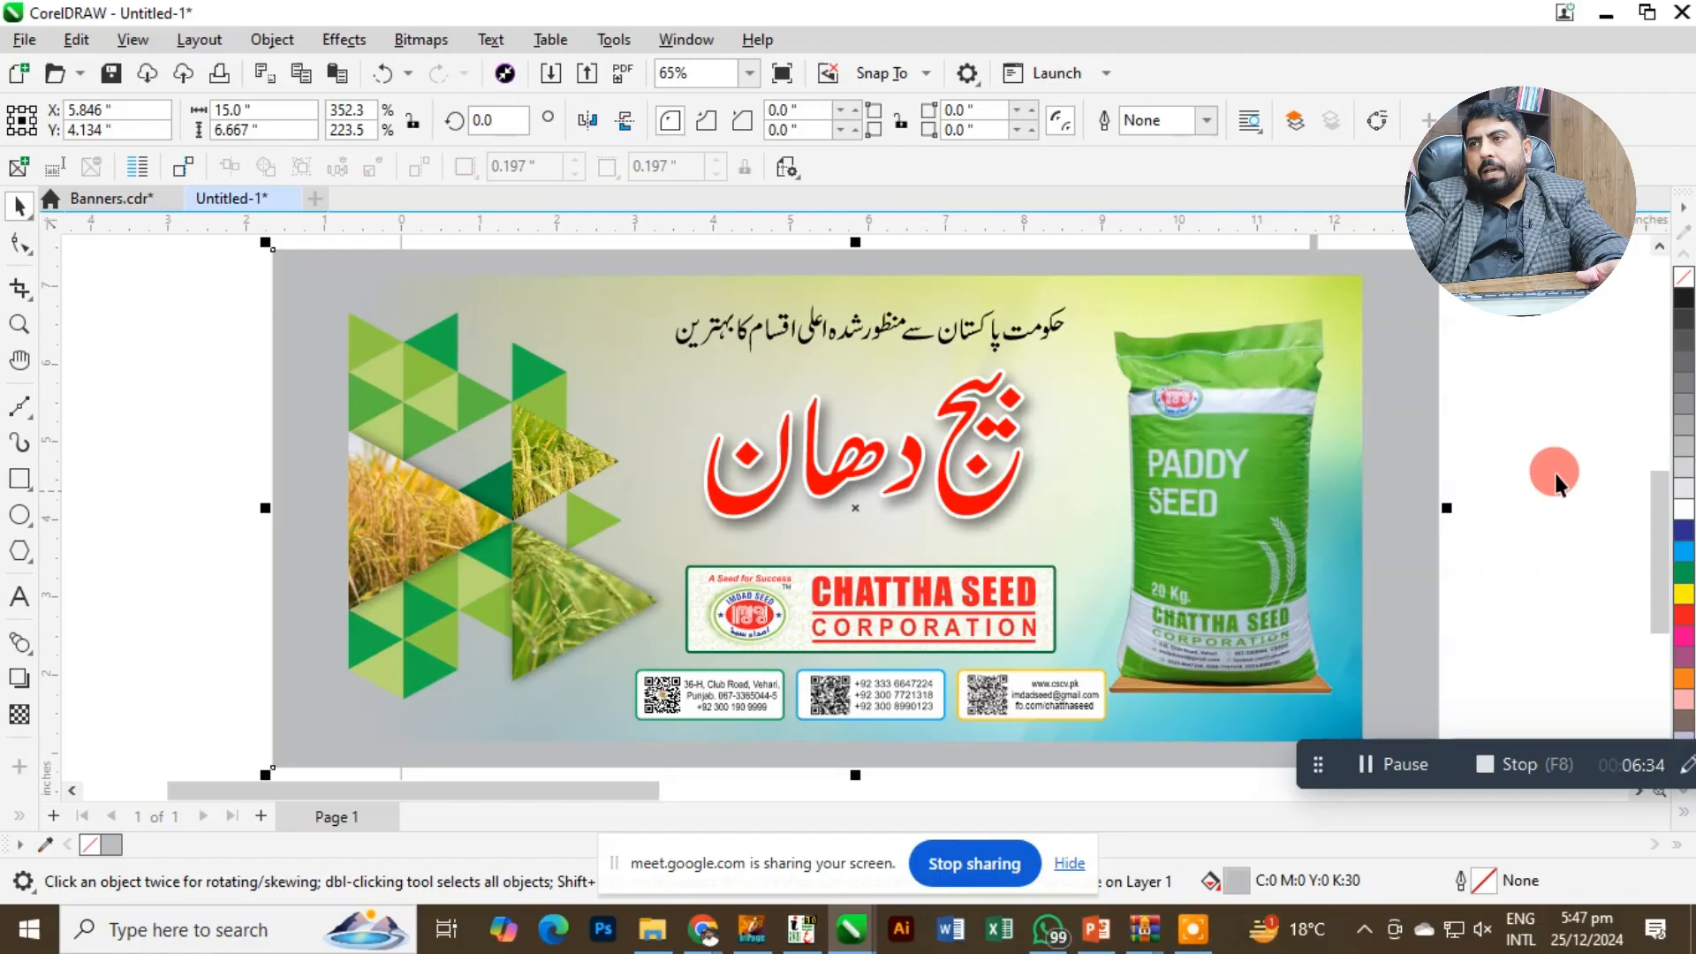
# Examine the banner artwork, its grey backing rectangle and the 14 × 6.667 inch rectangles laid out in the 30 × 20 inch sheet.
pyautogui.click(1532, 455)
pyautogui.click(1355, 439)
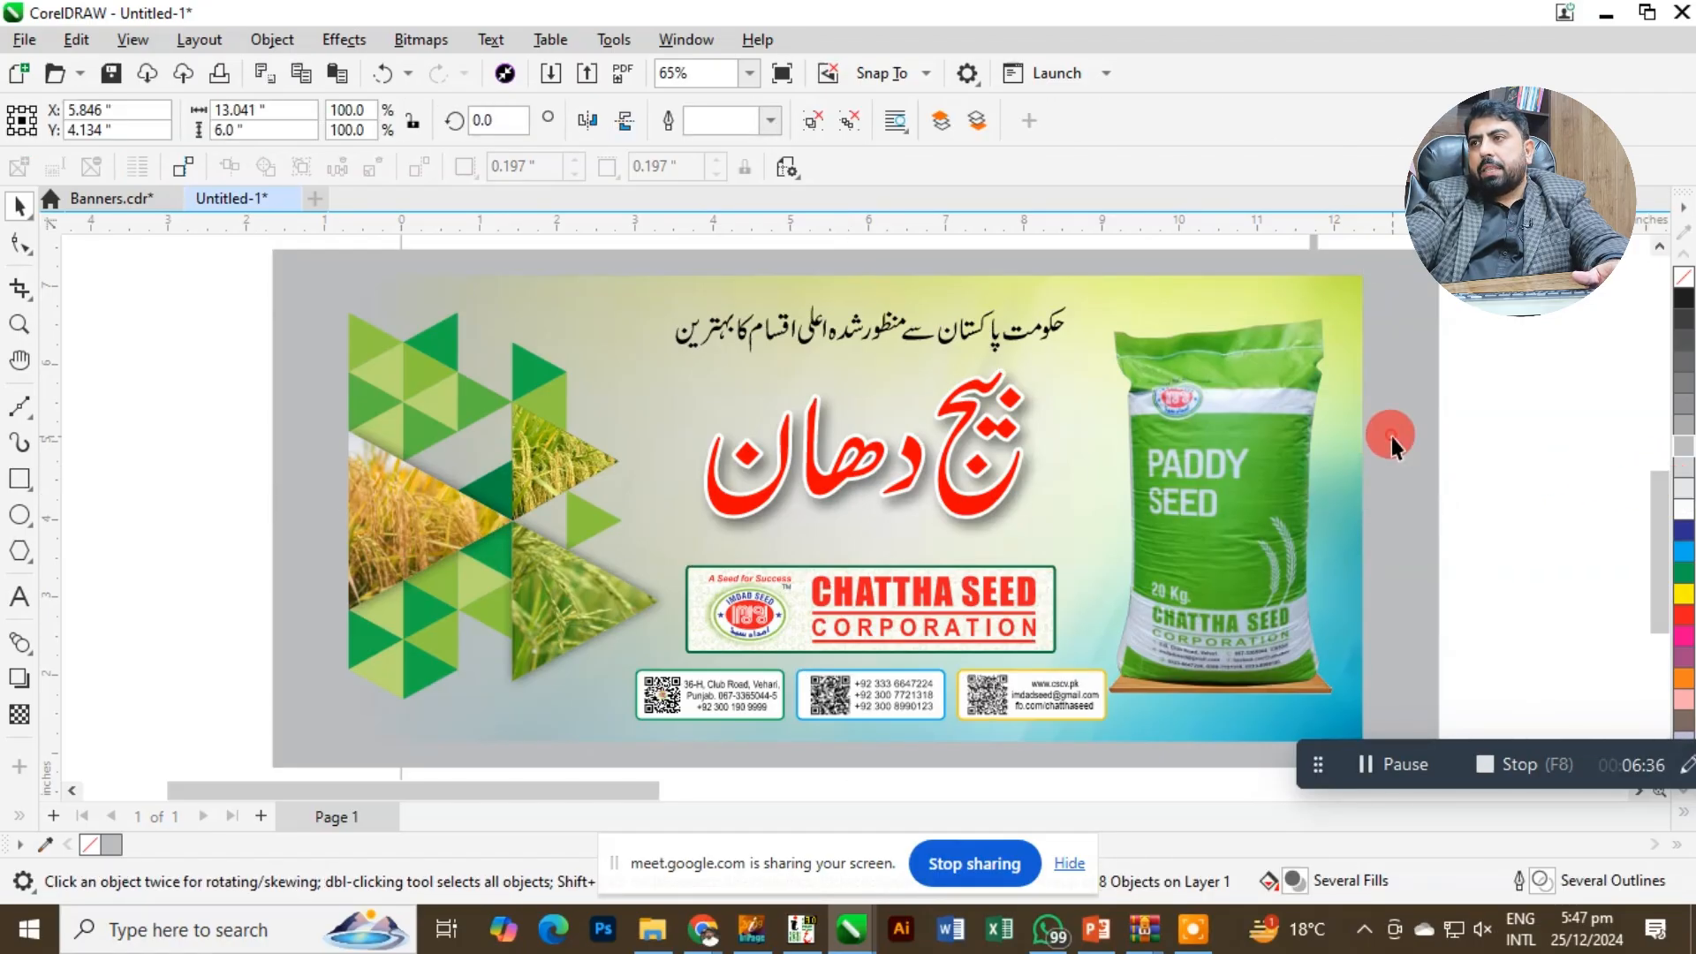
pyautogui.press('F4')
pyautogui.click(1197, 422)
pyautogui.click(1134, 470)
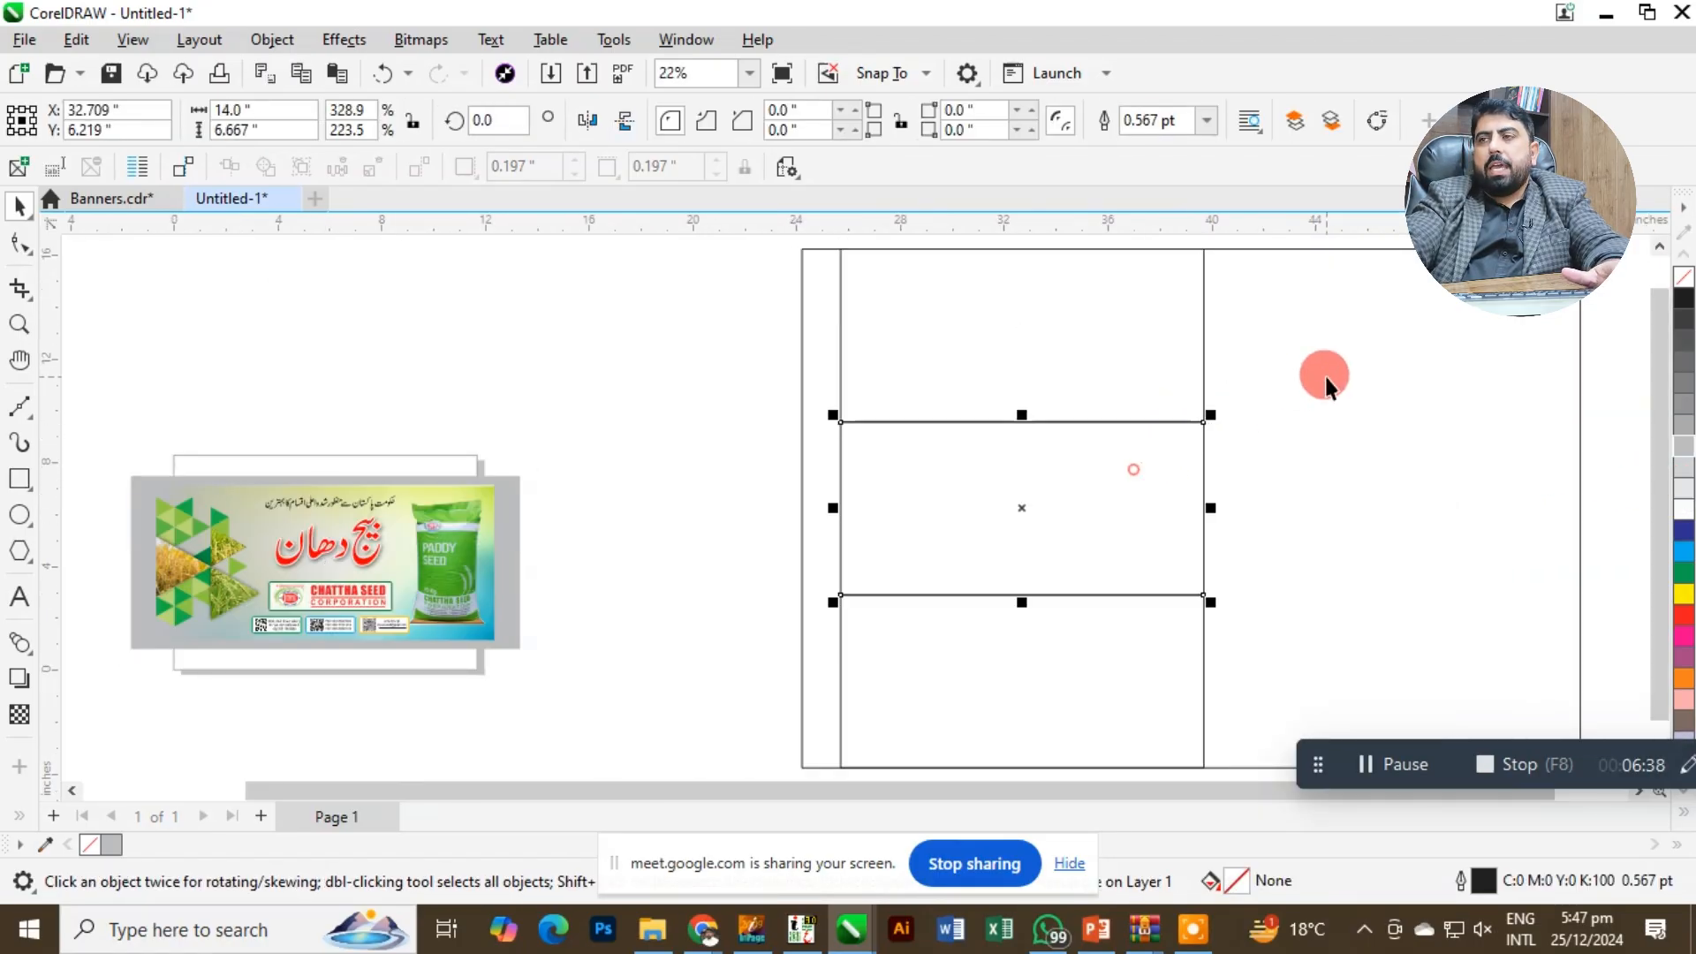
pyautogui.click(1324, 377)
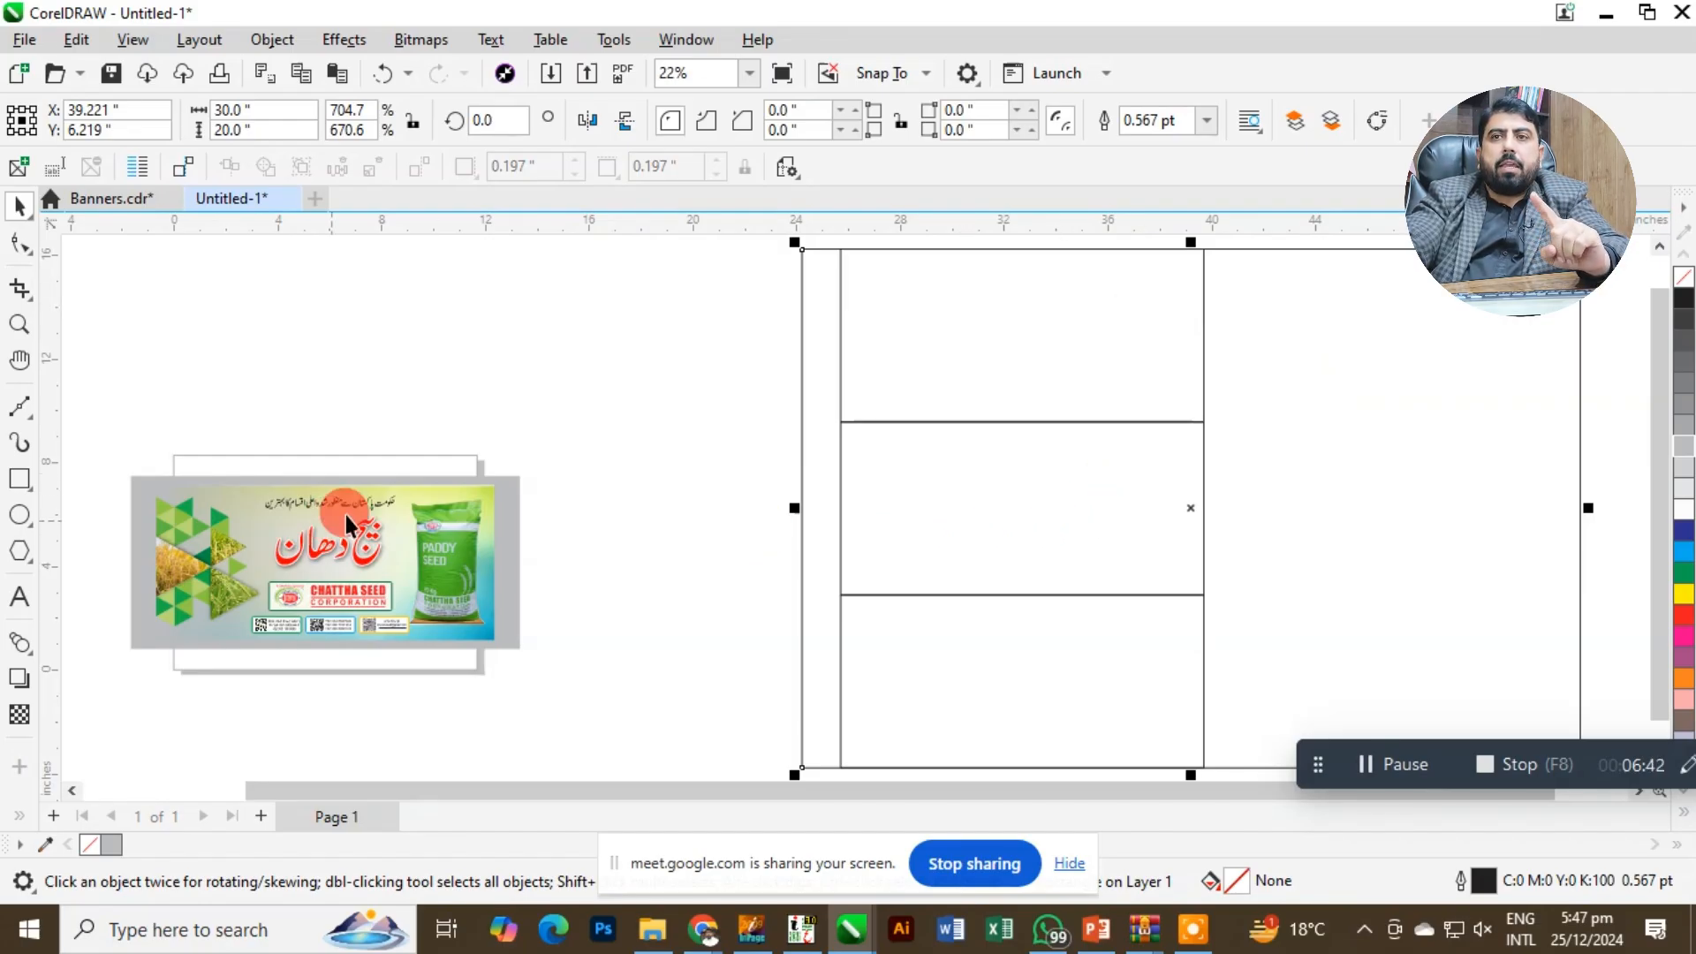
pyautogui.moveTo(346, 516)
pyautogui.mouseDown()
pyautogui.moveTo(429, 511)
pyautogui.moveTo(429, 538)
pyautogui.moveTo(473, 547)
pyautogui.mouseUp()
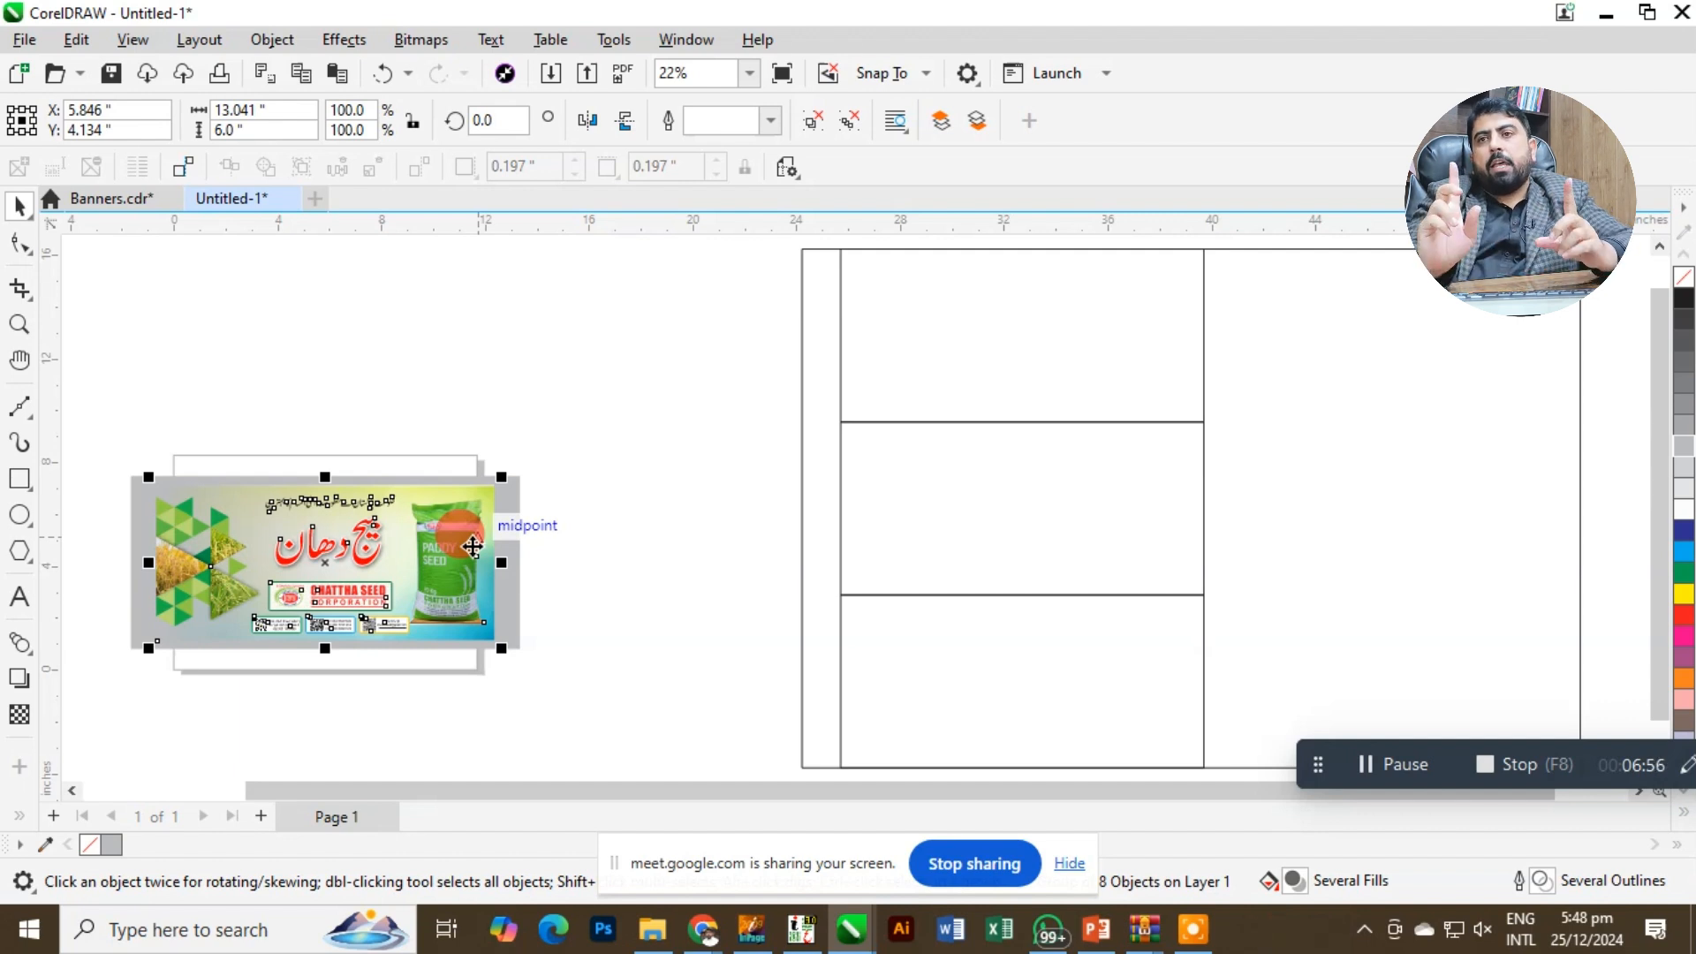
pyautogui.click(507, 534)
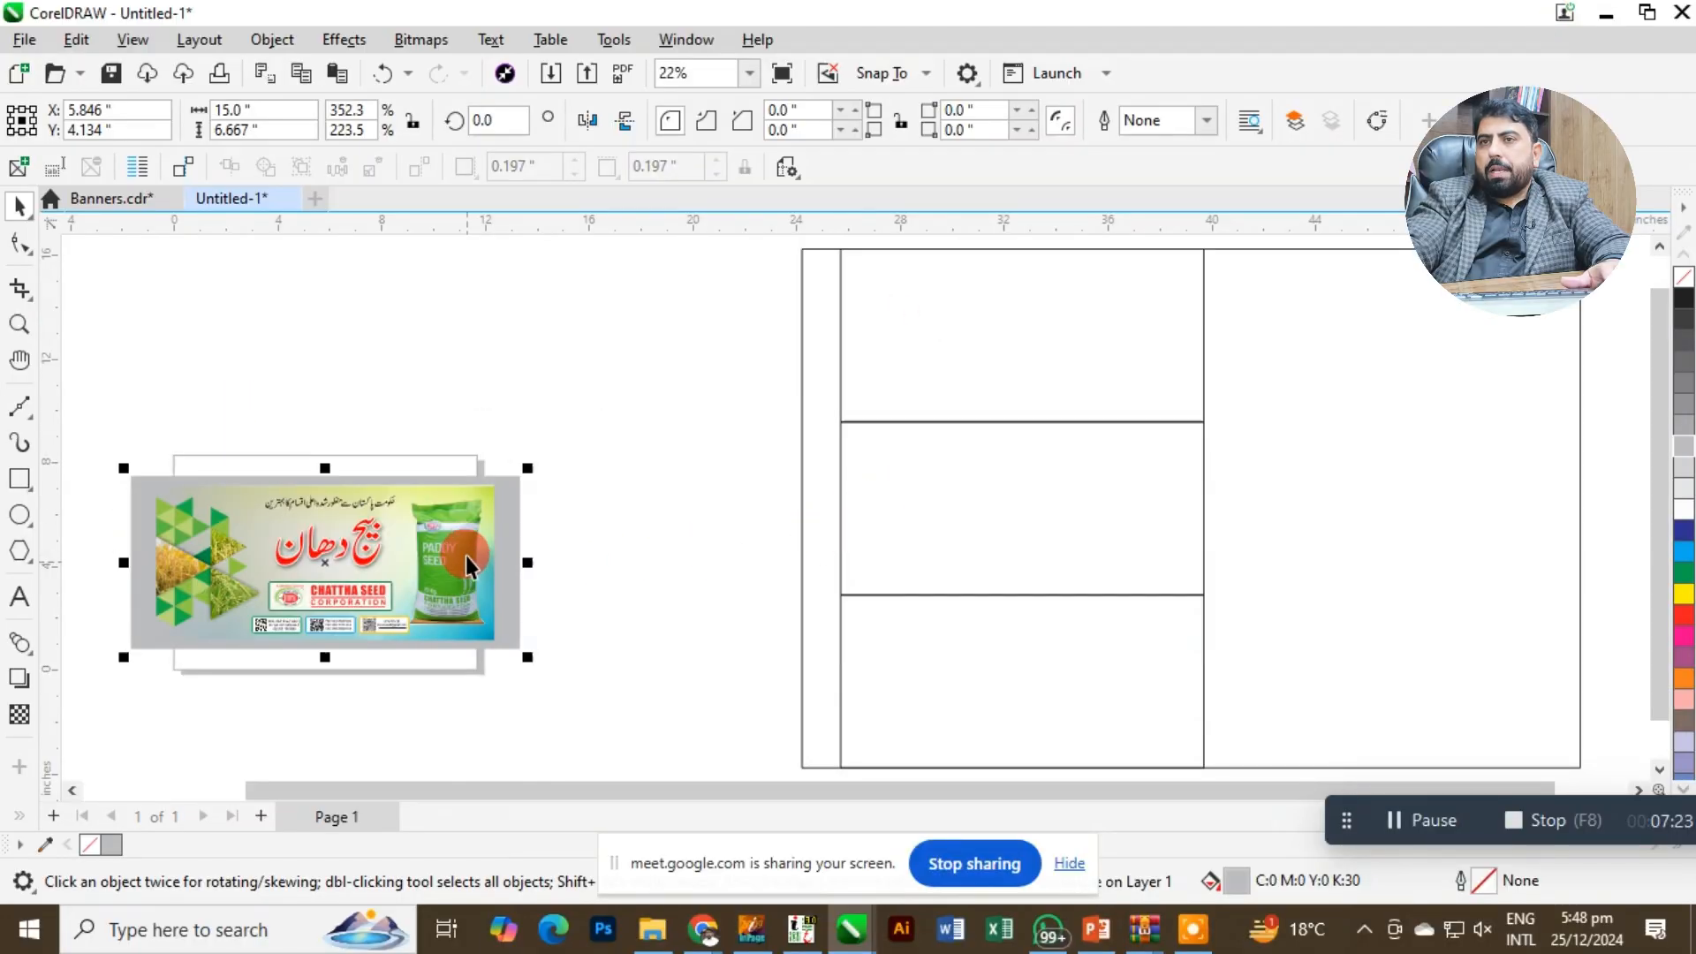
# Move the banner artwork above its grey backing to about X 6.469, Y 11.843 inches and ungroup it.
pyautogui.moveTo(459, 552); pyautogui.dragTo(474, 387)
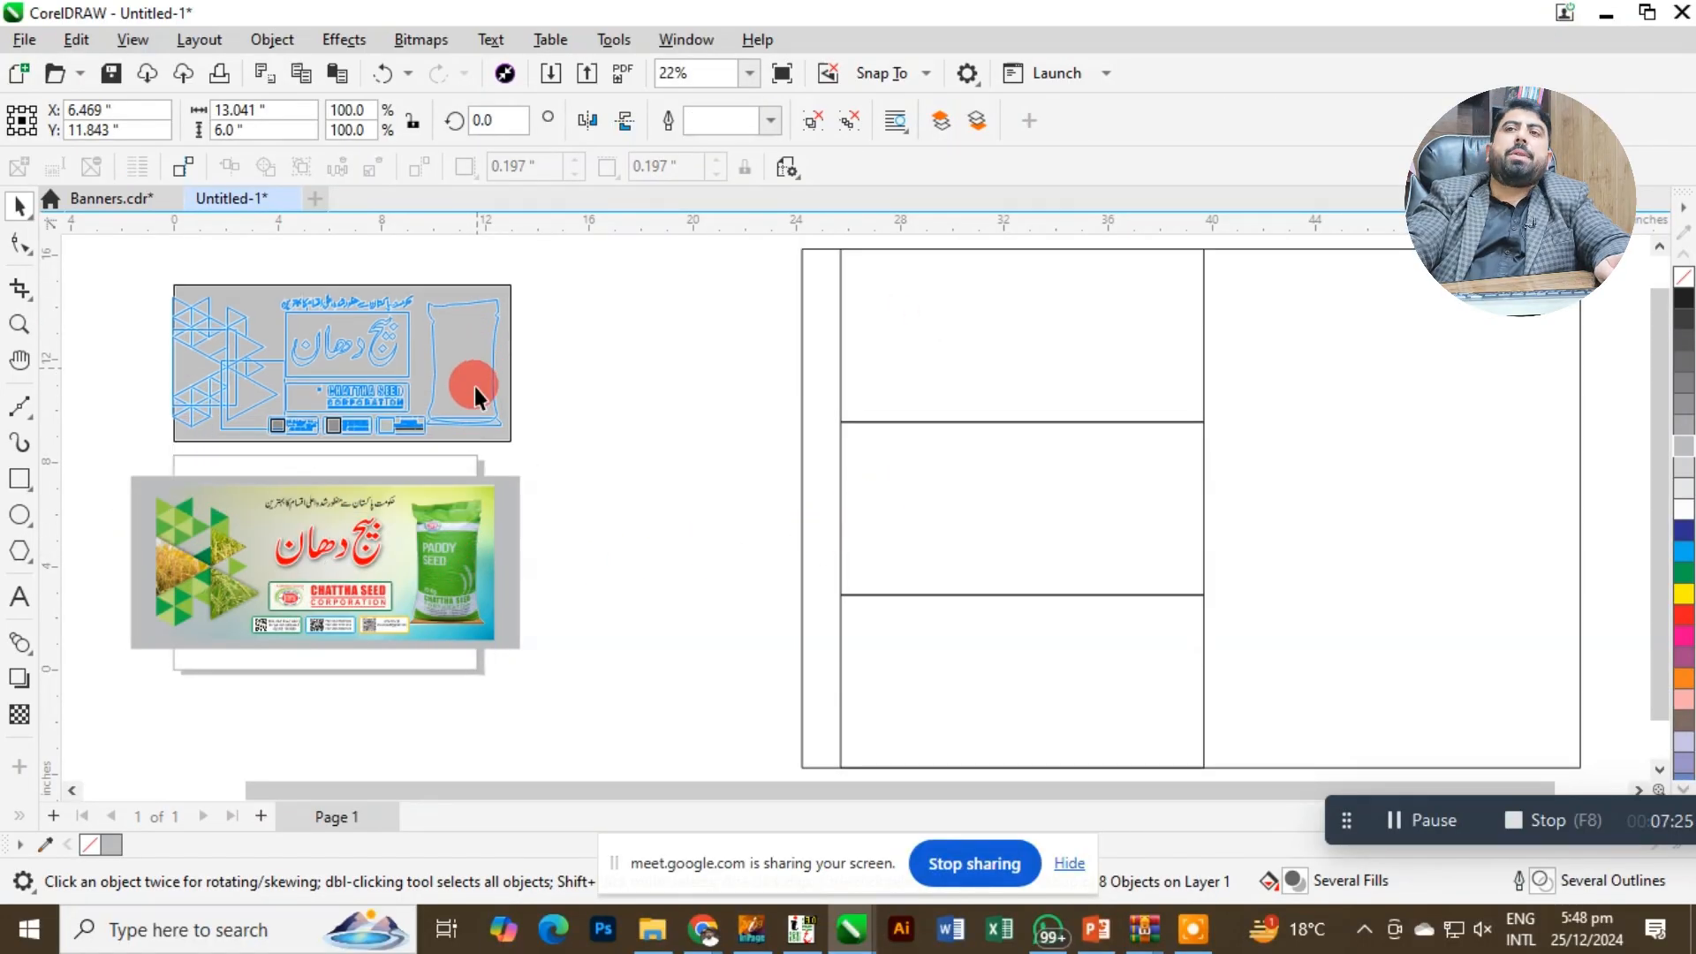
pyautogui.hotkey('shift', 'F2')
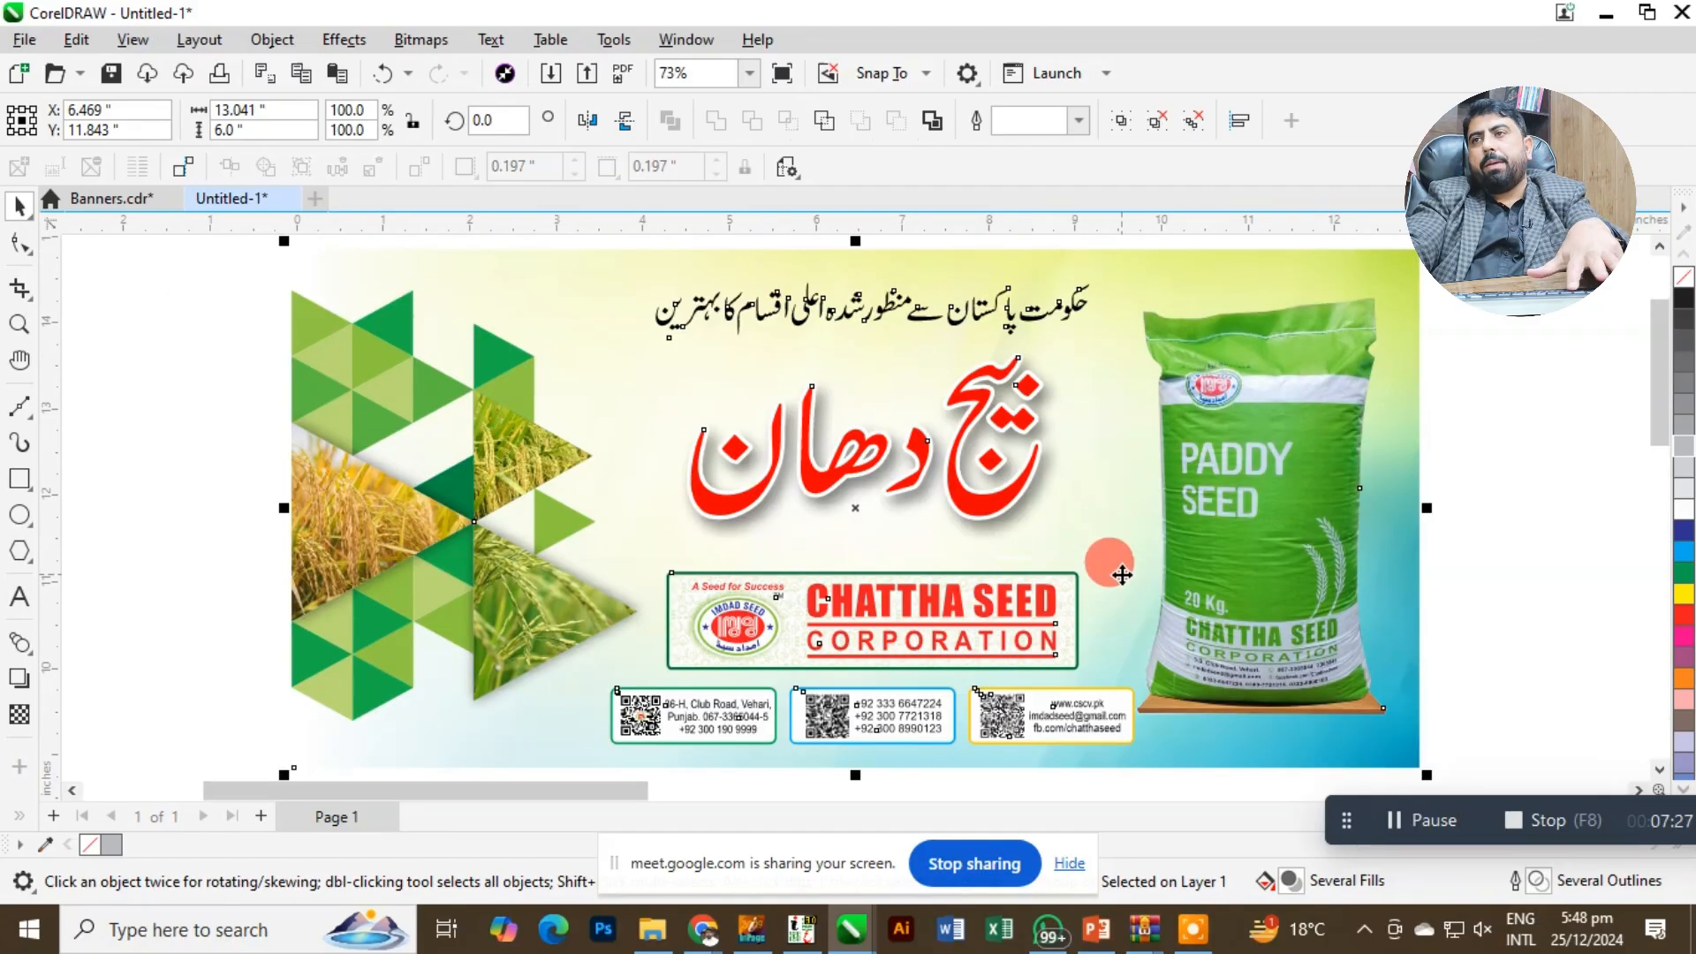
pyautogui.click(1470, 327)
# Ungroup the paddy seed bag and open its PowerClip contents for editing.
pyautogui.click(1369, 386)
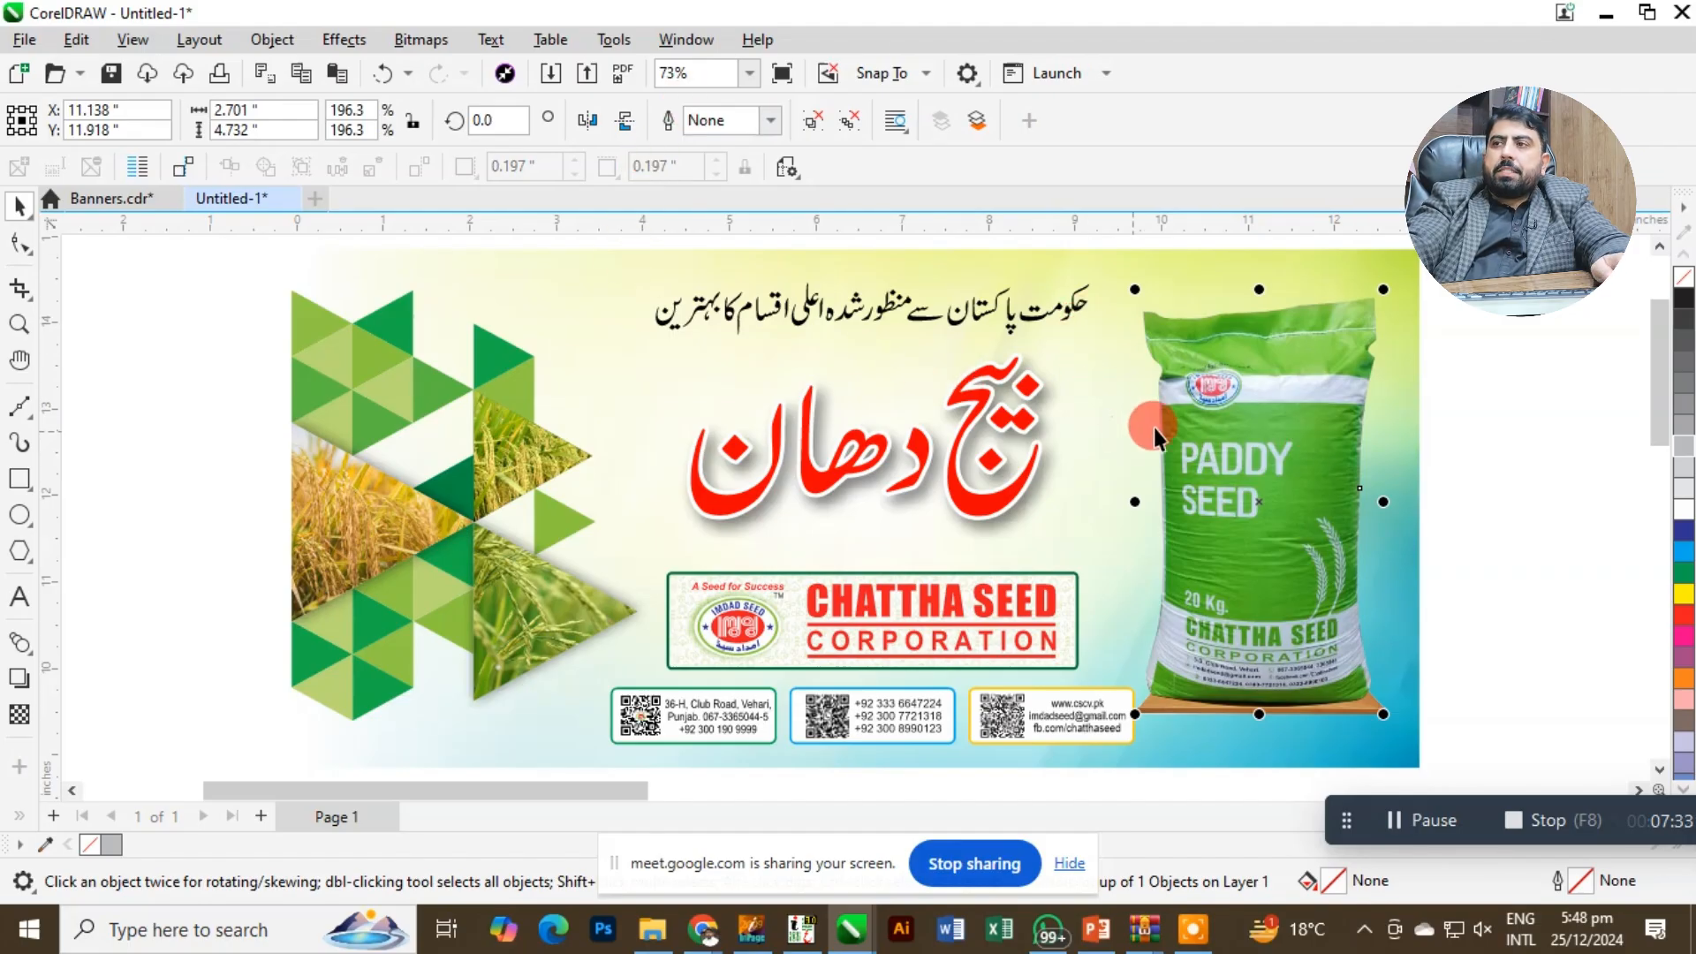
pyautogui.hotkey('ctrl', 'u')
pyautogui.rightClick(1289, 408)
pyautogui.press('Escape')
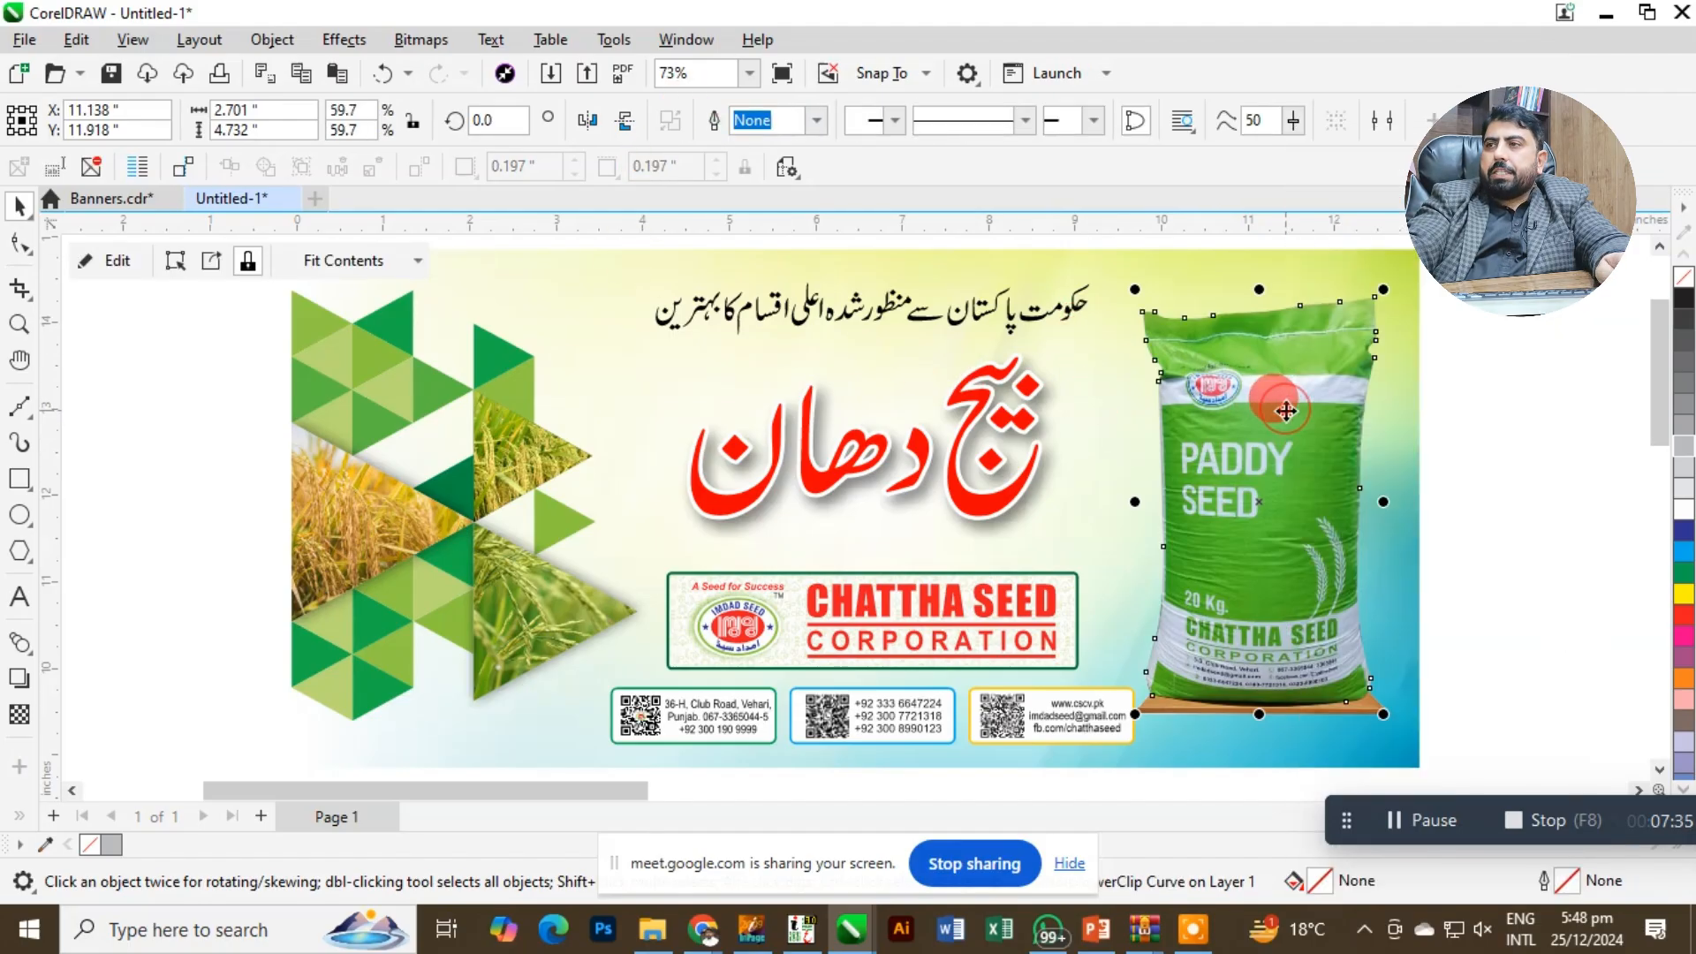
pyautogui.hotkey('ctrl', 'z')
pyautogui.hotkey('ctrl', 'u')
pyautogui.rightClick(1264, 414)
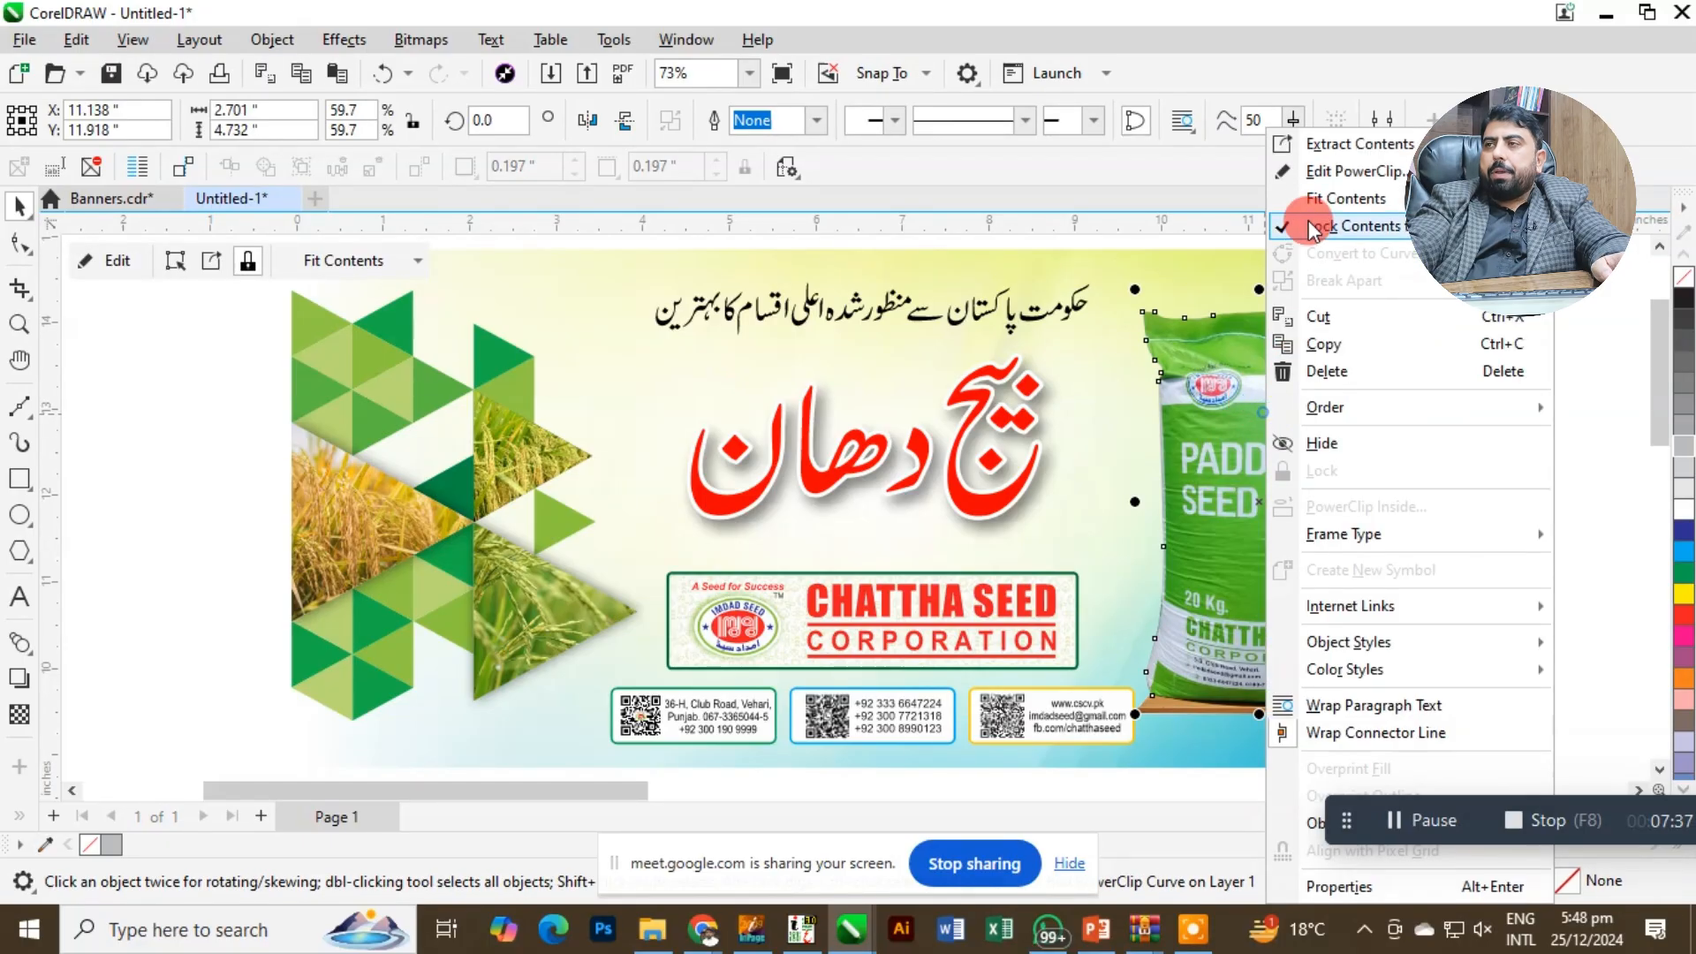
pyautogui.click(1328, 173)
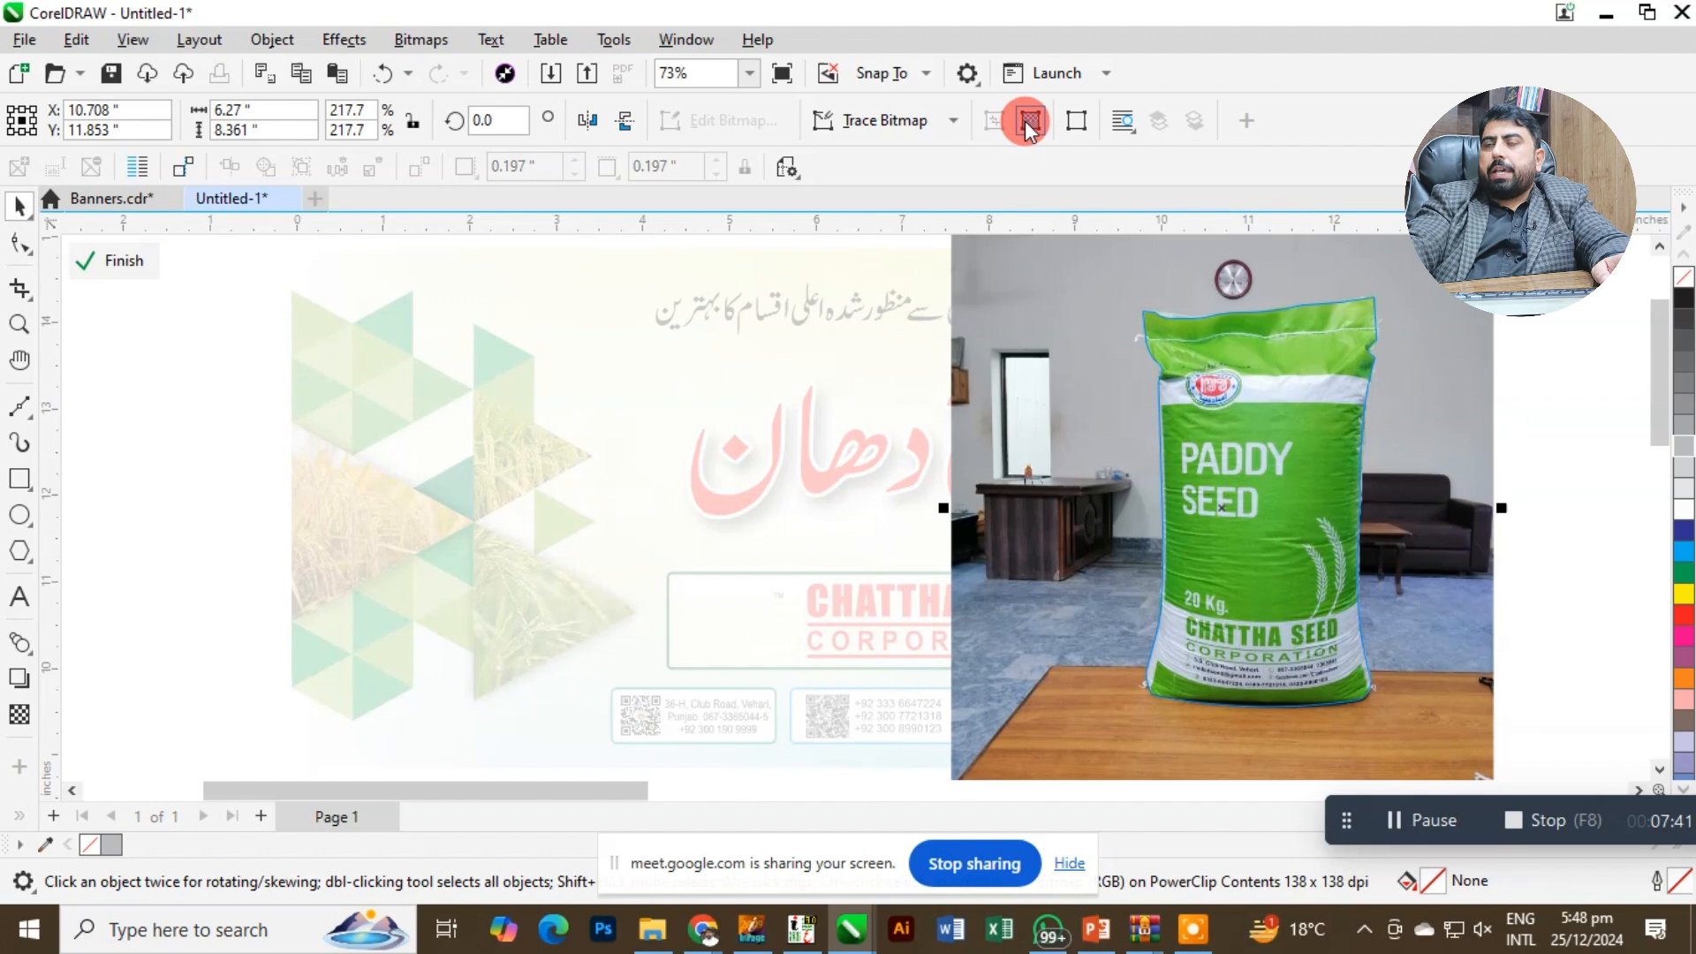
# Convert the bag photo inside the PowerClip to a 600 dpi CMYK bitmap with transparent background and finish editing the contents.
pyautogui.rightClick(1120, 343)
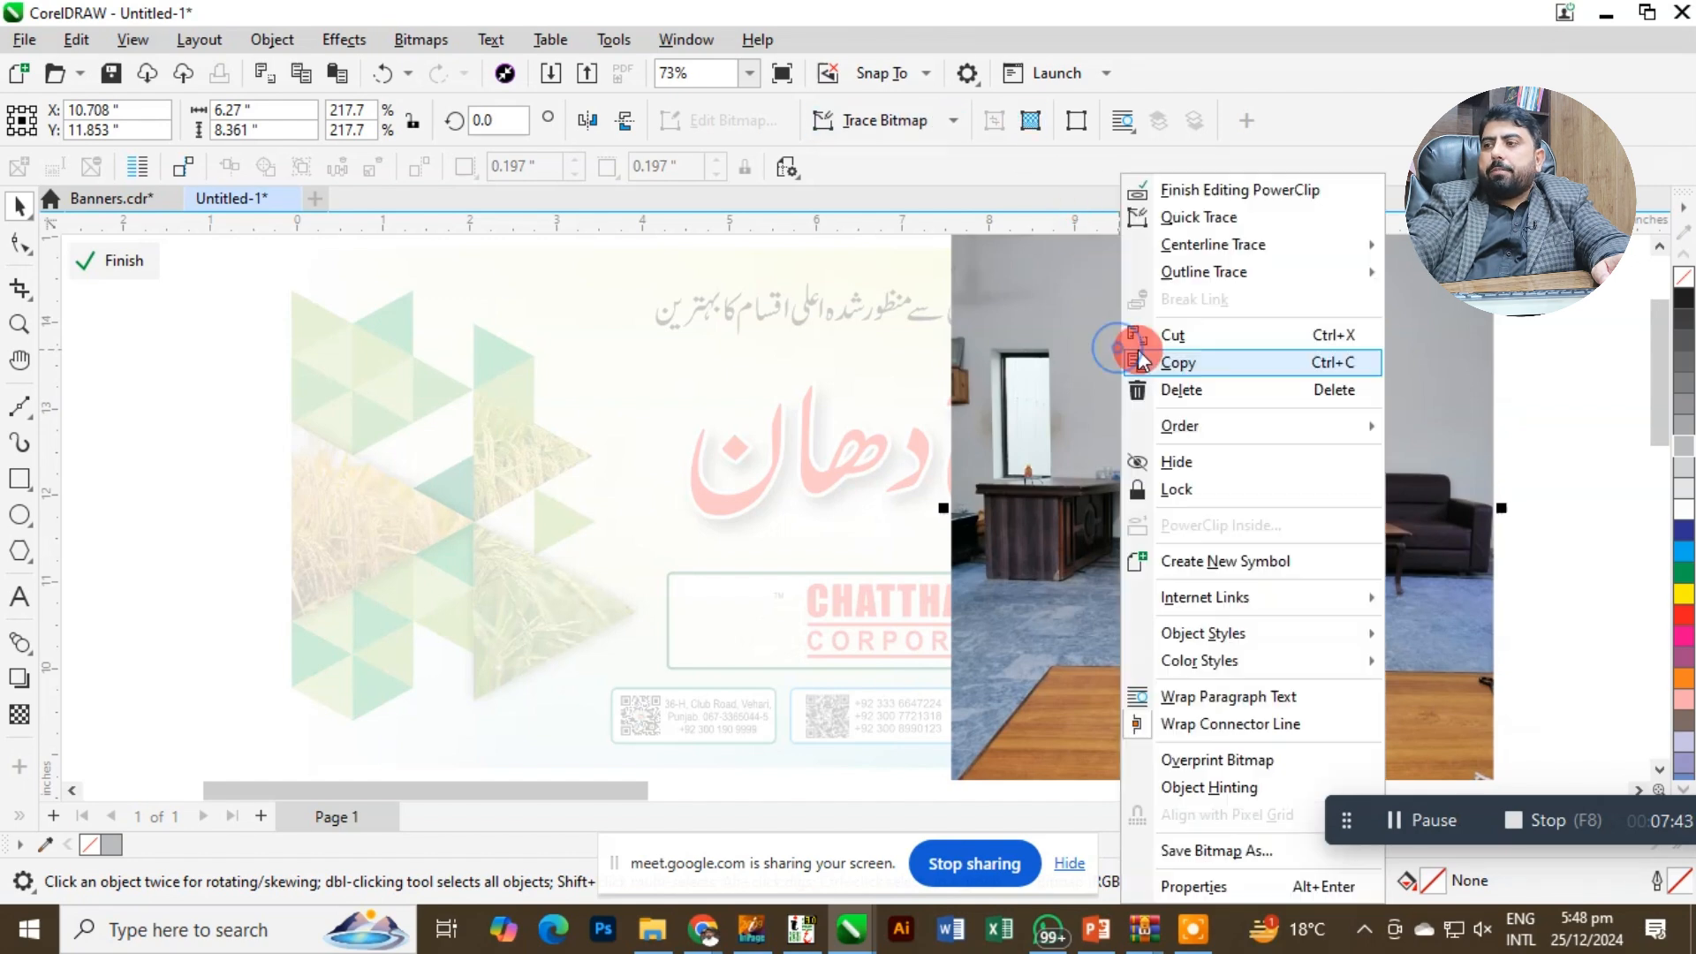
pyautogui.click(991, 239)
pyautogui.click(422, 41)
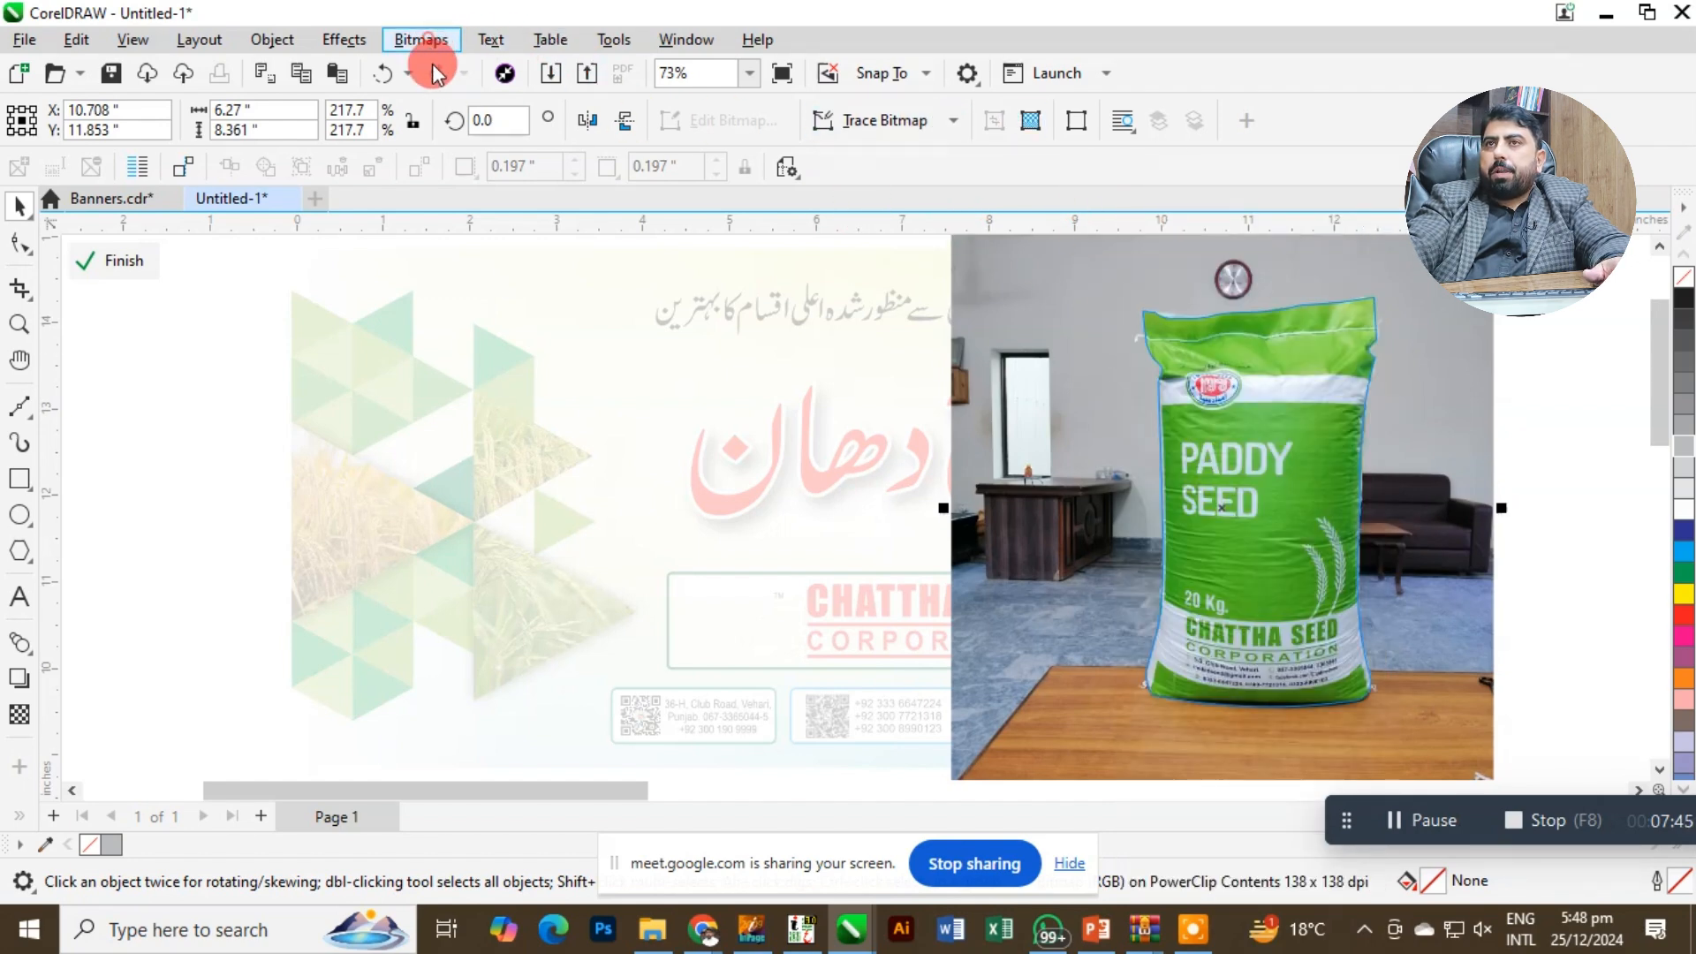
pyautogui.click(436, 68)
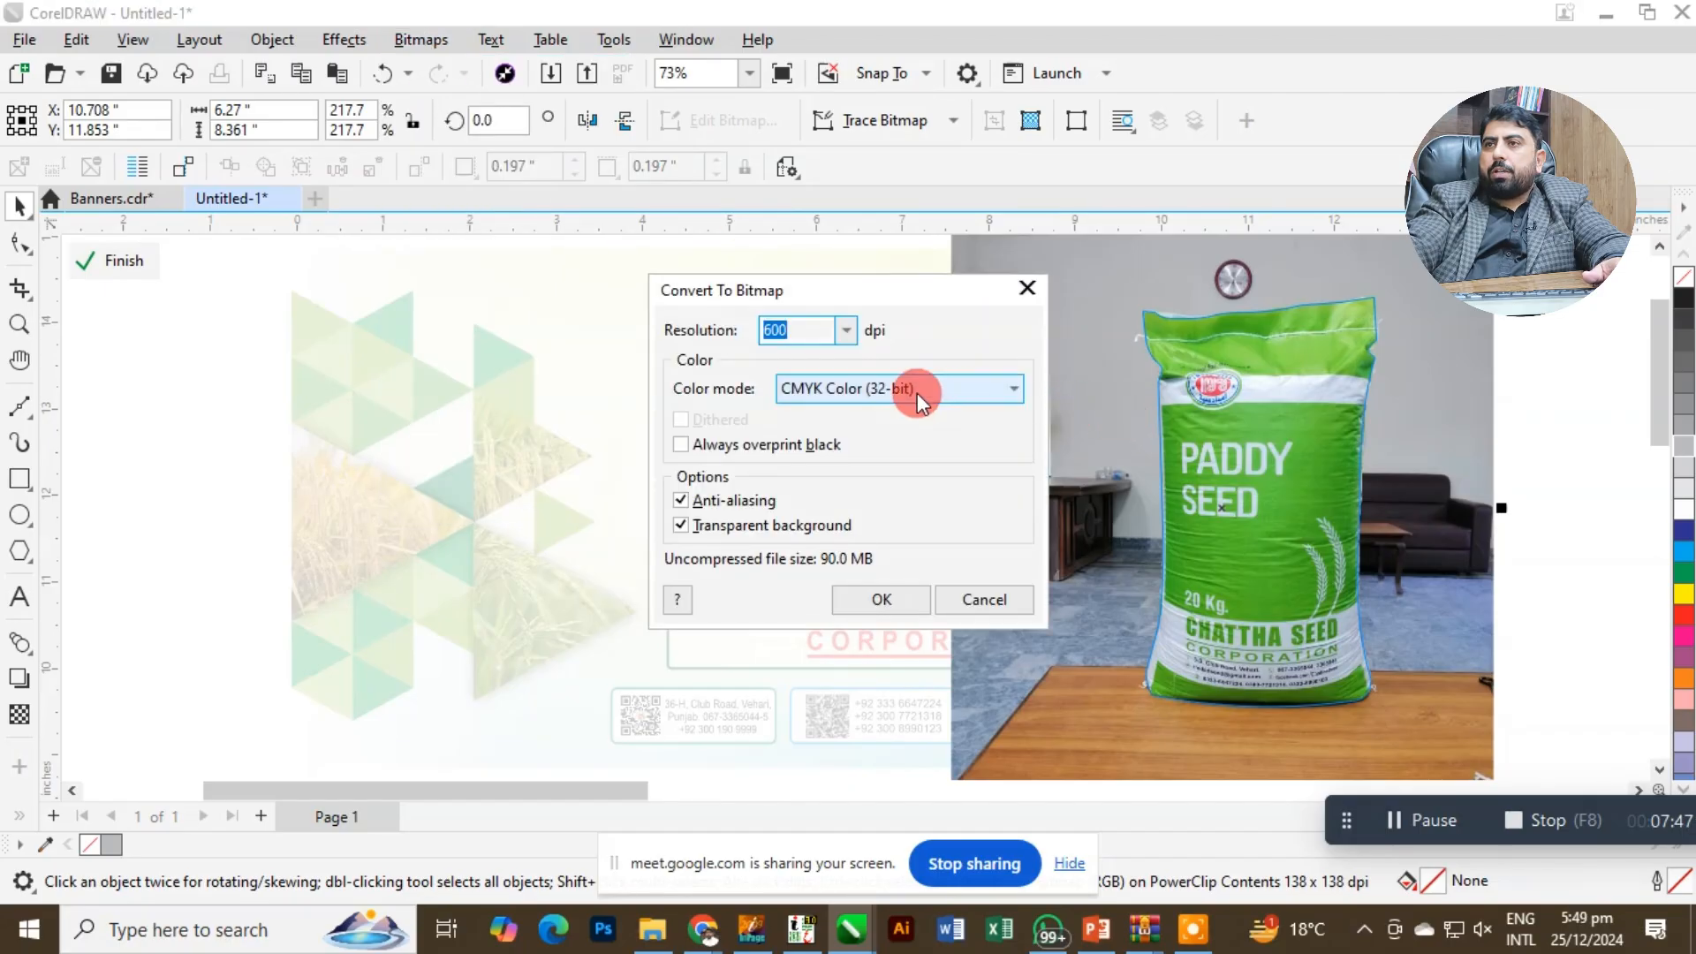
pyautogui.click(883, 598)
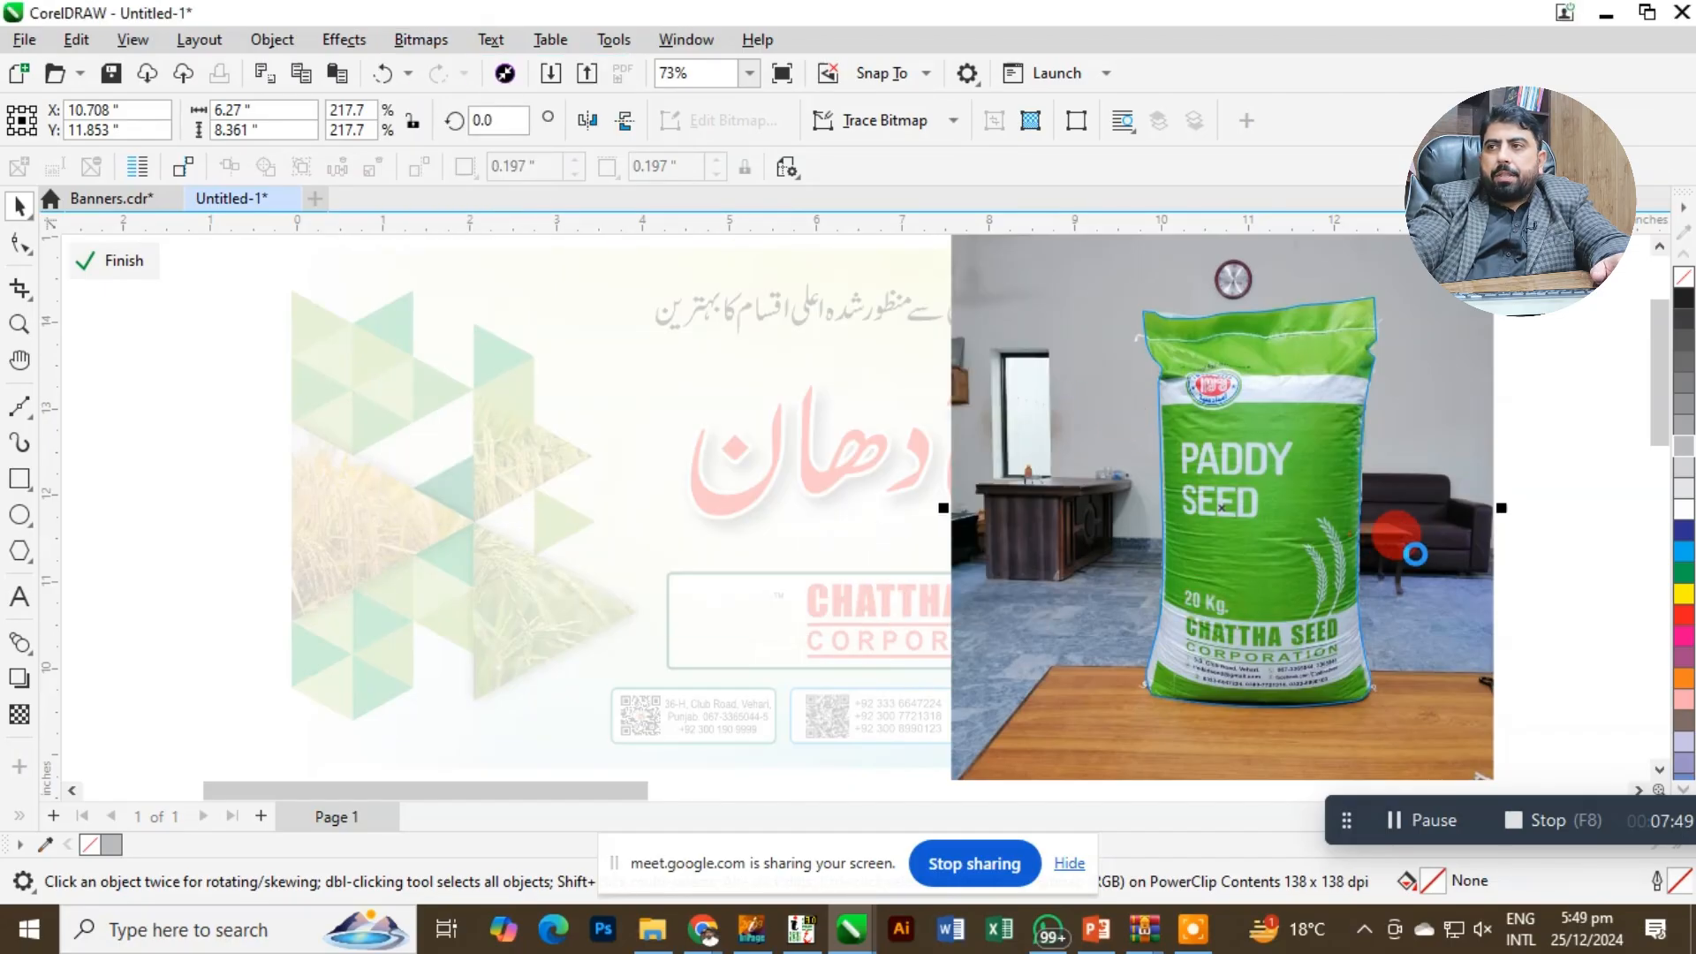
pyautogui.click(1541, 528)
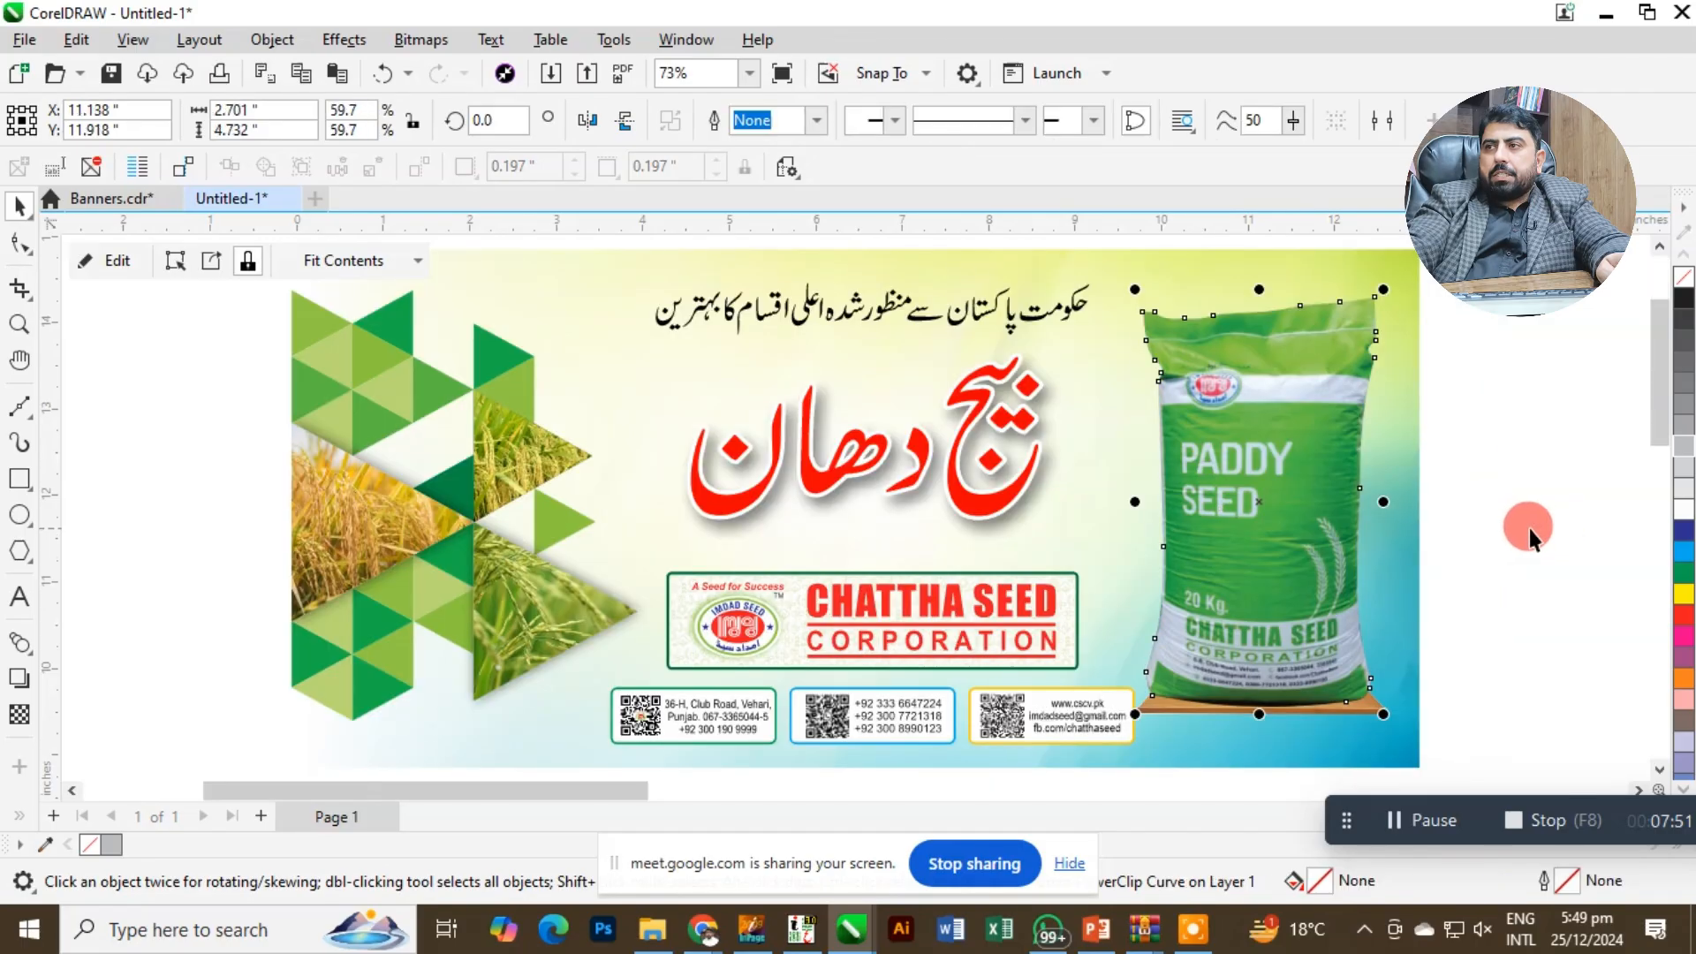
# Convert the upper rice-field triangle to a 600 dpi CMYK bitmap with anti-aliasing and a transparent background.
pyautogui.click(516, 466)
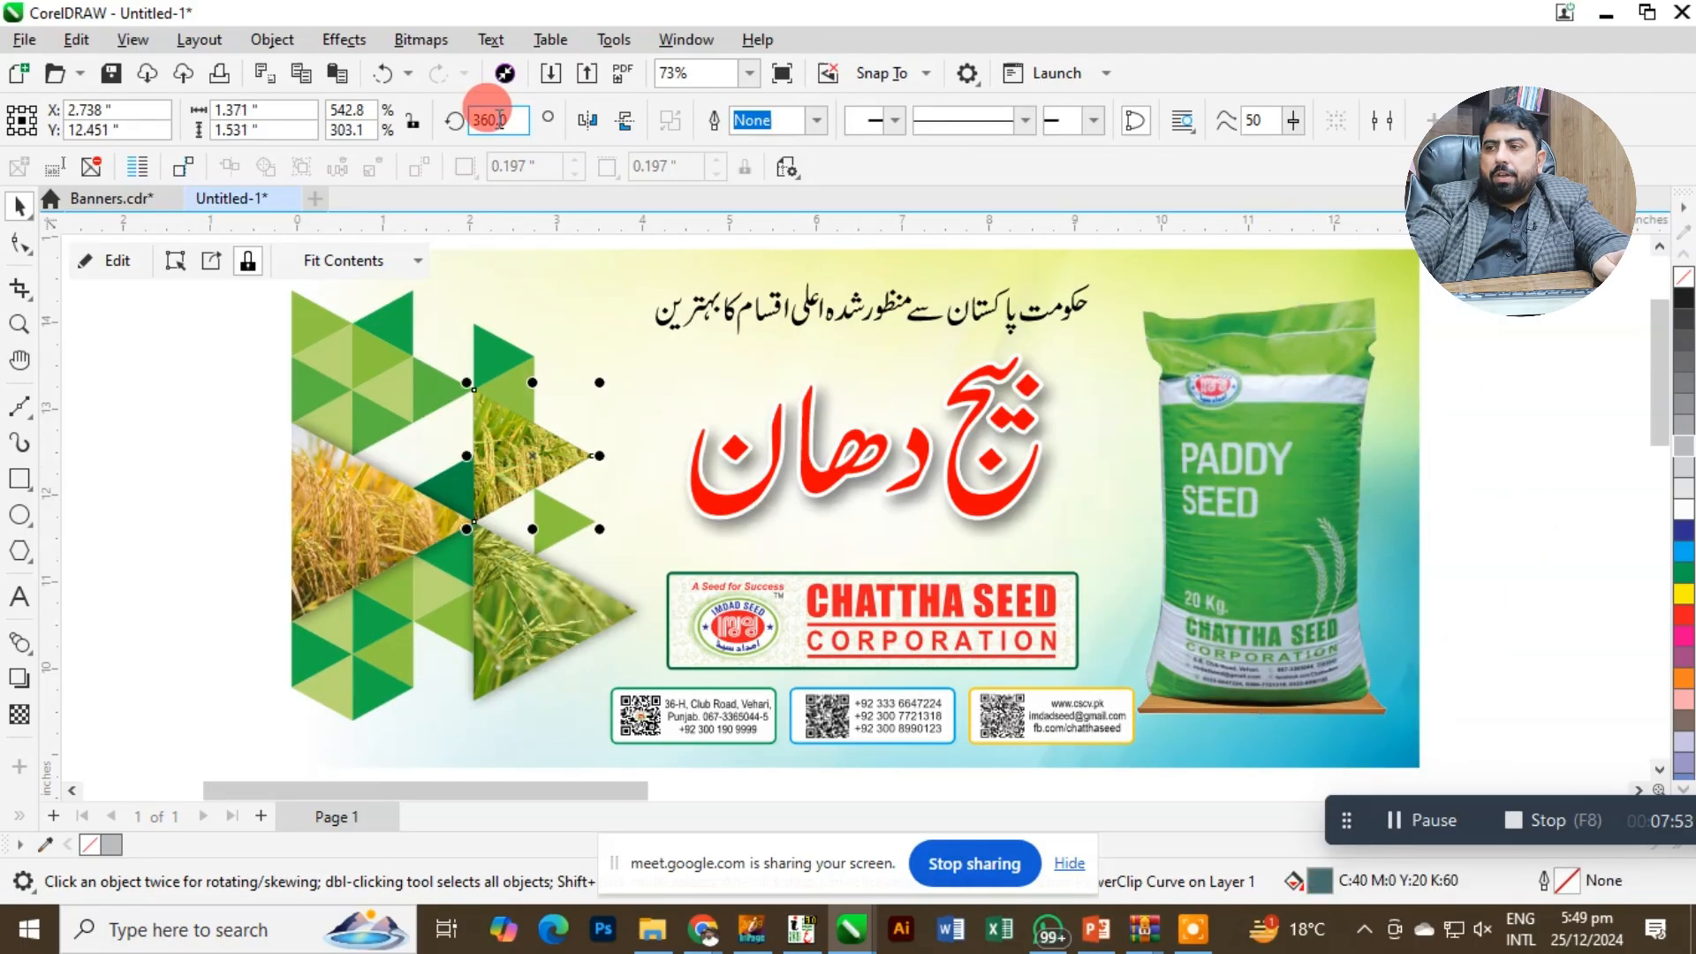
pyautogui.click(344, 39)
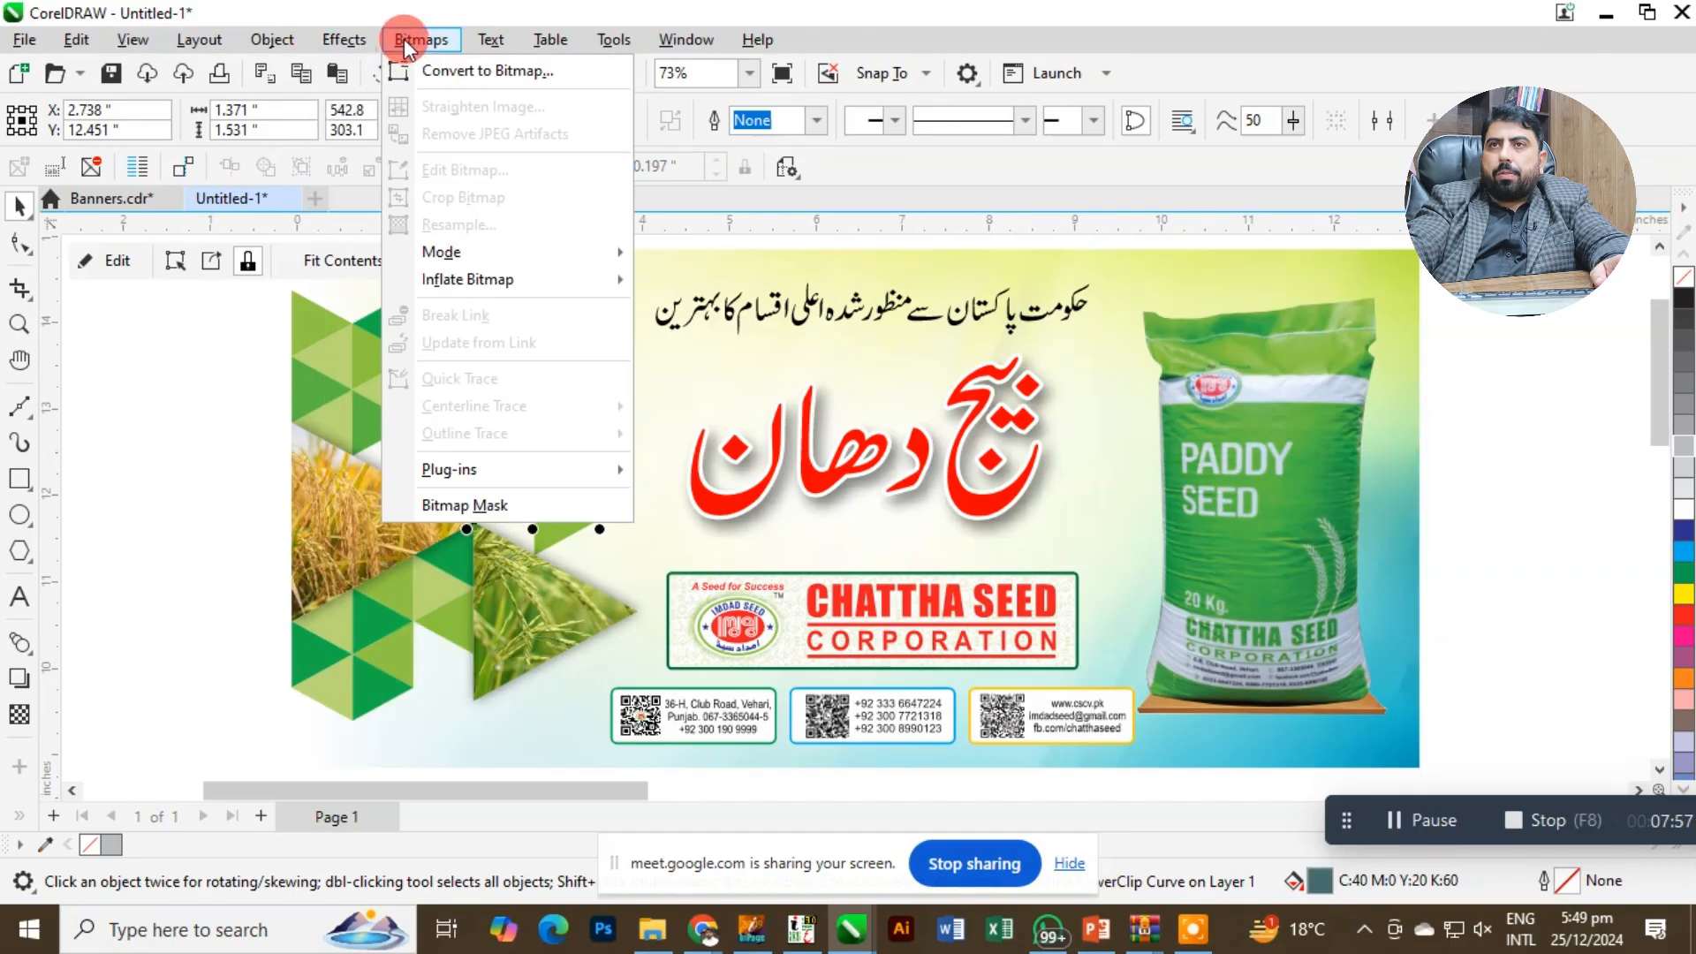
pyautogui.click(408, 68)
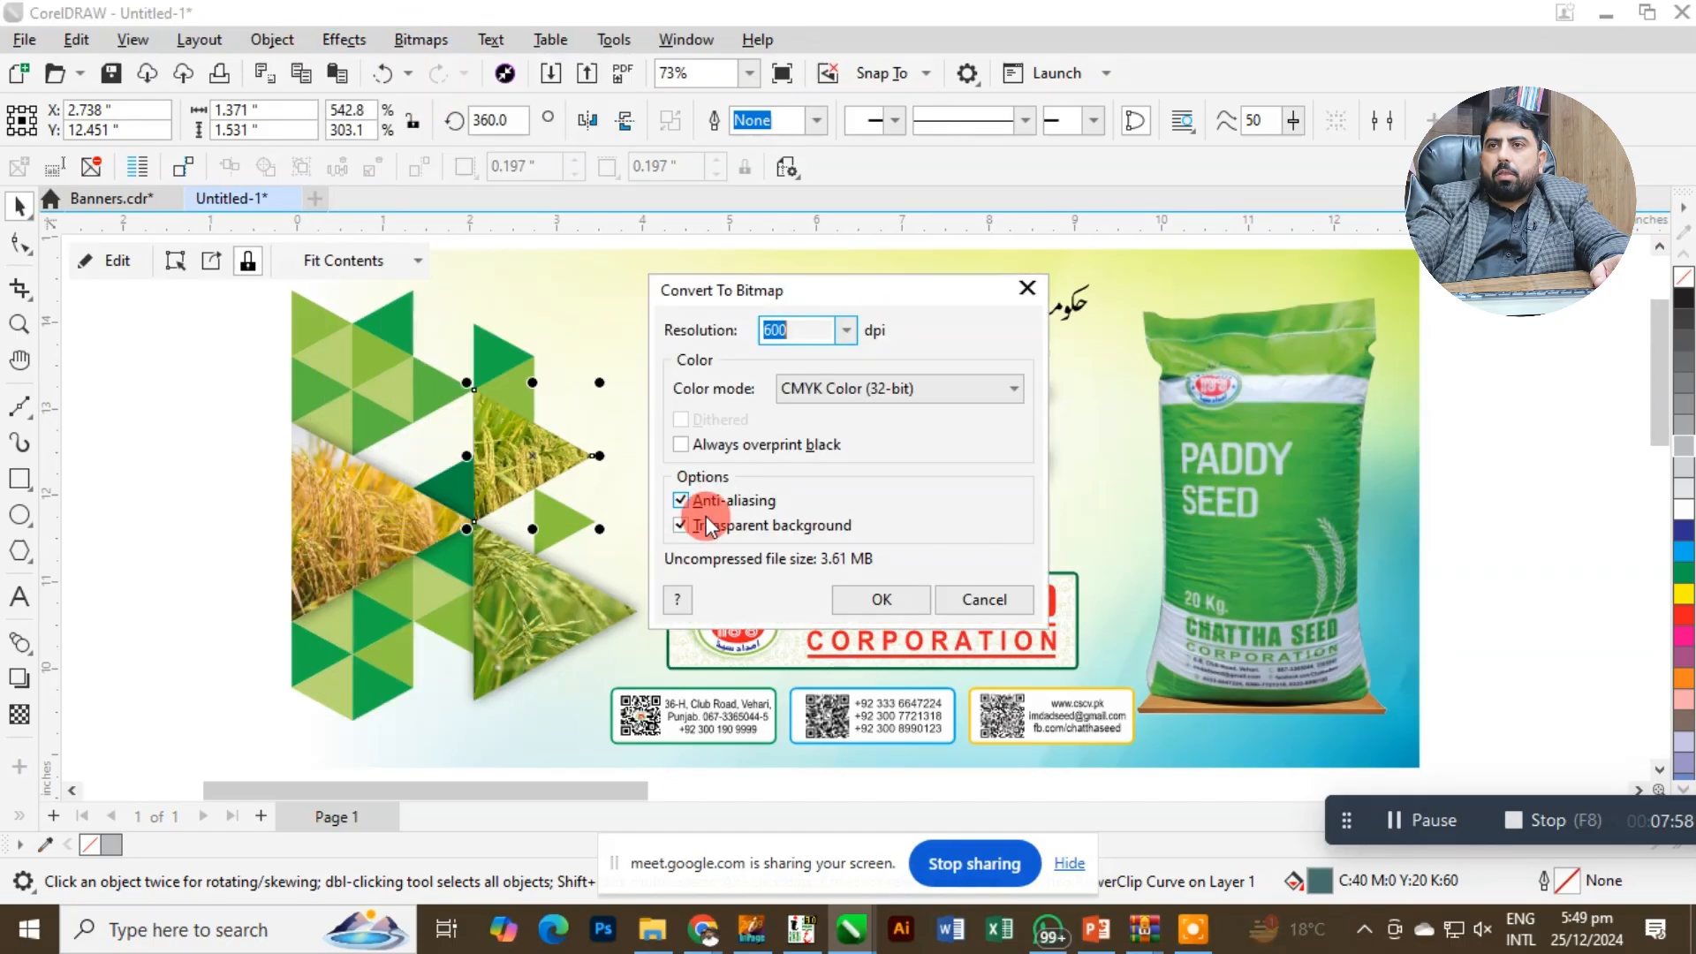
pyautogui.click(872, 601)
# Convert the lower rice-field triangle below it to a 600 dpi CMYK bitmap with a transparent background.
pyautogui.press('F10')
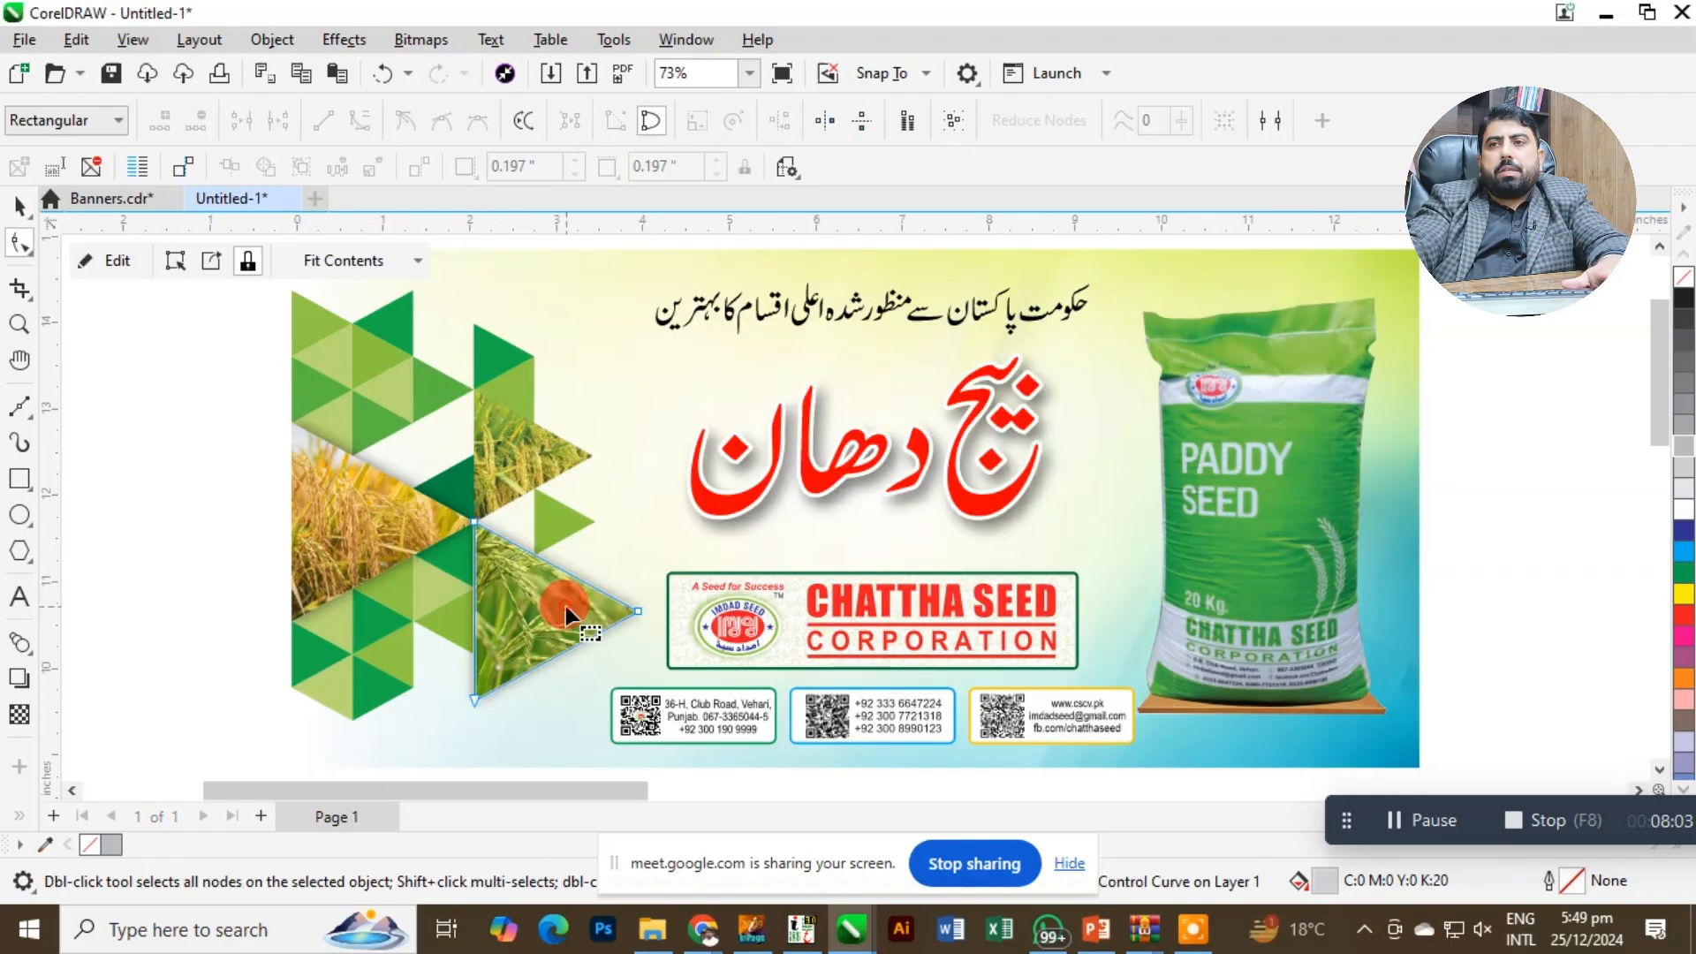
pyautogui.click(20, 205)
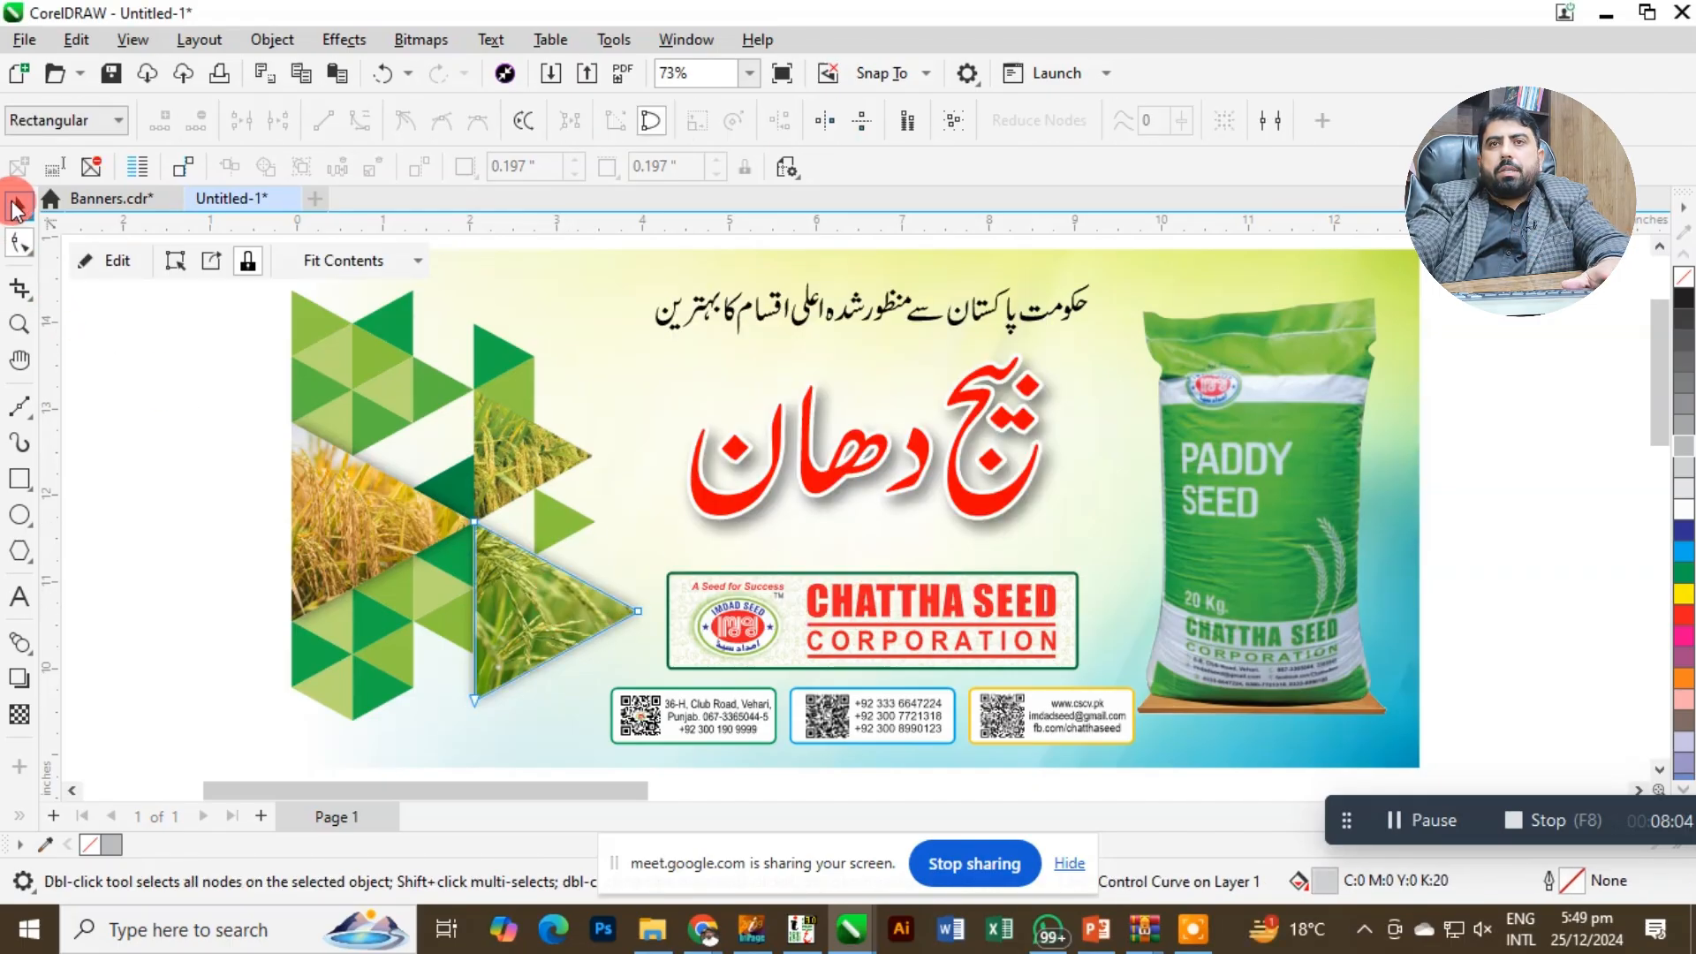
pyautogui.click(424, 42)
pyautogui.click(468, 67)
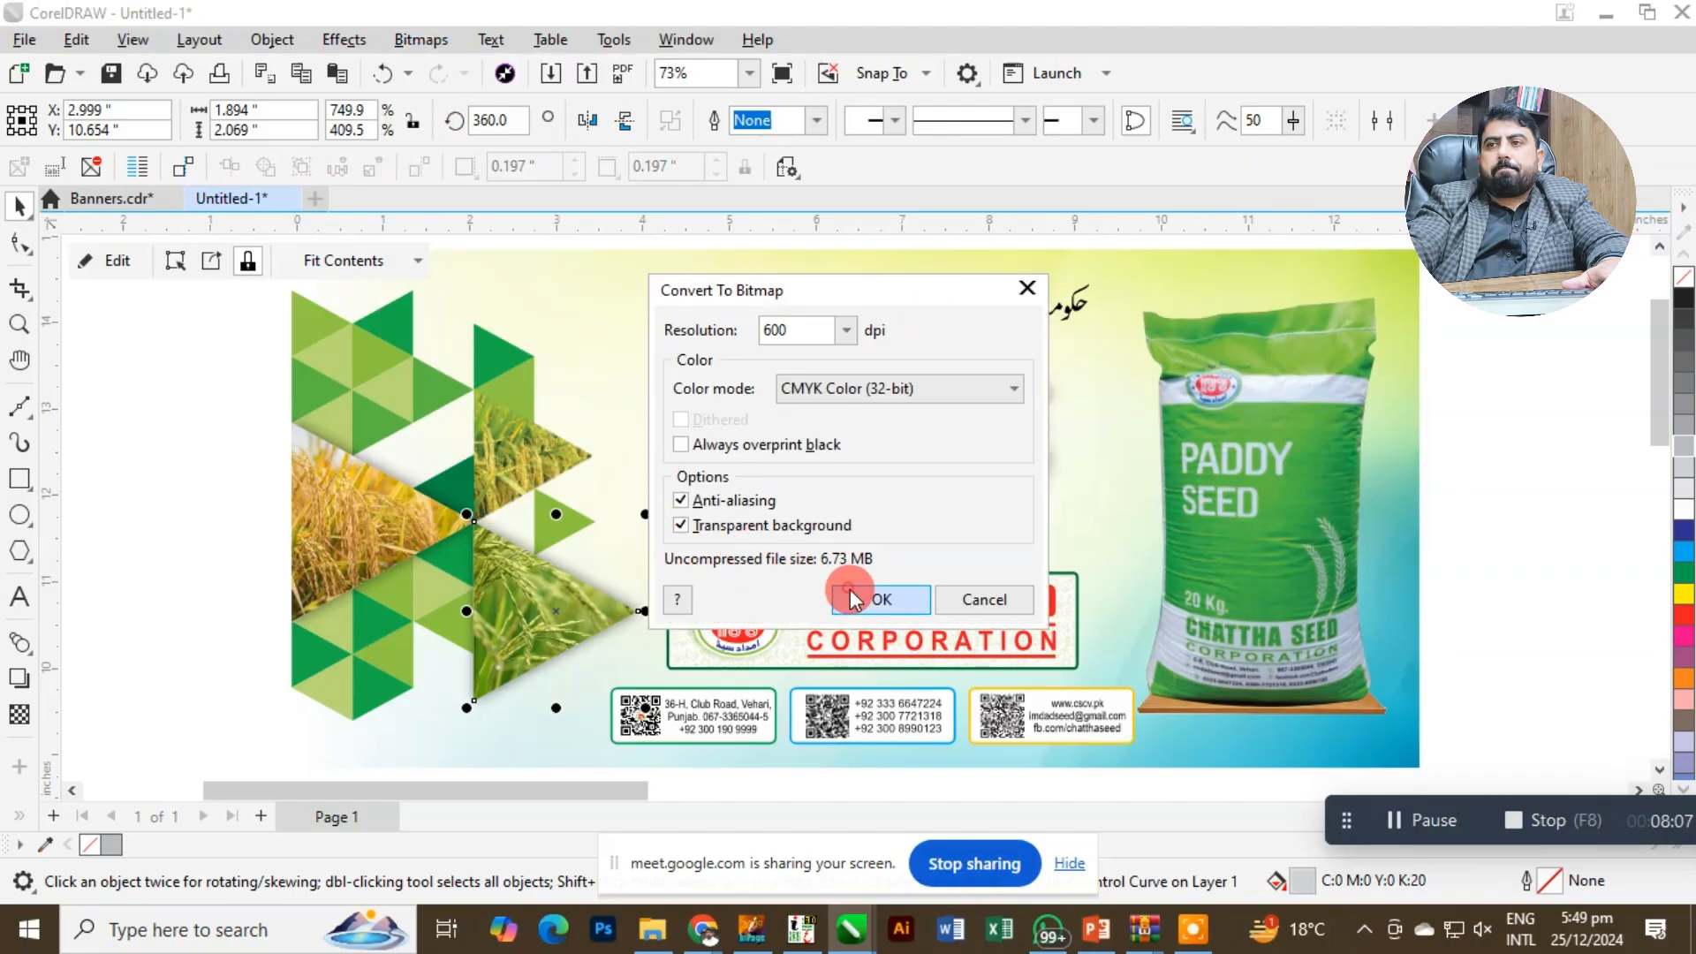
pyautogui.click(853, 601)
pyautogui.press('Return')
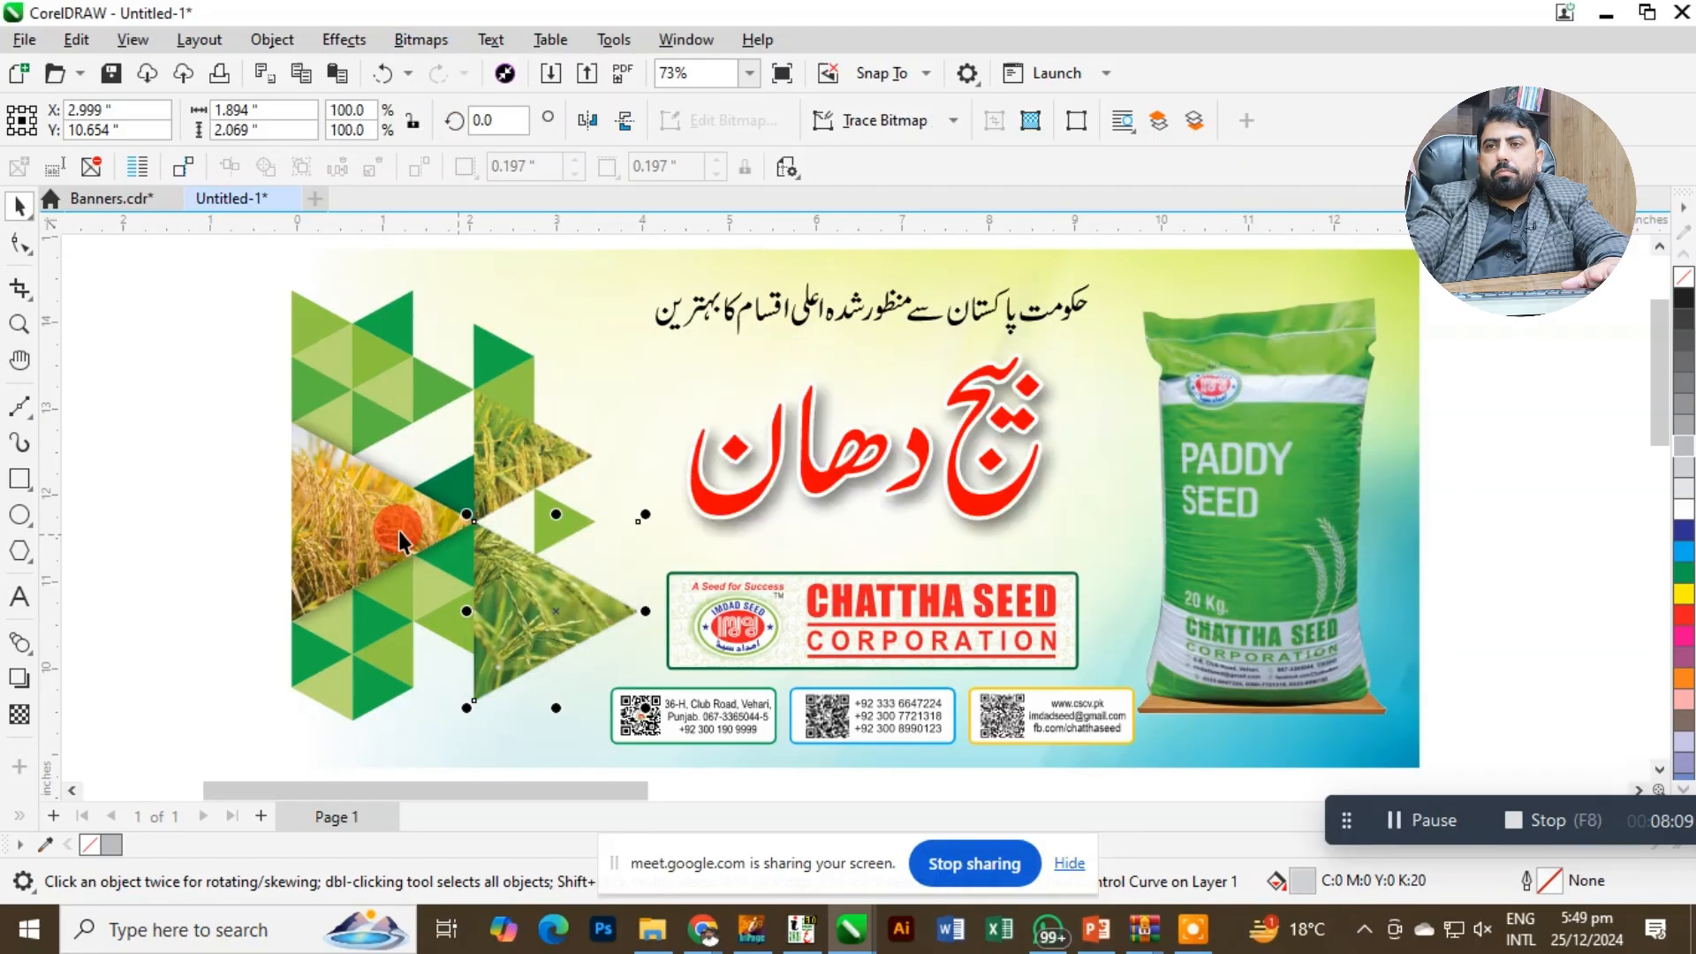
# Convert the large golden rice-field triangle at the banner's left edge to a 600 dpi CMYK bitmap.
pyautogui.click(400, 532)
pyautogui.click(418, 42)
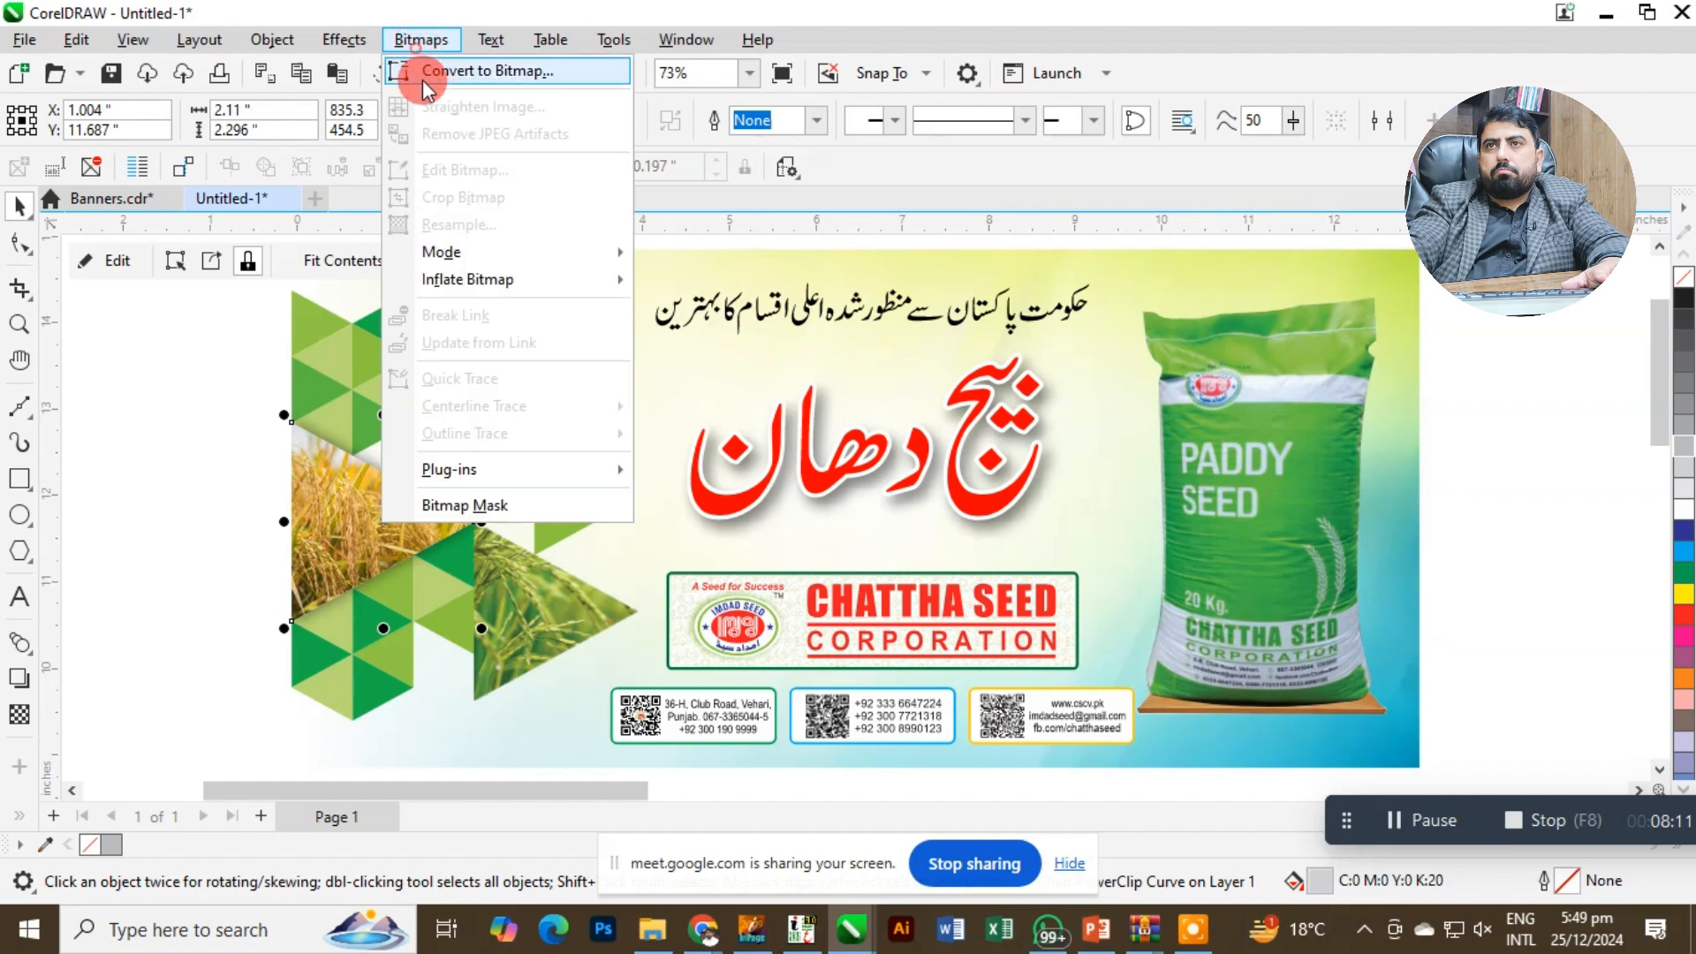
pyautogui.click(423, 76)
pyautogui.click(871, 608)
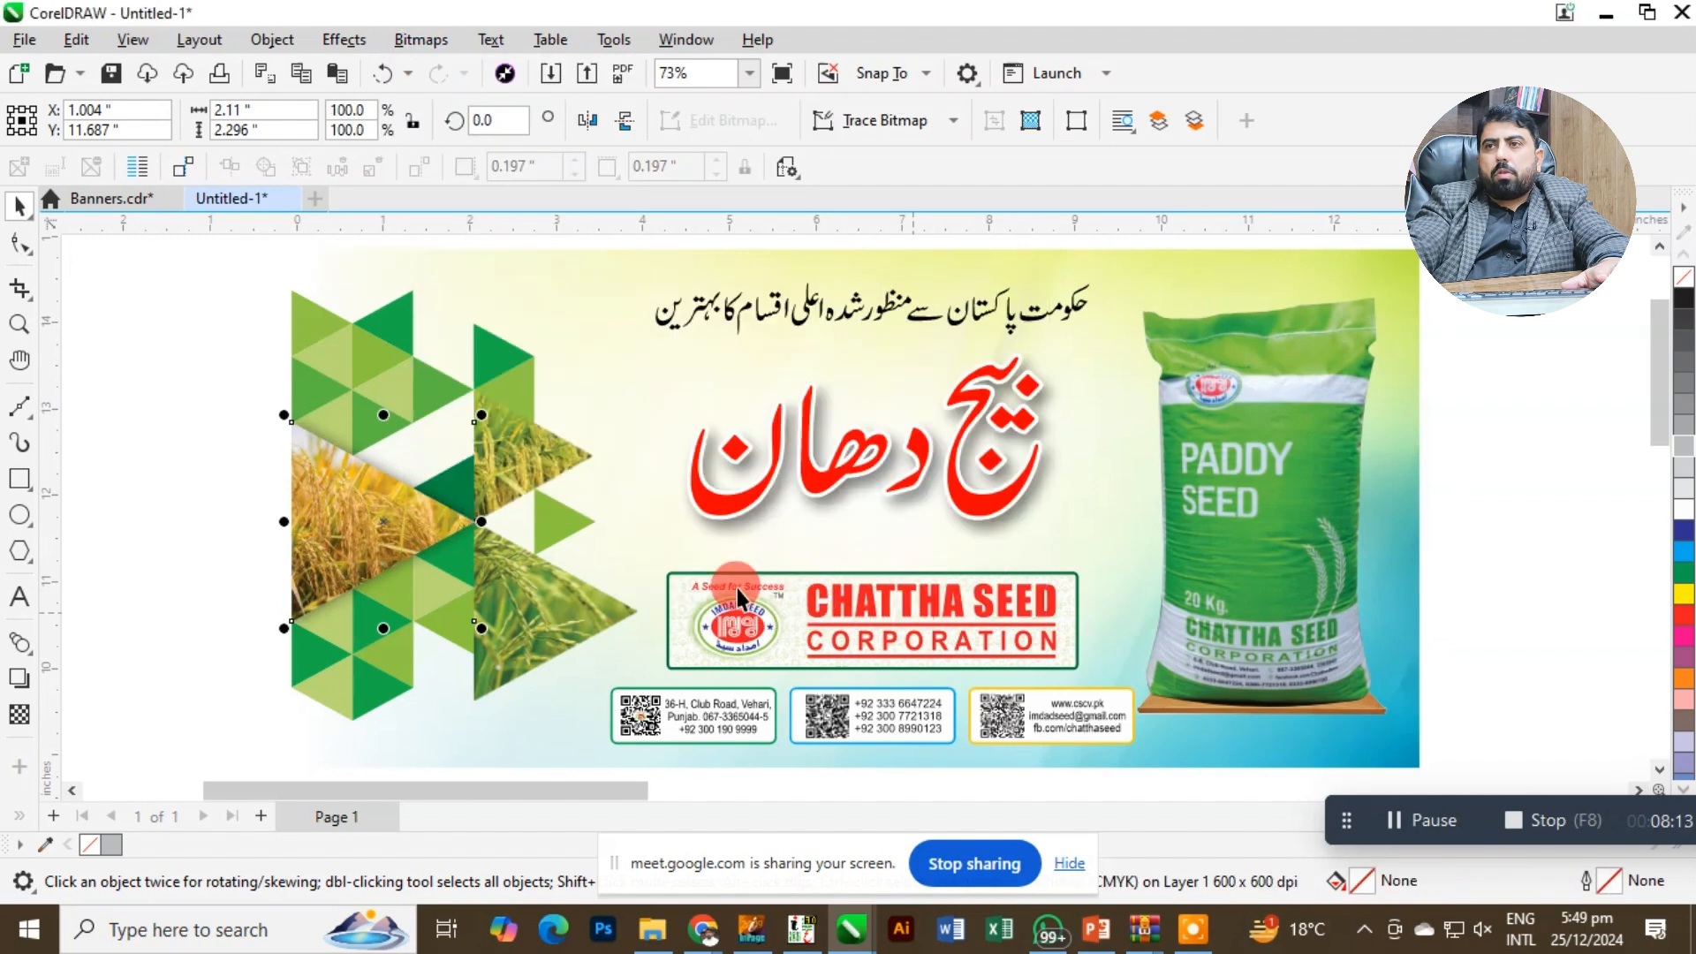
pyautogui.click(225, 412)
# Inspect the whole banner and its gradient background image.
pyautogui.scroll(-2, 482, 424)
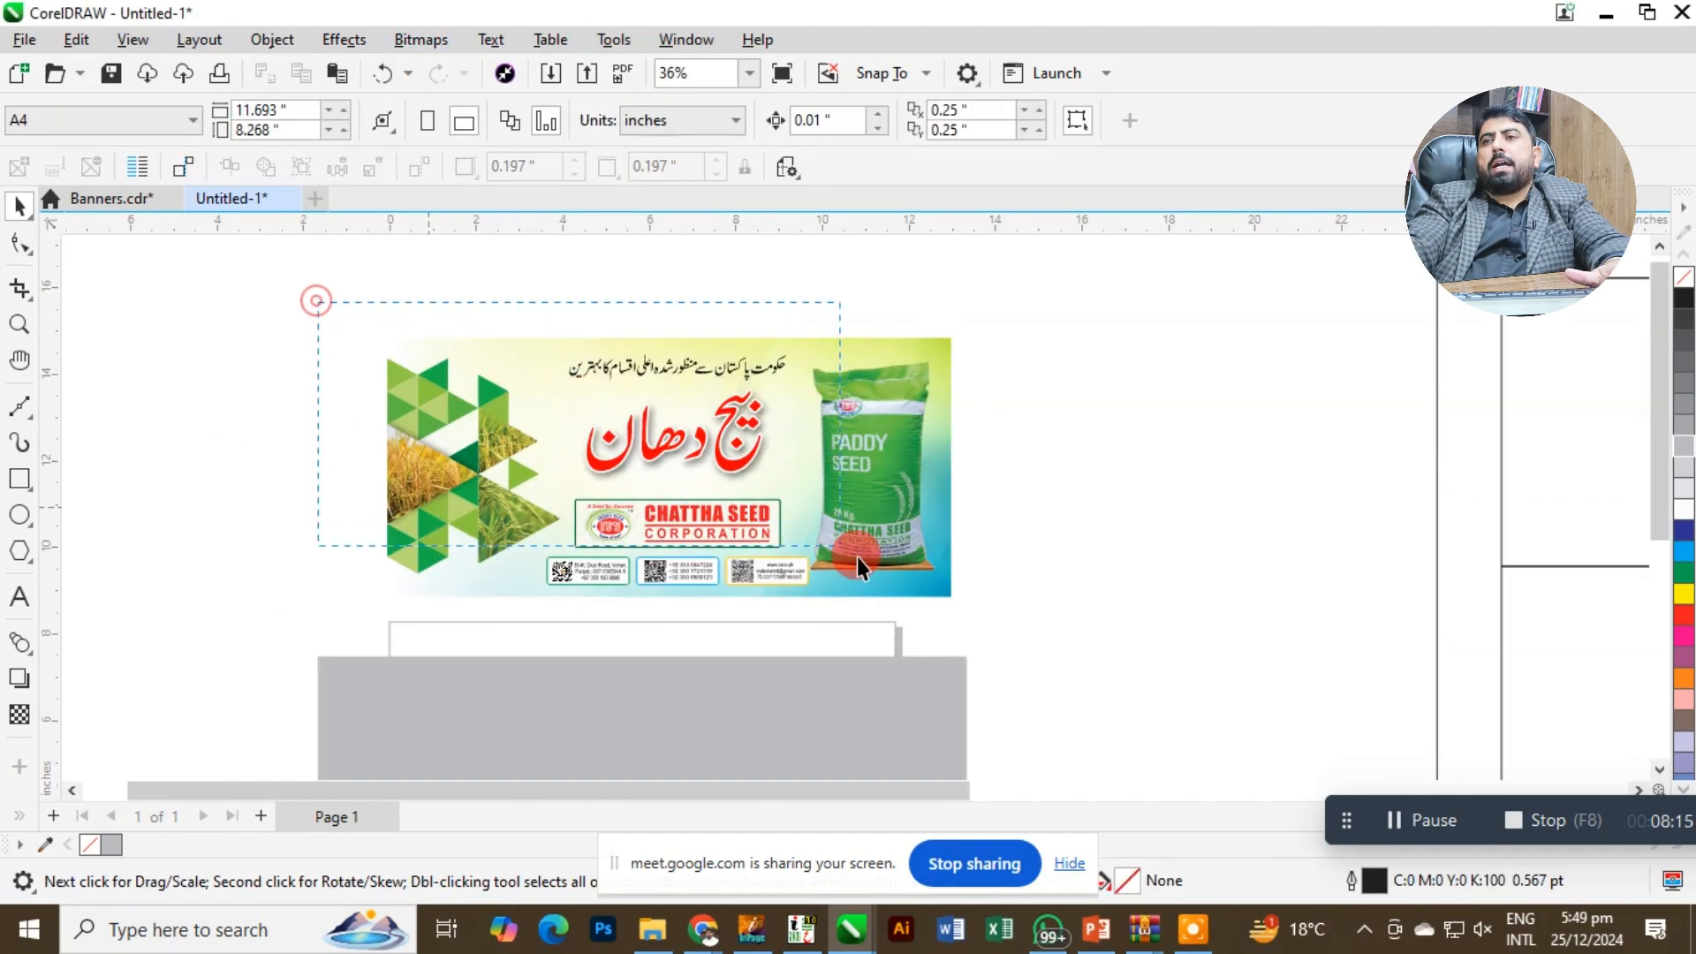
pyautogui.moveTo(1062, 643); pyautogui.dragTo(1061, 643)
pyautogui.hotkey('shift', 'F2')
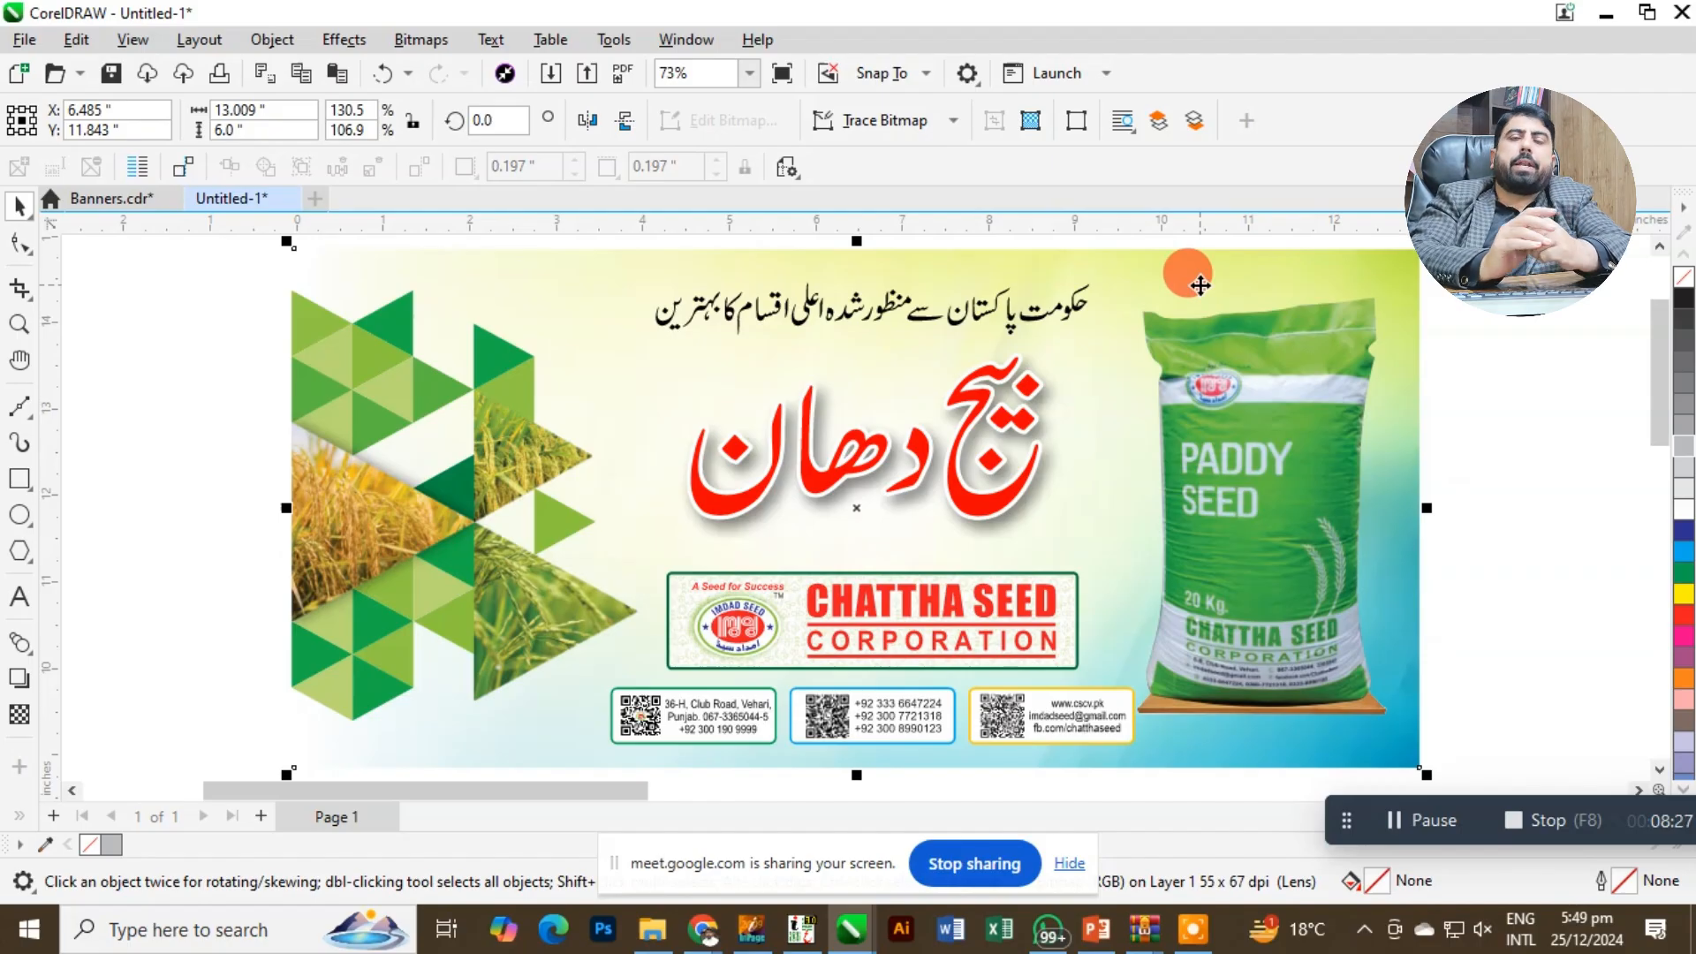
pyautogui.click(1332, 277)
pyautogui.click(1347, 269)
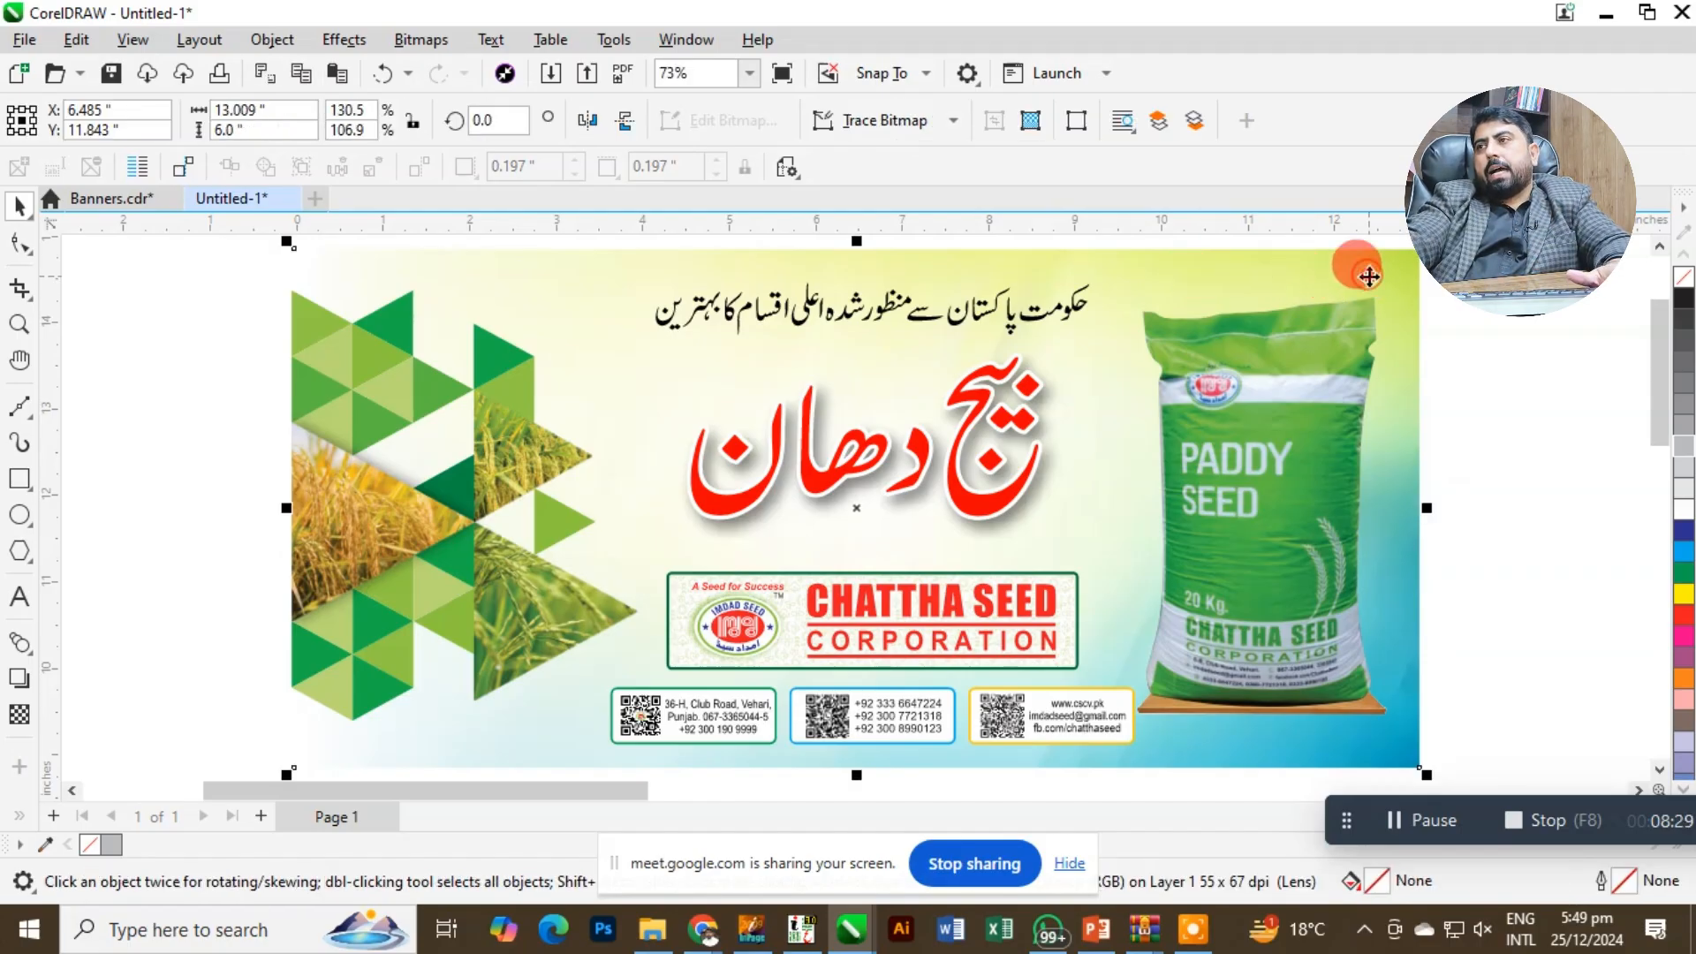
# Draw a vertical freehand line about 0.176 inches long, rising from the banner's top-right corner, as a crop mark.
pyautogui.scroll(-1, 1413, 344)
pyautogui.press('F2')
pyautogui.moveTo(1307, 278); pyautogui.dragTo(1494, 375)
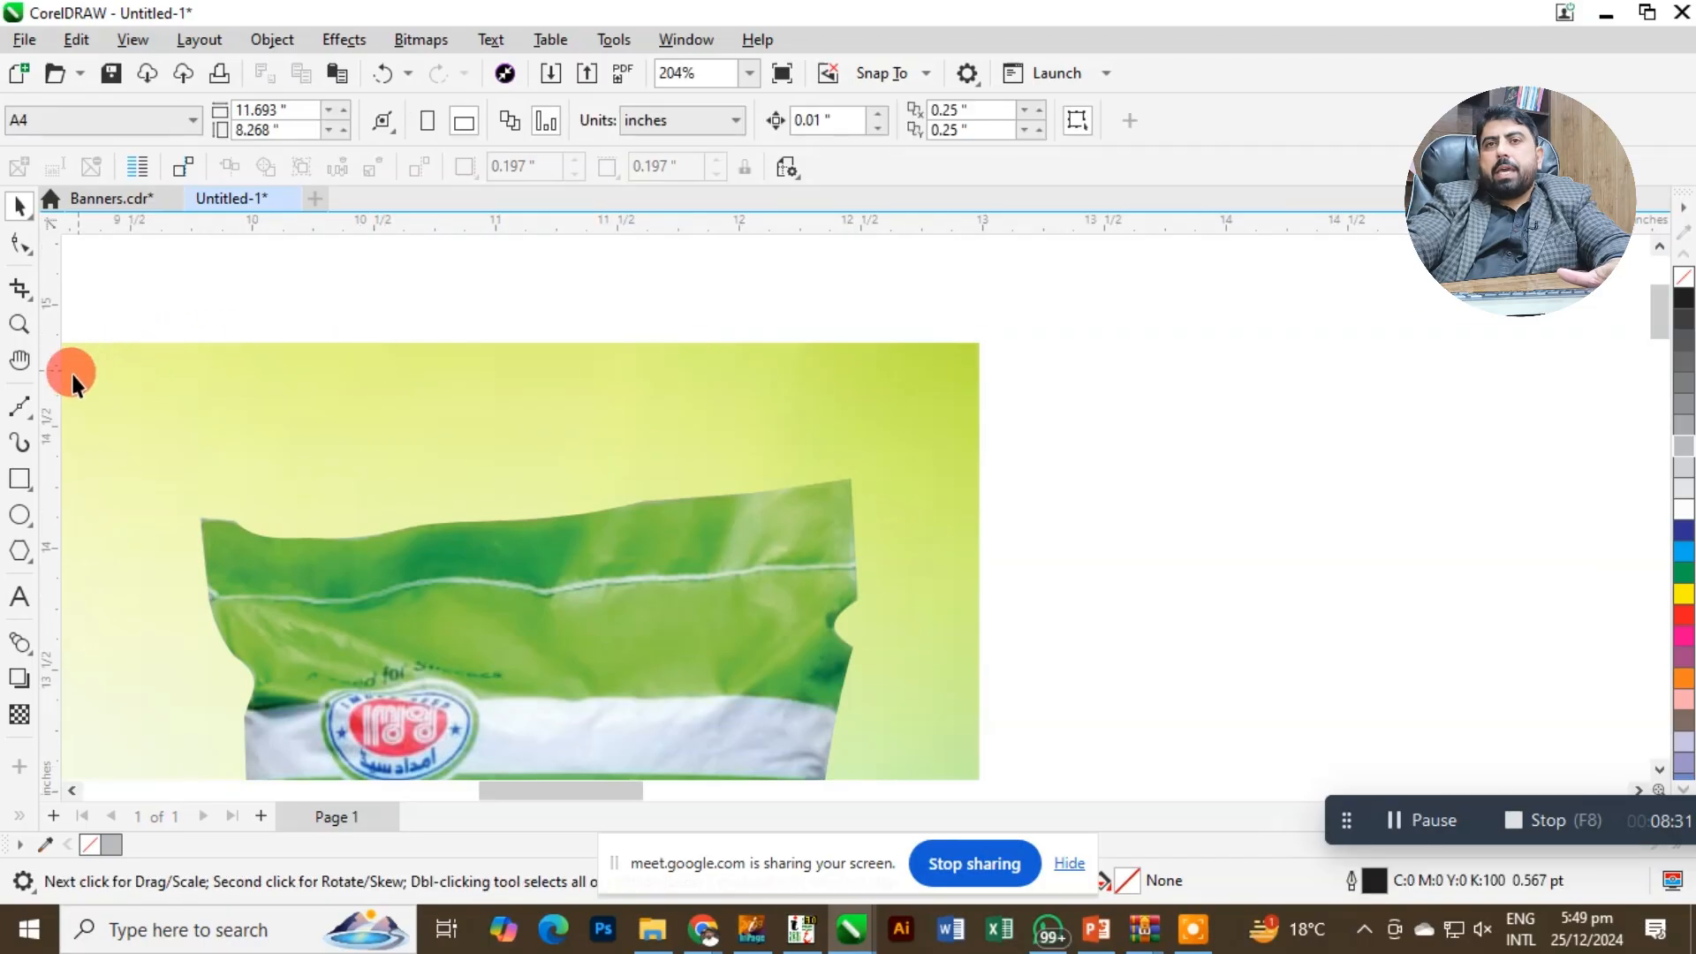
pyautogui.click(19, 406)
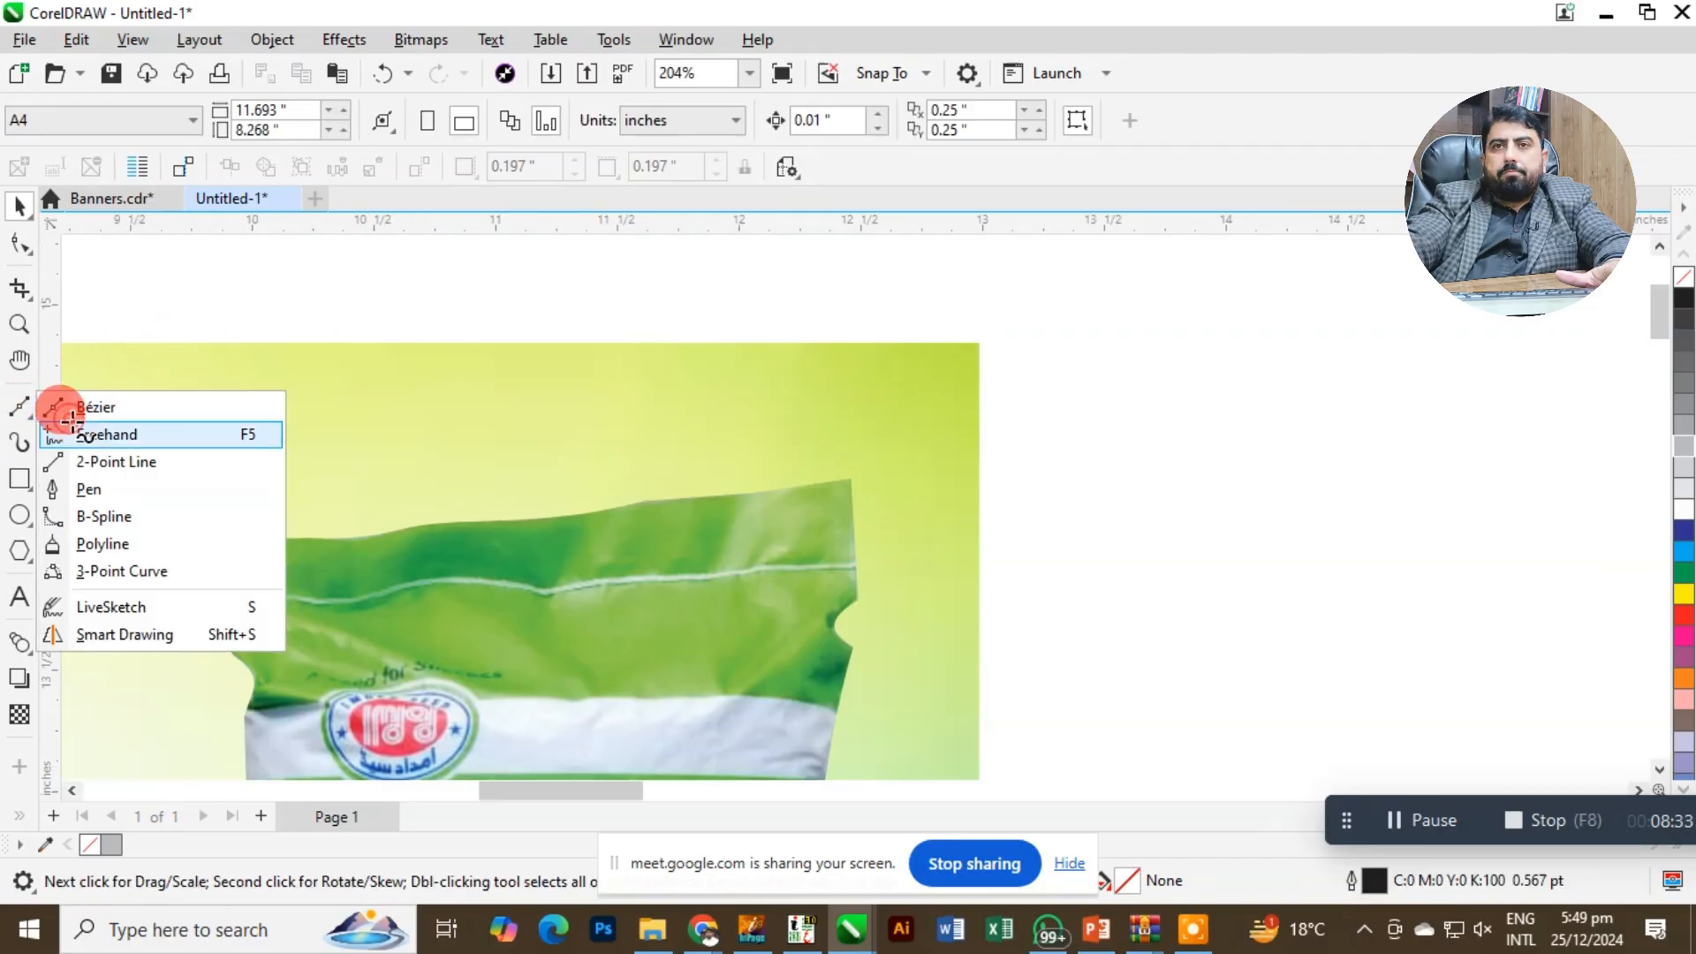
pyautogui.click(71, 433)
pyautogui.press('F2')
pyautogui.moveTo(908, 288); pyautogui.dragTo(1029, 439)
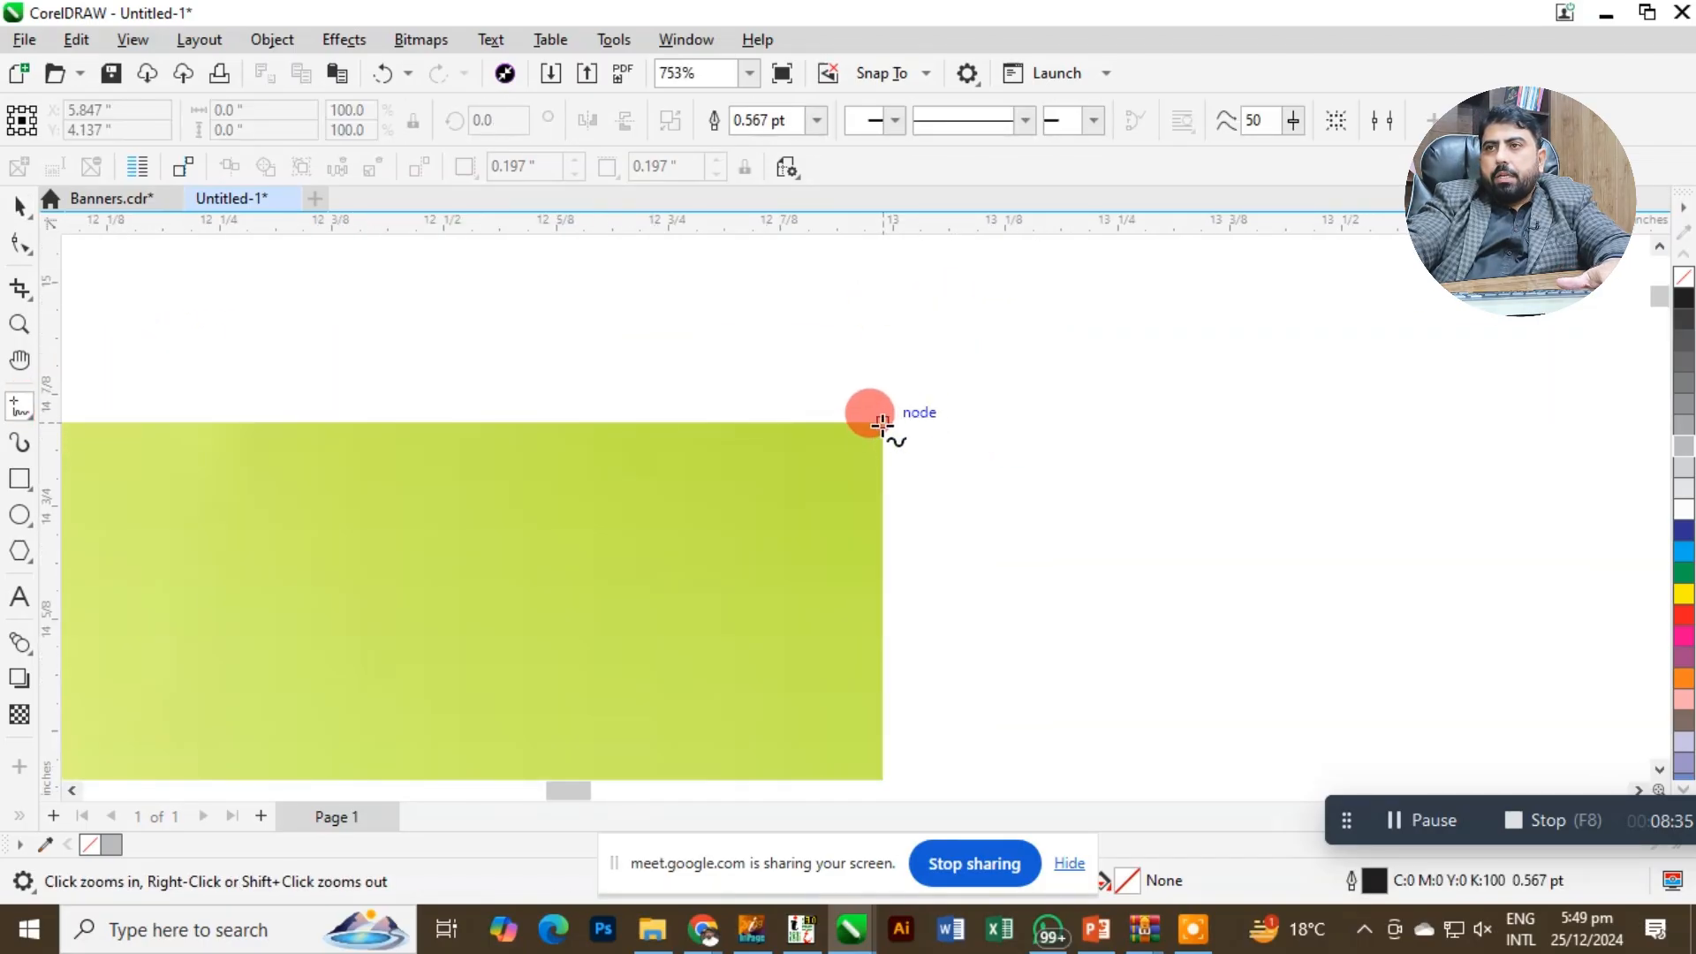
pyautogui.moveTo(882, 421); pyautogui.dragTo(898, 265)
pyautogui.click(18, 207)
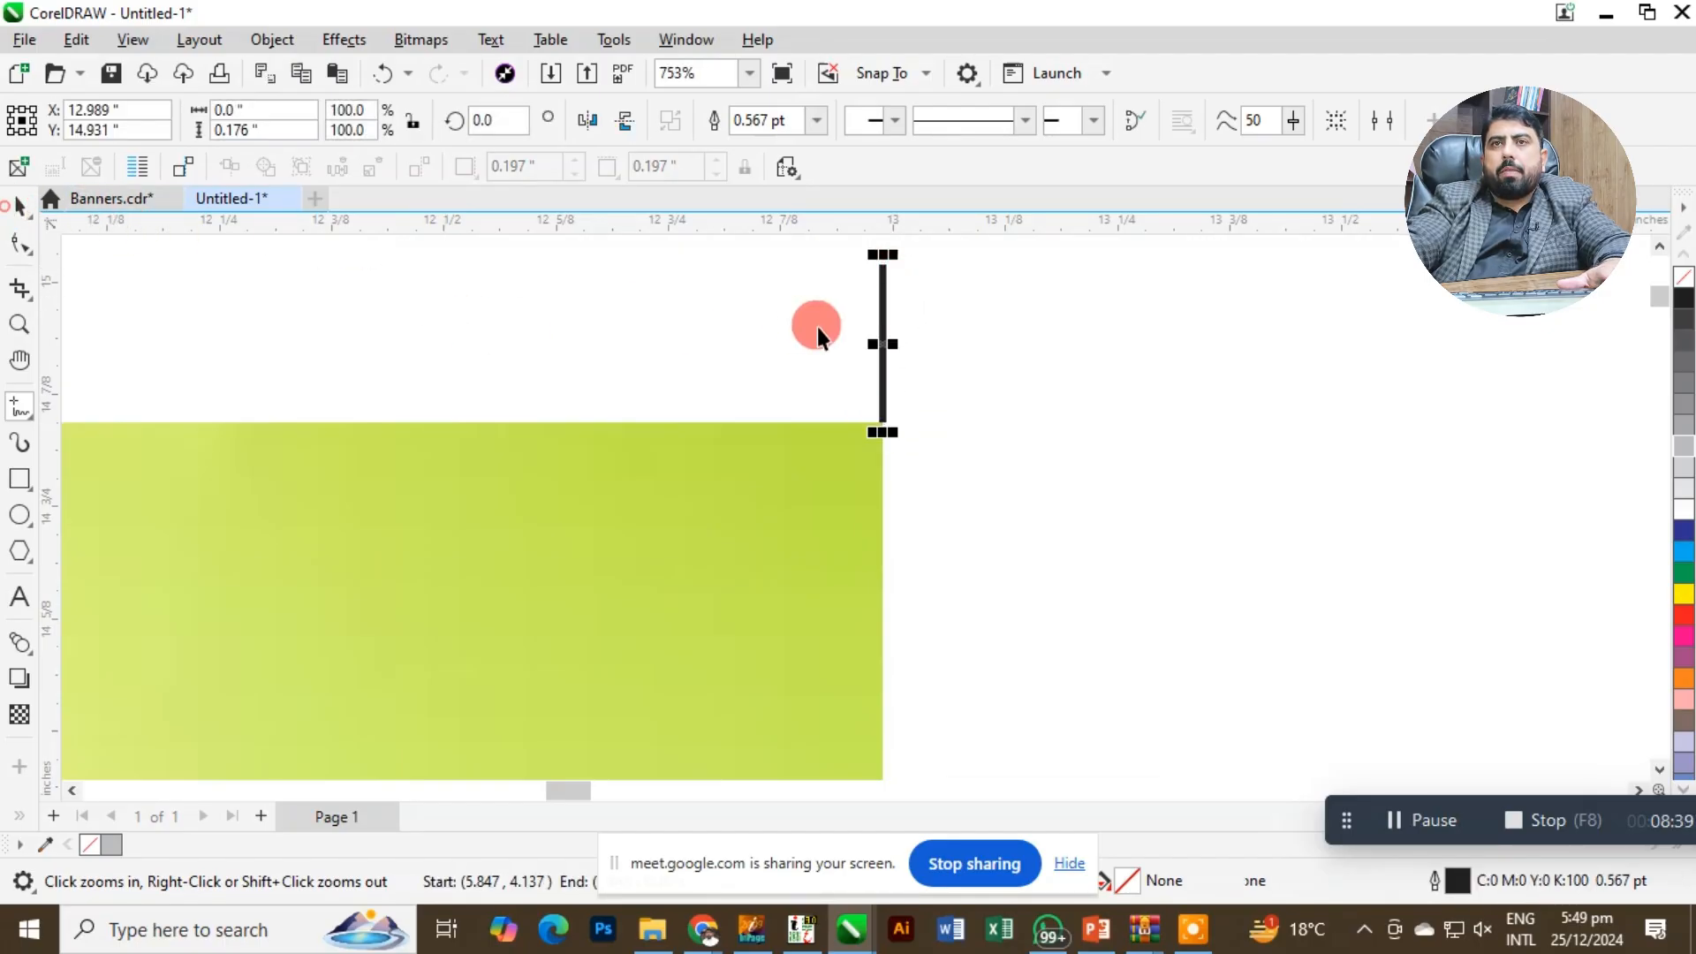
# Create a copy of the crop mark line rotated to horizontal and align both lines bottom and left into an L-shaped corner mark.
pyautogui.click(888, 311)
pyautogui.click(883, 304)
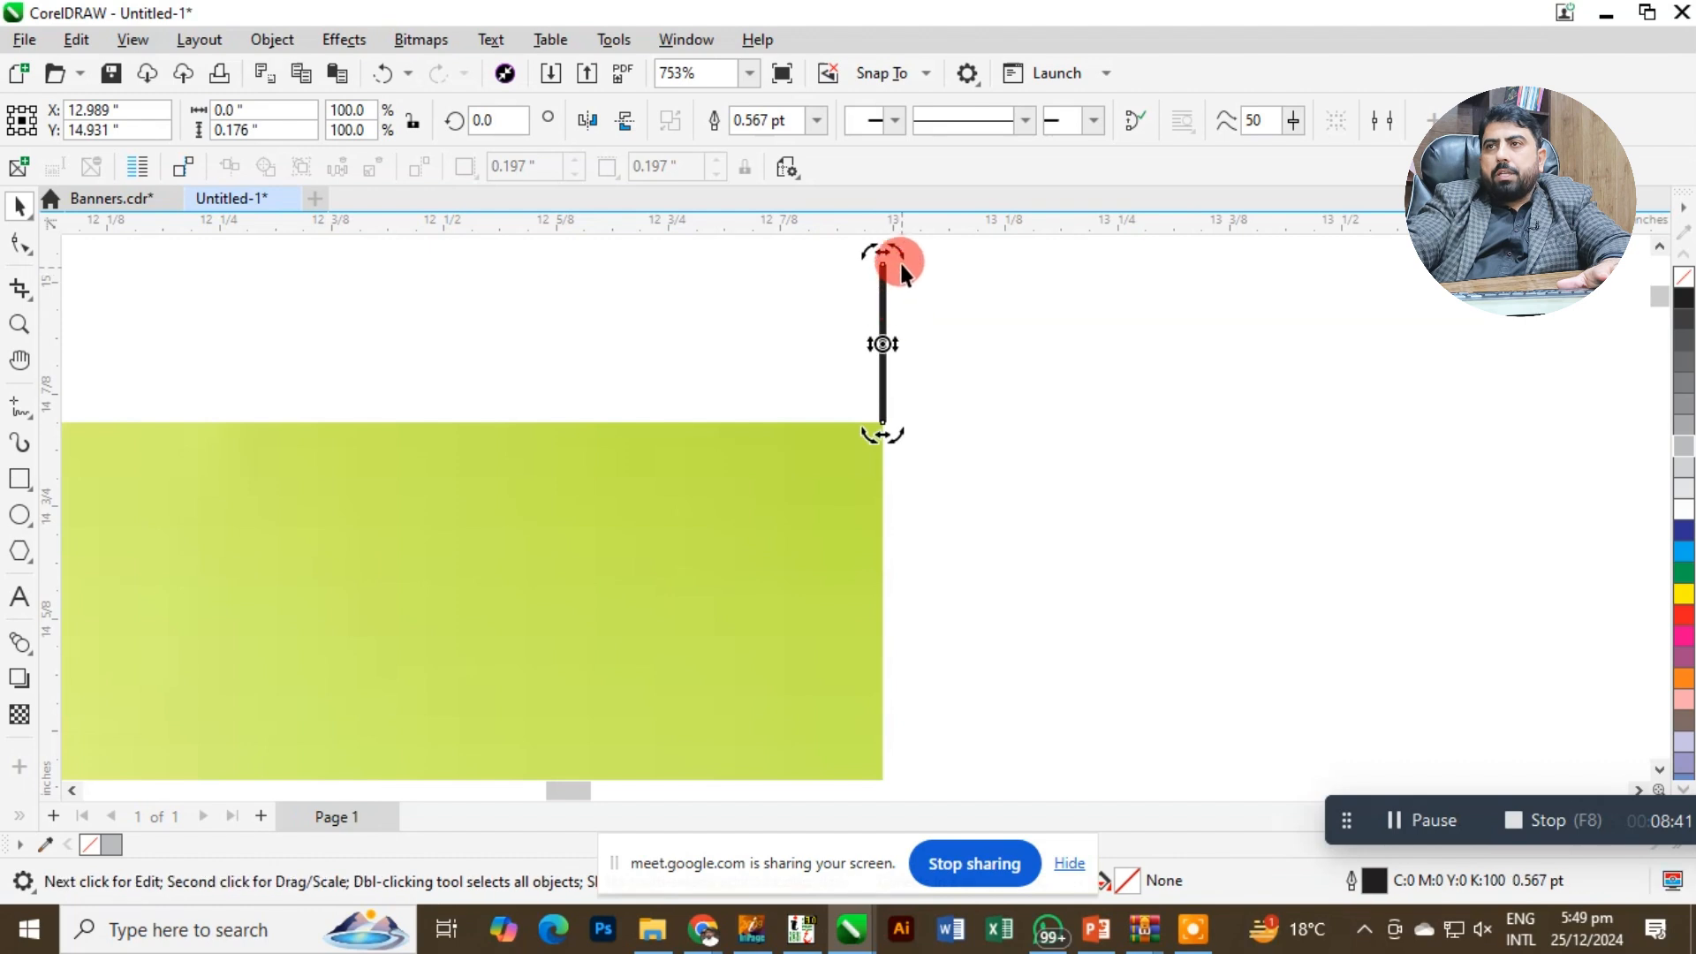
pyautogui.moveTo(888, 260); pyautogui.dragTo(969, 346)
pyautogui.click(888, 277)
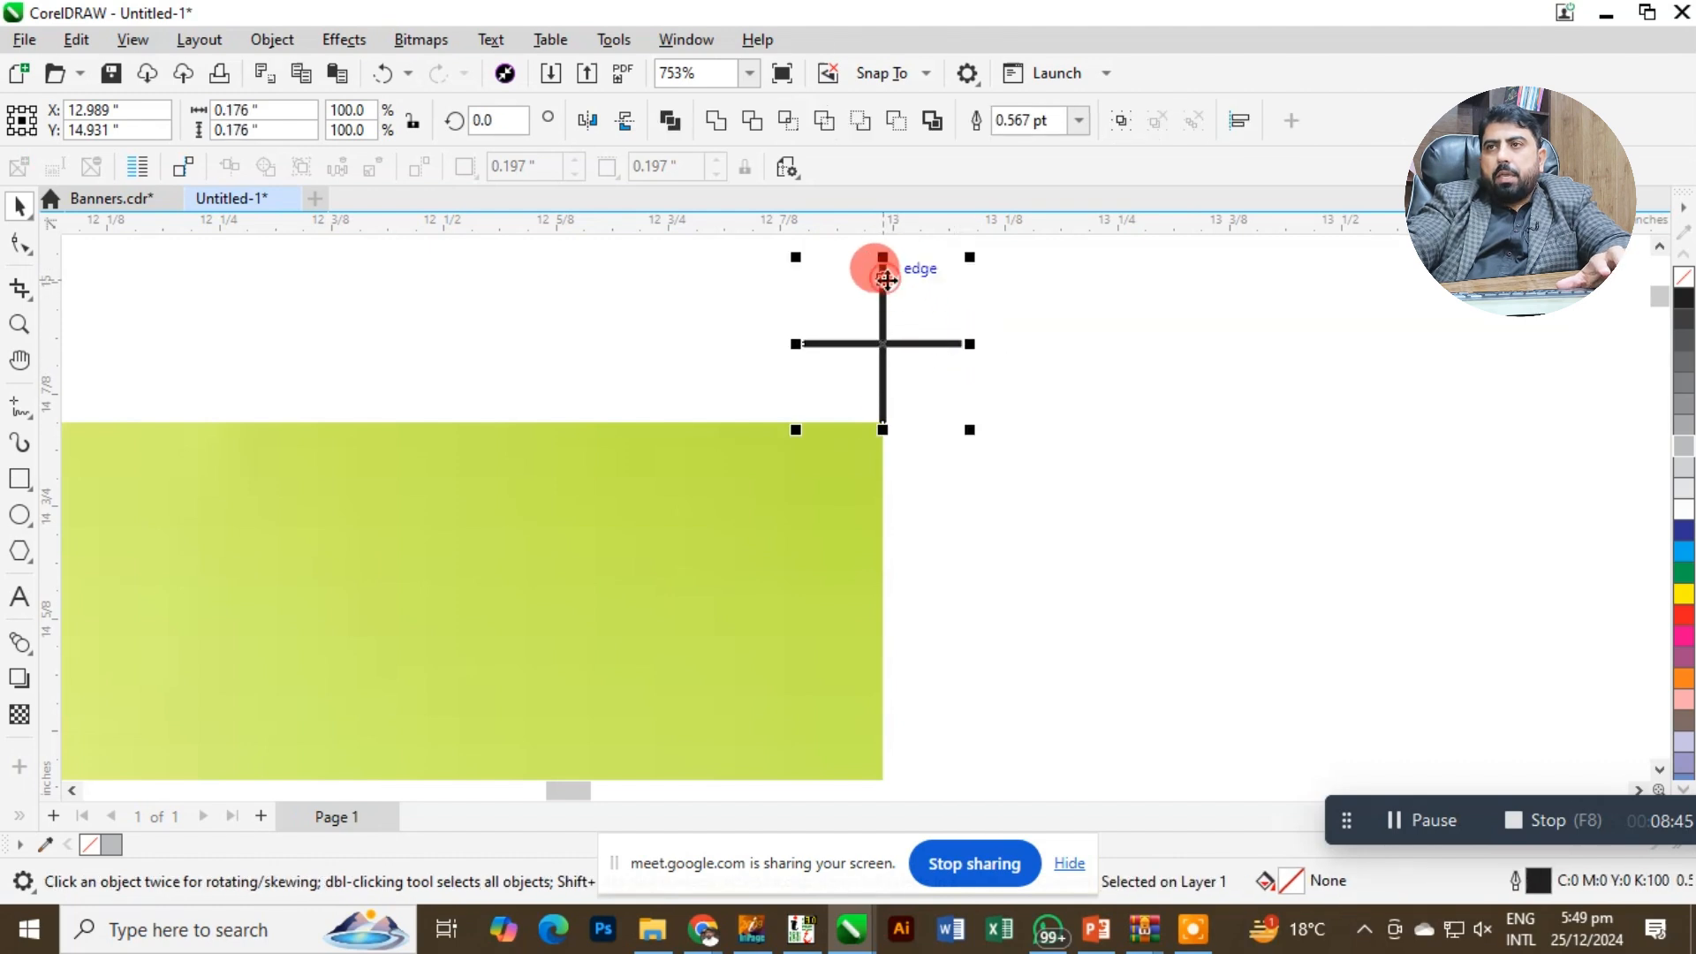
pyautogui.press('b')
pyautogui.press('l')
pyautogui.scroll(-3, 1037, 371)
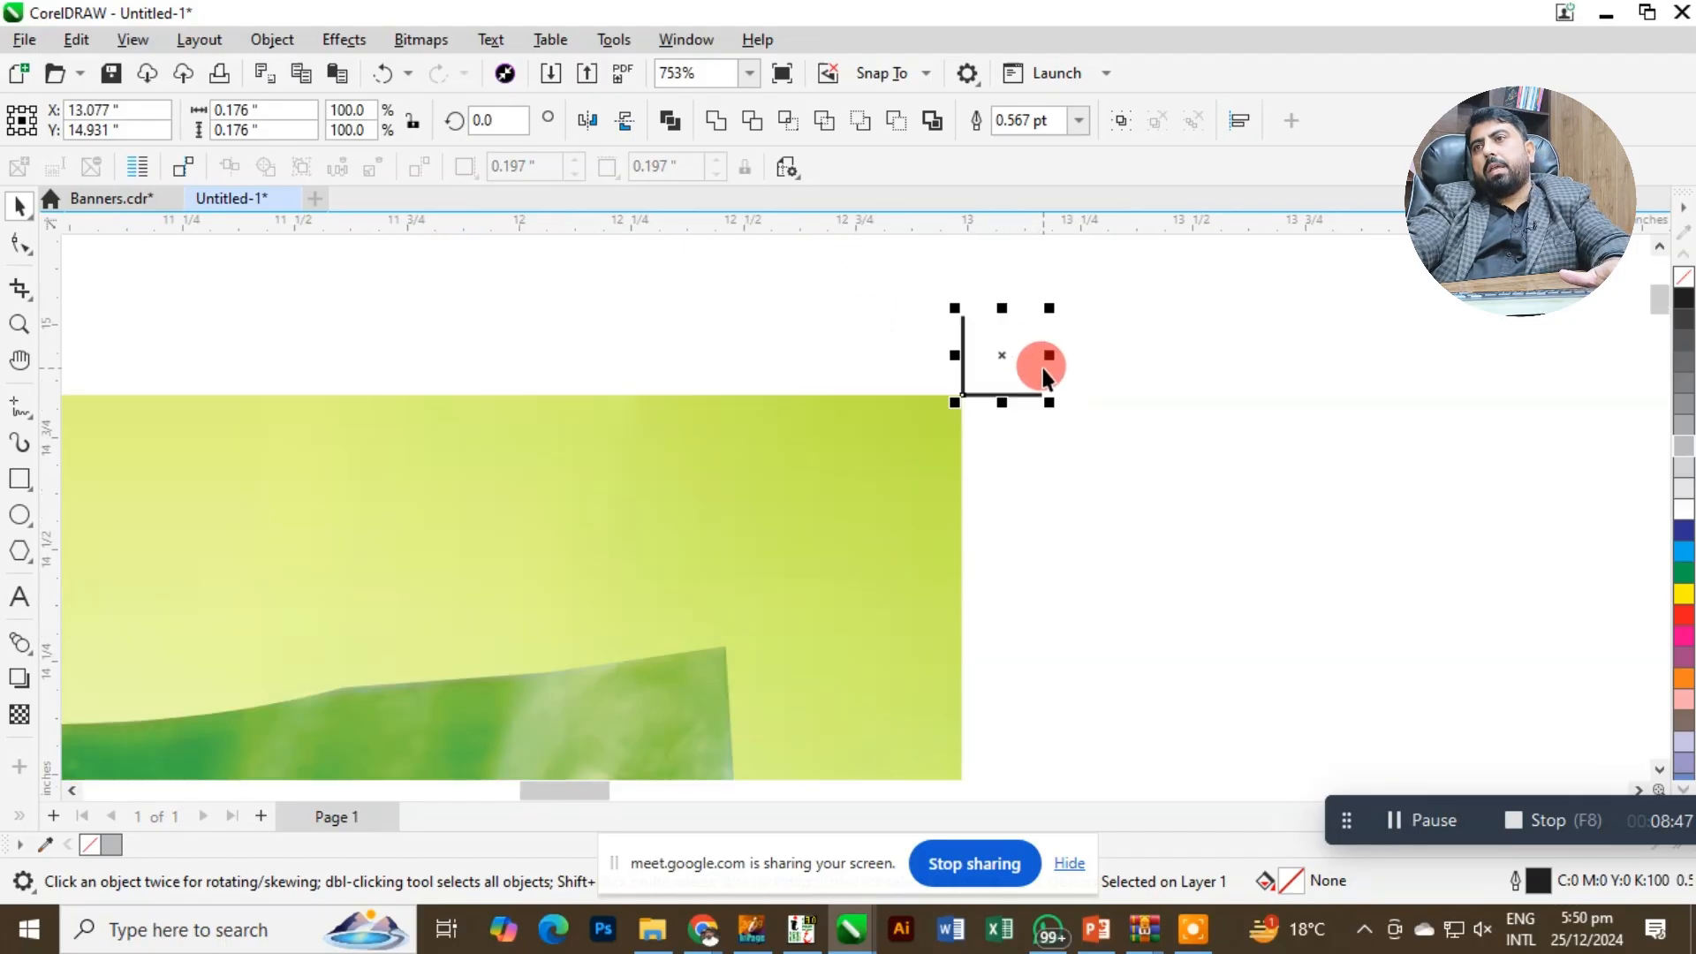
# Create a horizontally mirrored copy of the L-shaped corner mark, placed level with the original beyond the banner's top-left corner.
pyautogui.press('z')
pyautogui.moveTo(946, 348); pyautogui.dragTo(1075, 435)
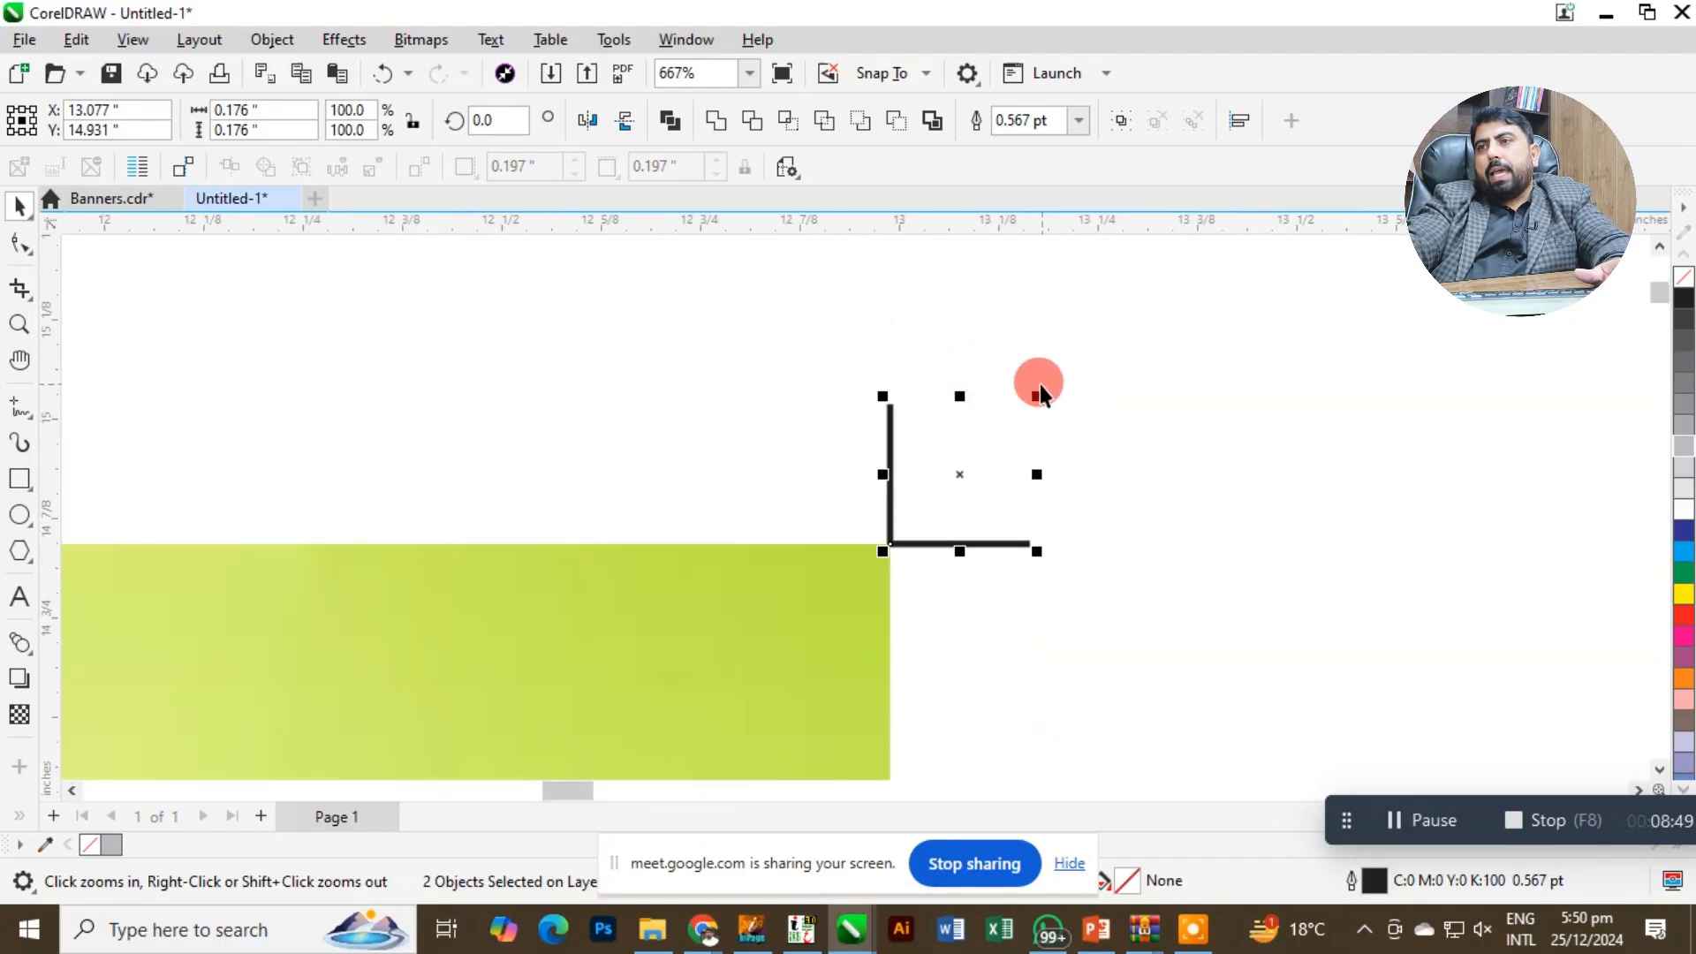
pyautogui.scroll(-4, 1040, 391)
pyautogui.keyDown('shift'); pyautogui.click(1008, 427); pyautogui.keyUp('shift')
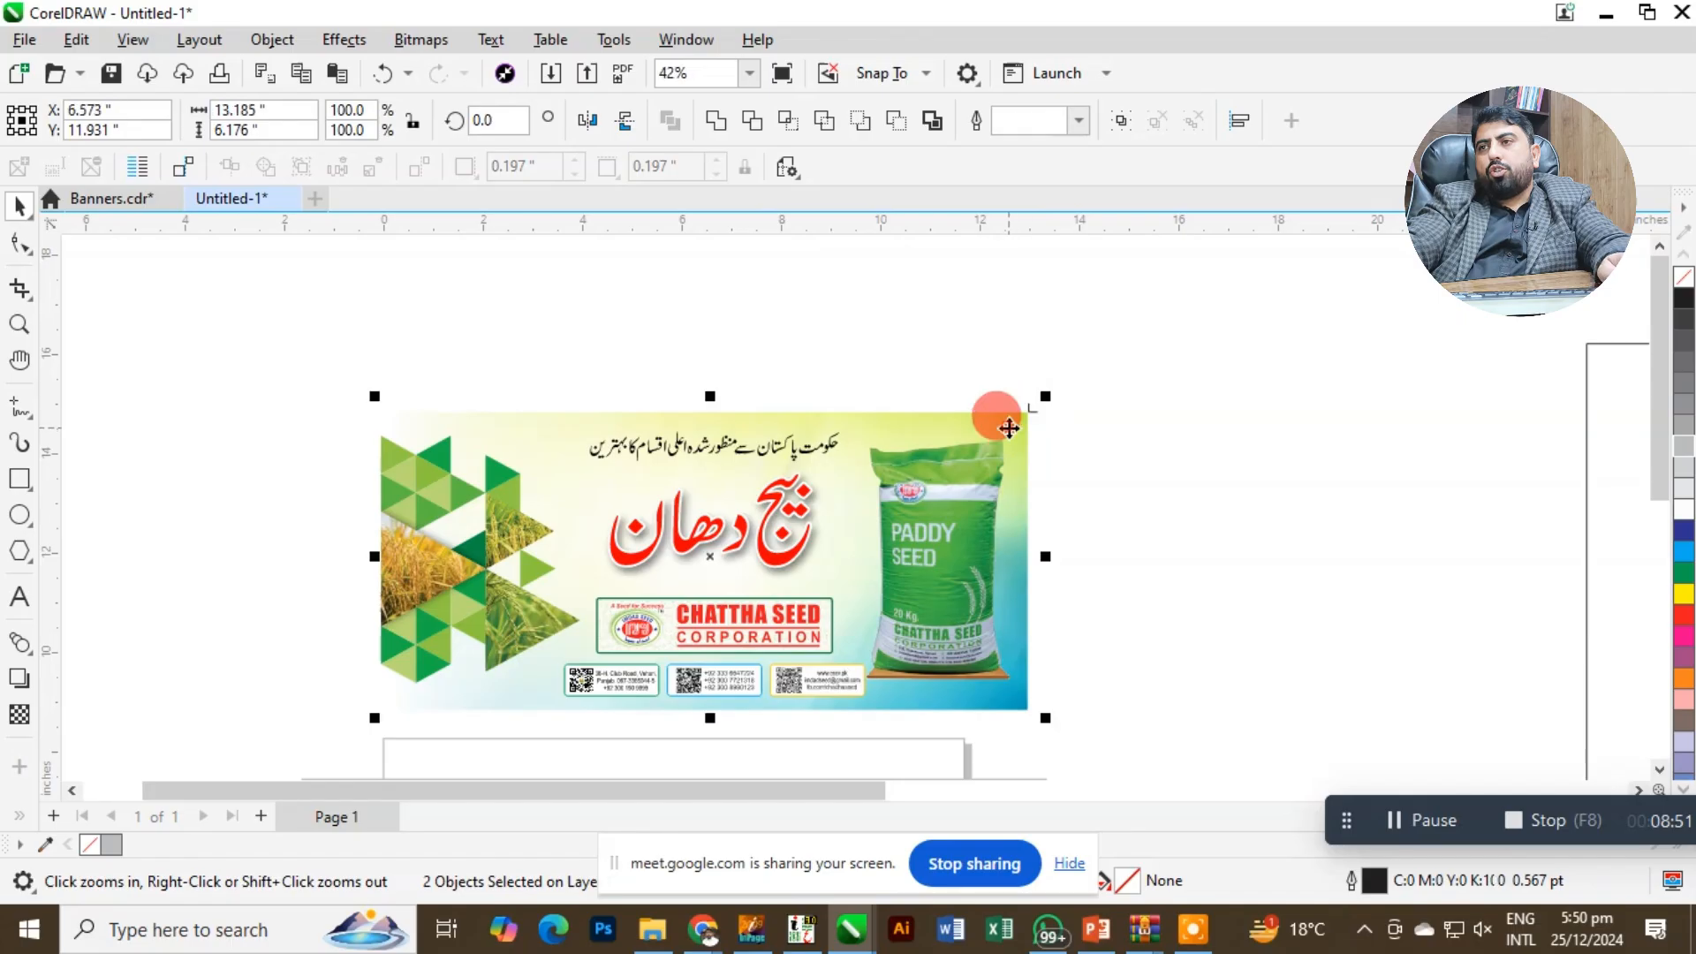
pyautogui.hotkey('shift', 'F2')
pyautogui.click(1399, 279)
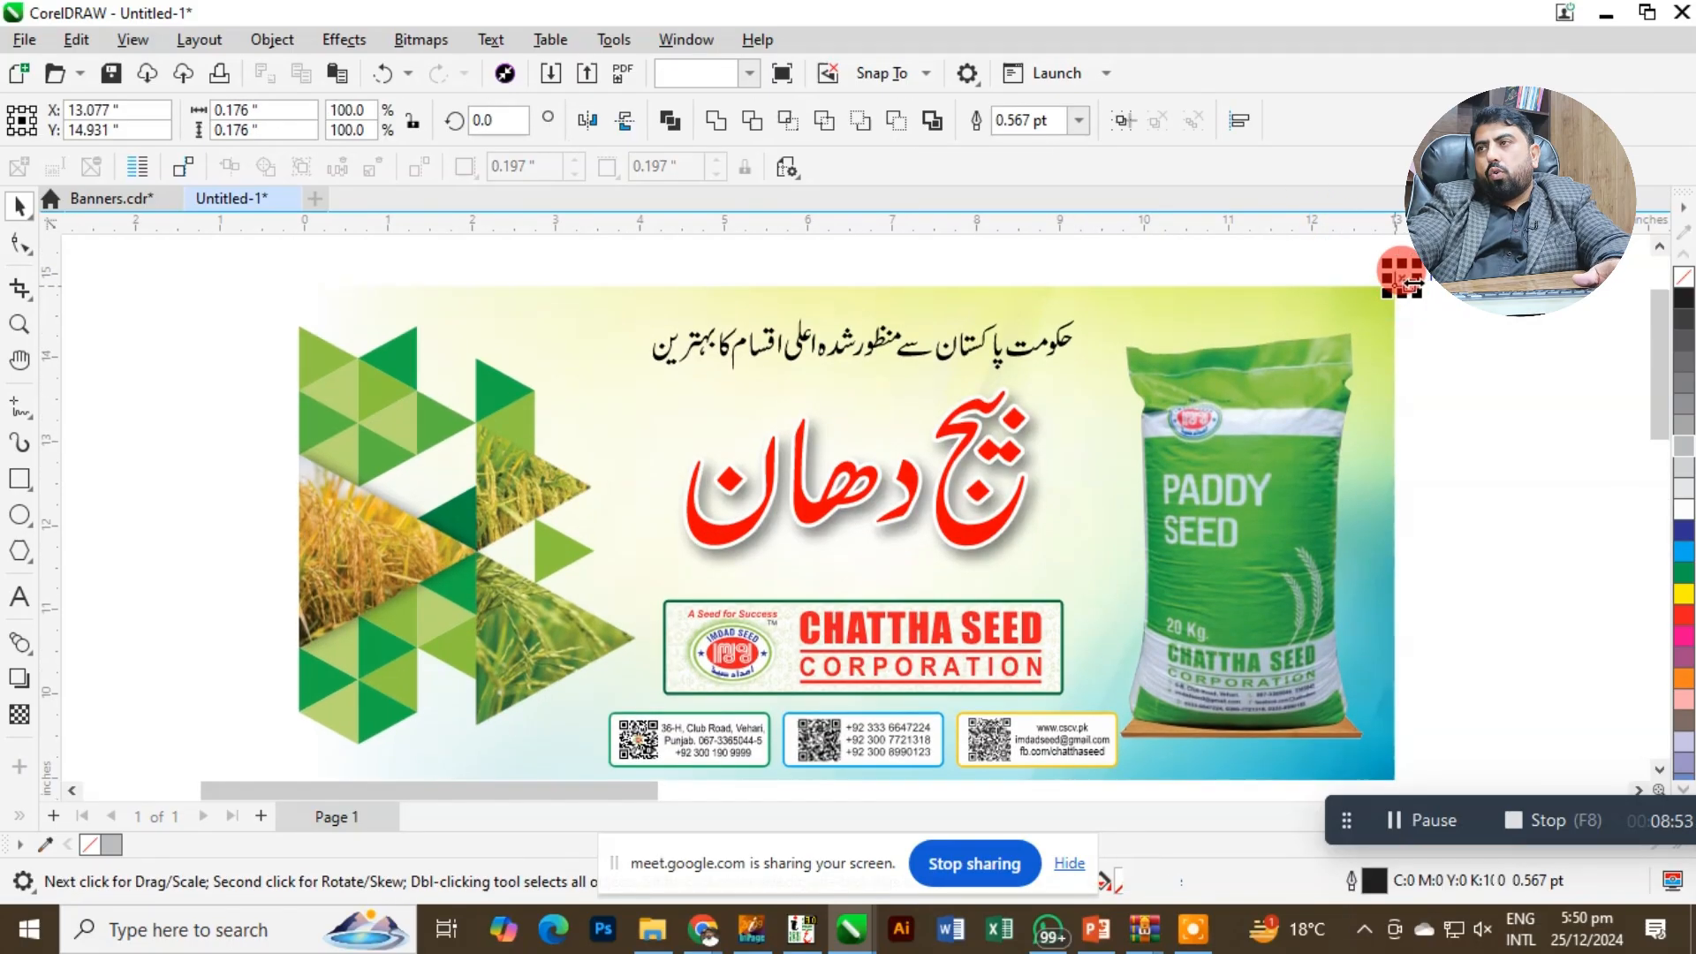
pyautogui.moveTo(1403, 287); pyautogui.dragTo(1220, 313)
pyautogui.rightClick(1382, 280)
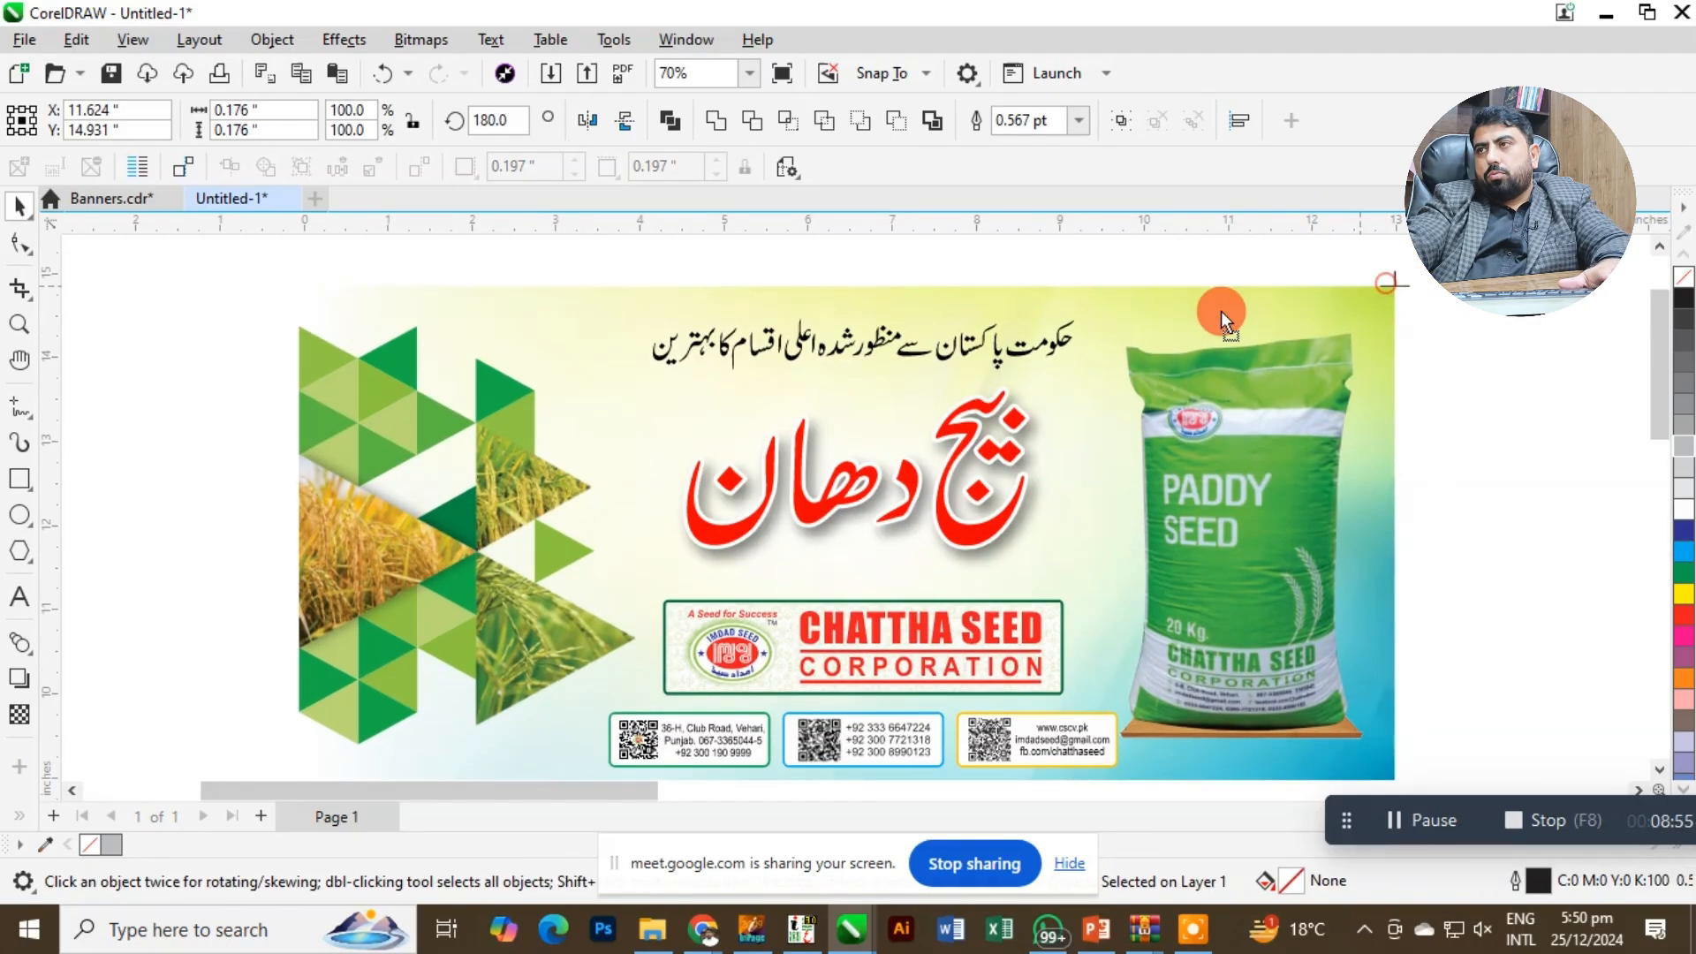
# Group the two lines of the mirrored crop mark and move the group close to the banner's top-left corner.
pyautogui.click(383, 302)
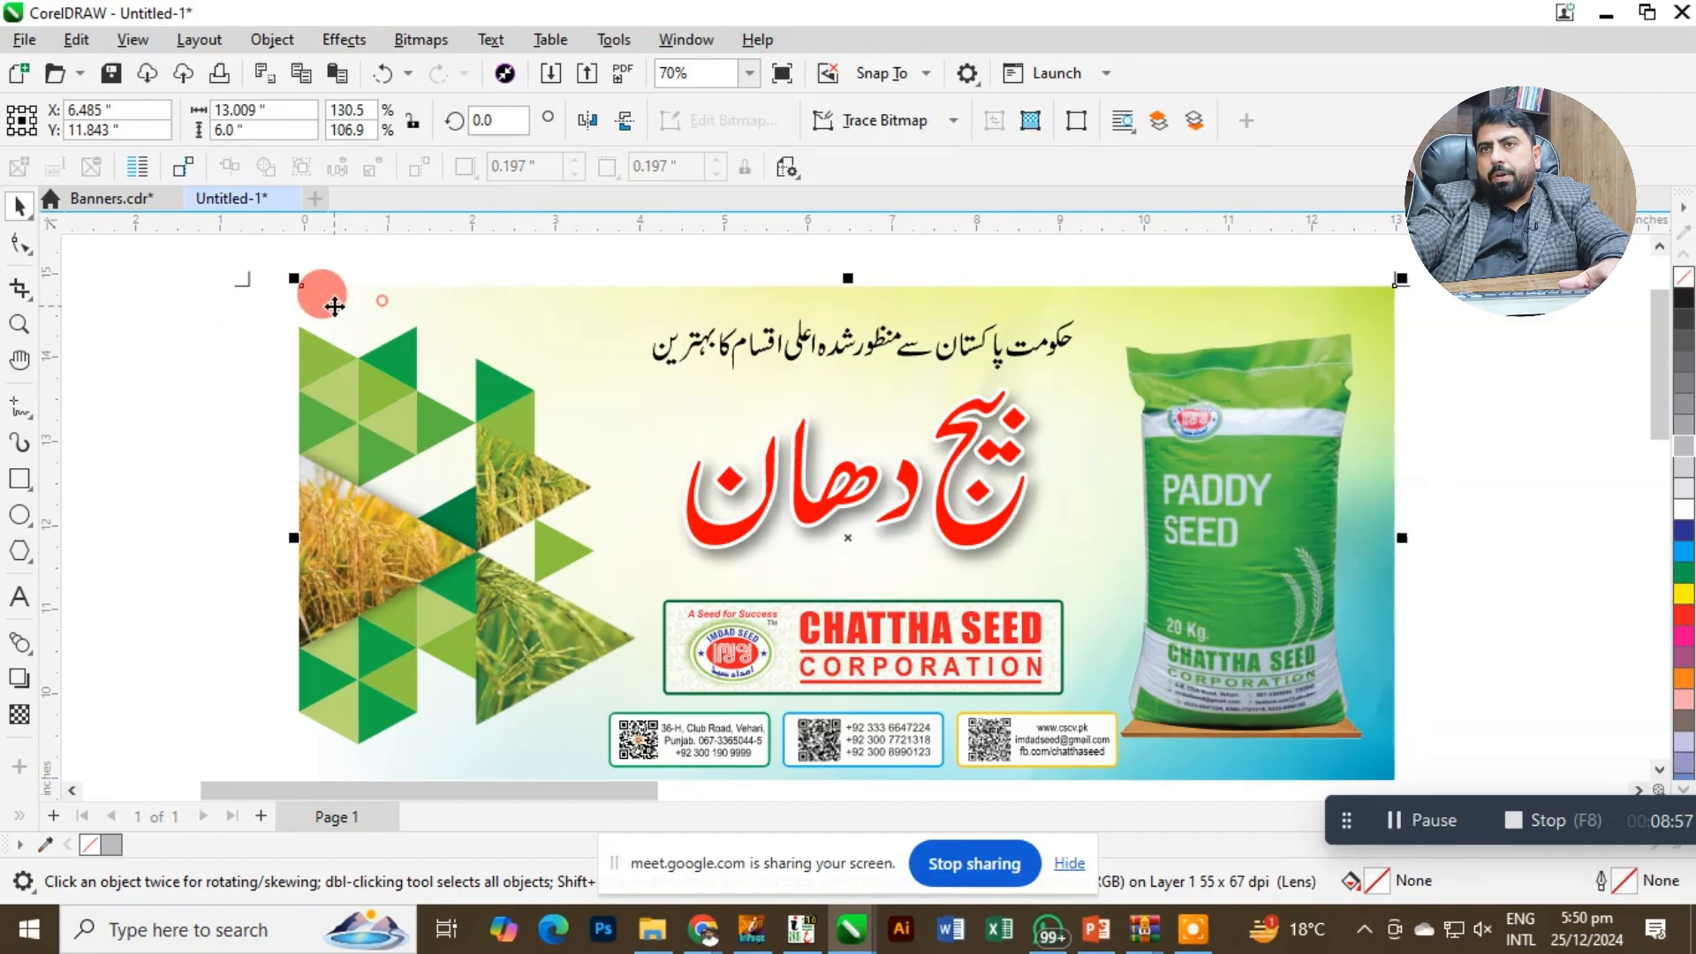
pyautogui.press('z')
pyautogui.moveTo(419, 339); pyautogui.dragTo(465, 365)
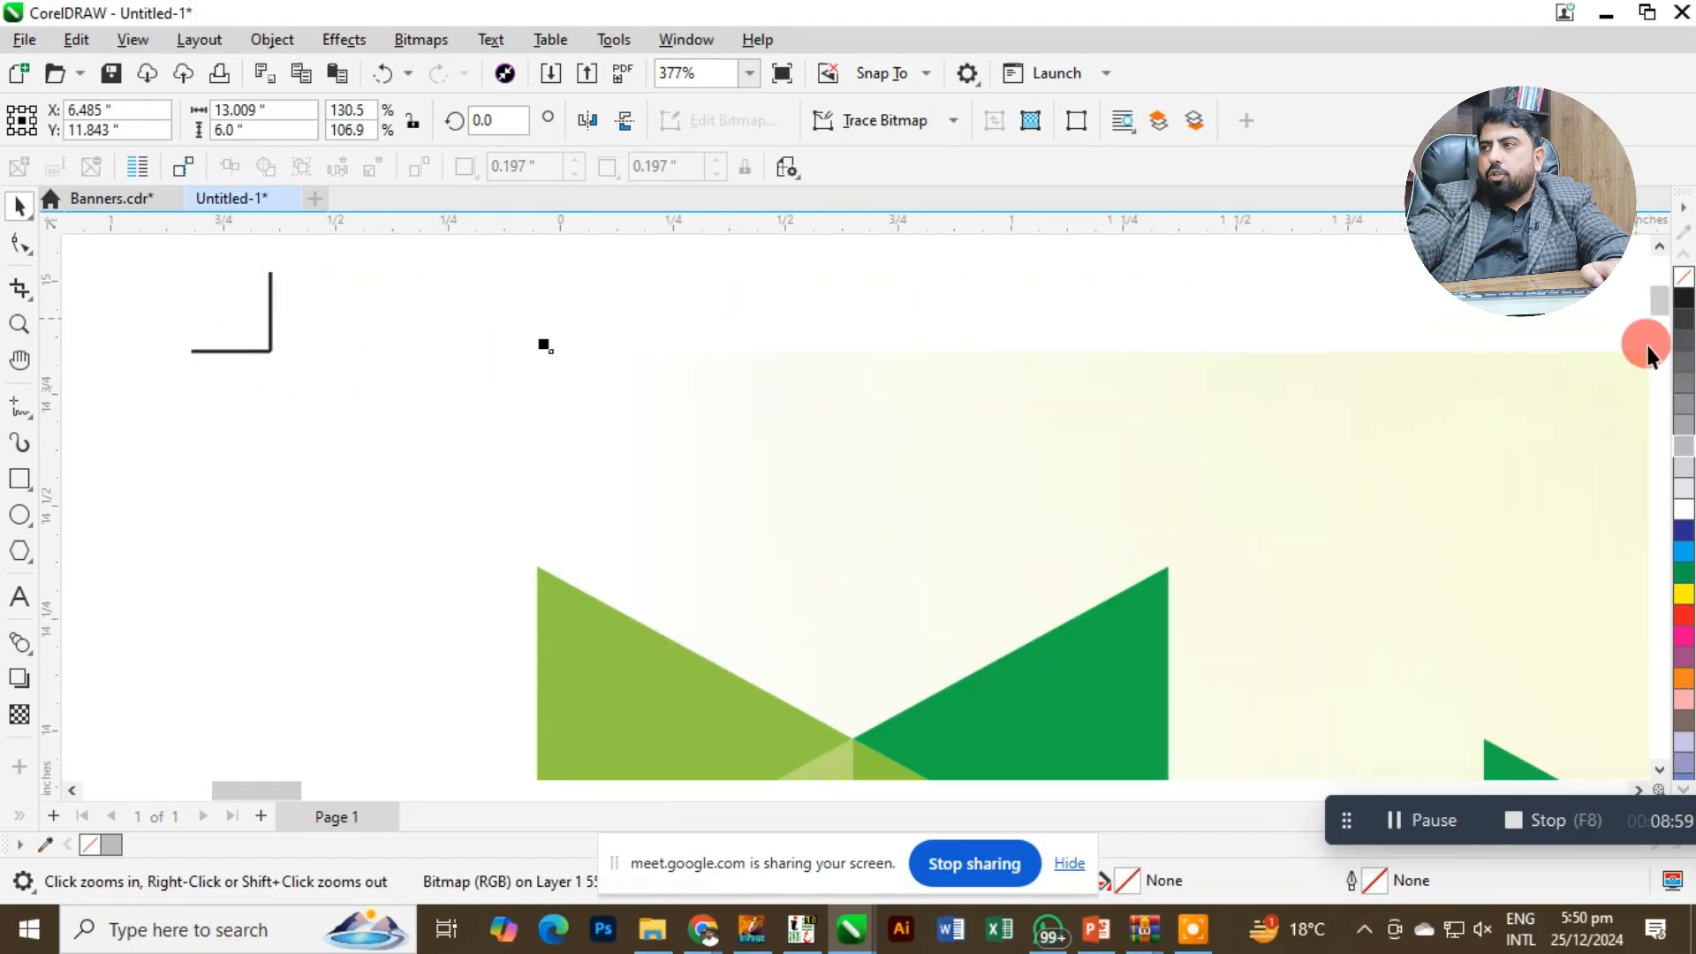
pyautogui.press('space')
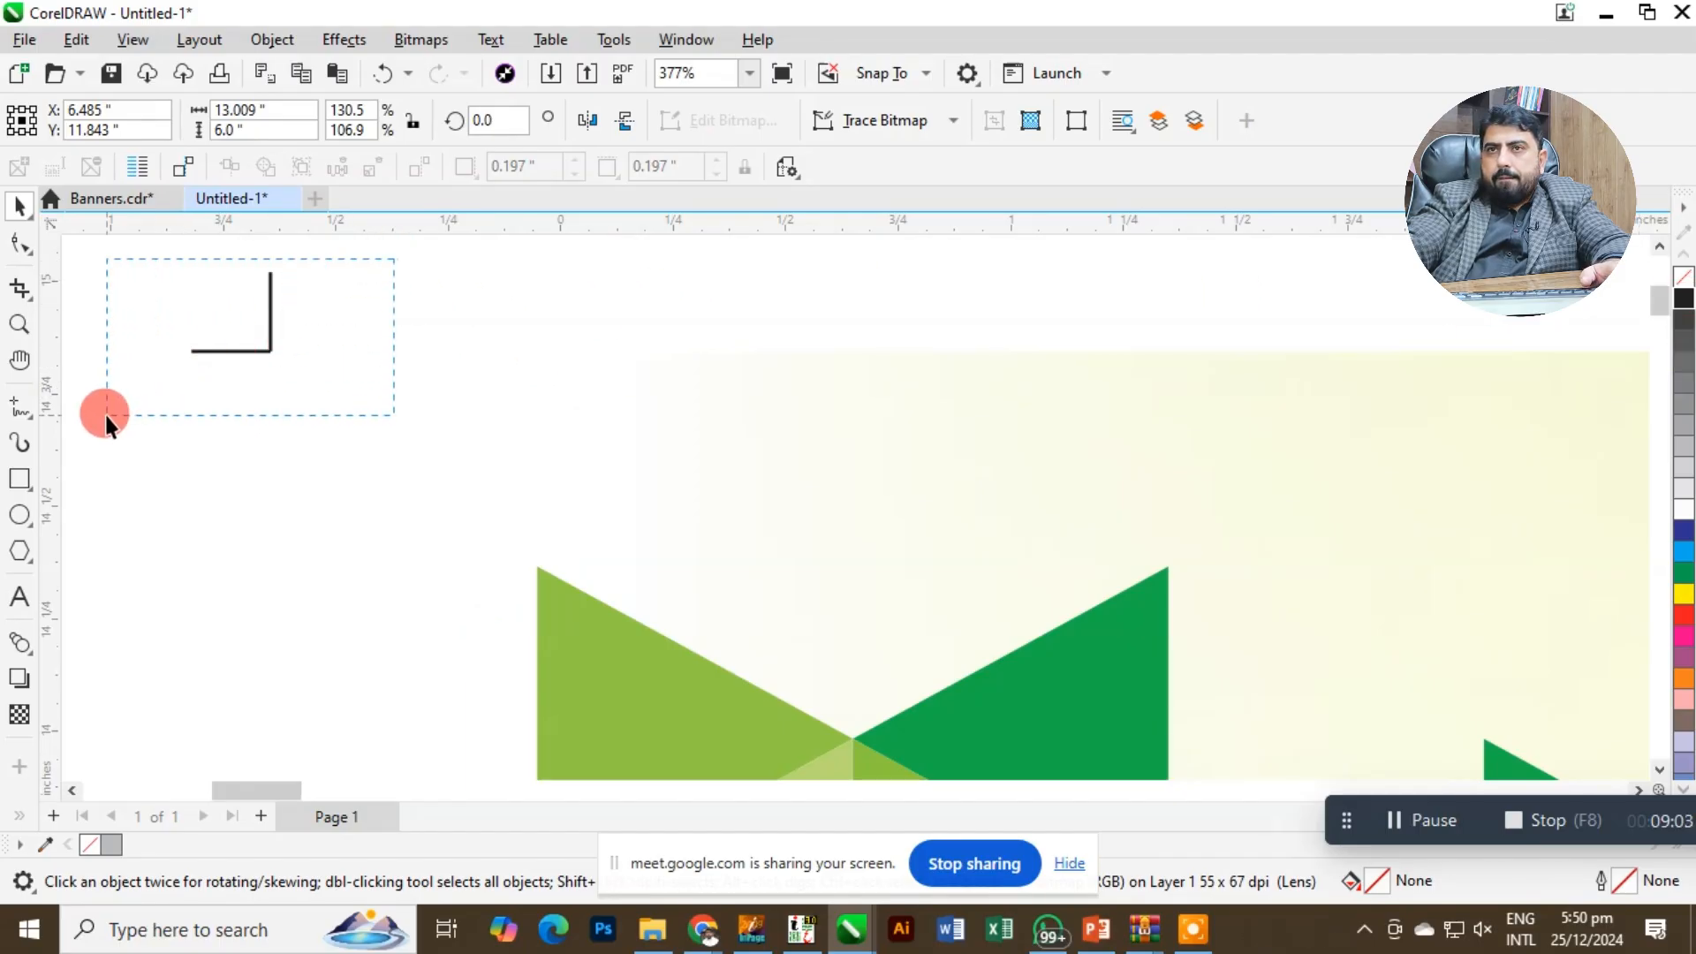
pyautogui.moveTo(104, 415); pyautogui.dragTo(104, 416)
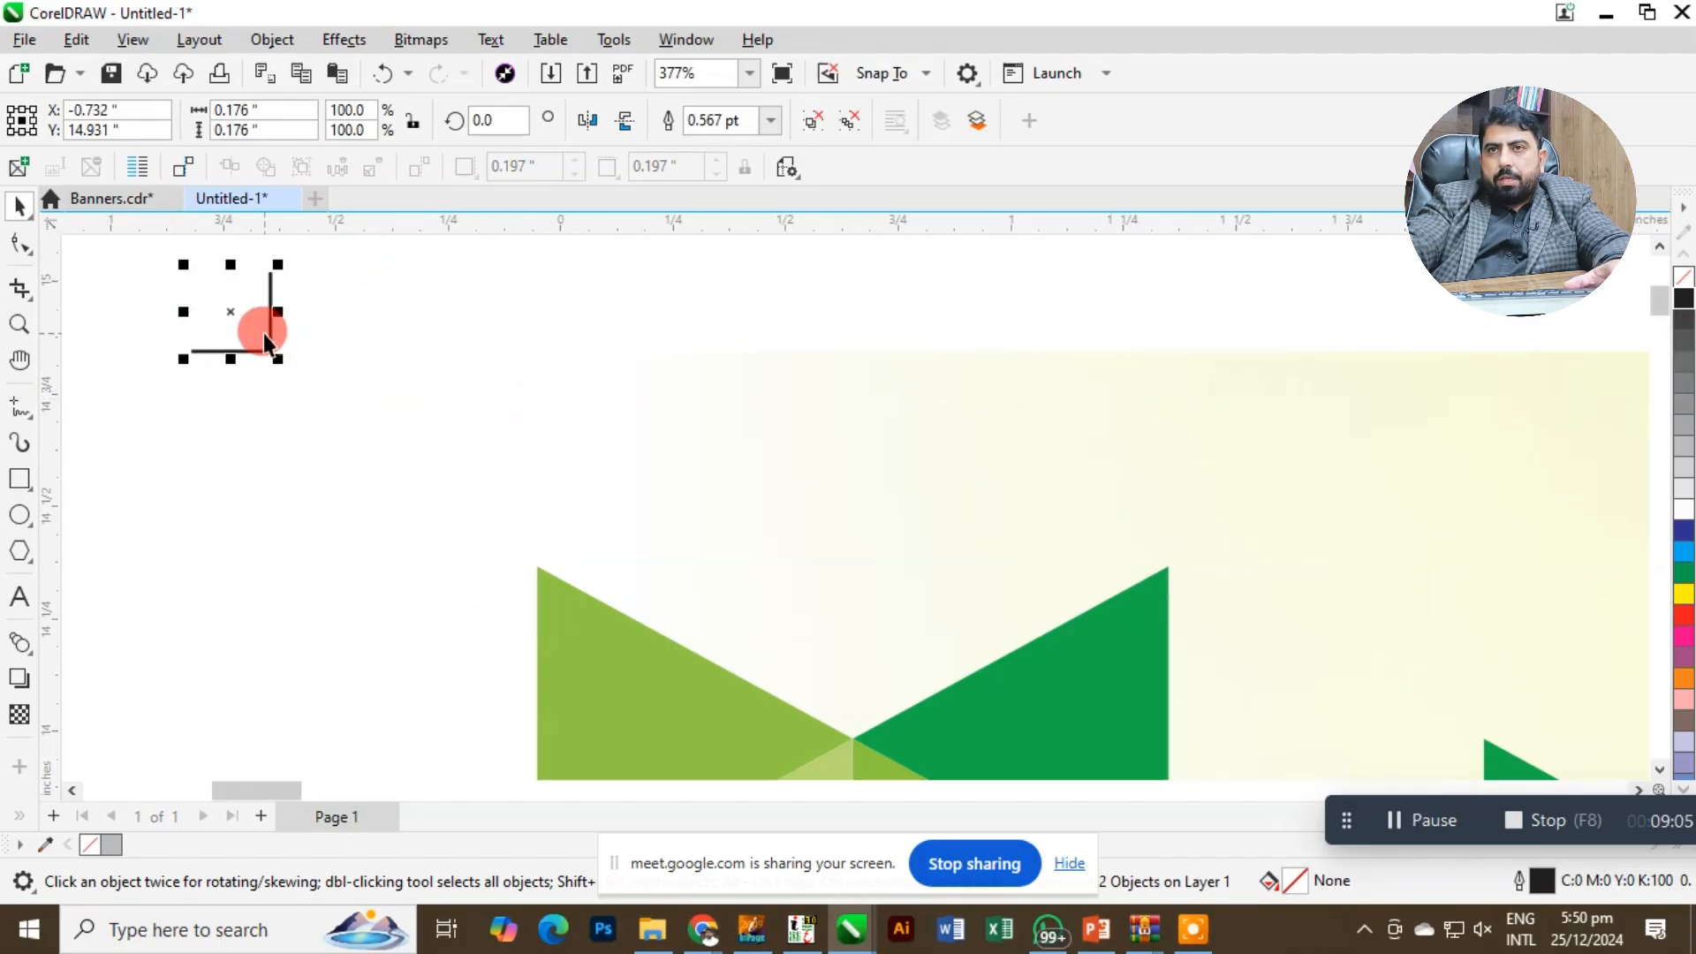
pyautogui.moveTo(523, 367)
pyautogui.mouseDown()
pyautogui.moveTo(556, 345)
pyautogui.moveTo(682, 352)
pyautogui.mouseUp()
# Add a horizontal guideline along the banner's top edge and a vertical guideline along its left edge.
pyautogui.click(643, 386)
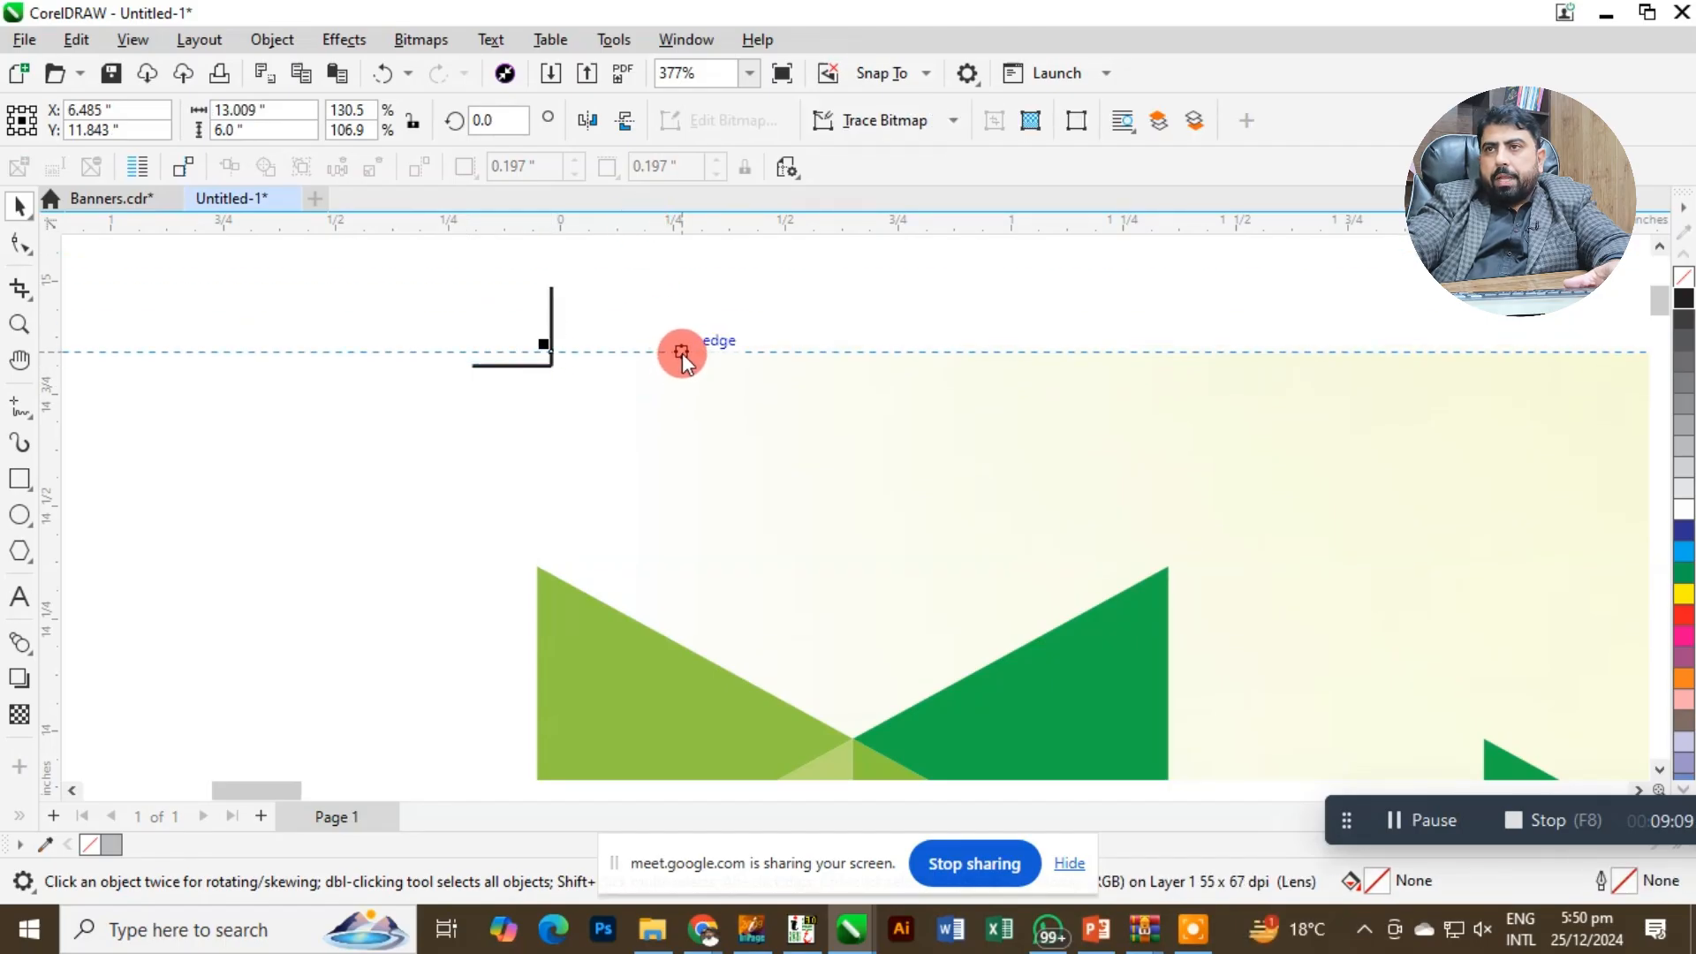
pyautogui.click(575, 488)
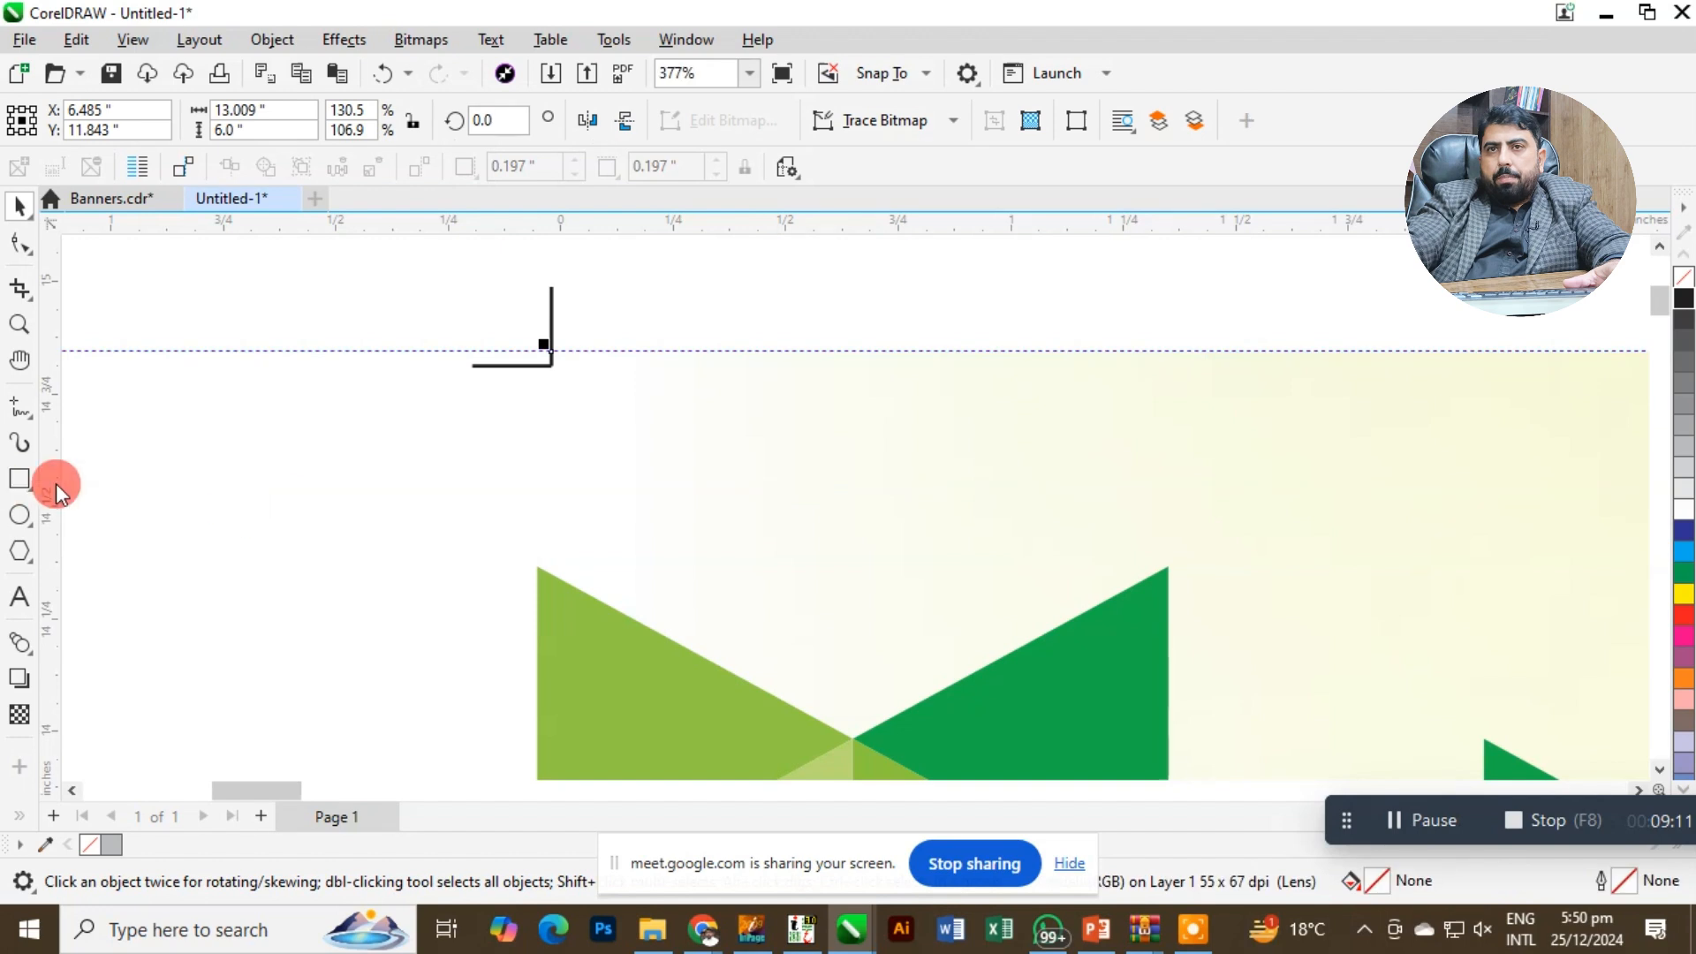
pyautogui.moveTo(54, 484)
pyautogui.mouseDown()
pyautogui.moveTo(390, 541)
pyautogui.moveTo(507, 601)
pyautogui.moveTo(537, 586)
pyautogui.mouseUp()
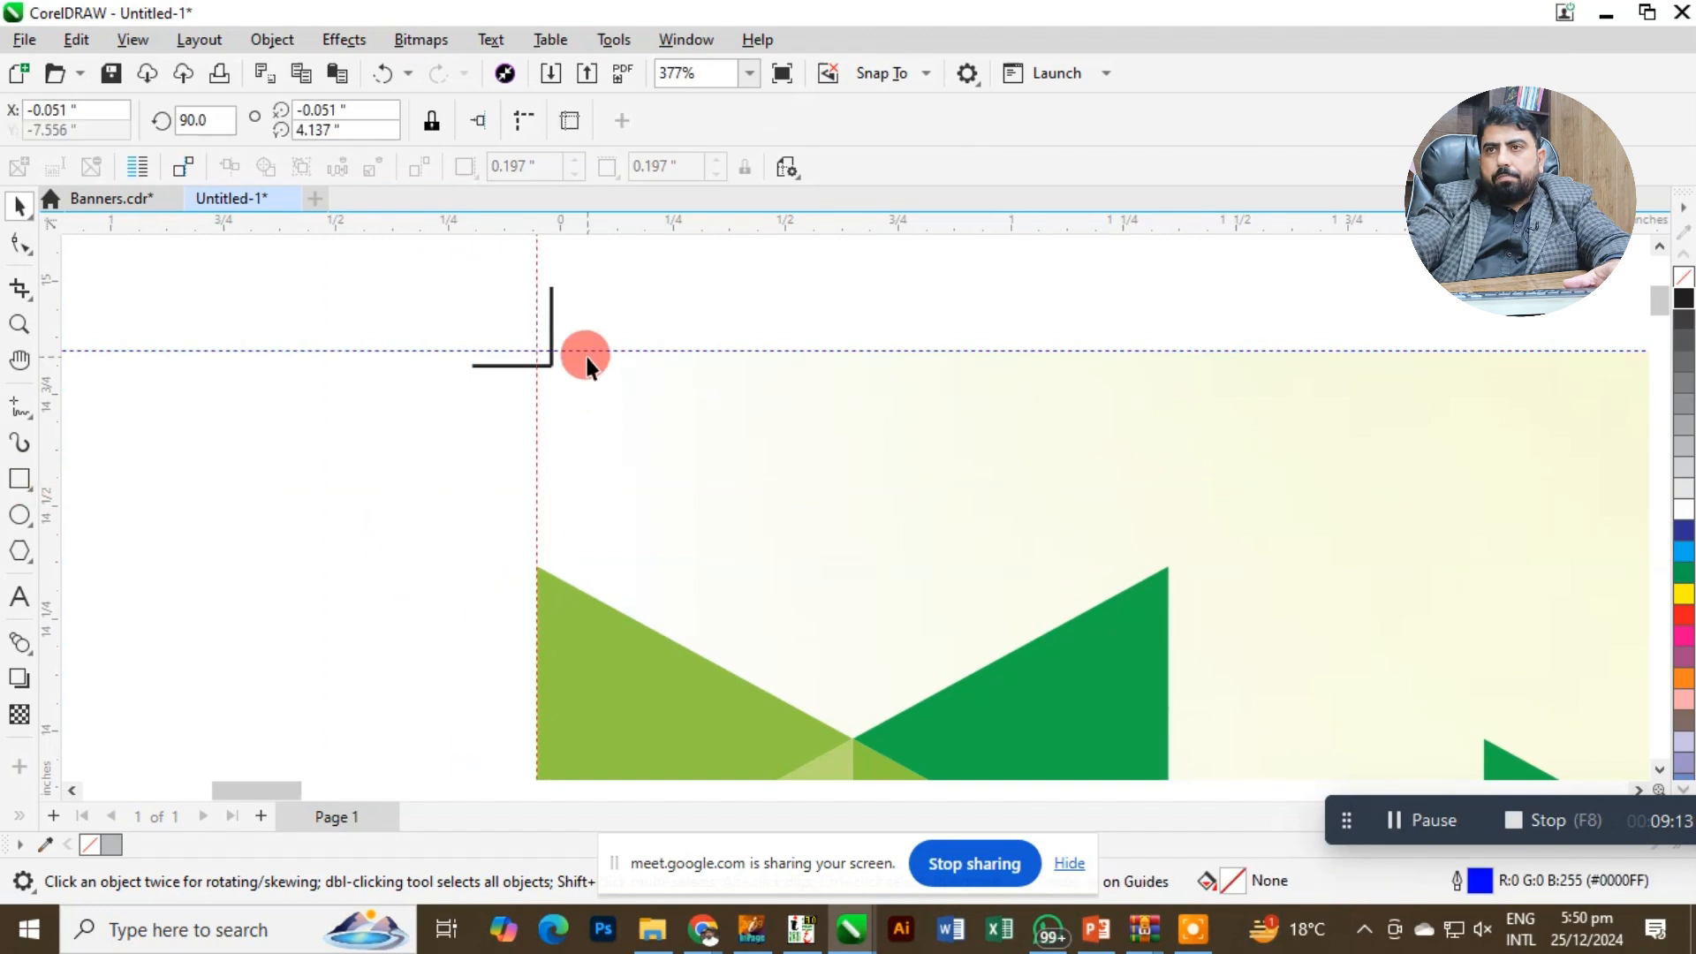
# Move the grouped crop mark so its corner sits on the intersection of the two guidelines.
pyautogui.click(553, 326)
pyautogui.moveTo(465, 305); pyautogui.dragTo(619, 397)
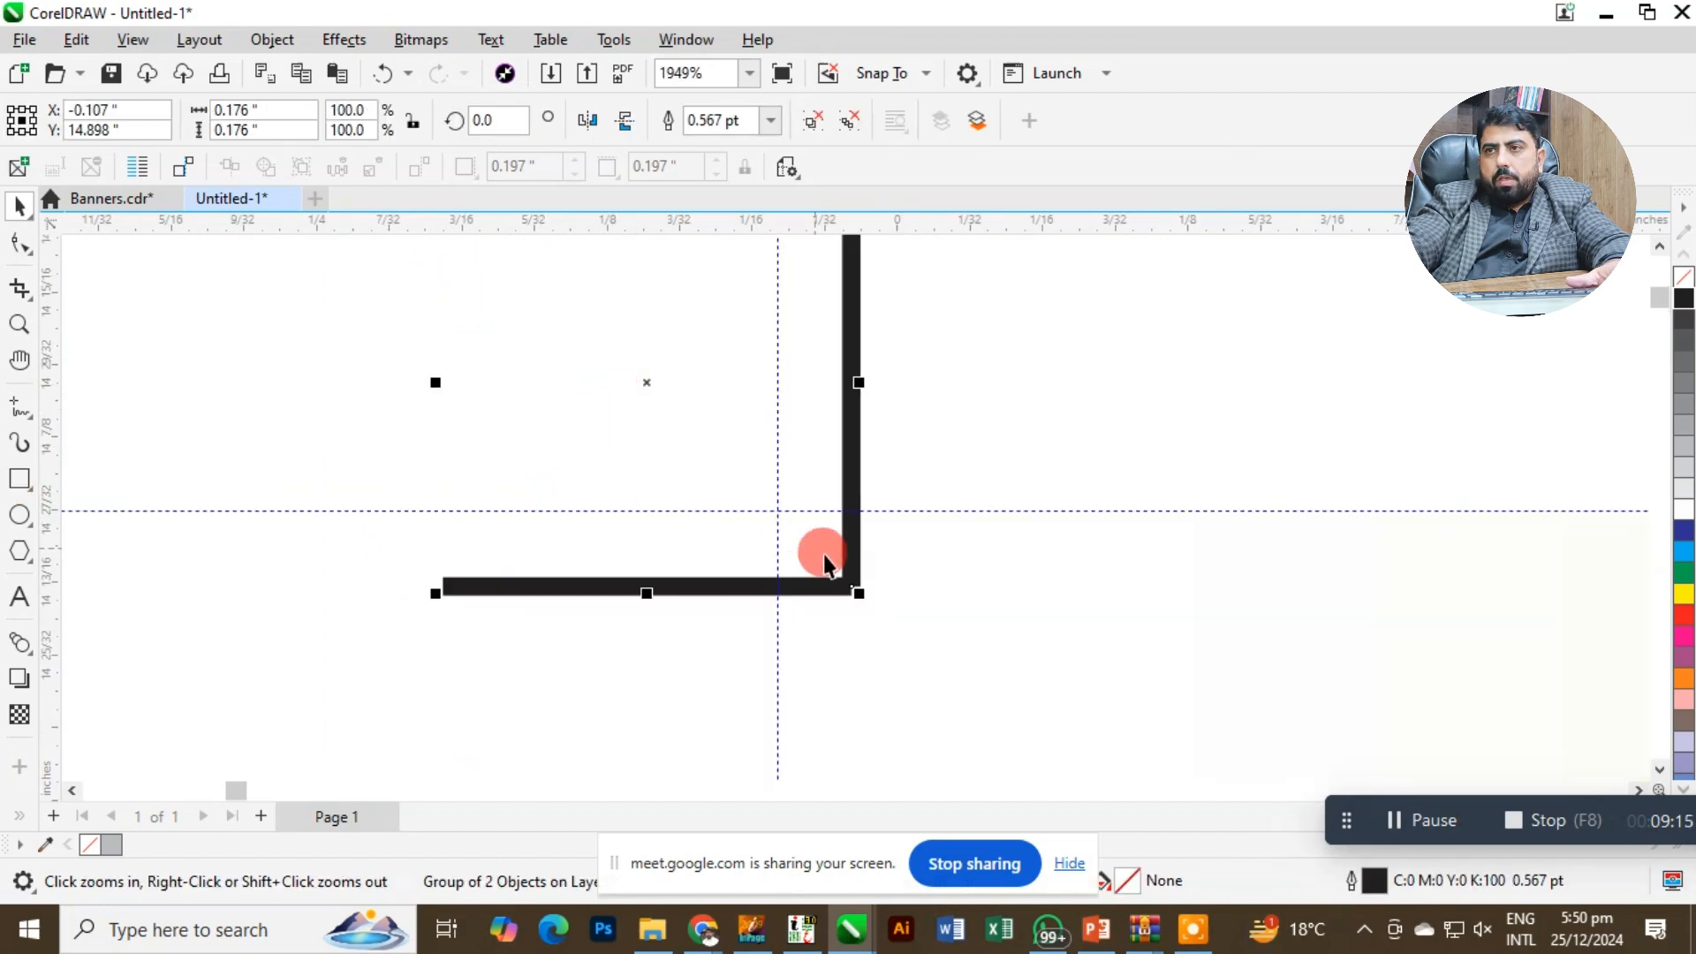
pyautogui.moveTo(839, 570); pyautogui.dragTo(777, 486)
pyautogui.press('F4')
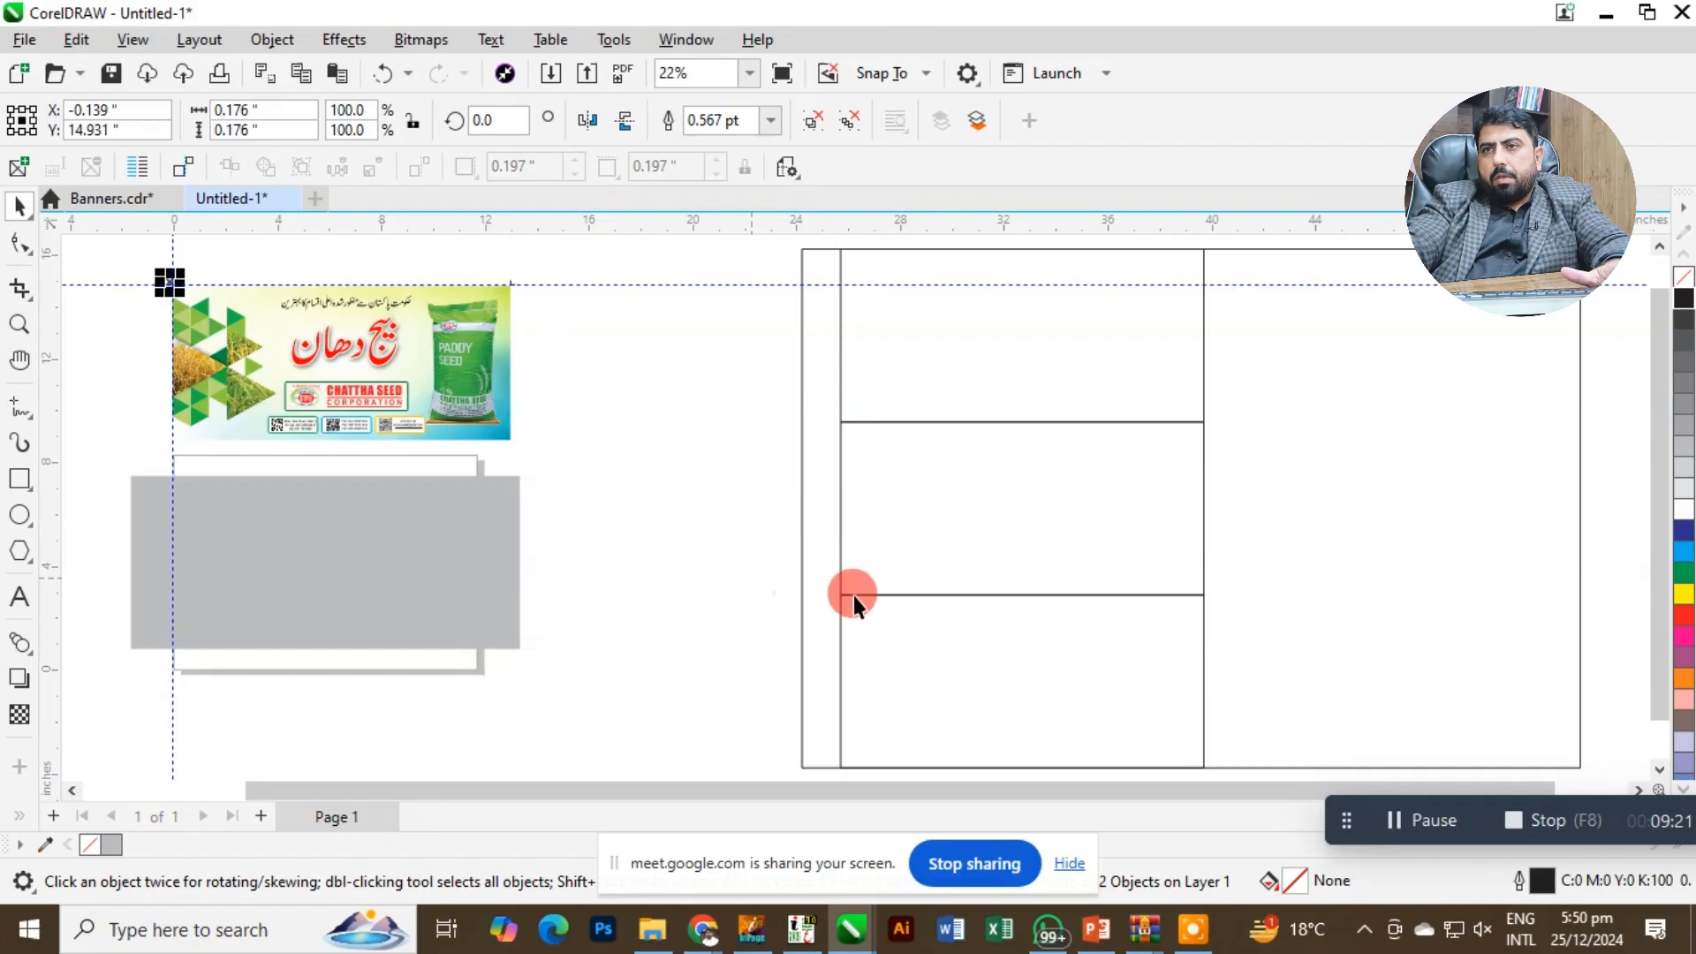
# Add a horizontal guideline along the bottom edge of the banner.
pyautogui.press('z')
pyautogui.moveTo(167, 363); pyautogui.dragTo(624, 484)
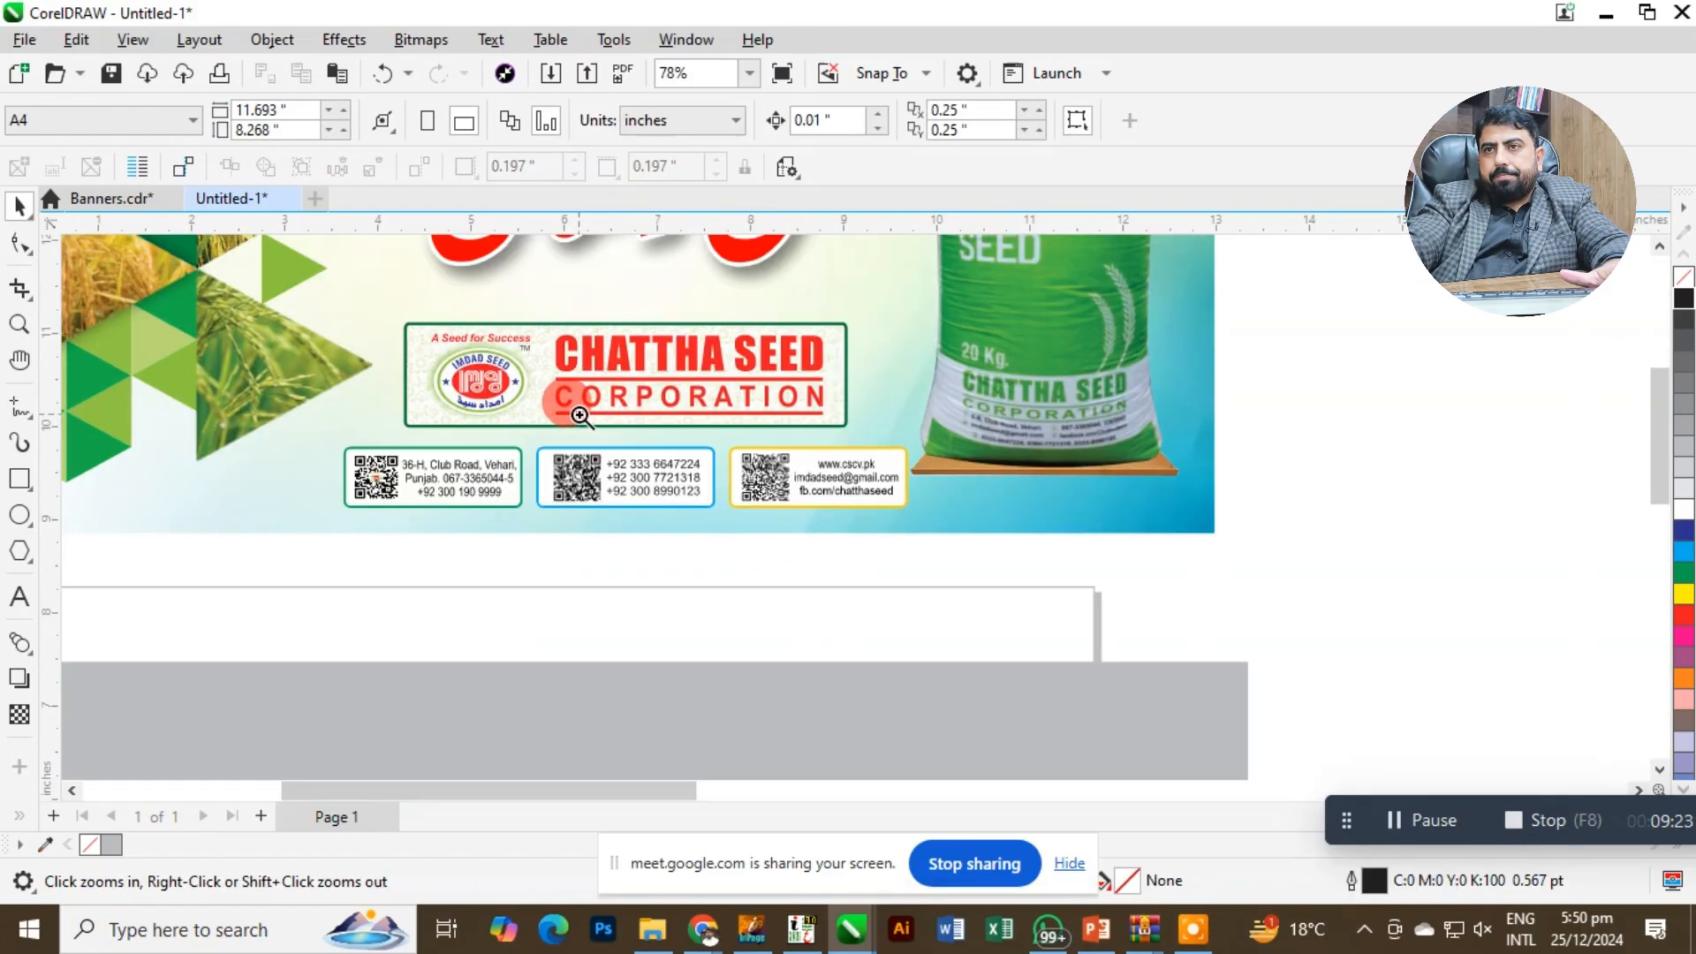
pyautogui.moveTo(643, 426); pyautogui.dragTo(1386, 615)
pyautogui.moveTo(1247, 221); pyautogui.dragTo(1283, 535)
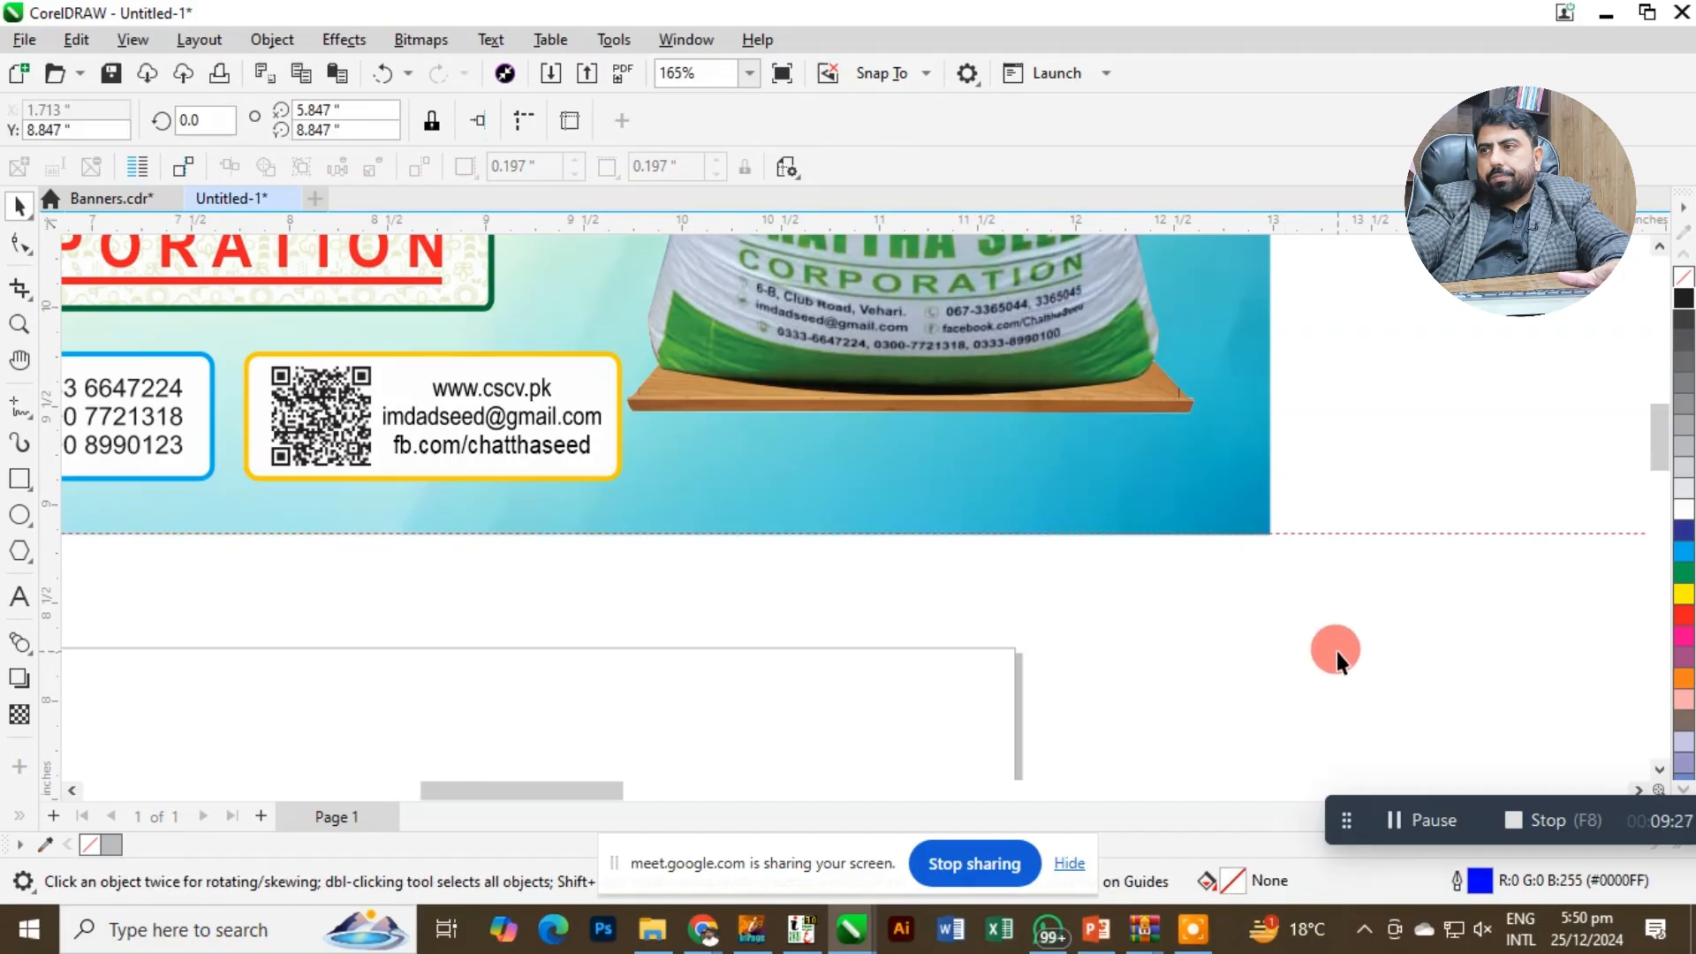
# Select the crop marks at both top corners and place a copy of them at the banner's bottom edge.
pyautogui.press('F4')
pyautogui.press('z')
pyautogui.moveTo(161, 275); pyautogui.dragTo(761, 331)
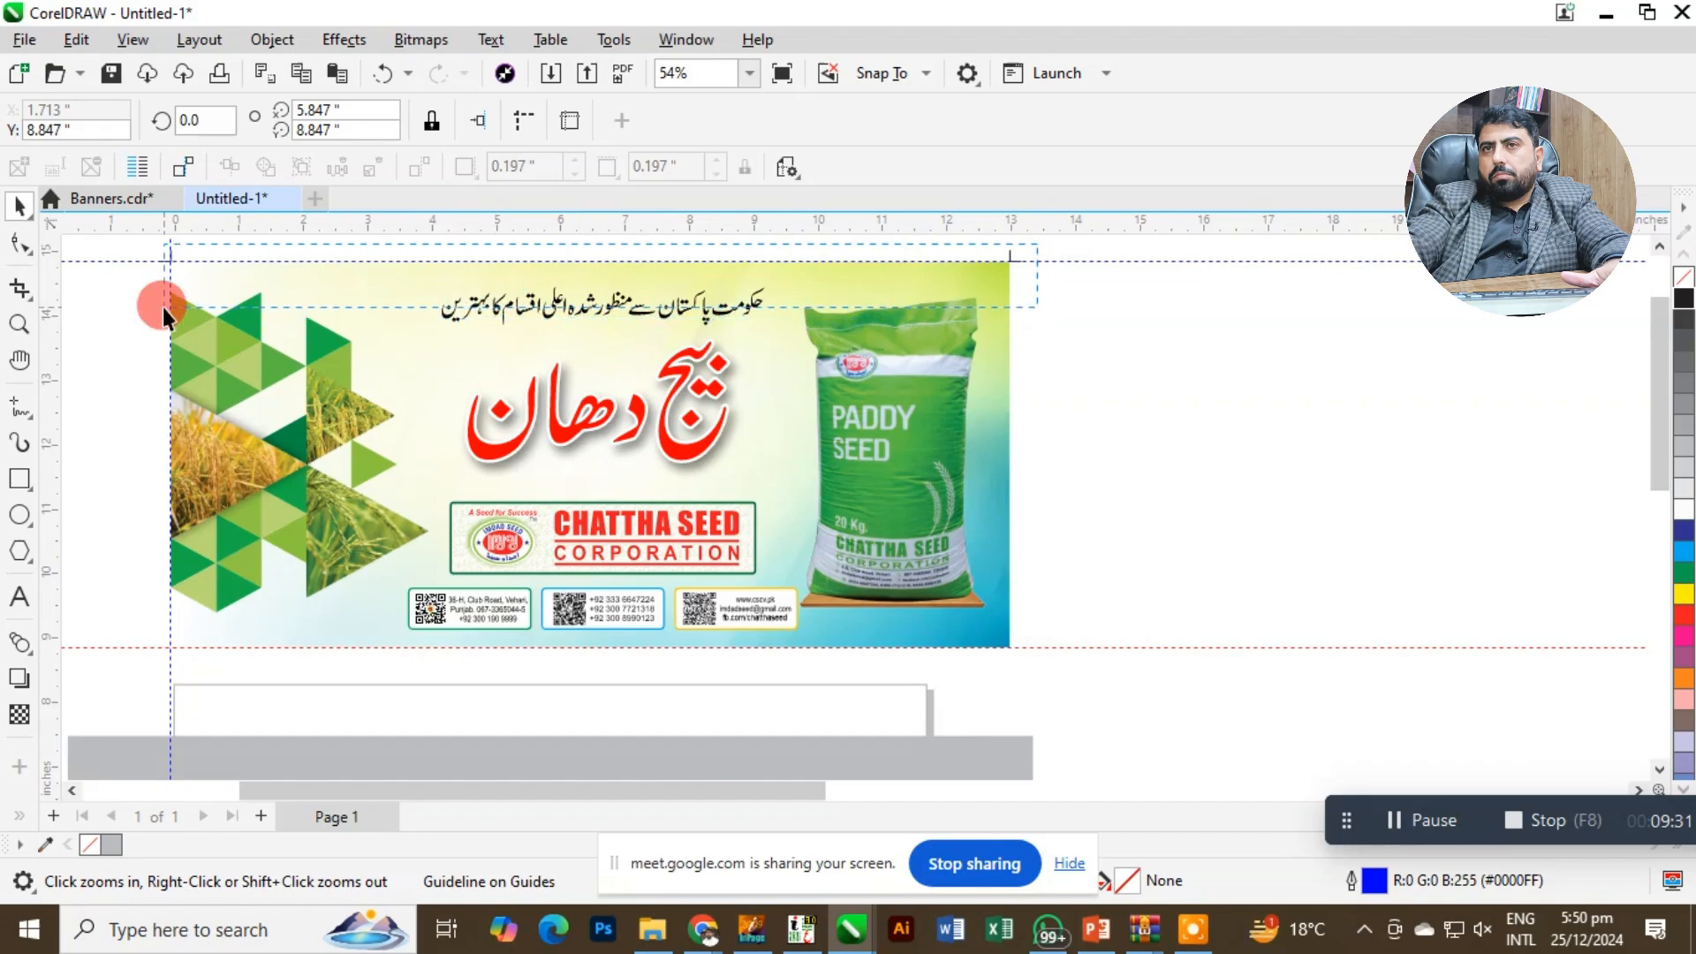
pyautogui.press('space')
pyautogui.moveTo(581, 248); pyautogui.dragTo(622, 652)
# Flip the copied pair of crop marks vertically so they point downward below the banner.
pyautogui.press('F2')
pyautogui.moveTo(464, 560); pyautogui.dragTo(759, 678)
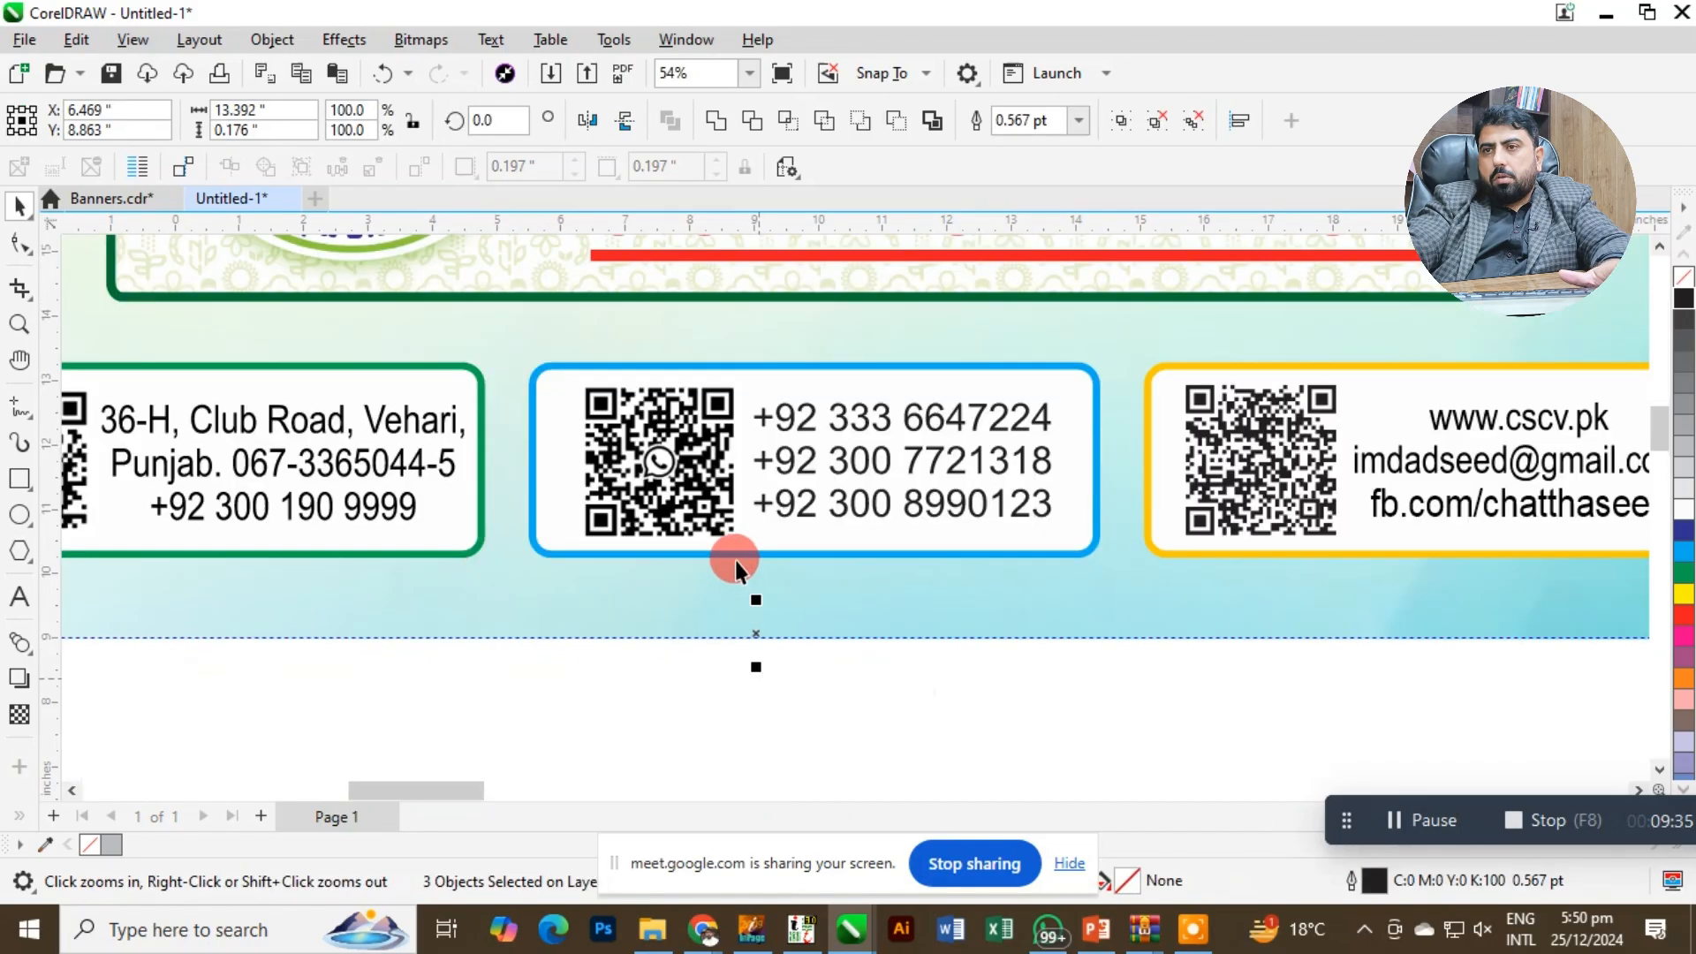
pyautogui.moveTo(753, 595); pyautogui.dragTo(738, 723)
pyautogui.hotkey('shift', 'F2')
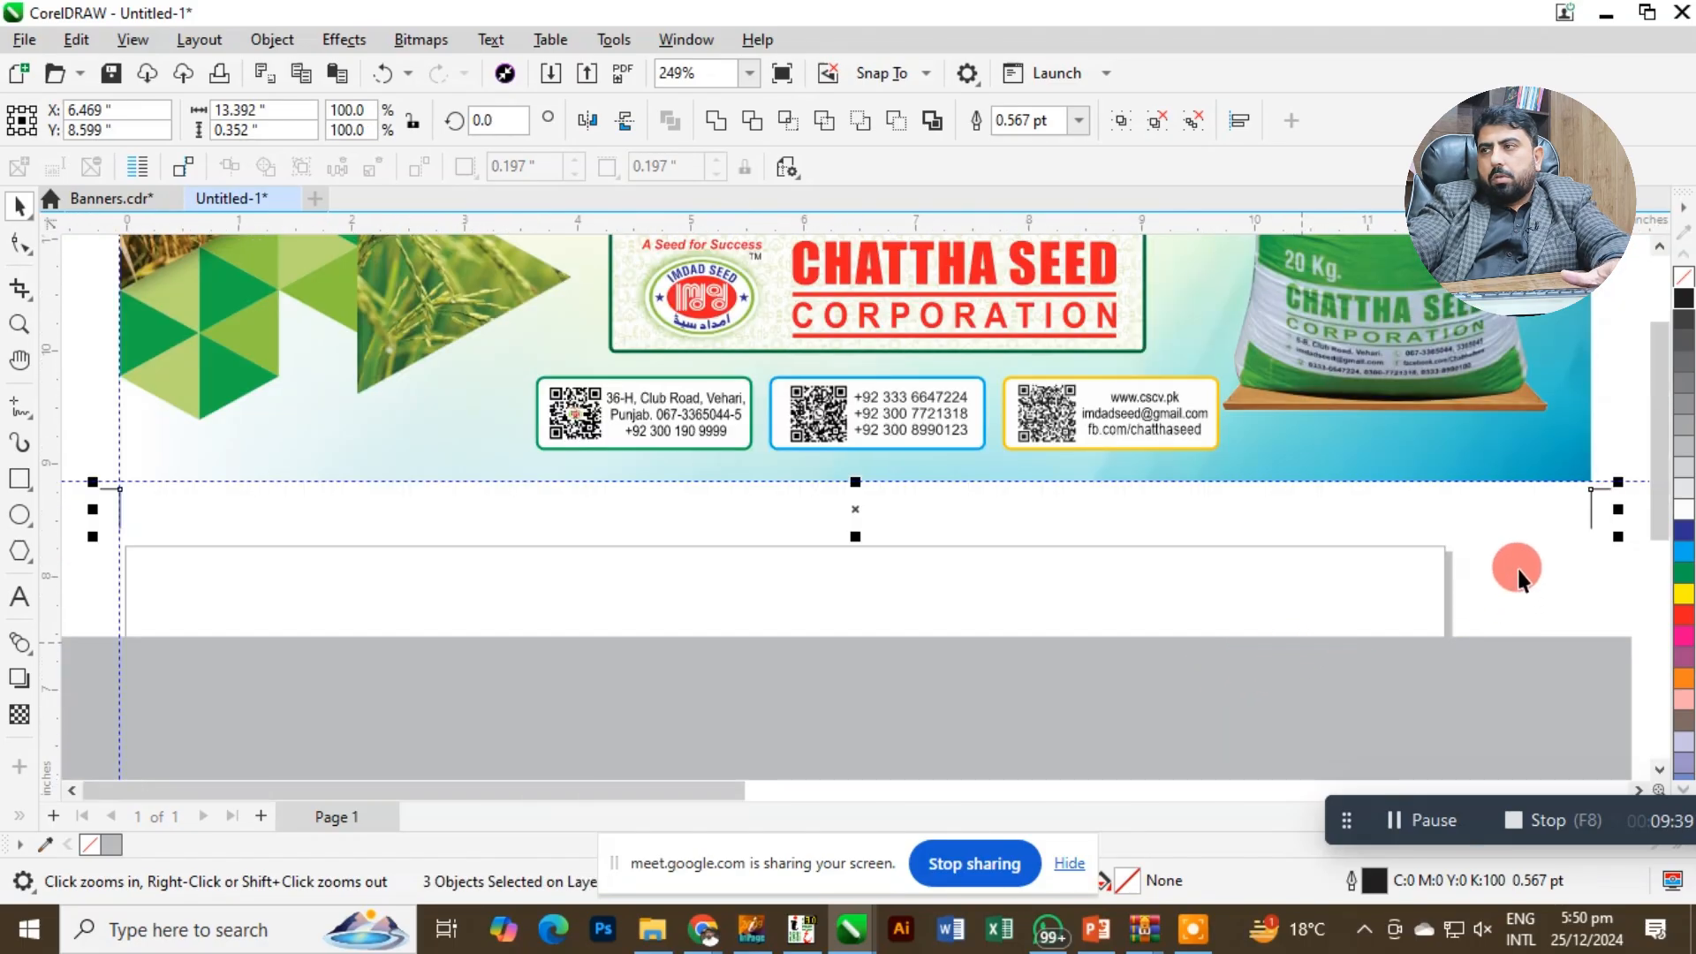
# Move the flipped crop marks up onto the bottom guideline so they meet the banner's lower corners.
pyautogui.scroll(-1, 1504, 574)
pyautogui.moveTo(1176, 541)
pyautogui.mouseDown()
pyautogui.moveTo(1182, 560)
pyautogui.moveTo(1193, 539)
pyautogui.moveTo(1181, 554)
pyautogui.mouseUp()
pyautogui.press('F2')
pyautogui.moveTo(1524, 534); pyautogui.dragTo(1564, 569)
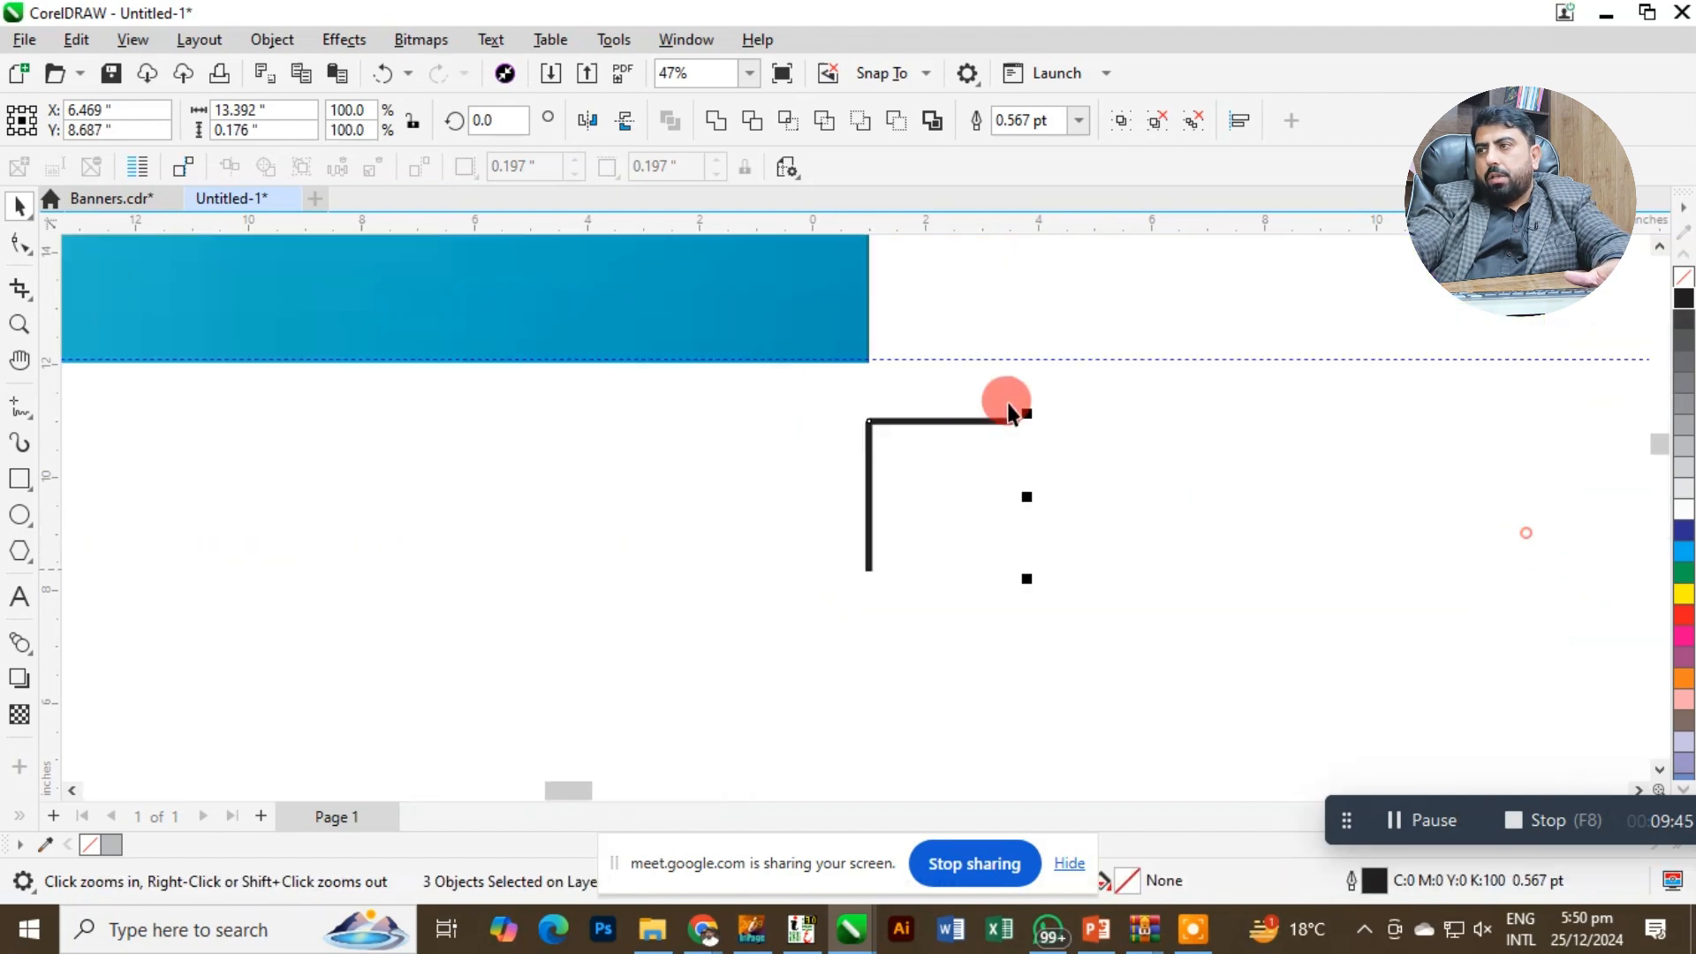
pyautogui.moveTo(913, 421); pyautogui.dragTo(913, 359)
pyautogui.click(830, 323)
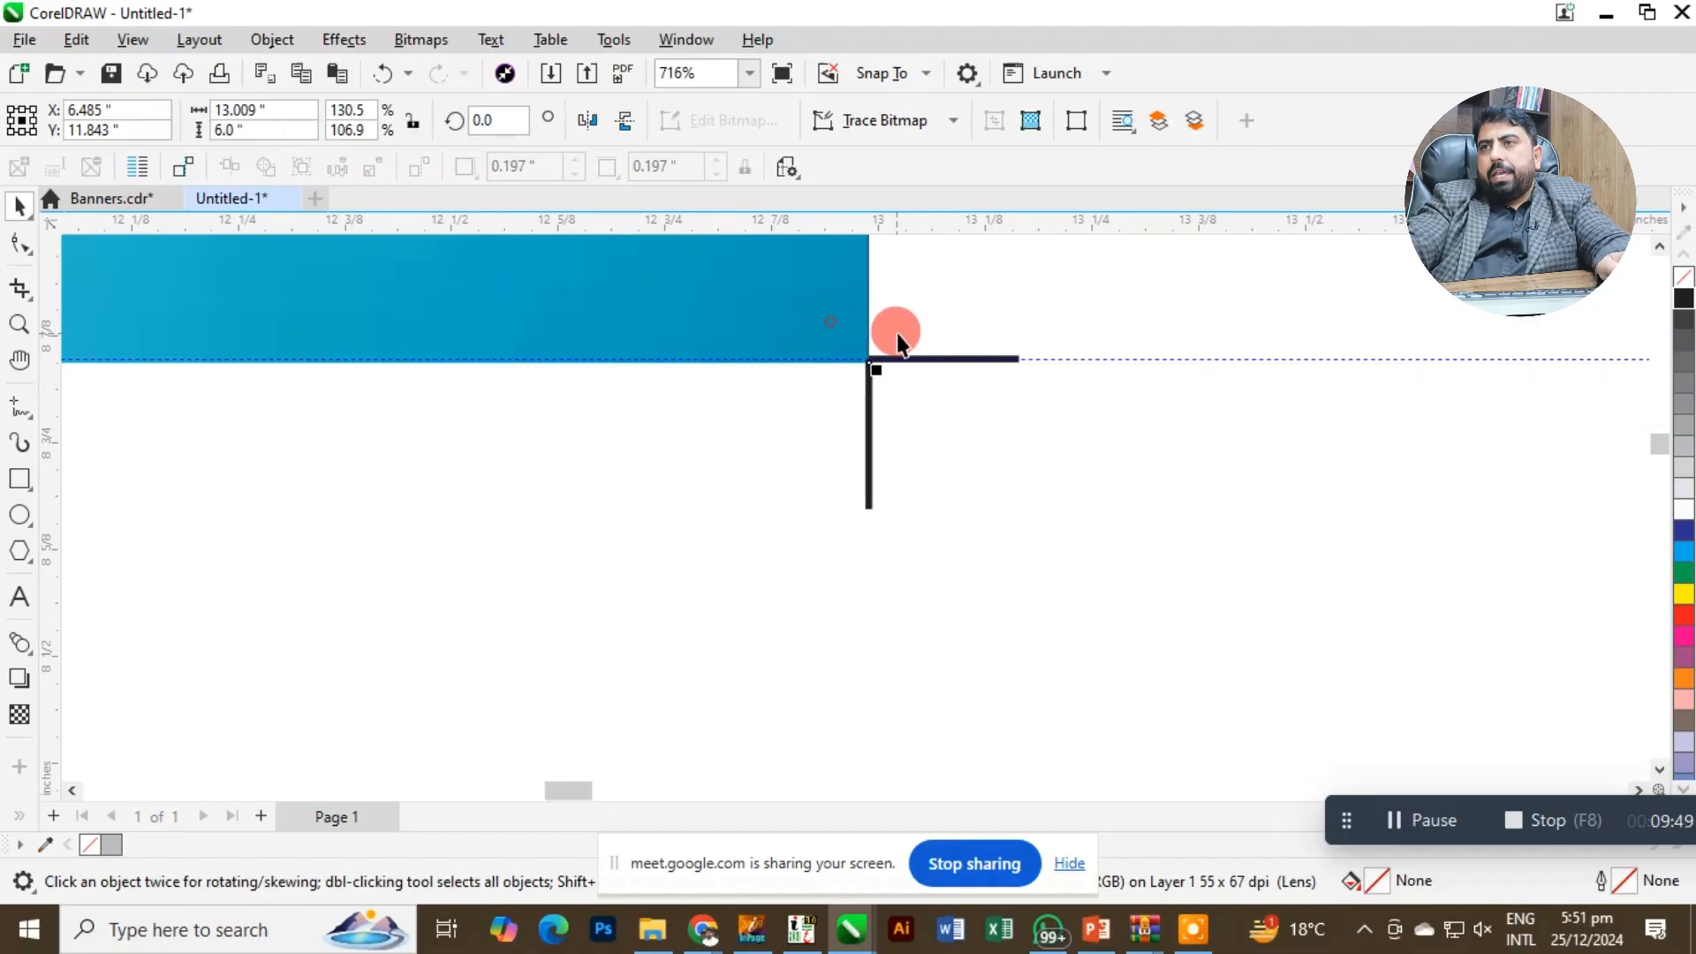
# Try moving the gradient background image down and right from the crop marks, and undo the move.
pyautogui.hotkey('shift', 'F2')
pyautogui.scroll(-8, 1581, 344)
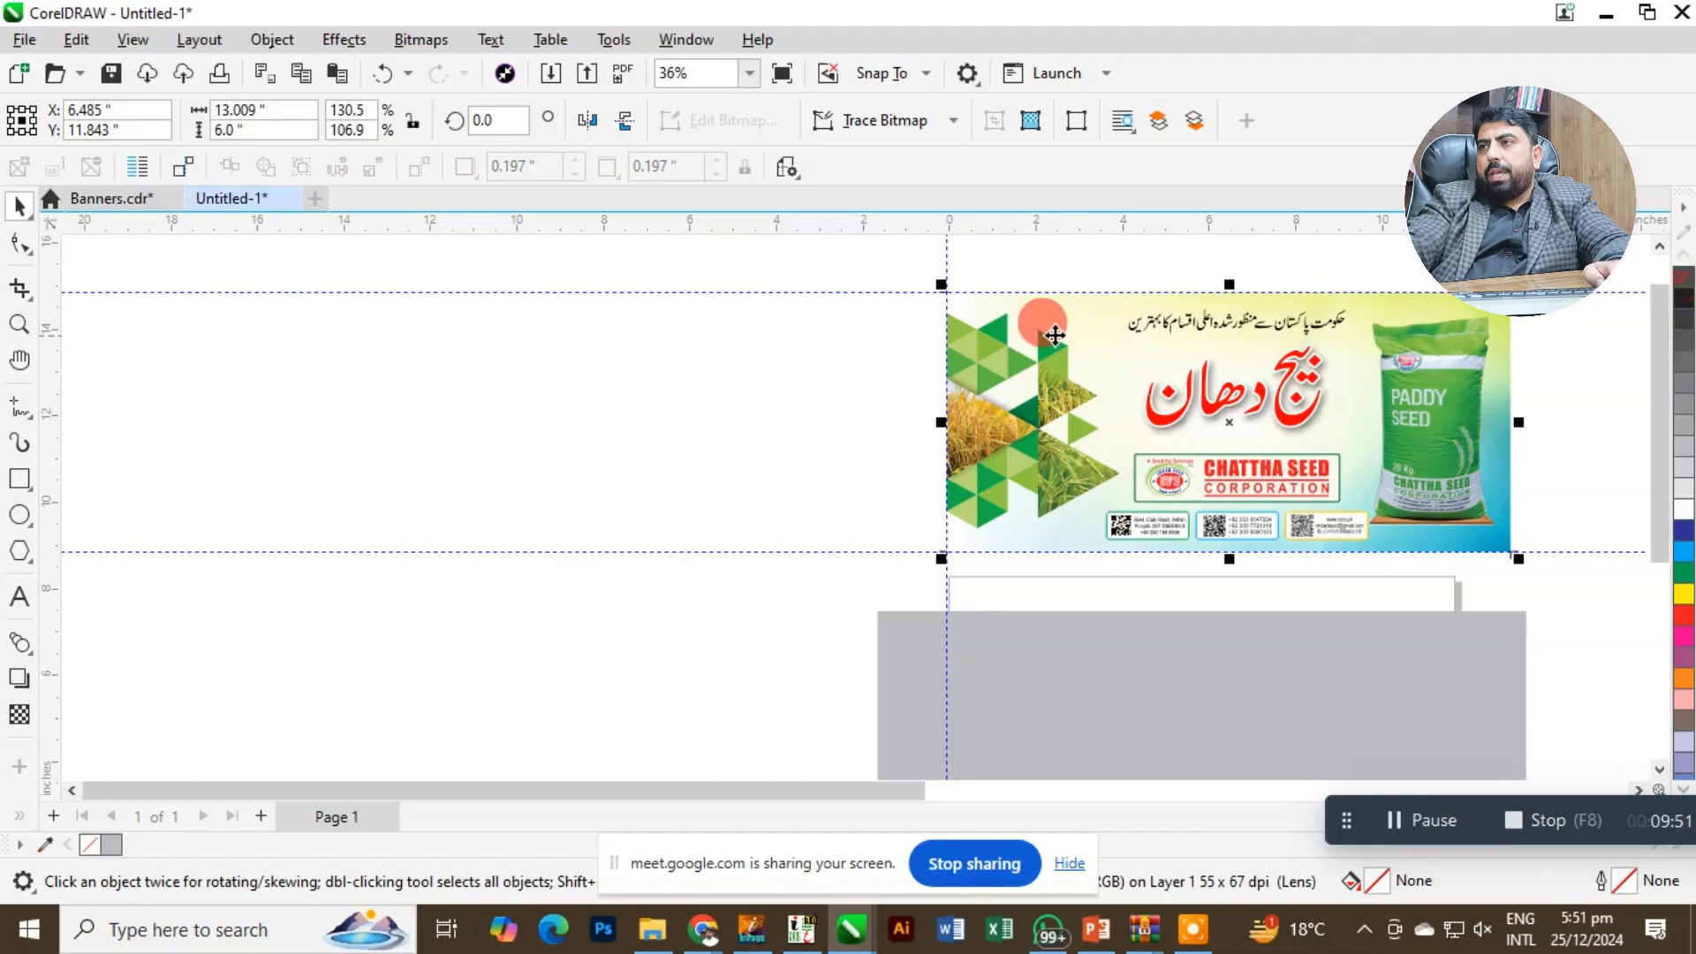
pyautogui.press('F2')
pyautogui.moveTo(899, 263); pyautogui.dragTo(1521, 673)
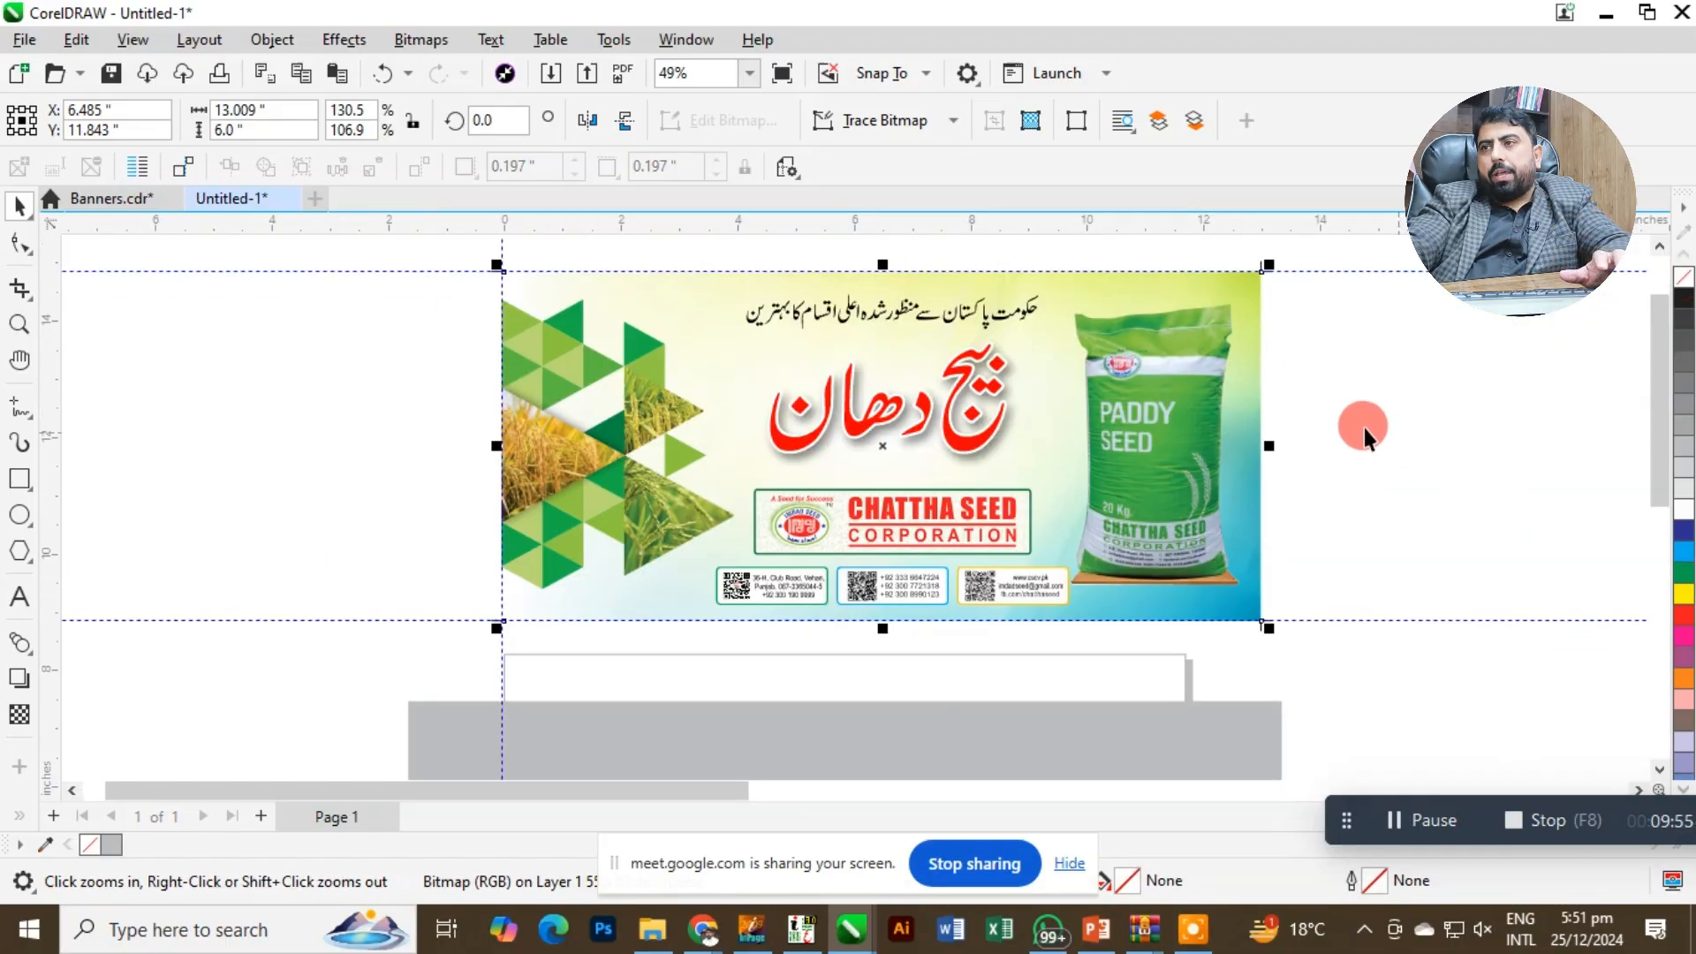
pyautogui.moveTo(1261, 363); pyautogui.dragTo(1287, 442)
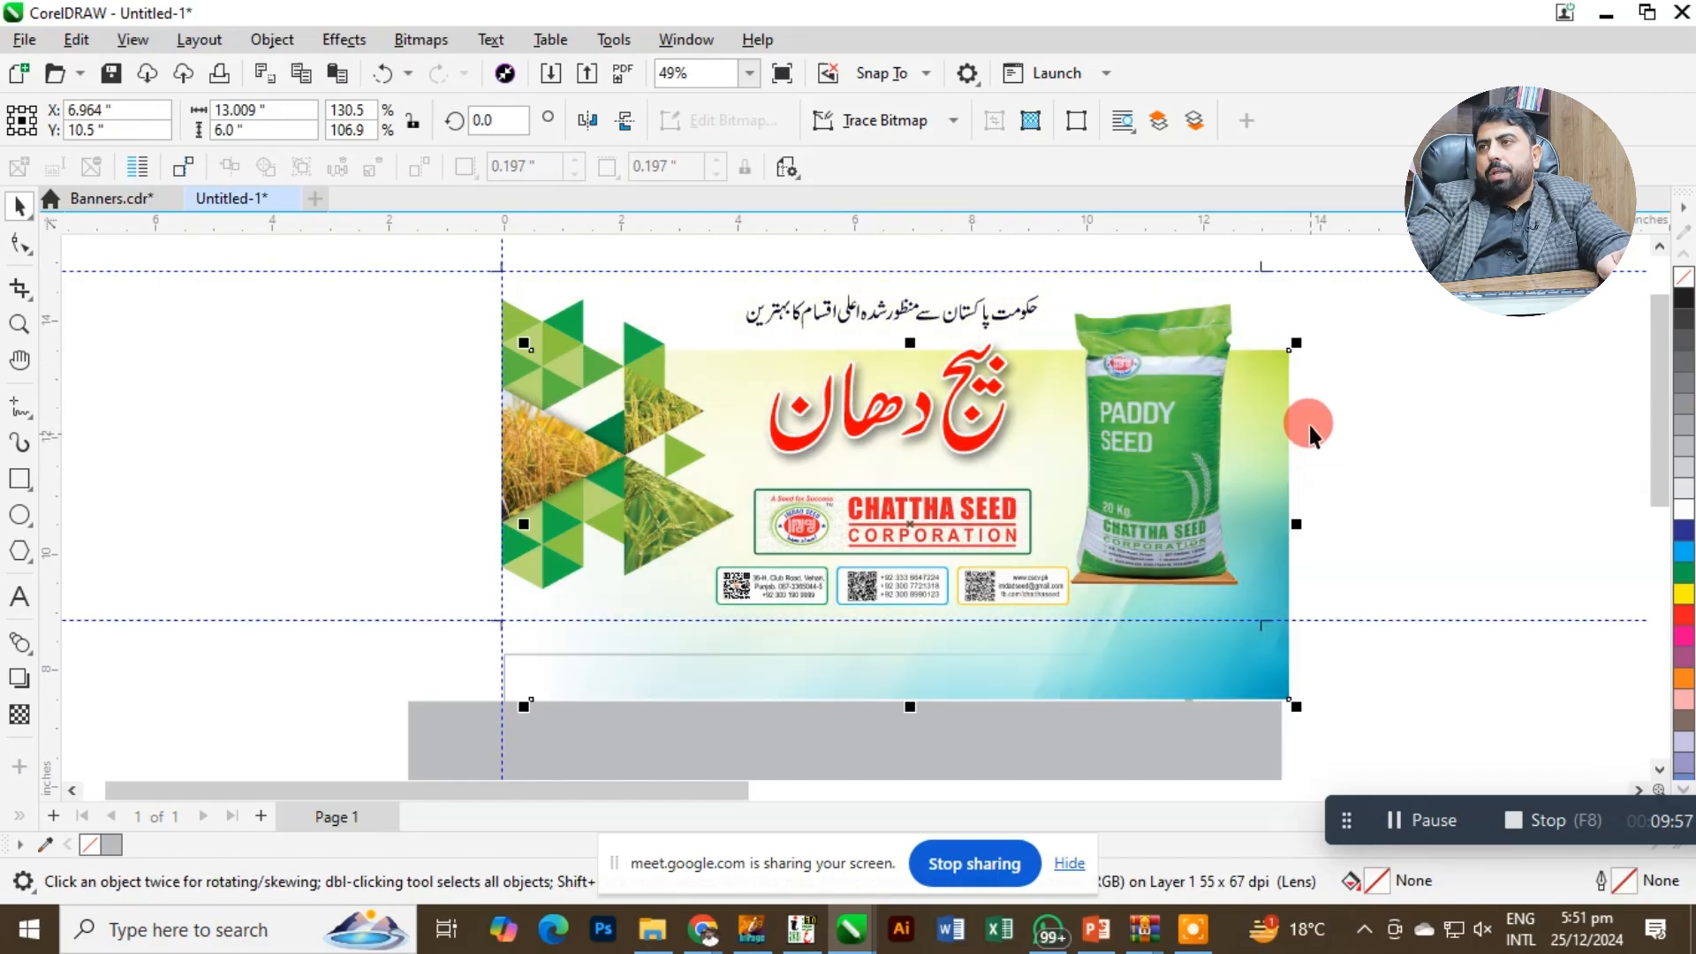
pyautogui.hotkey('ctrl', 'z')
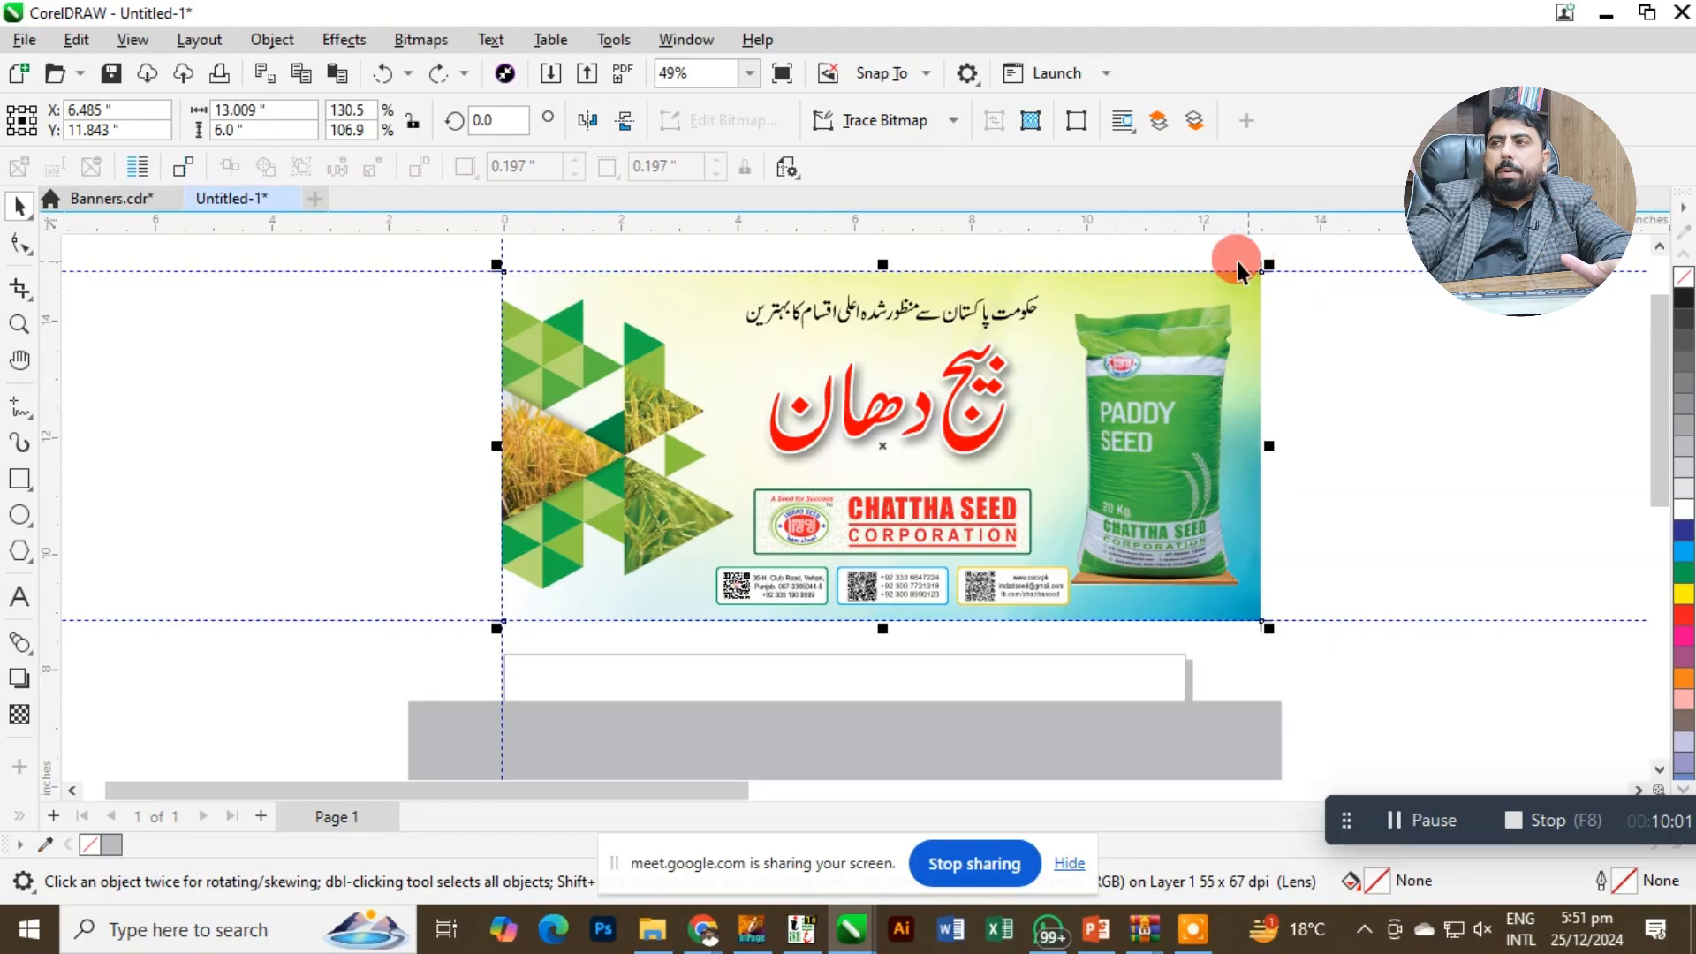
# Enlarge the gradient background image about its centre to about 13.24 inches wide, extending it past the crop marks as bleed.
pyautogui.press('z')
pyautogui.moveTo(1212, 242); pyautogui.dragTo(1305, 342)
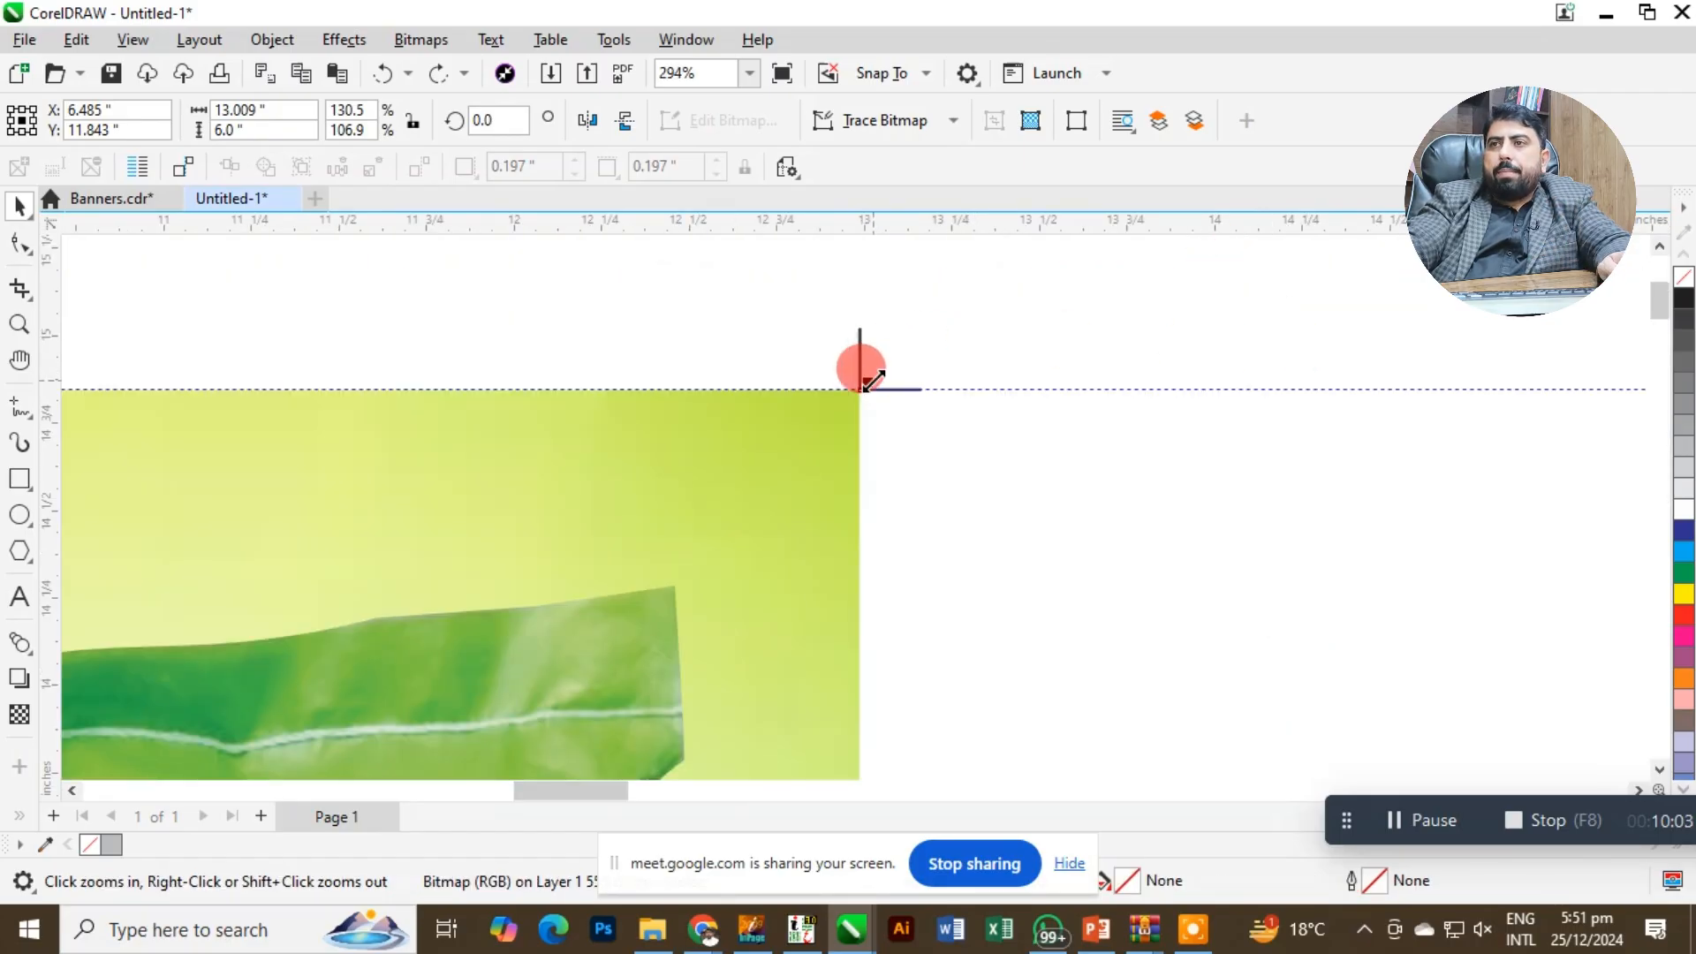
pyautogui.moveTo(872, 380); pyautogui.dragTo(914, 324)
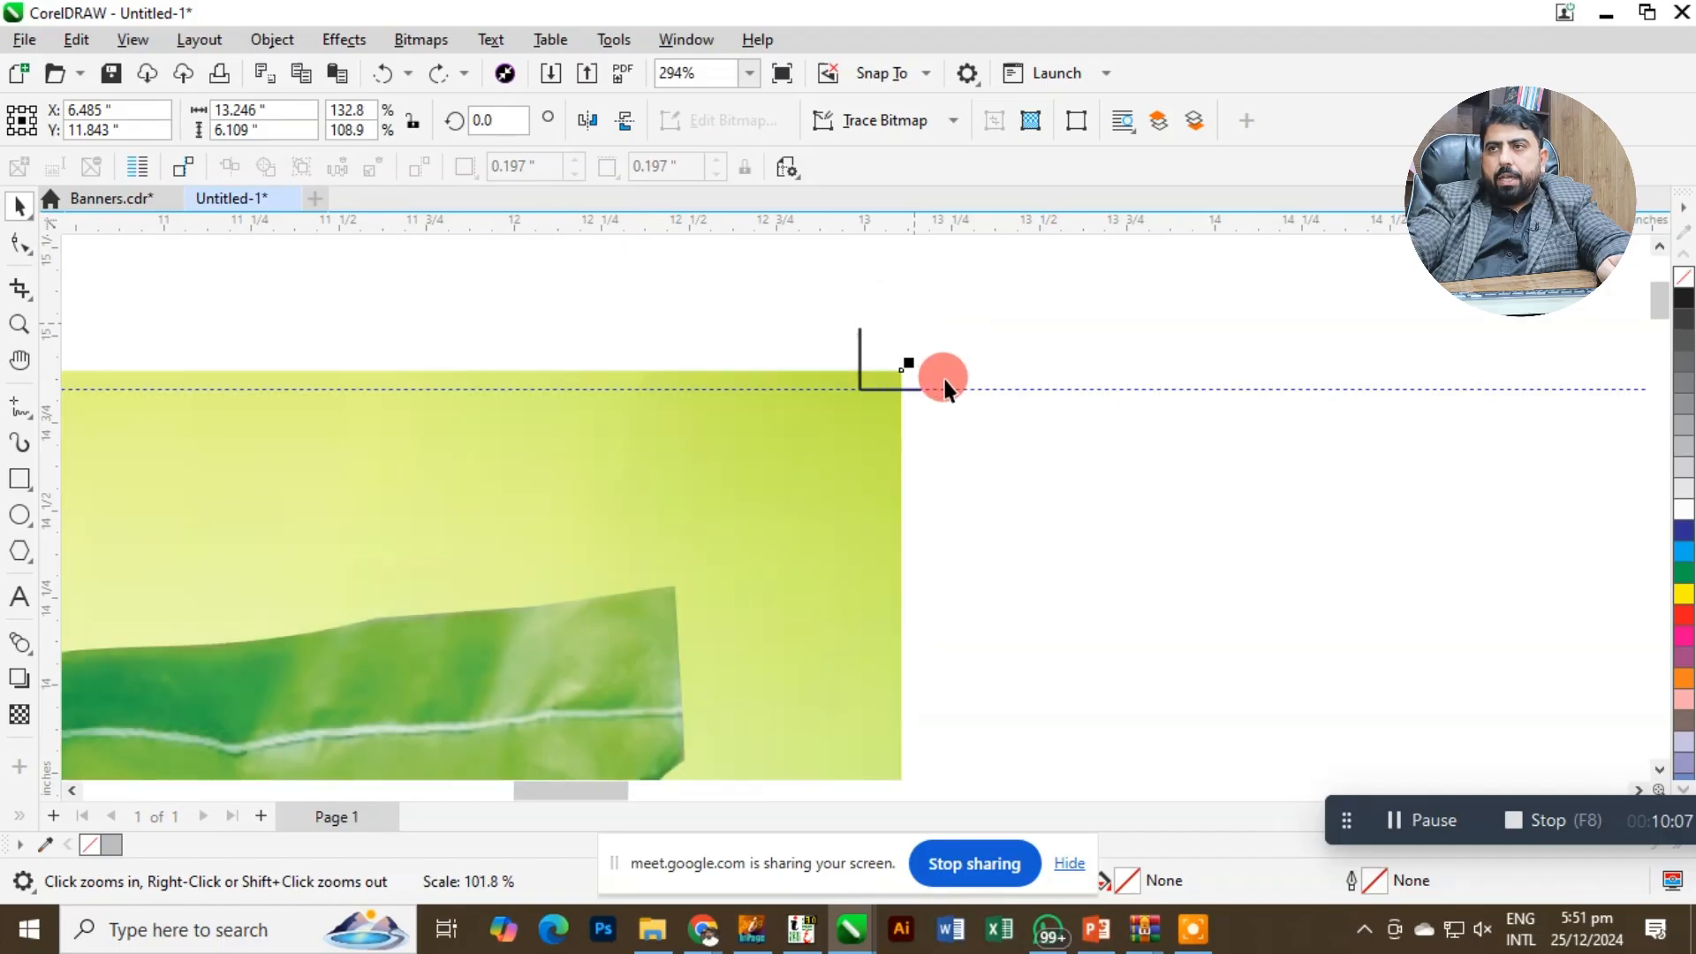
pyautogui.press('z')
pyautogui.moveTo(785, 334); pyautogui.dragTo(972, 469)
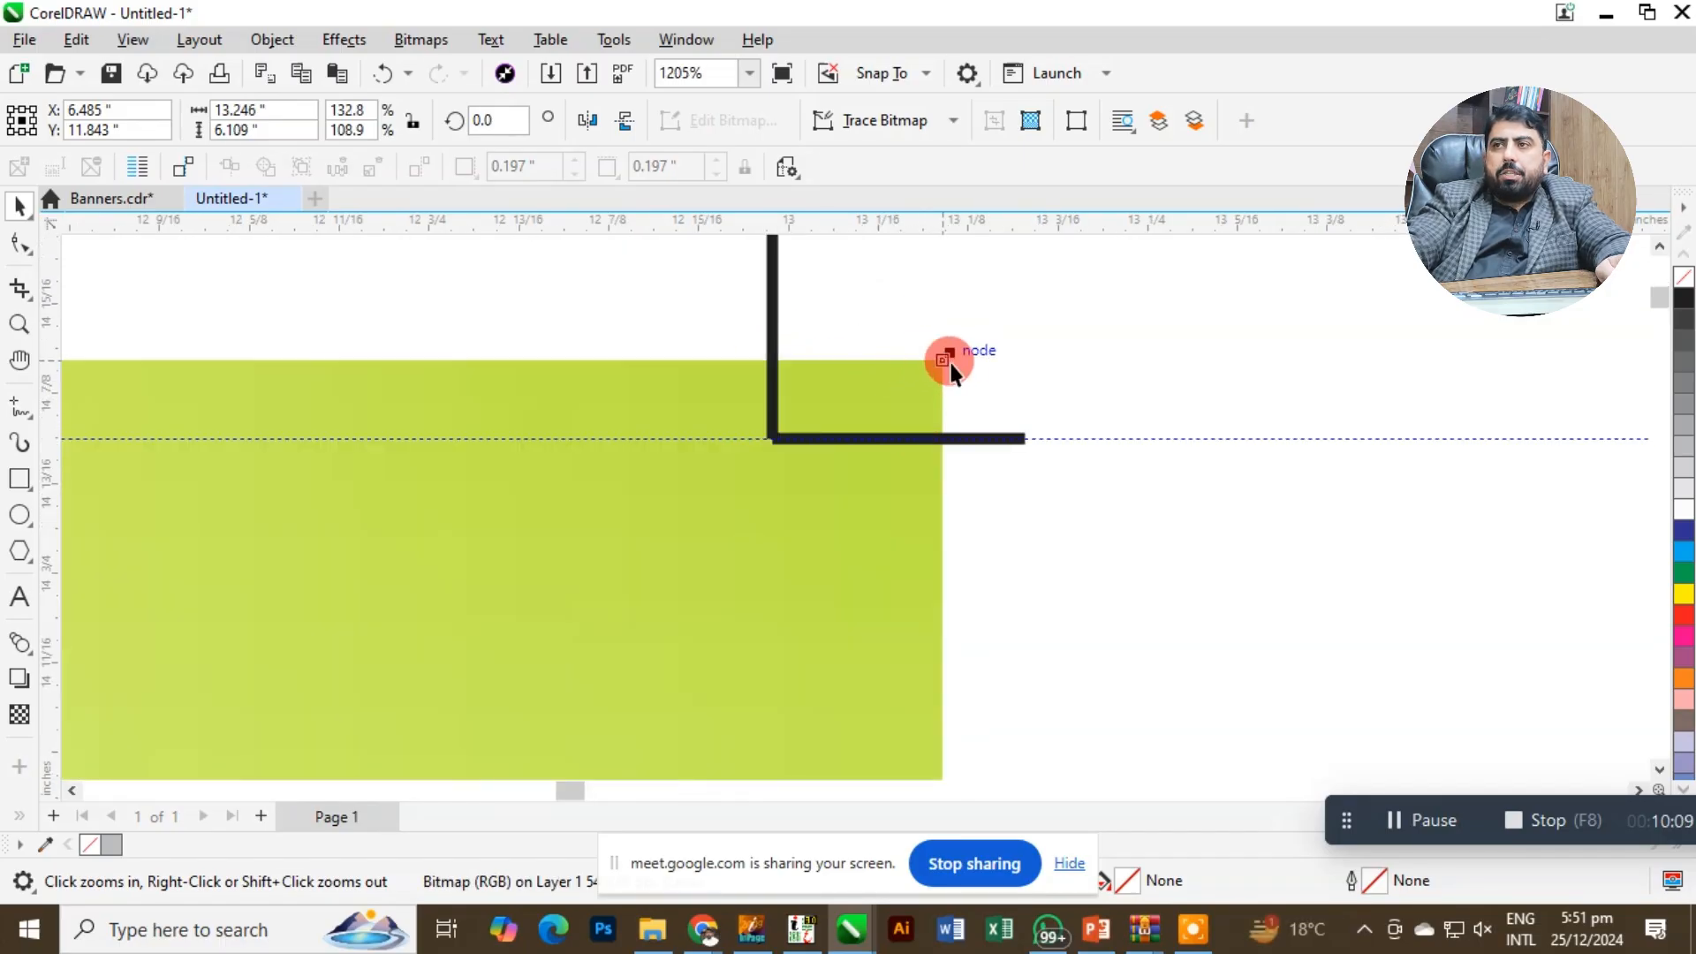
pyautogui.moveTo(949, 350); pyautogui.dragTo(945, 350)
pyautogui.press('Escape')
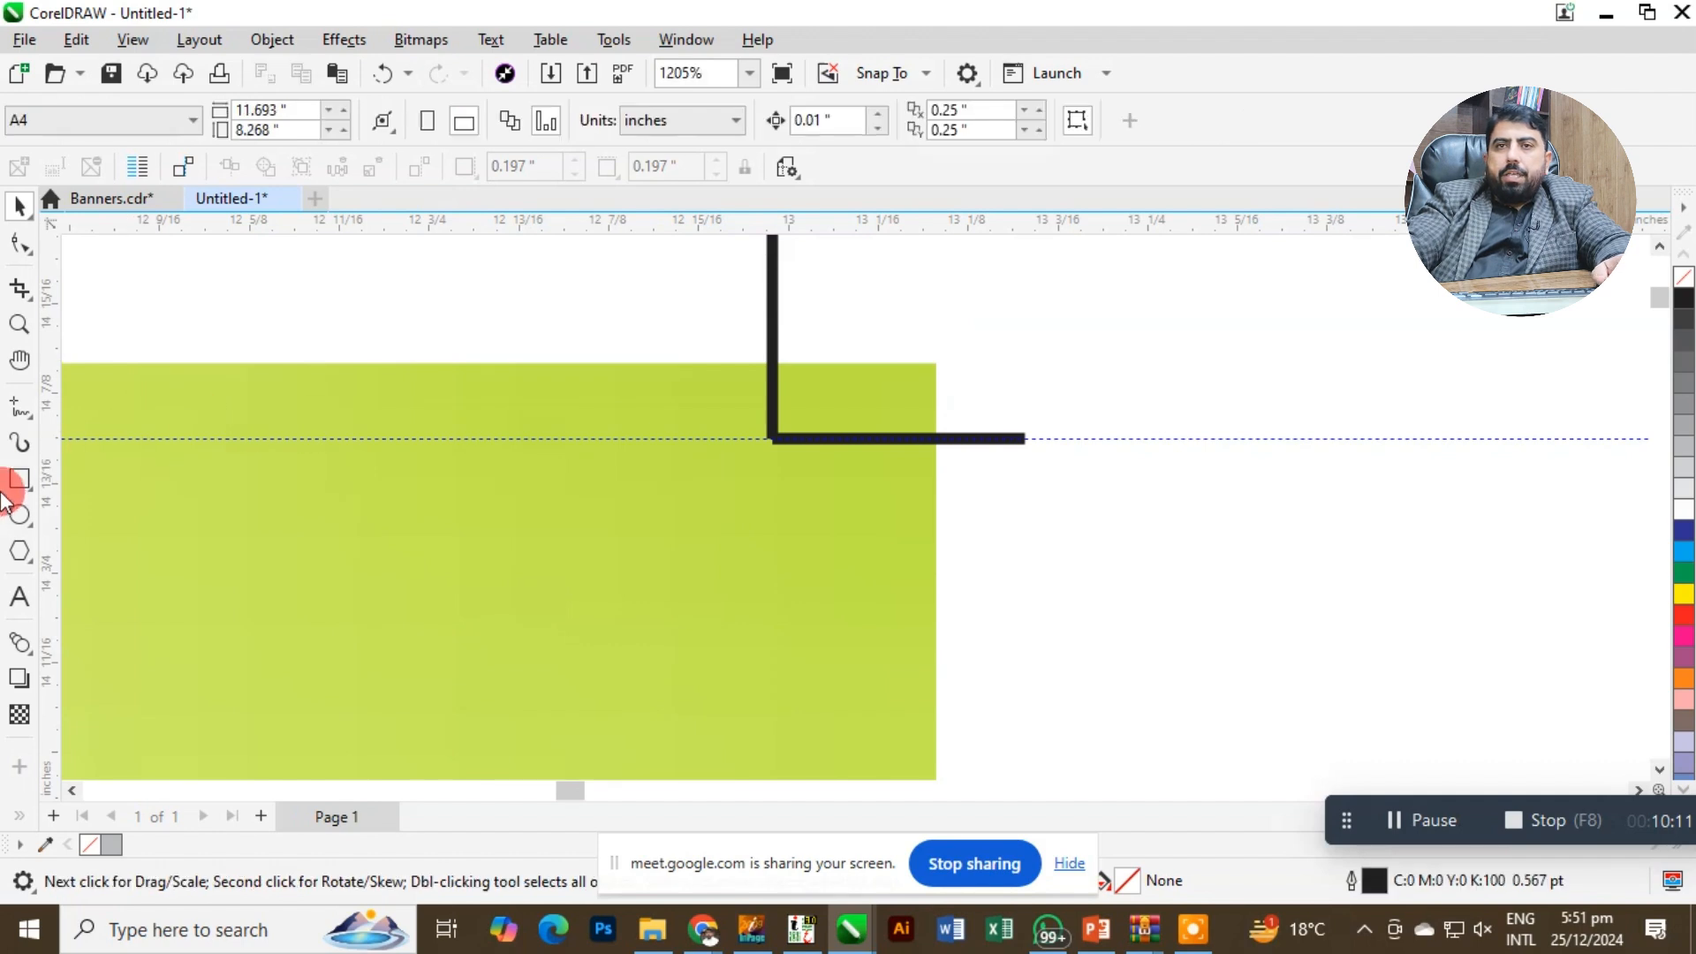
# Draw a rectangle about 0.114 inches wide between the top-right crop mark and the background's edge, and stretch it upward to about 0.245 inches tall.
pyautogui.click(21, 479)
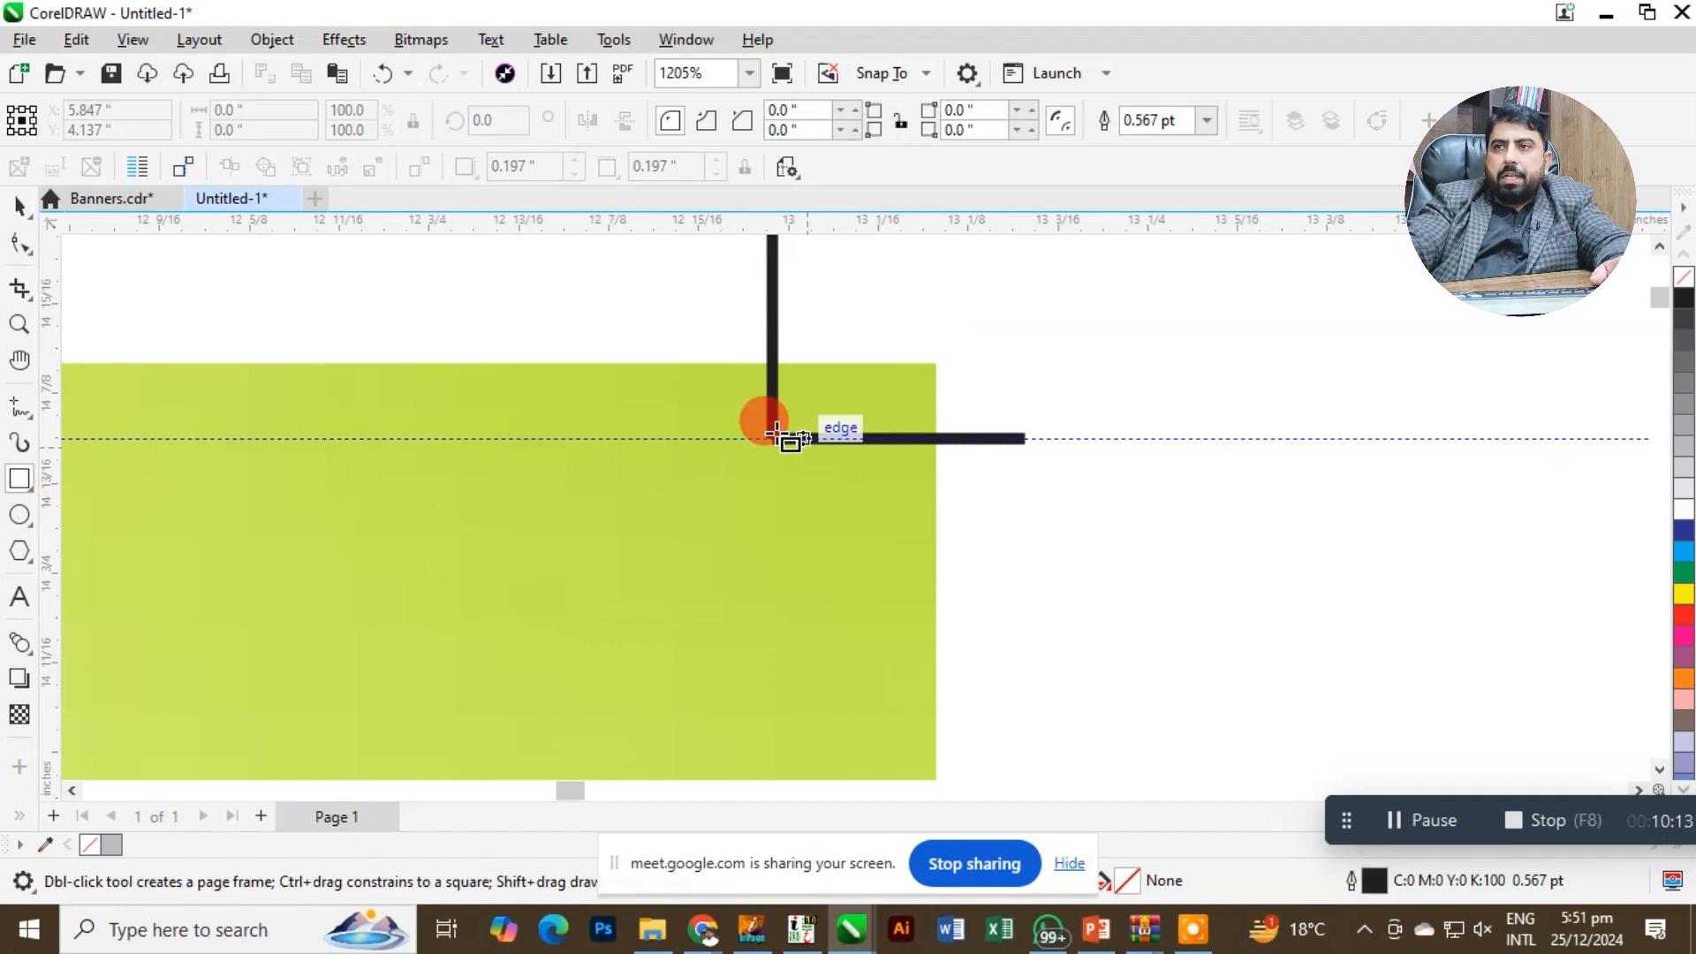
pyautogui.moveTo(771, 433)
pyautogui.mouseDown()
pyautogui.moveTo(852, 570)
pyautogui.moveTo(942, 662)
pyautogui.mouseUp()
pyautogui.click(20, 205)
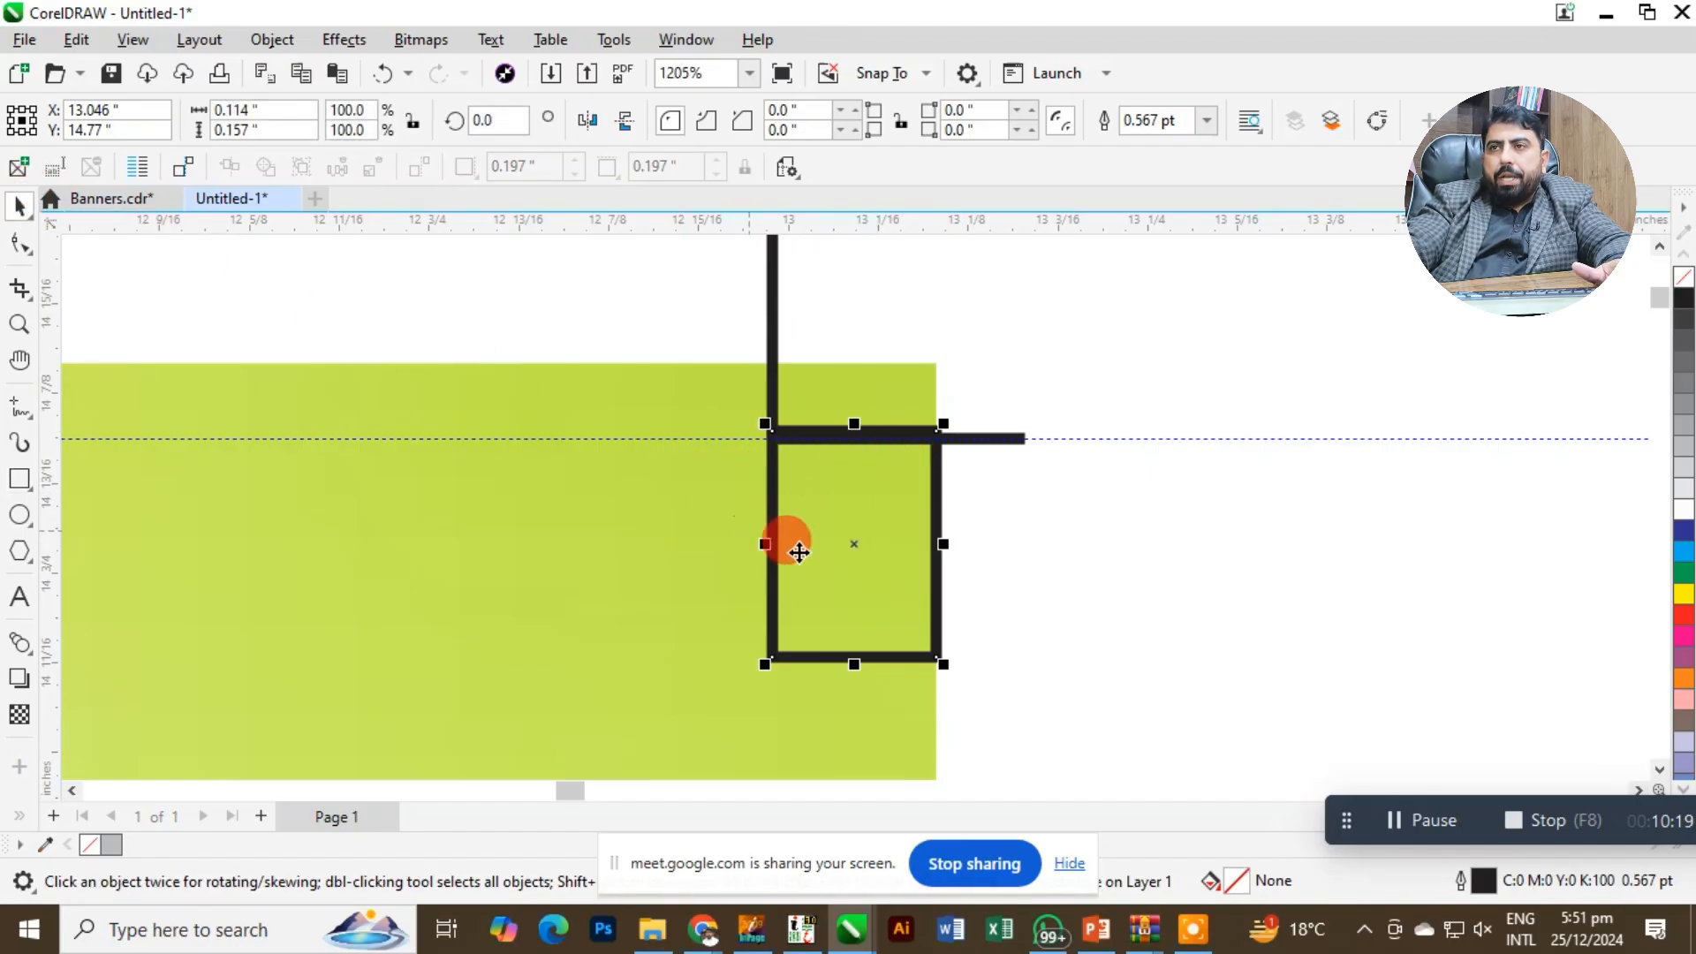
pyautogui.press('Escape')
pyautogui.click(890, 491)
pyautogui.moveTo(853, 420); pyautogui.dragTo(861, 298)
# Fill the bleed rectangle with red and remove its outline.
pyautogui.click(1682, 594)
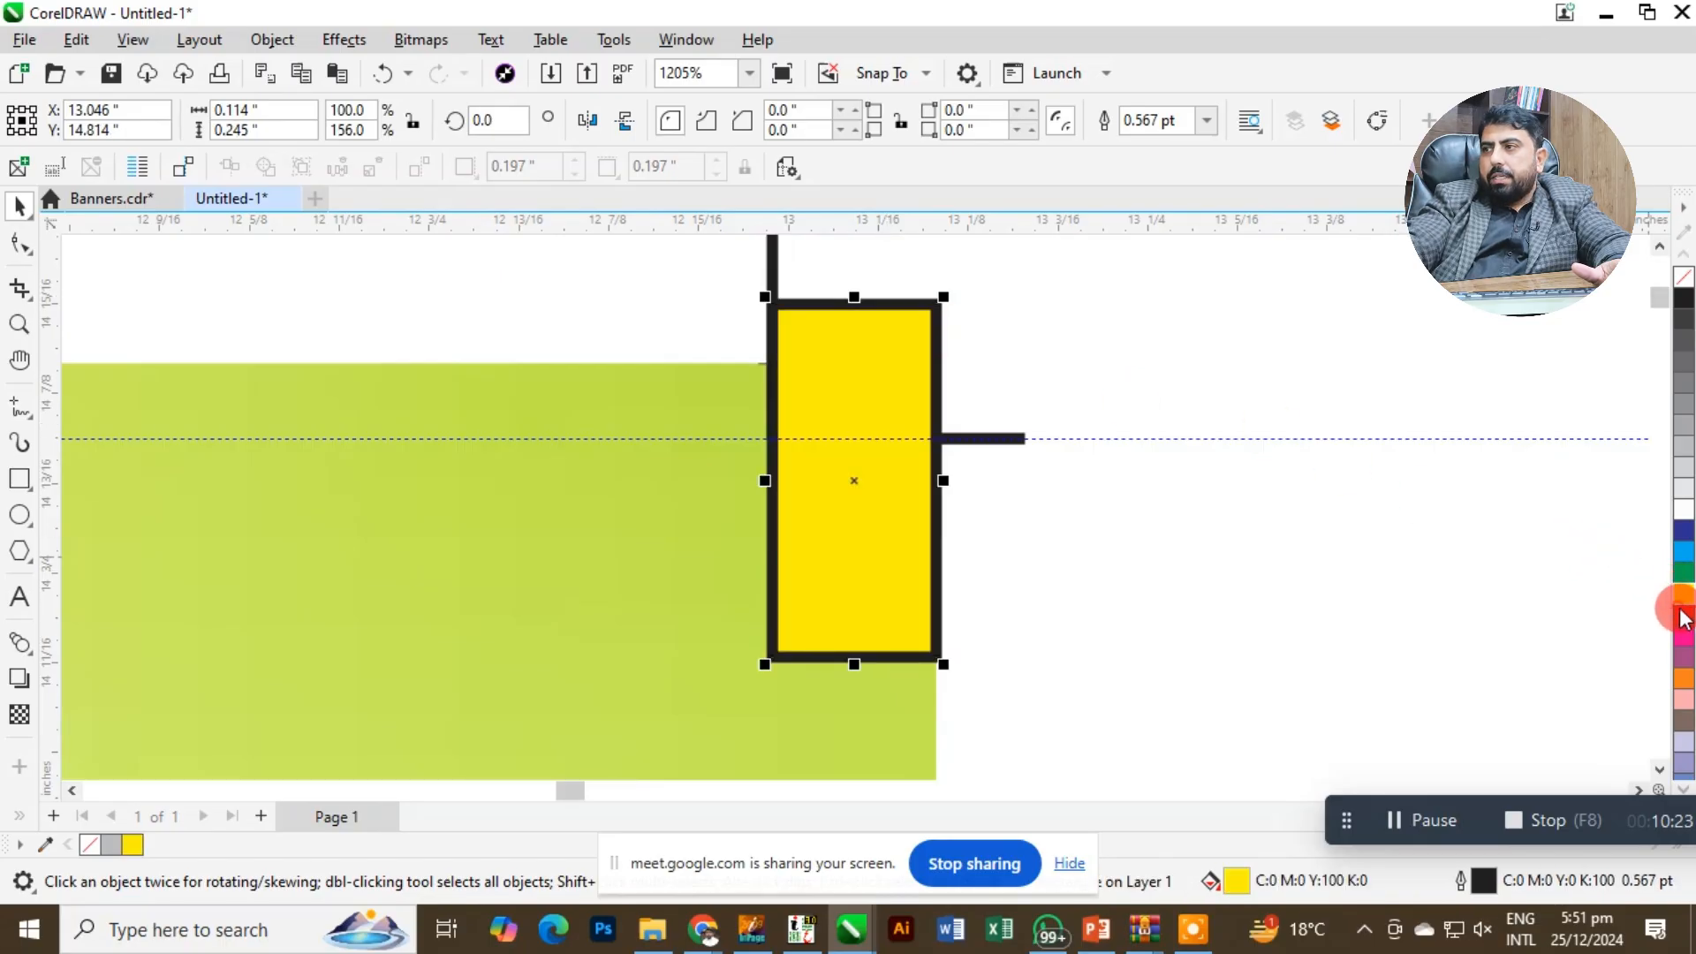
pyautogui.click(1682, 616)
pyautogui.rightClick(1682, 277)
# Send the red rectangle to the back, behind the background image and the crop mark.
pyautogui.click(831, 360)
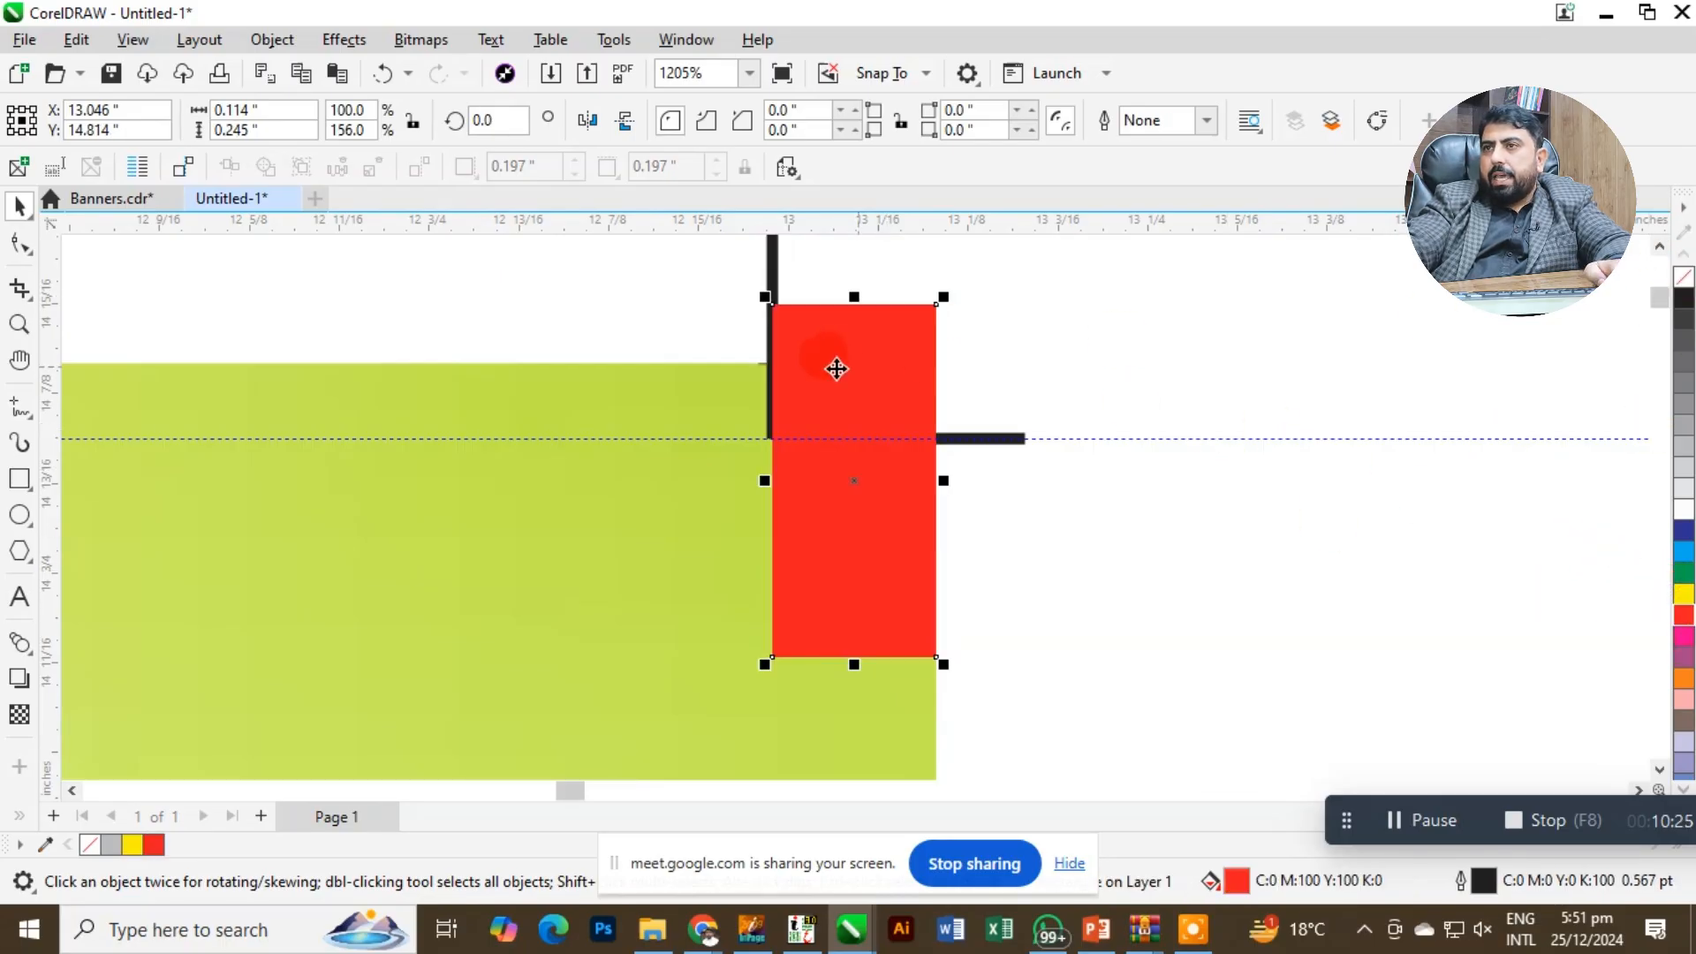
pyautogui.moveTo(835, 371); pyautogui.dragTo(857, 373)
pyautogui.hotkey('ctrl', 'z')
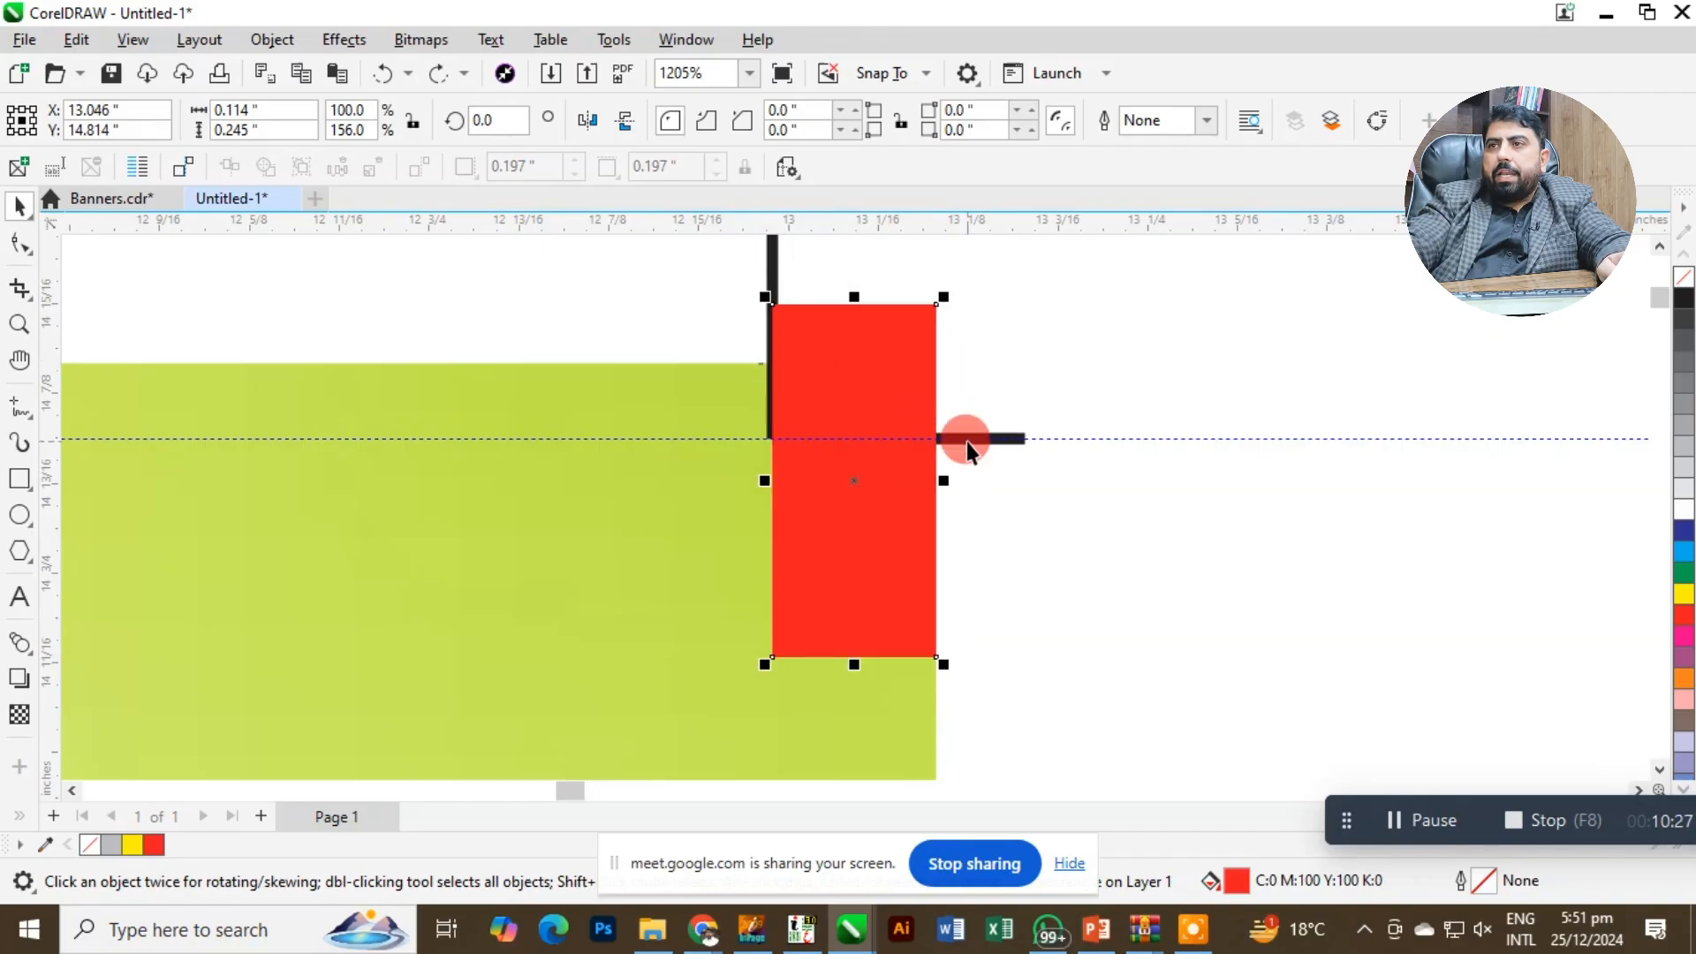
pyautogui.hotkey('shift', 'pagedown')
pyautogui.press('Escape')
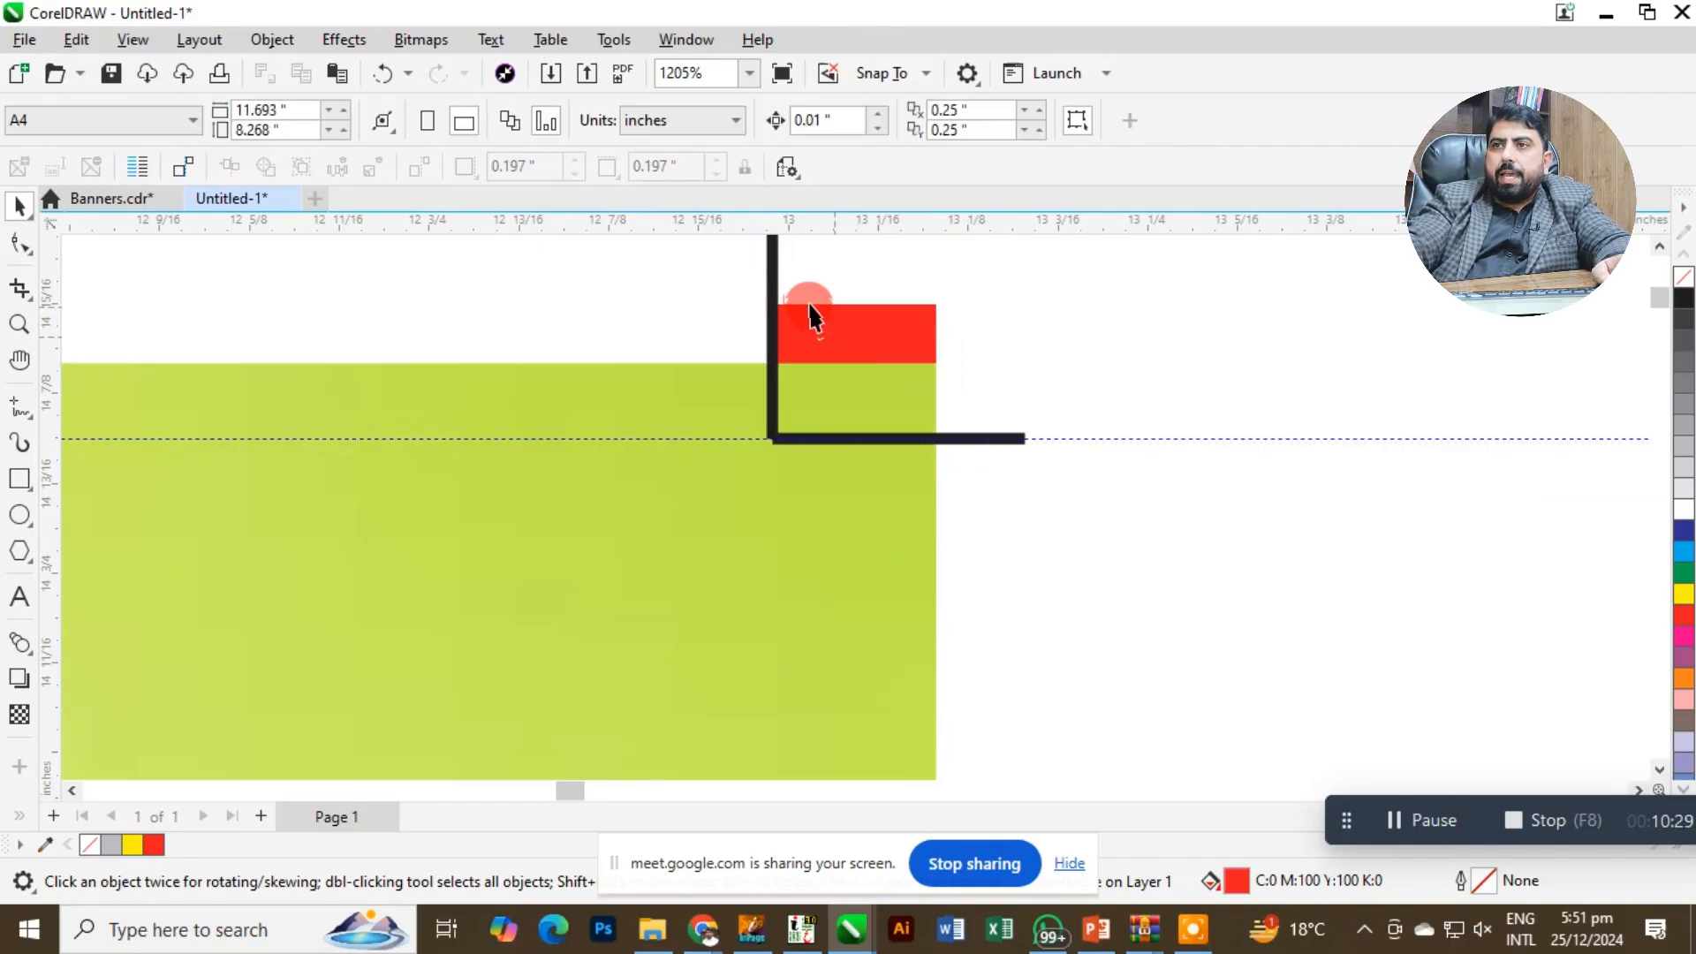
# Stretch the gradient background image vertically to about 6.258 inches tall, extending it further past the upper and lower crop marks.
pyautogui.click(774, 265)
pyautogui.keyDown('shift'); pyautogui.click(881, 401); pyautogui.keyUp('shift')
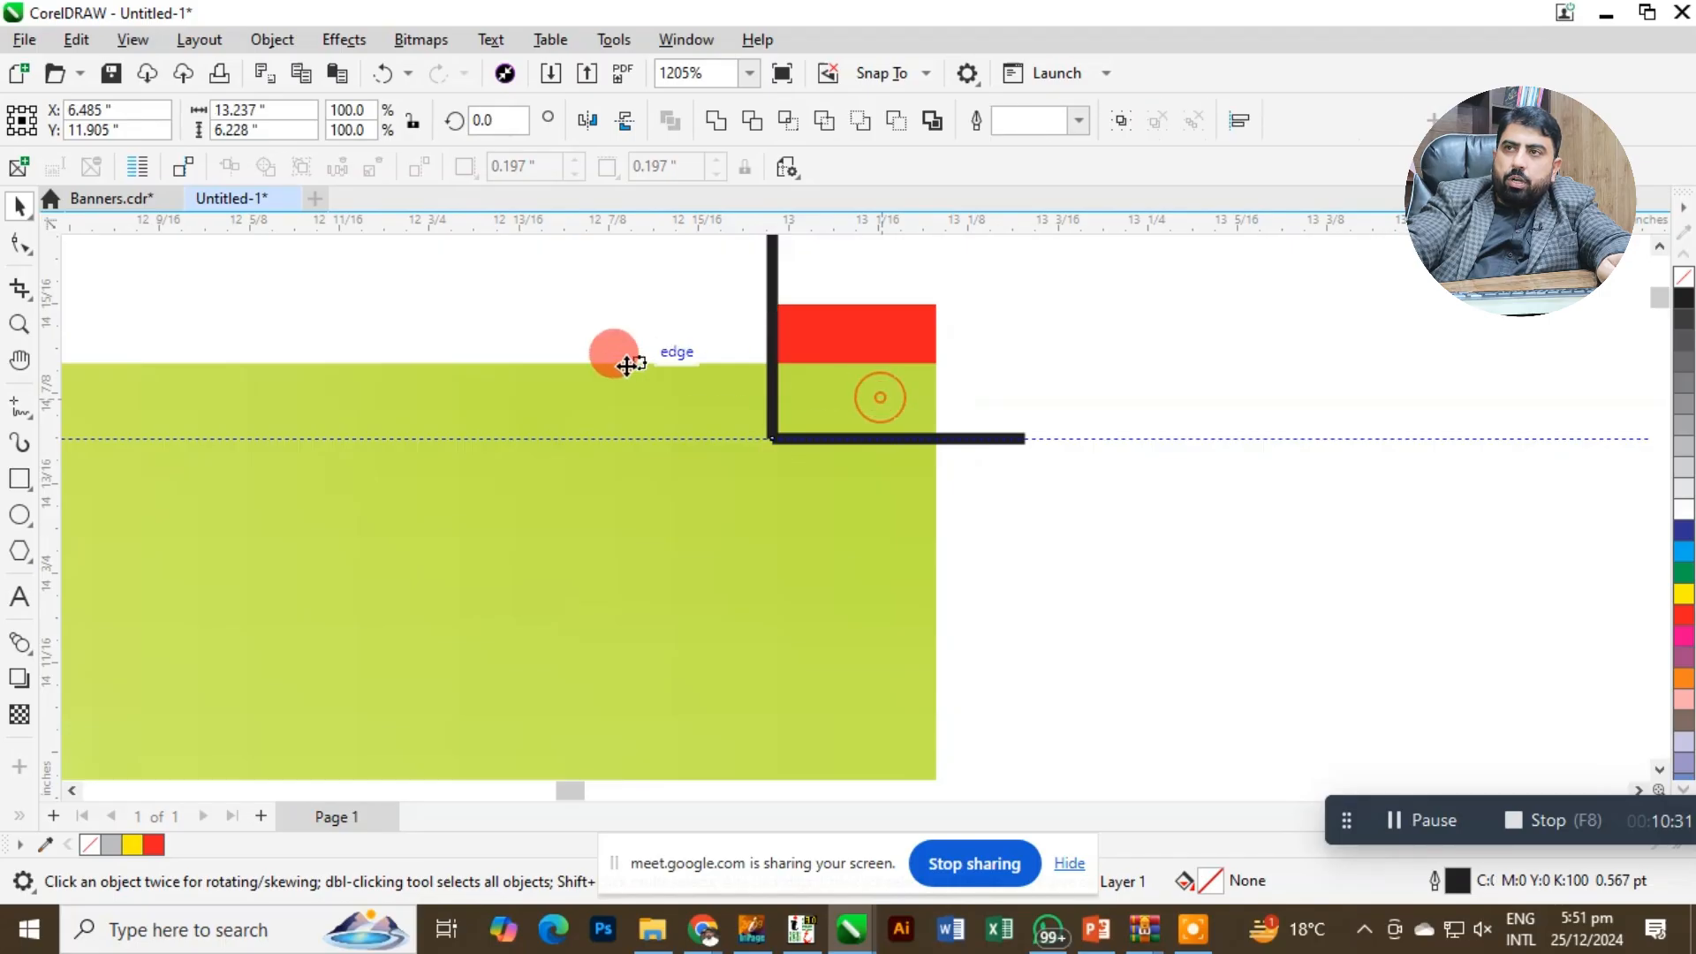
pyautogui.hotkey('shift', 'F2')
pyautogui.press('F2')
pyautogui.moveTo(760, 240); pyautogui.dragTo(1048, 369)
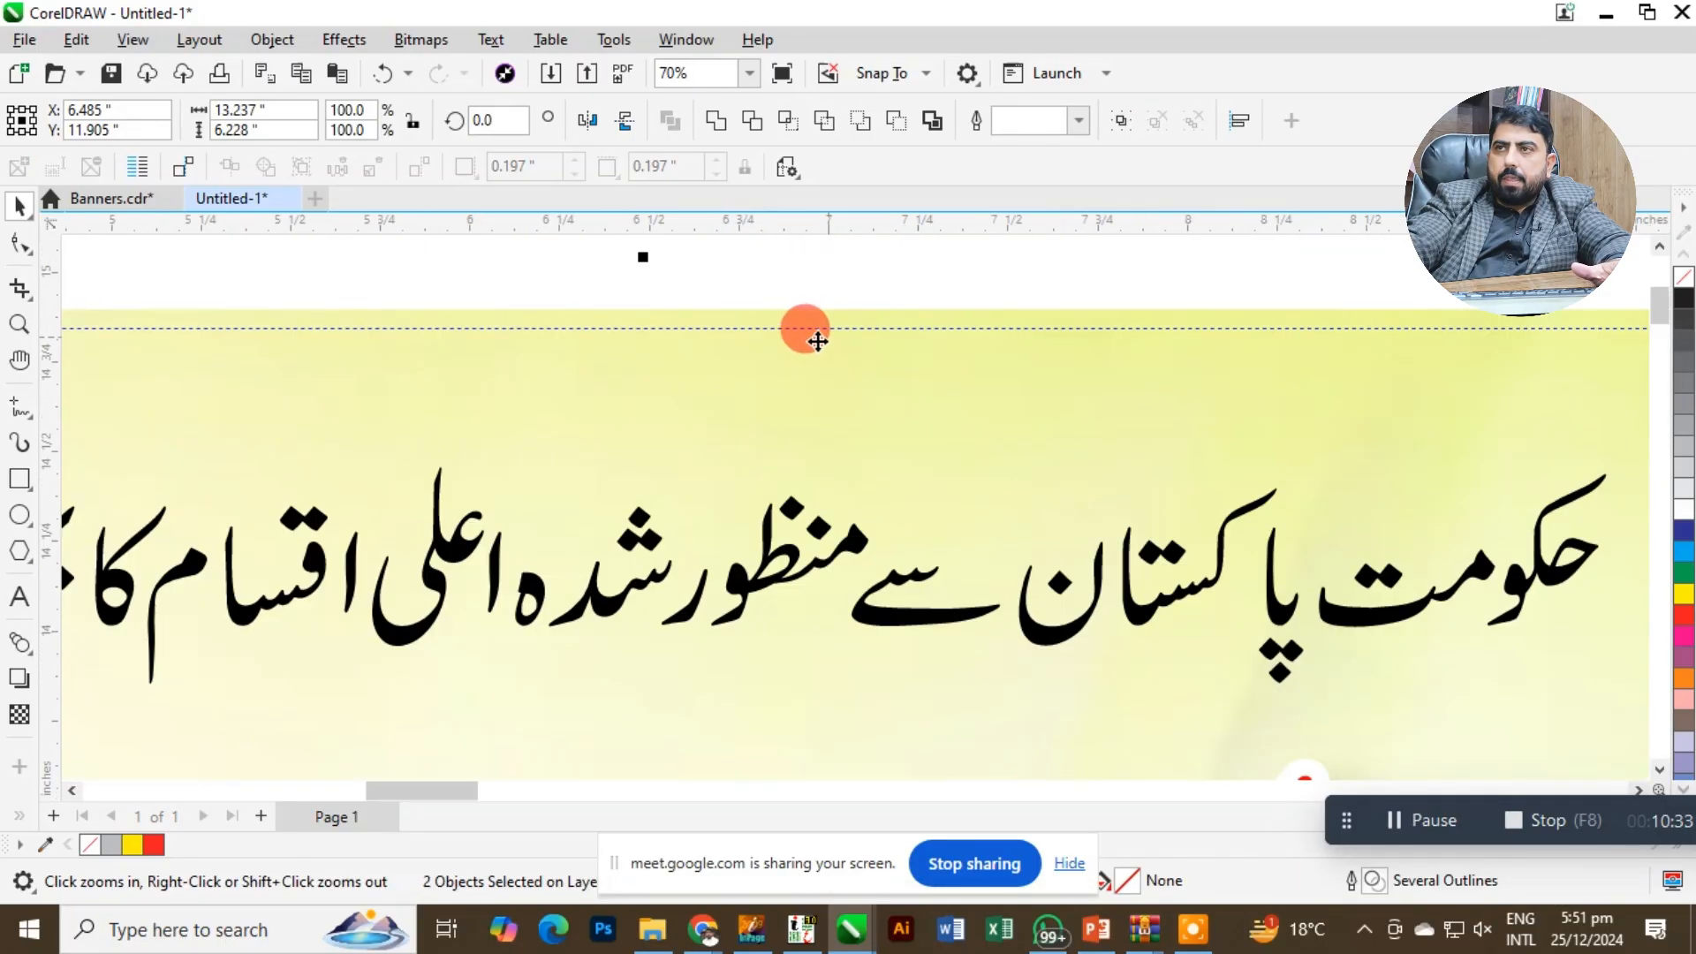
pyautogui.press('Escape')
pyautogui.click(784, 316)
pyautogui.moveTo(658, 303); pyautogui.dragTo(659, 256)
pyautogui.hotkey('shift', 'F2')
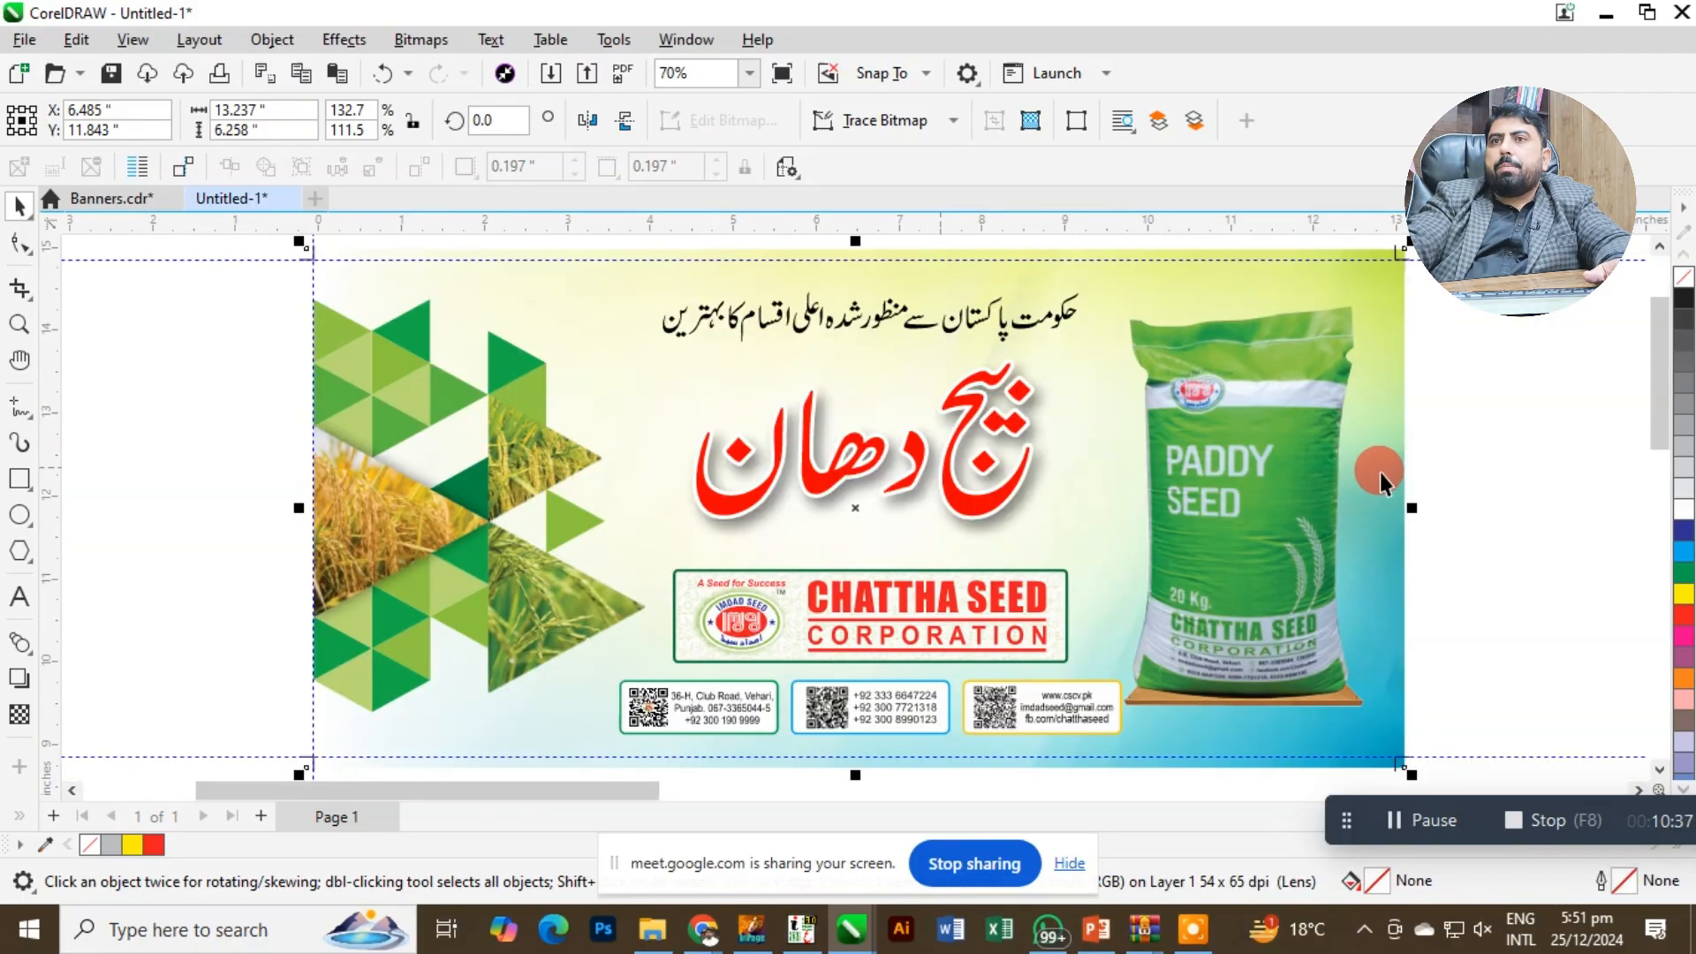
# Examine where the green triangle and rice photo artwork meets the banner's left trim line.
pyautogui.click(496, 311)
pyautogui.click(434, 293)
pyautogui.press('z')
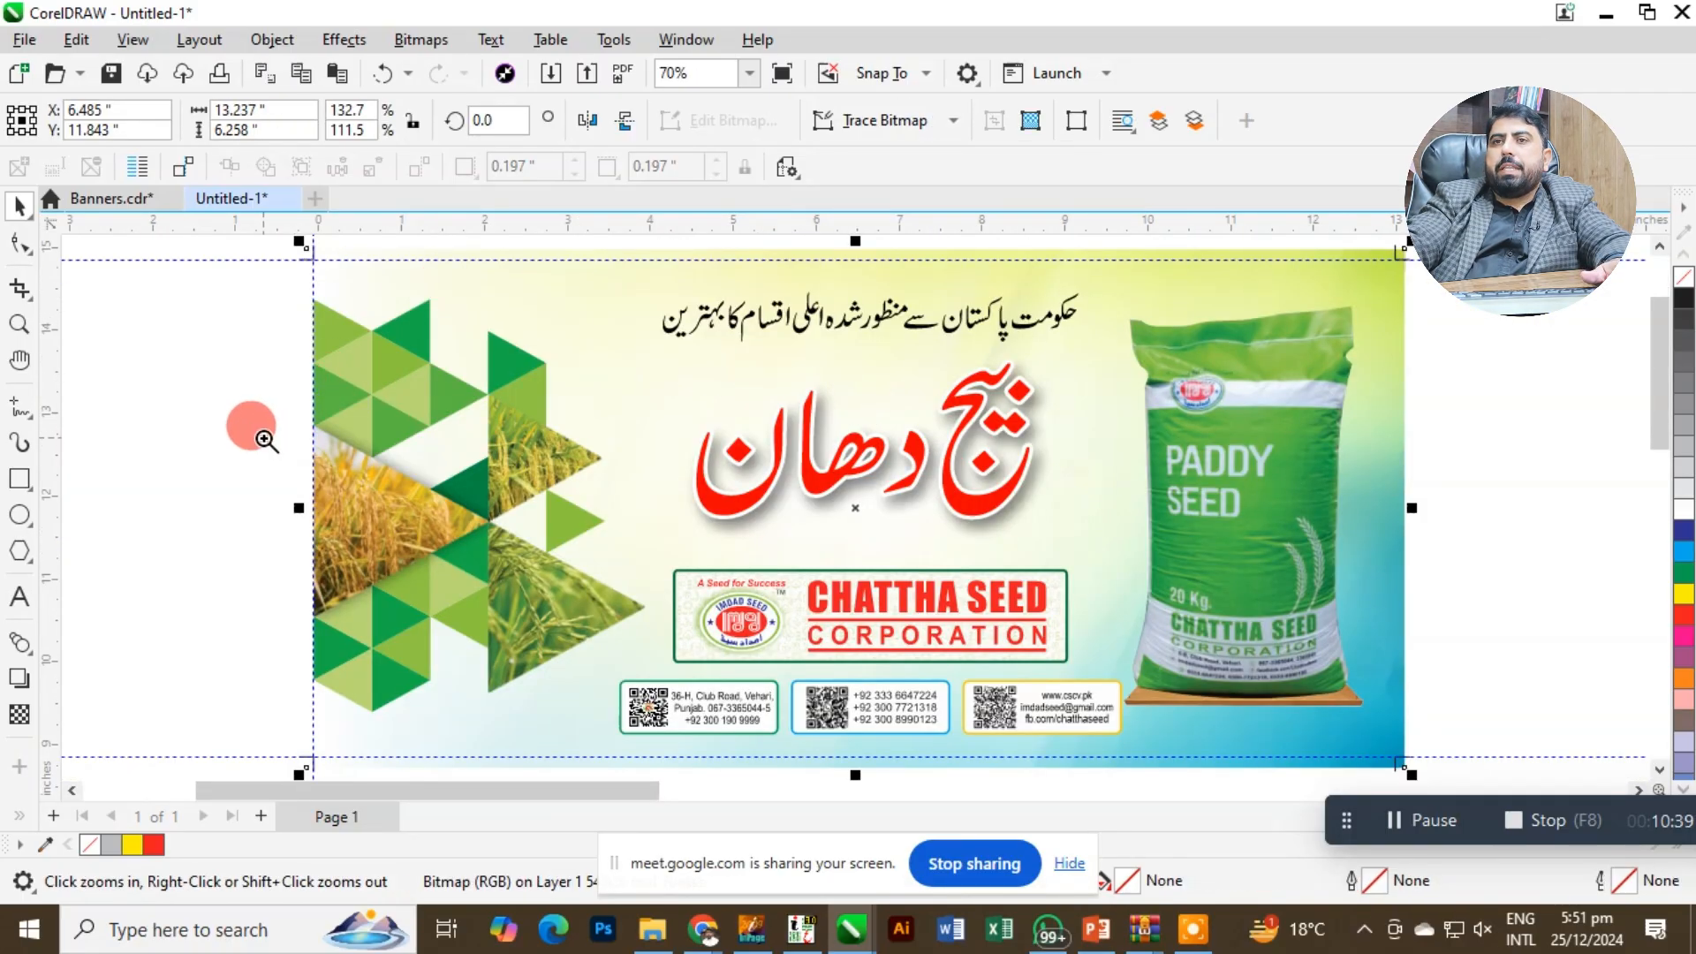
pyautogui.moveTo(249, 430); pyautogui.dragTo(505, 559)
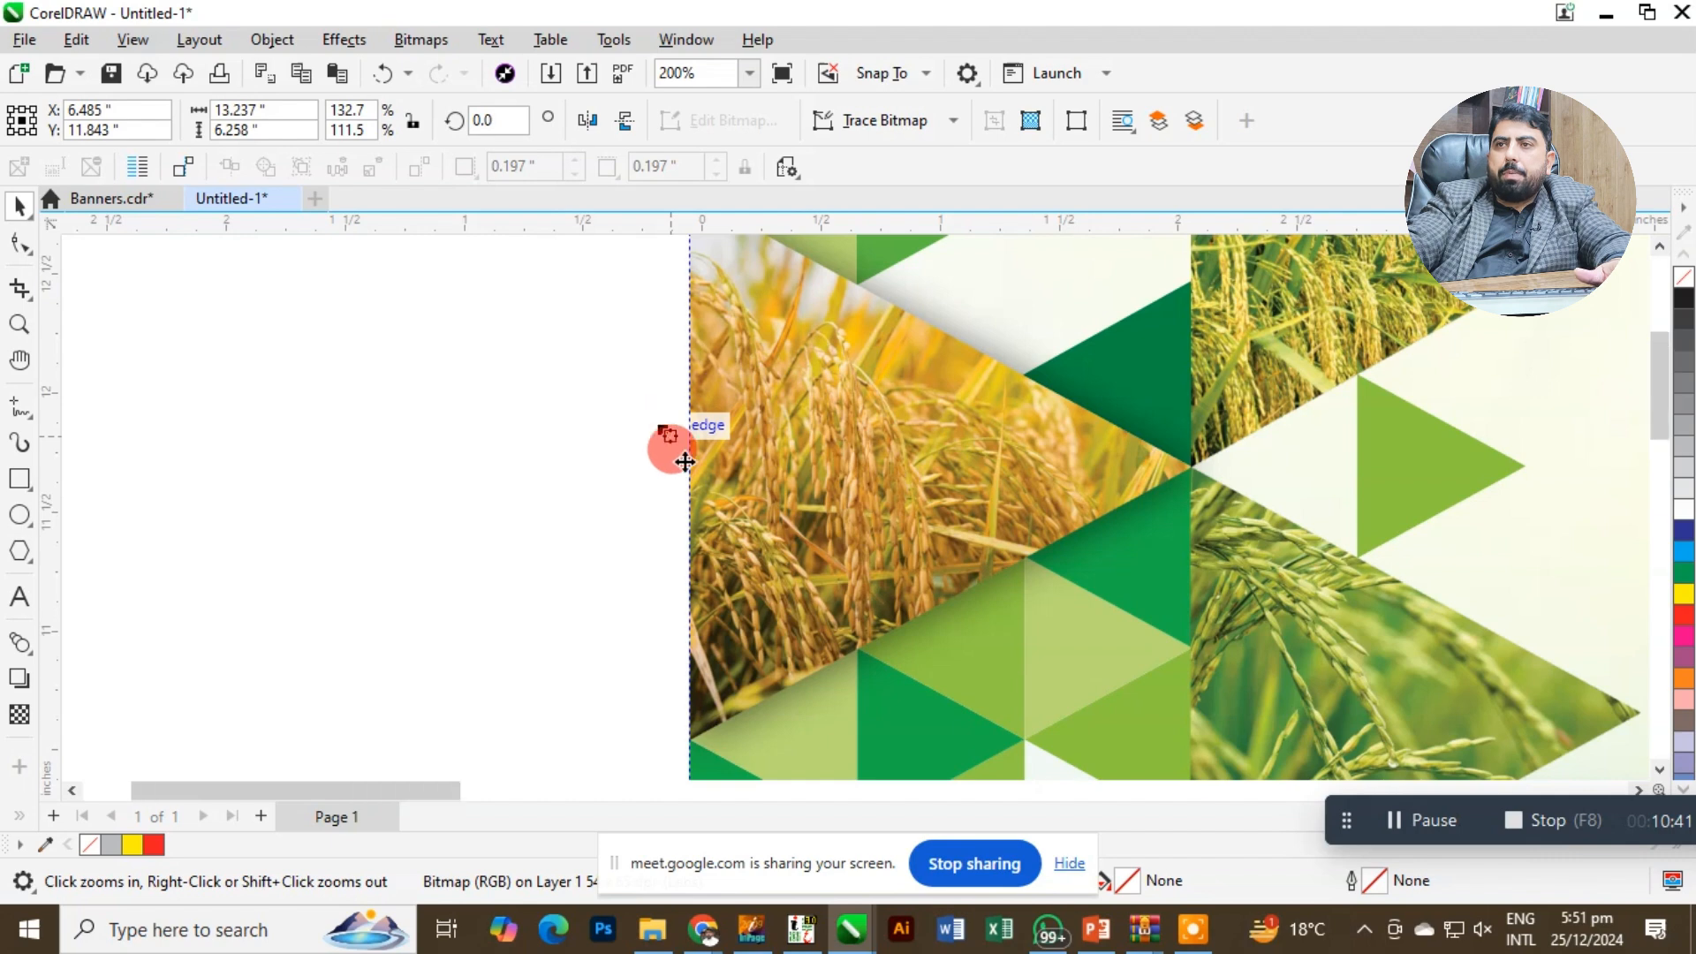
pyautogui.rightClick(674, 445)
pyautogui.click(703, 354)
pyautogui.press('F2')
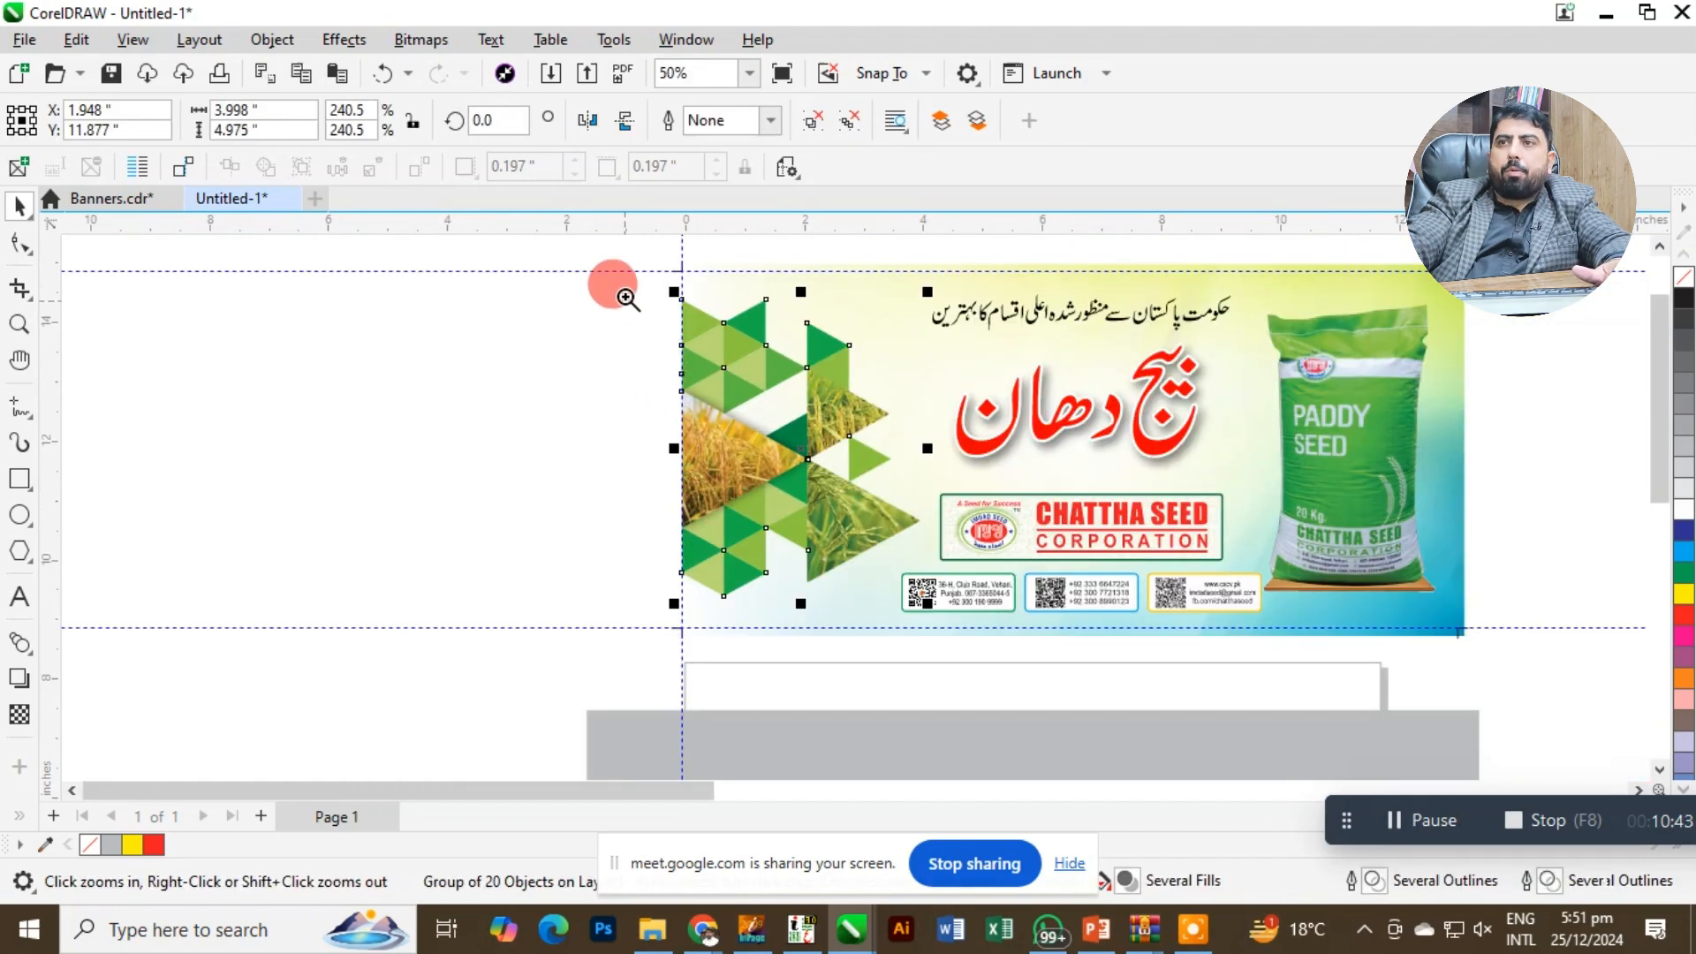
pyautogui.moveTo(621, 278); pyautogui.dragTo(851, 512)
pyautogui.rightClick(795, 421)
pyautogui.hotkey('ctrl', 'z')
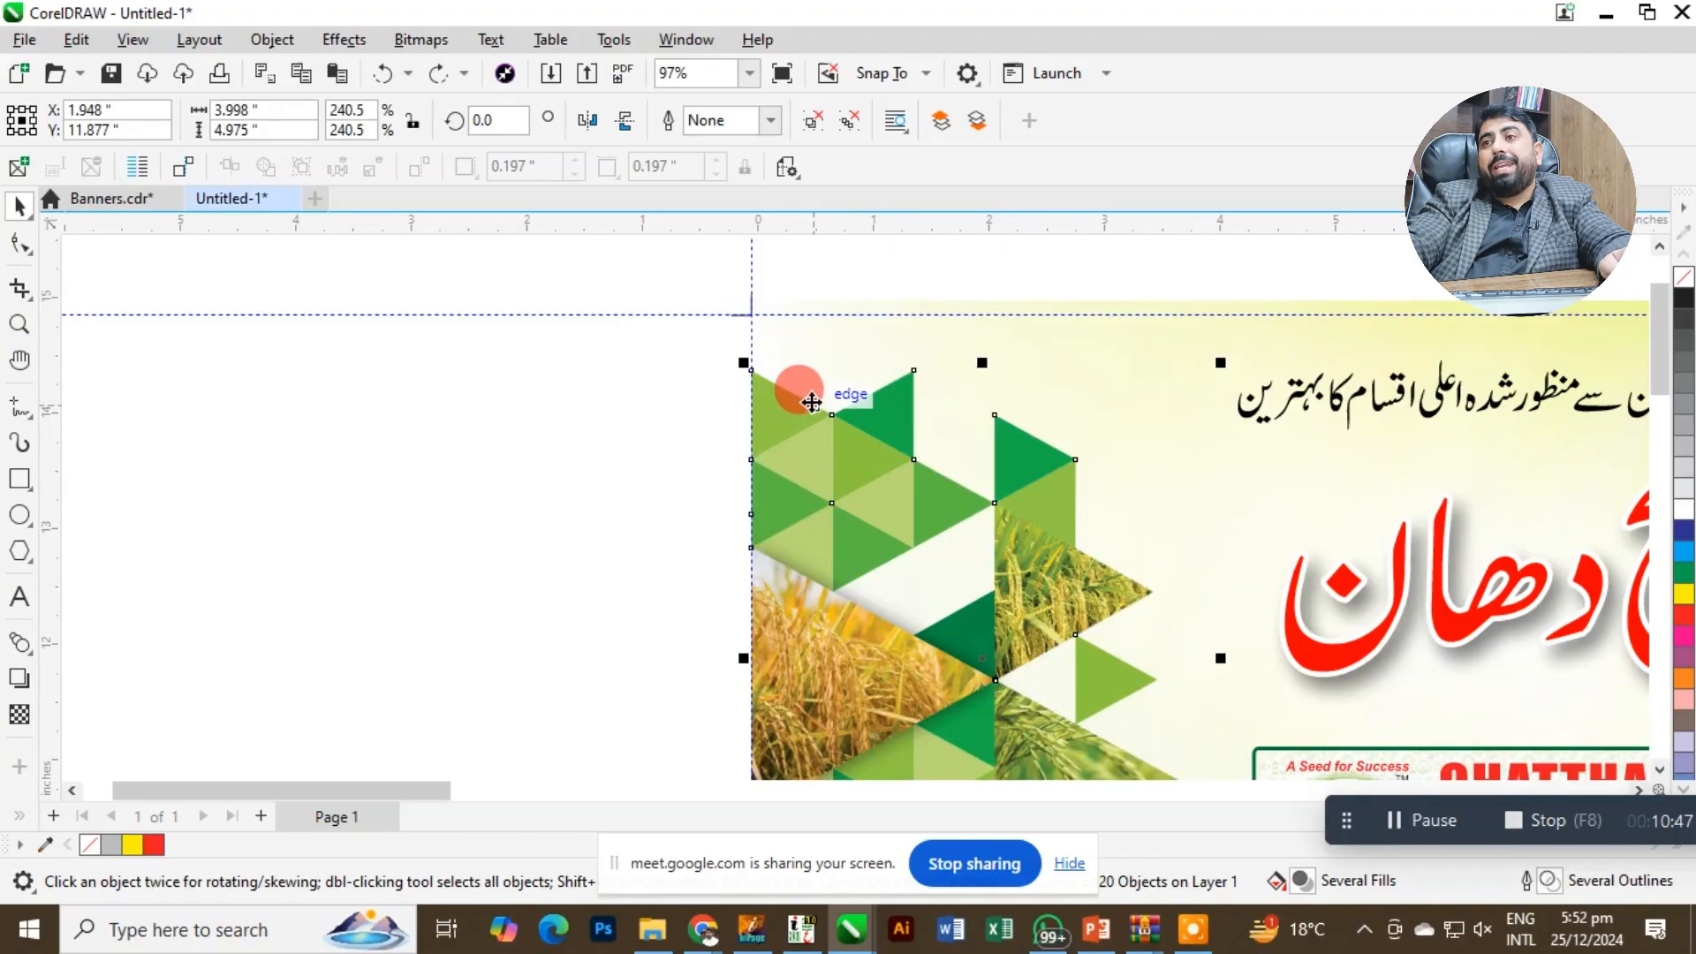
pyautogui.click(809, 381)
pyautogui.click(774, 418)
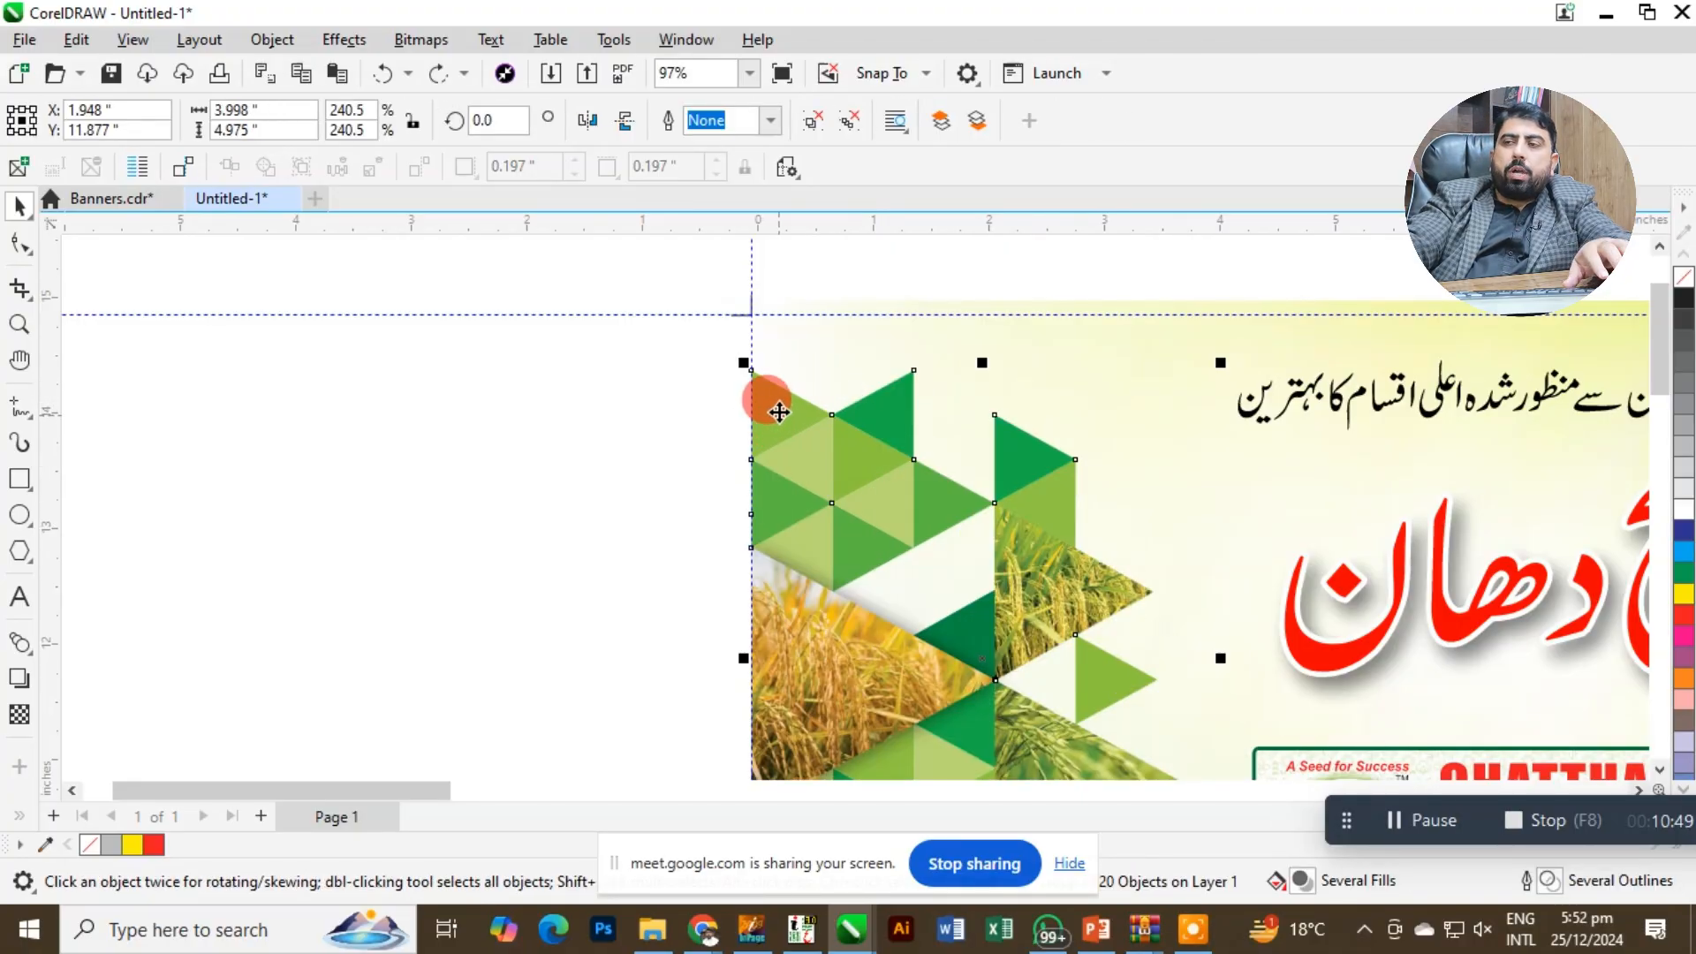
pyautogui.click(718, 395)
pyautogui.press('z')
pyautogui.moveTo(686, 371); pyautogui.dragTo(821, 439)
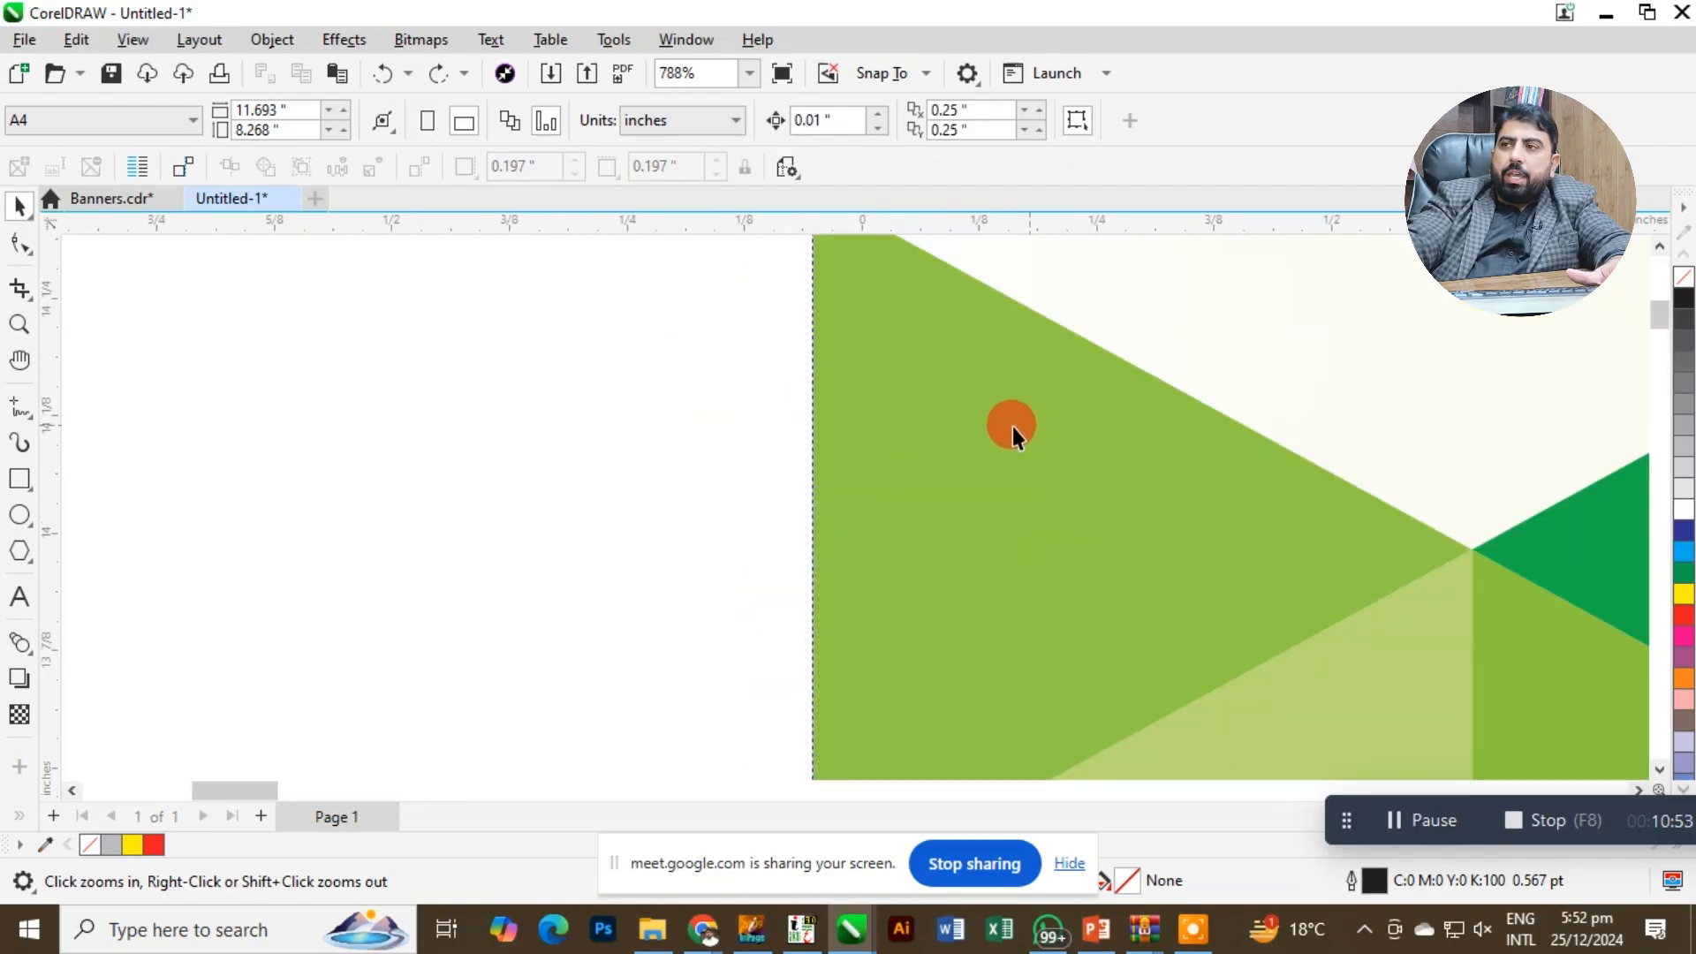
pyautogui.scroll(-3, 1012, 426)
pyautogui.click(1012, 434)
pyautogui.scroll(-1, 1014, 451)
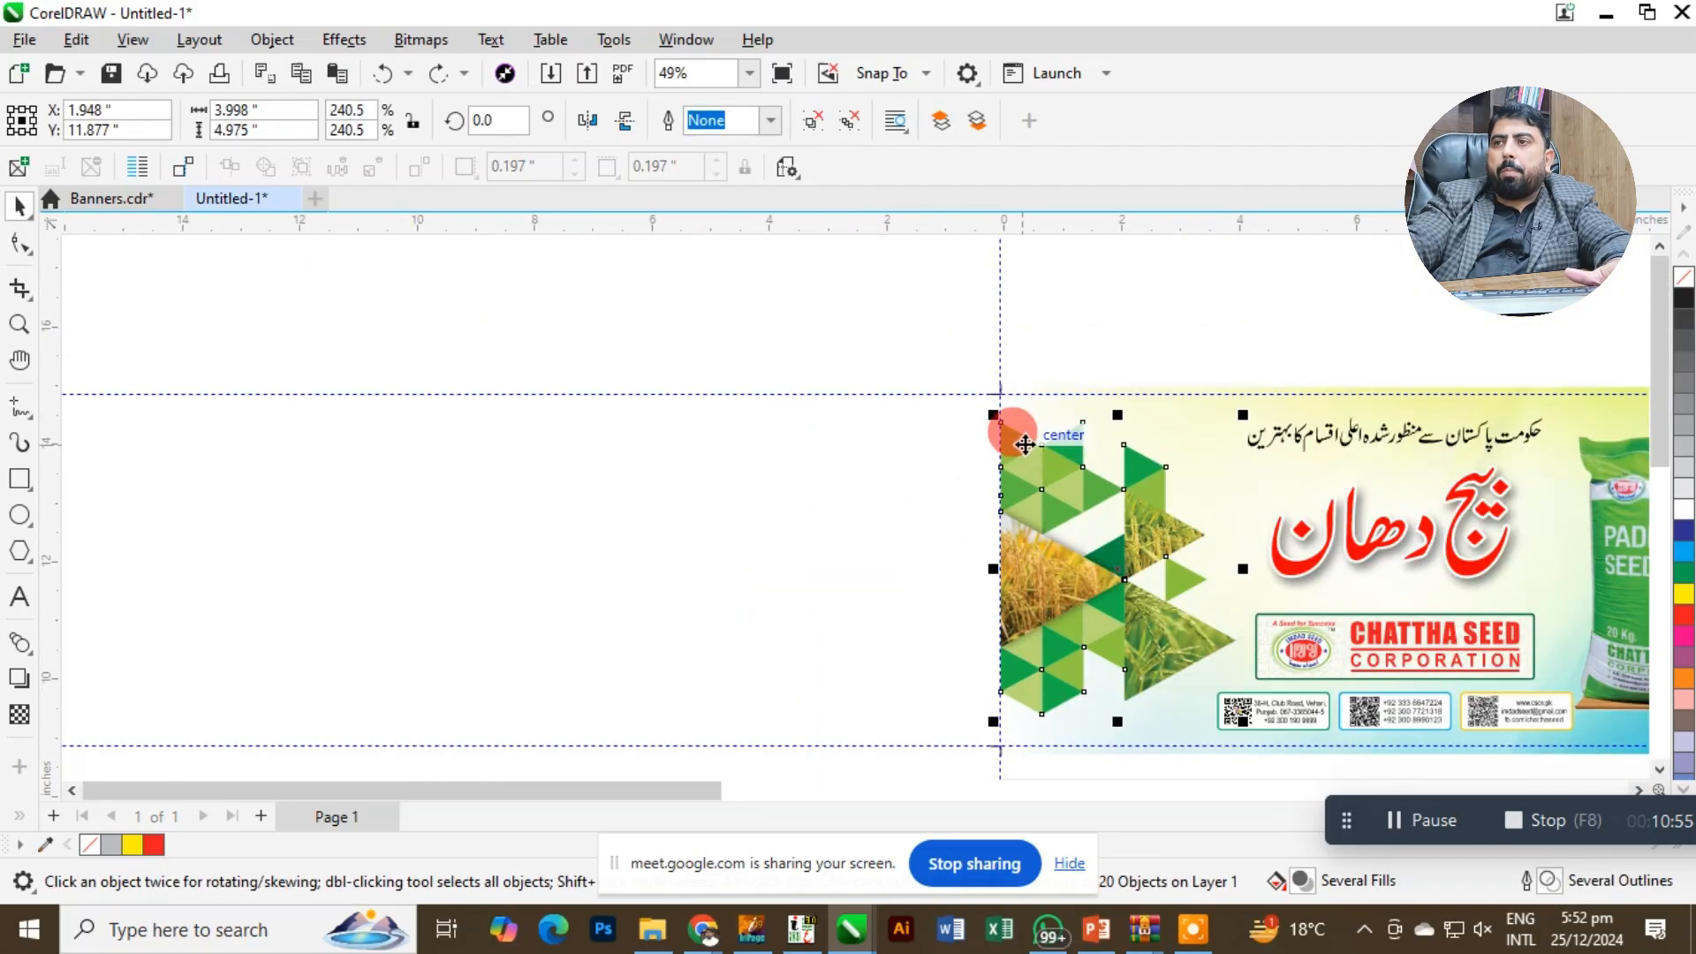
# Try to place the selected triangle artwork inside another object as a PowerClip.
pyautogui.click(212, 42)
pyautogui.moveTo(281, 51)
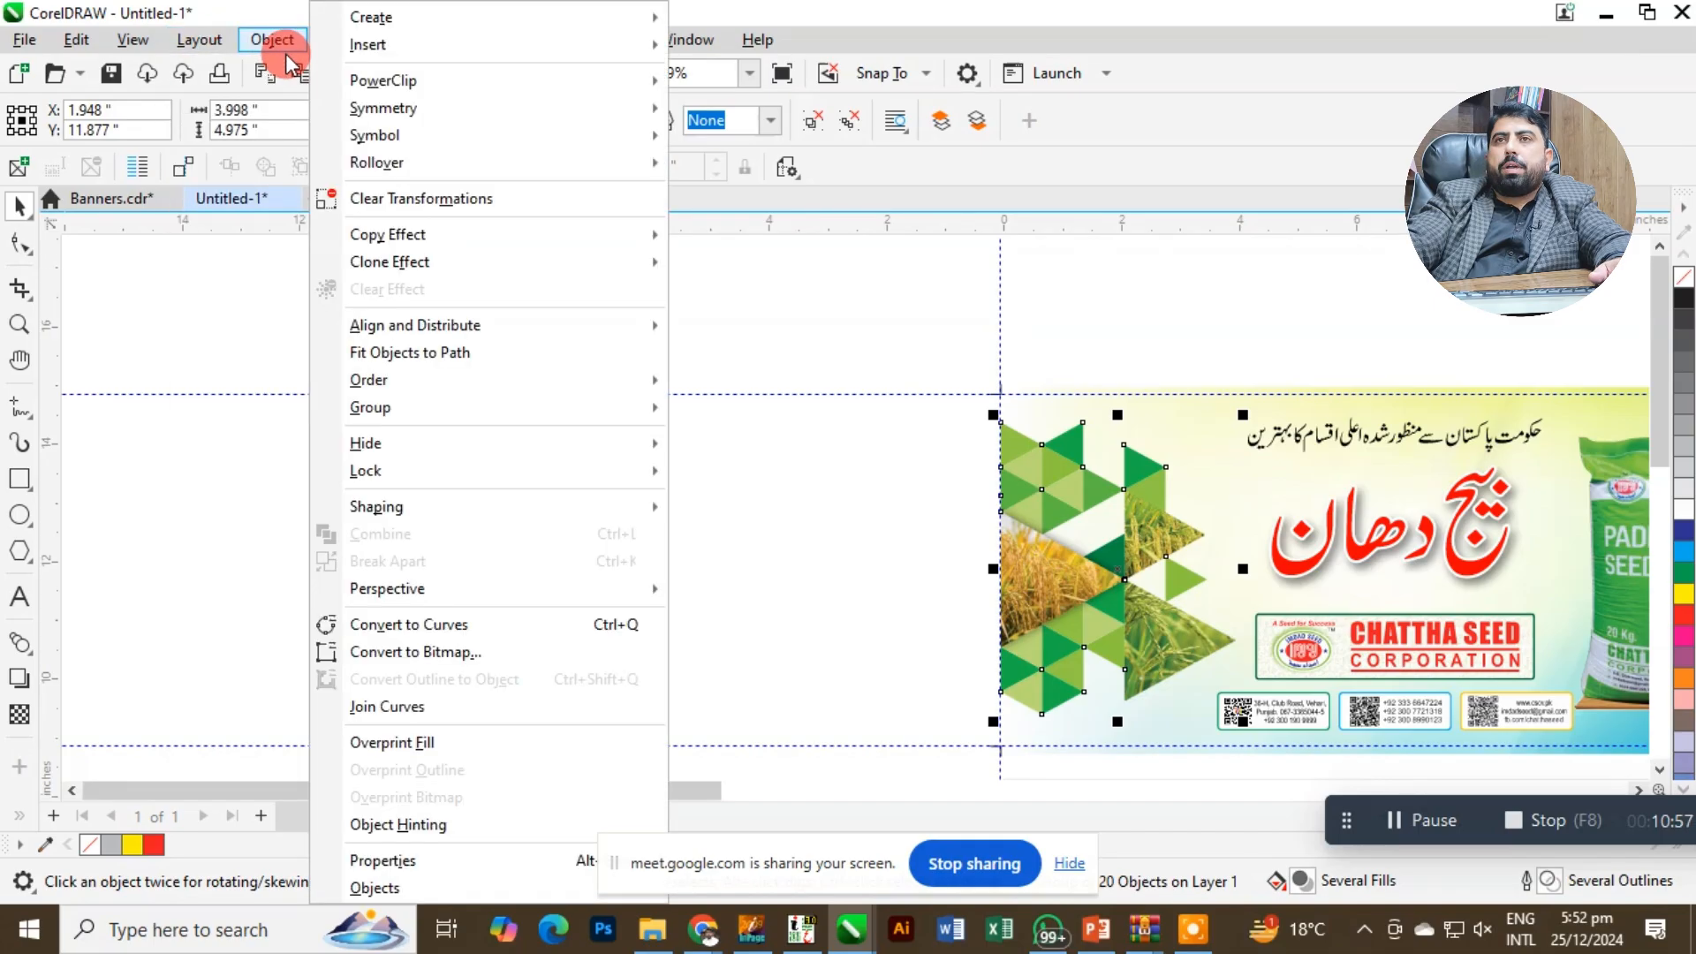
pyautogui.moveTo(360, 83)
pyautogui.click(742, 84)
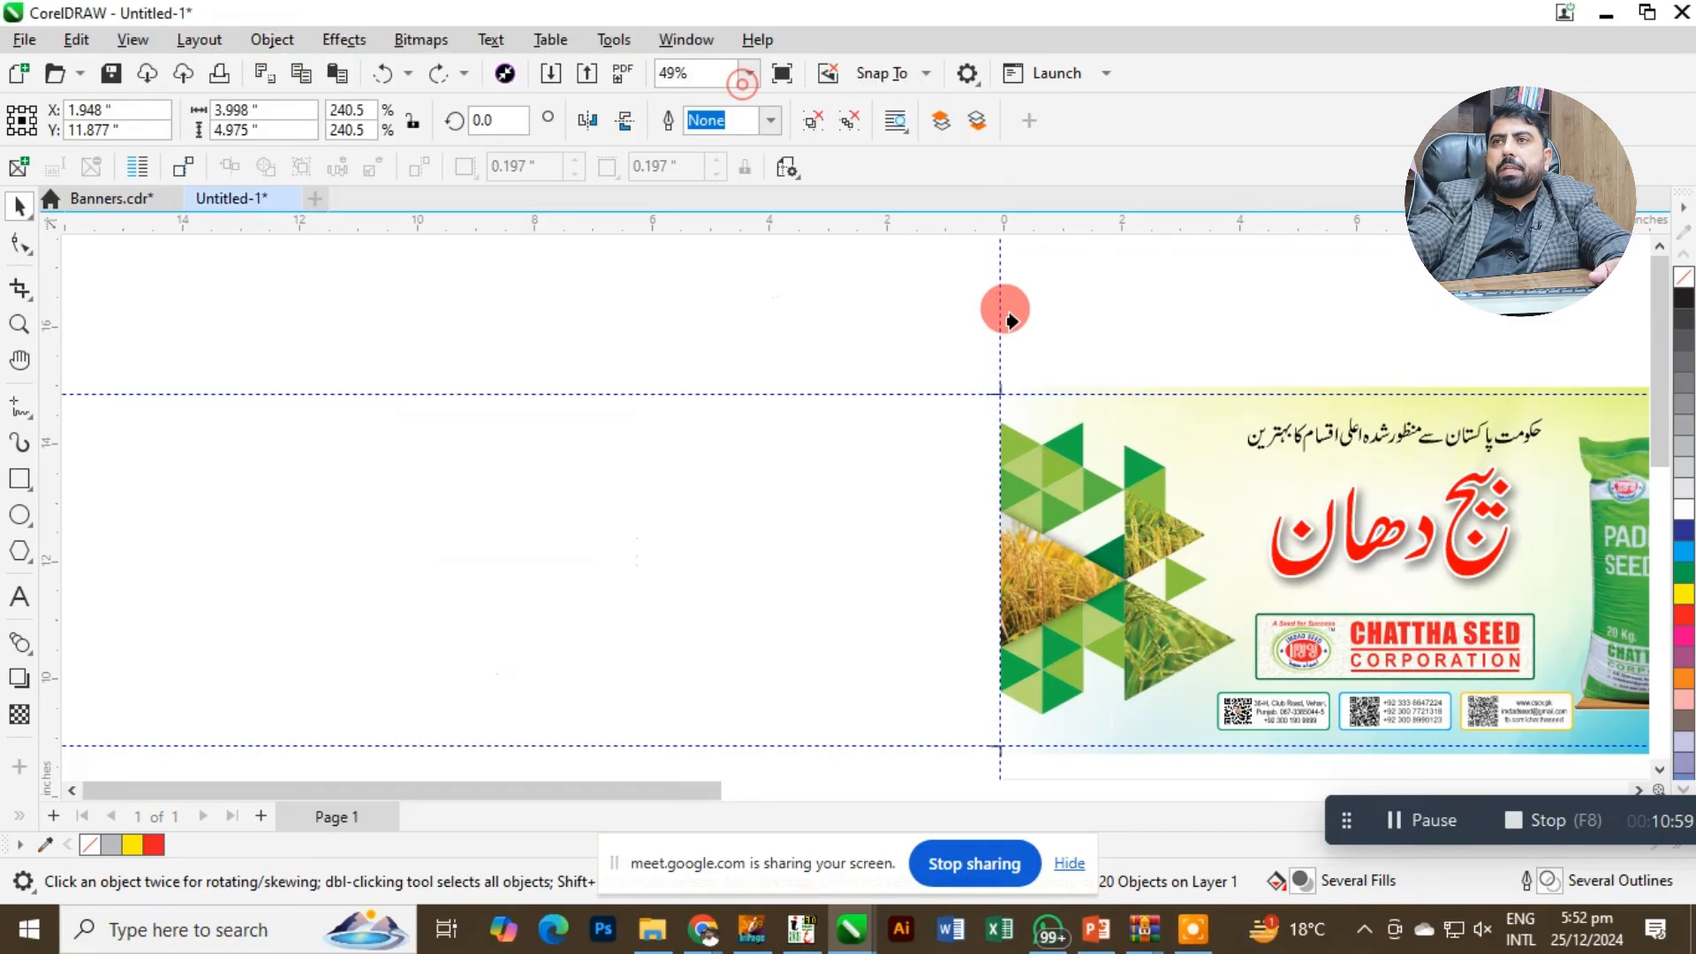
pyautogui.click(1081, 401)
pyautogui.click(853, 528)
pyautogui.click(1239, 421)
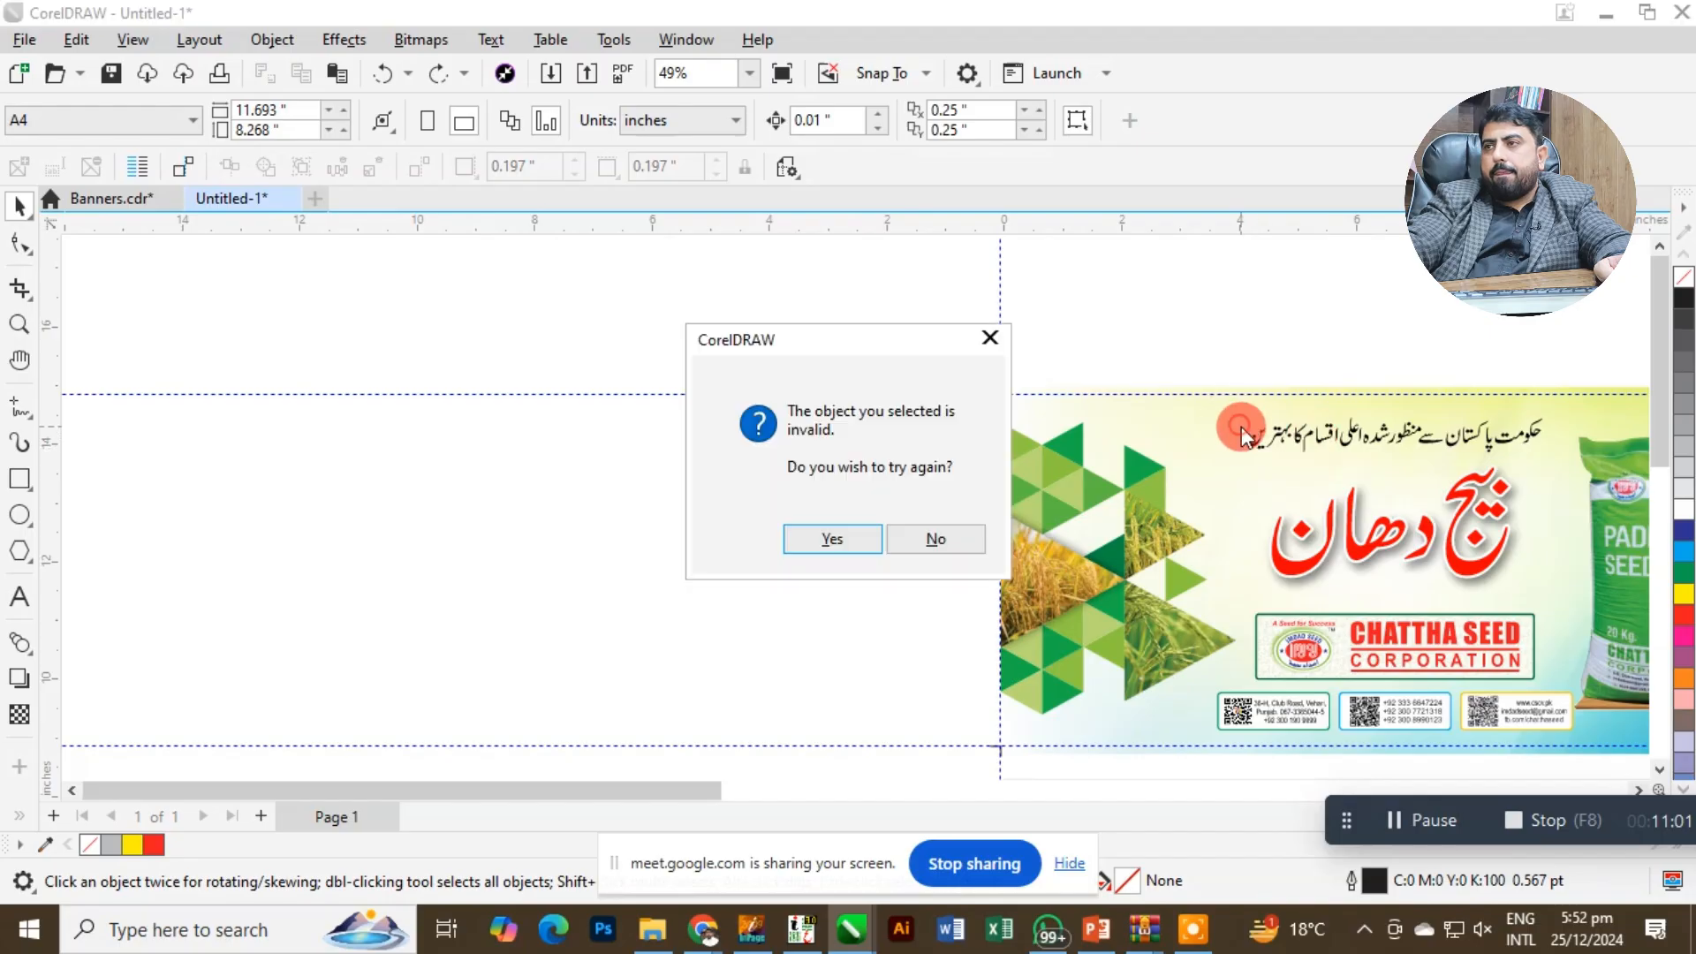
pyautogui.press('Return')
pyautogui.click(1078, 496)
pyautogui.click(870, 531)
pyautogui.click(923, 528)
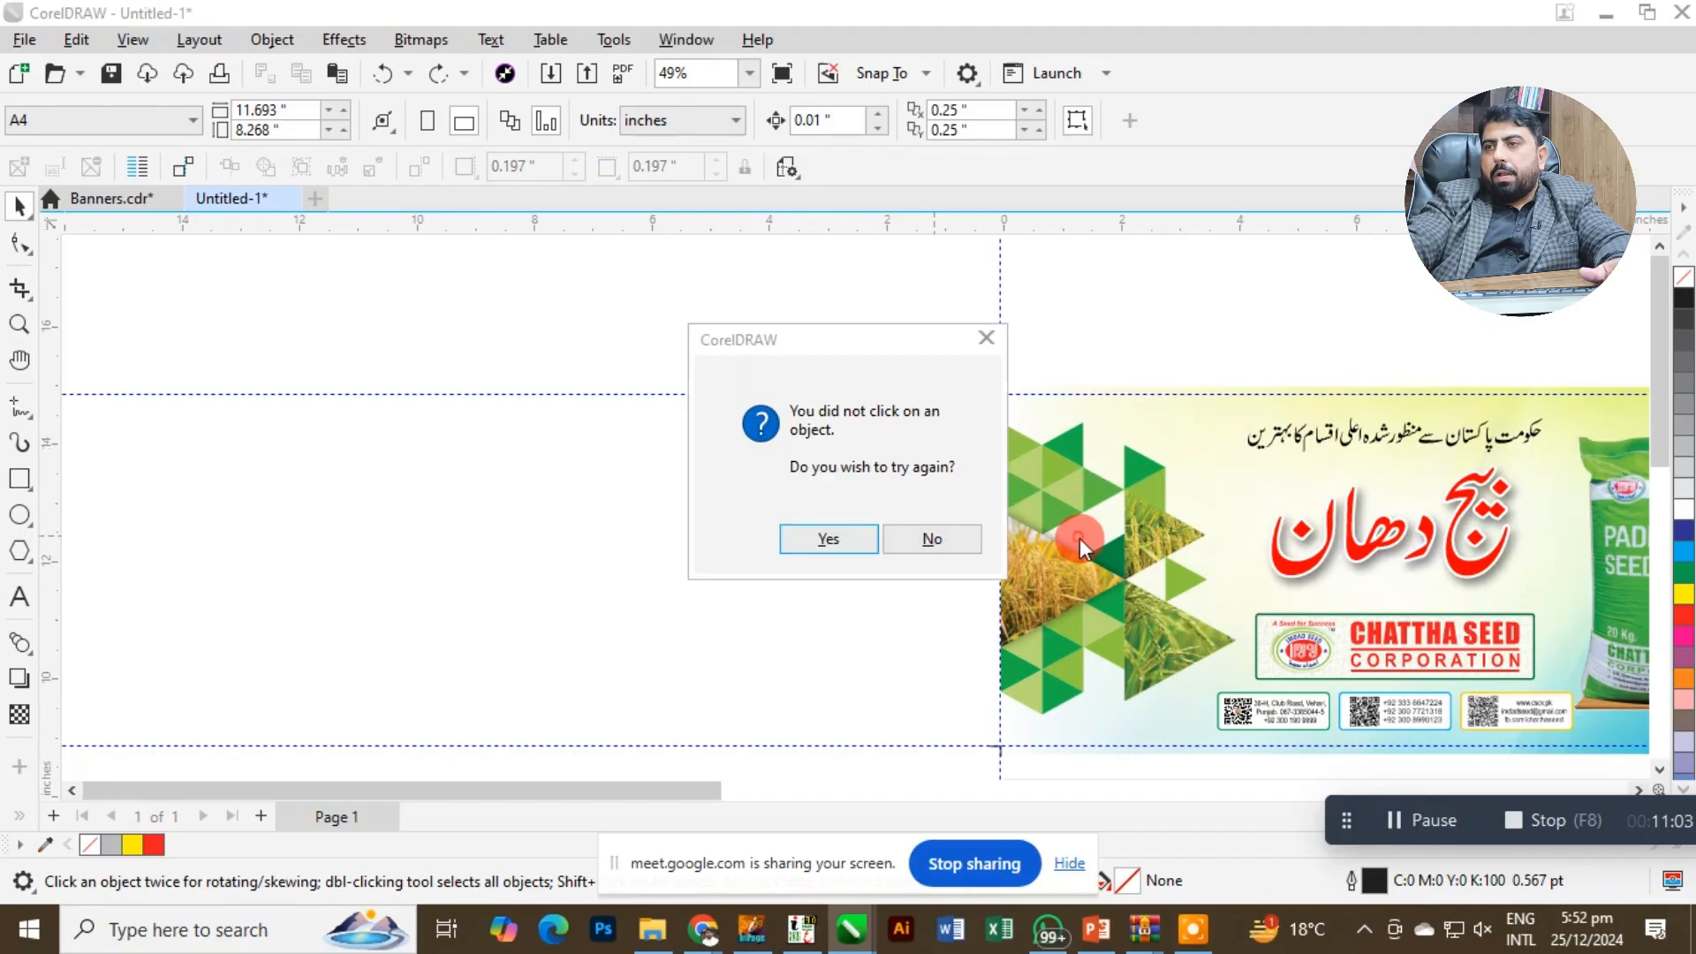
pyautogui.click(941, 531)
# Place a vertical guideline at X -0.137 inches along the background image's left edge to mark the bleed.
pyautogui.click(1127, 495)
pyautogui.press('F2')
pyautogui.moveTo(937, 405); pyautogui.dragTo(1106, 485)
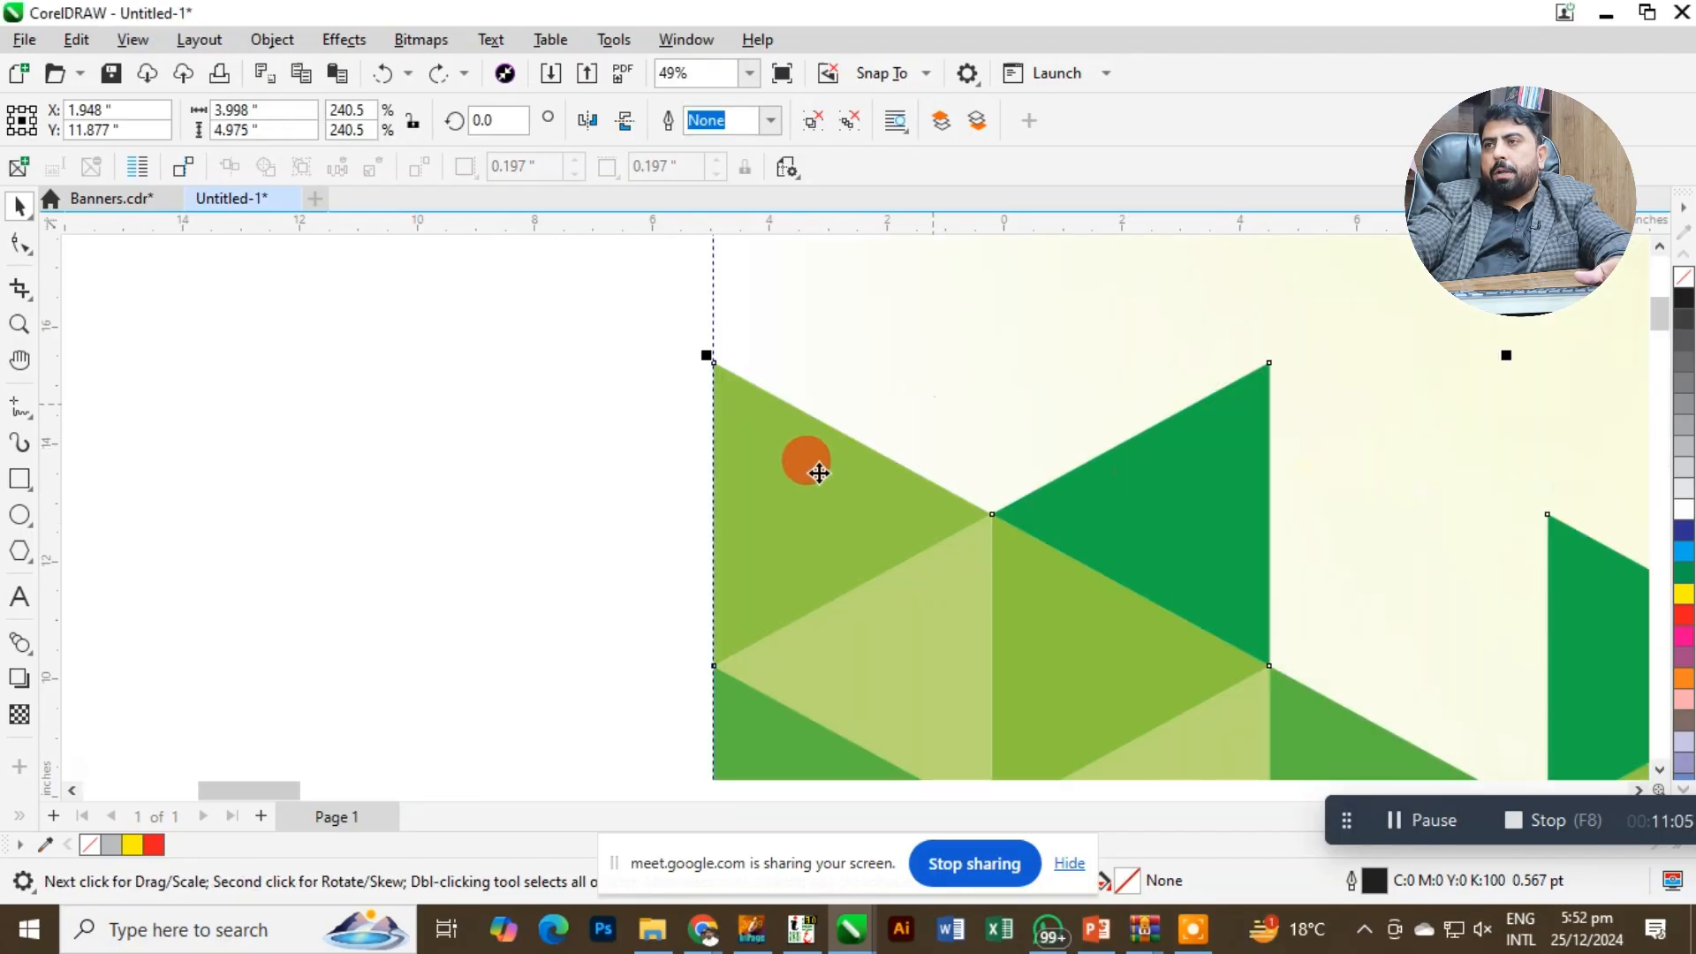
pyautogui.scroll(-1, 629, 388)
pyautogui.click(719, 329)
pyautogui.click(605, 277)
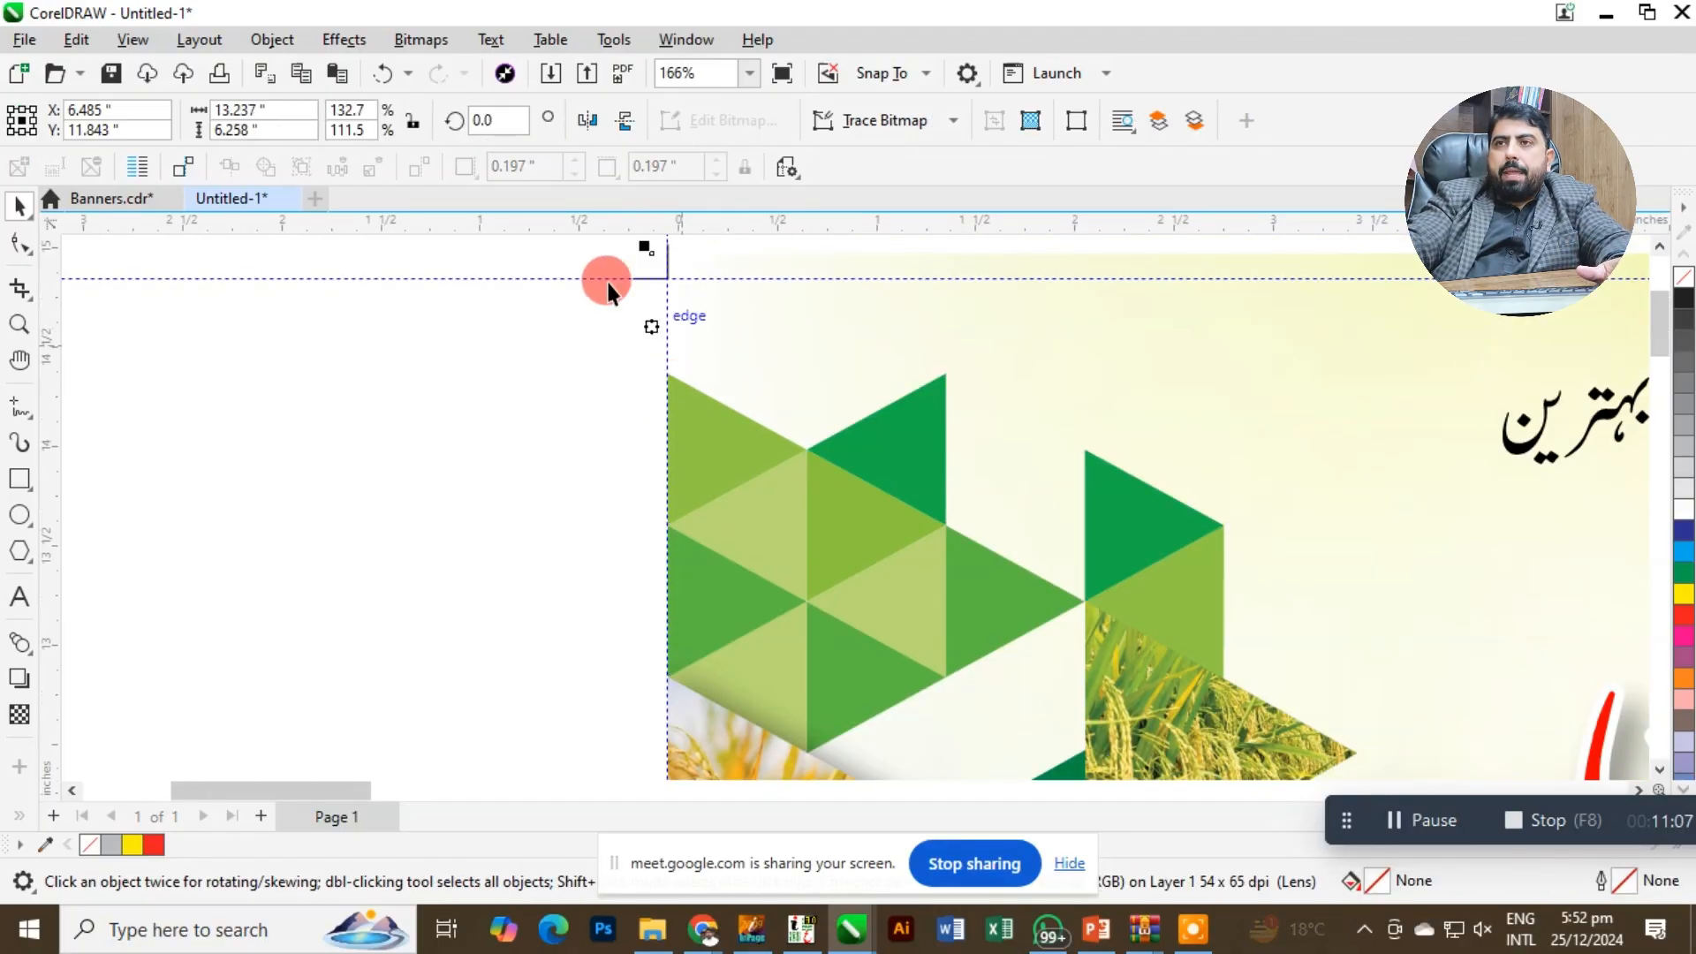
pyautogui.press('F4')
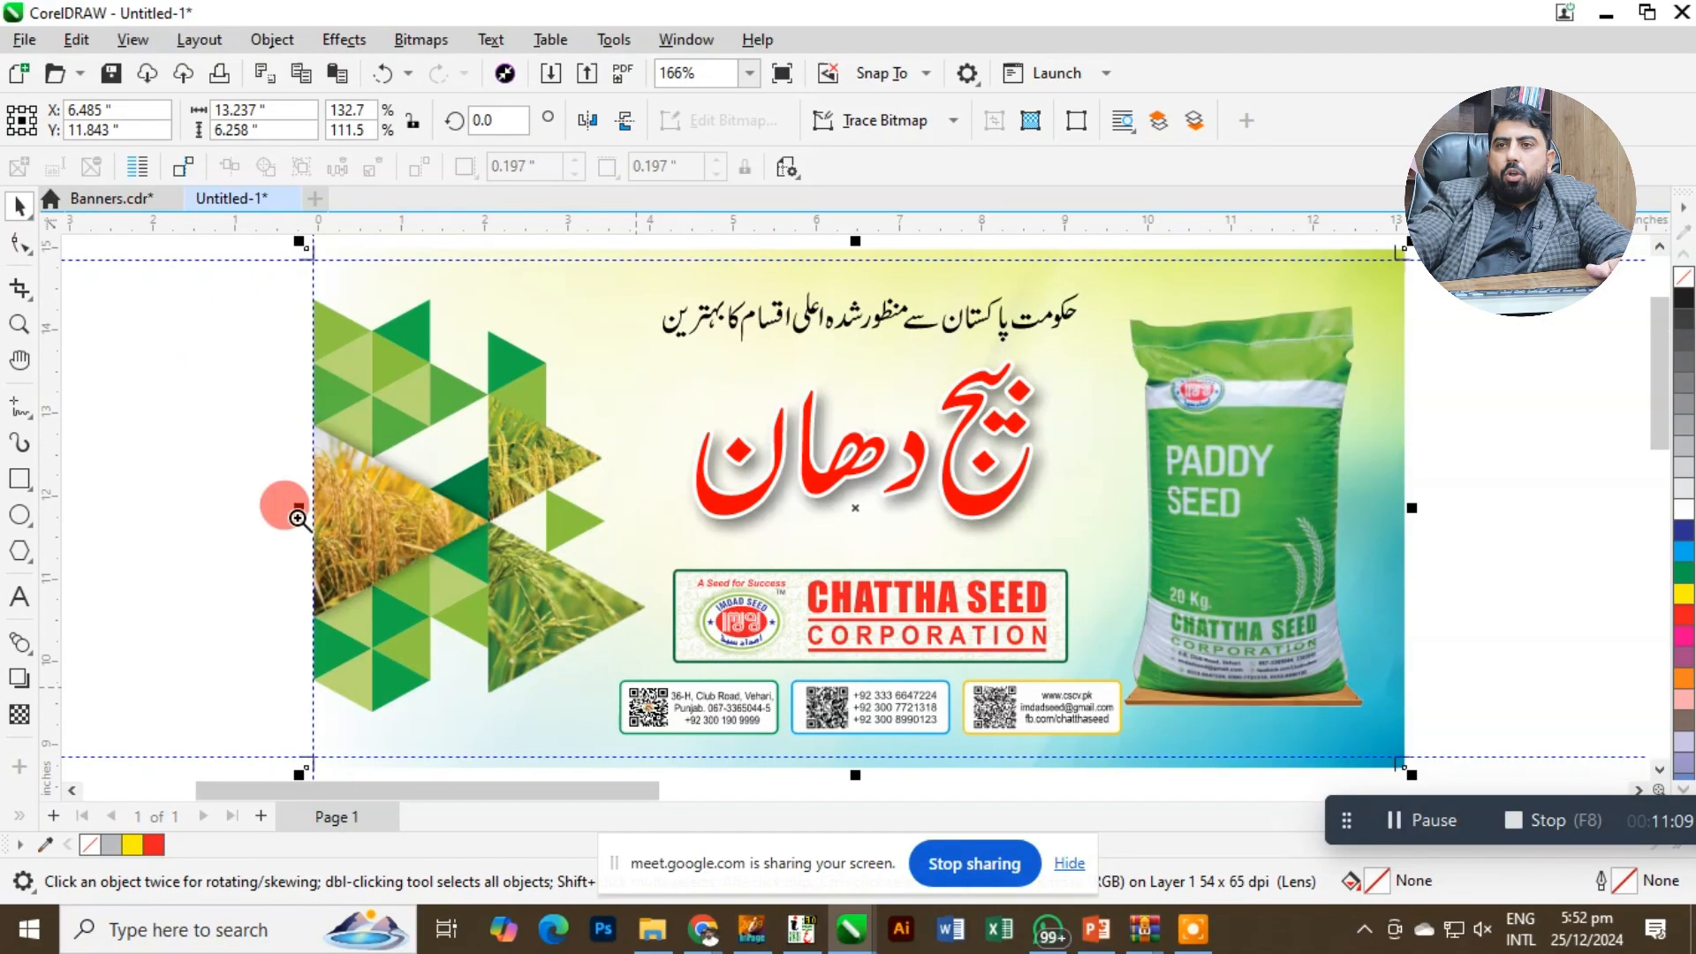
pyautogui.press('F2')
pyautogui.moveTo(273, 485); pyautogui.dragTo(392, 561)
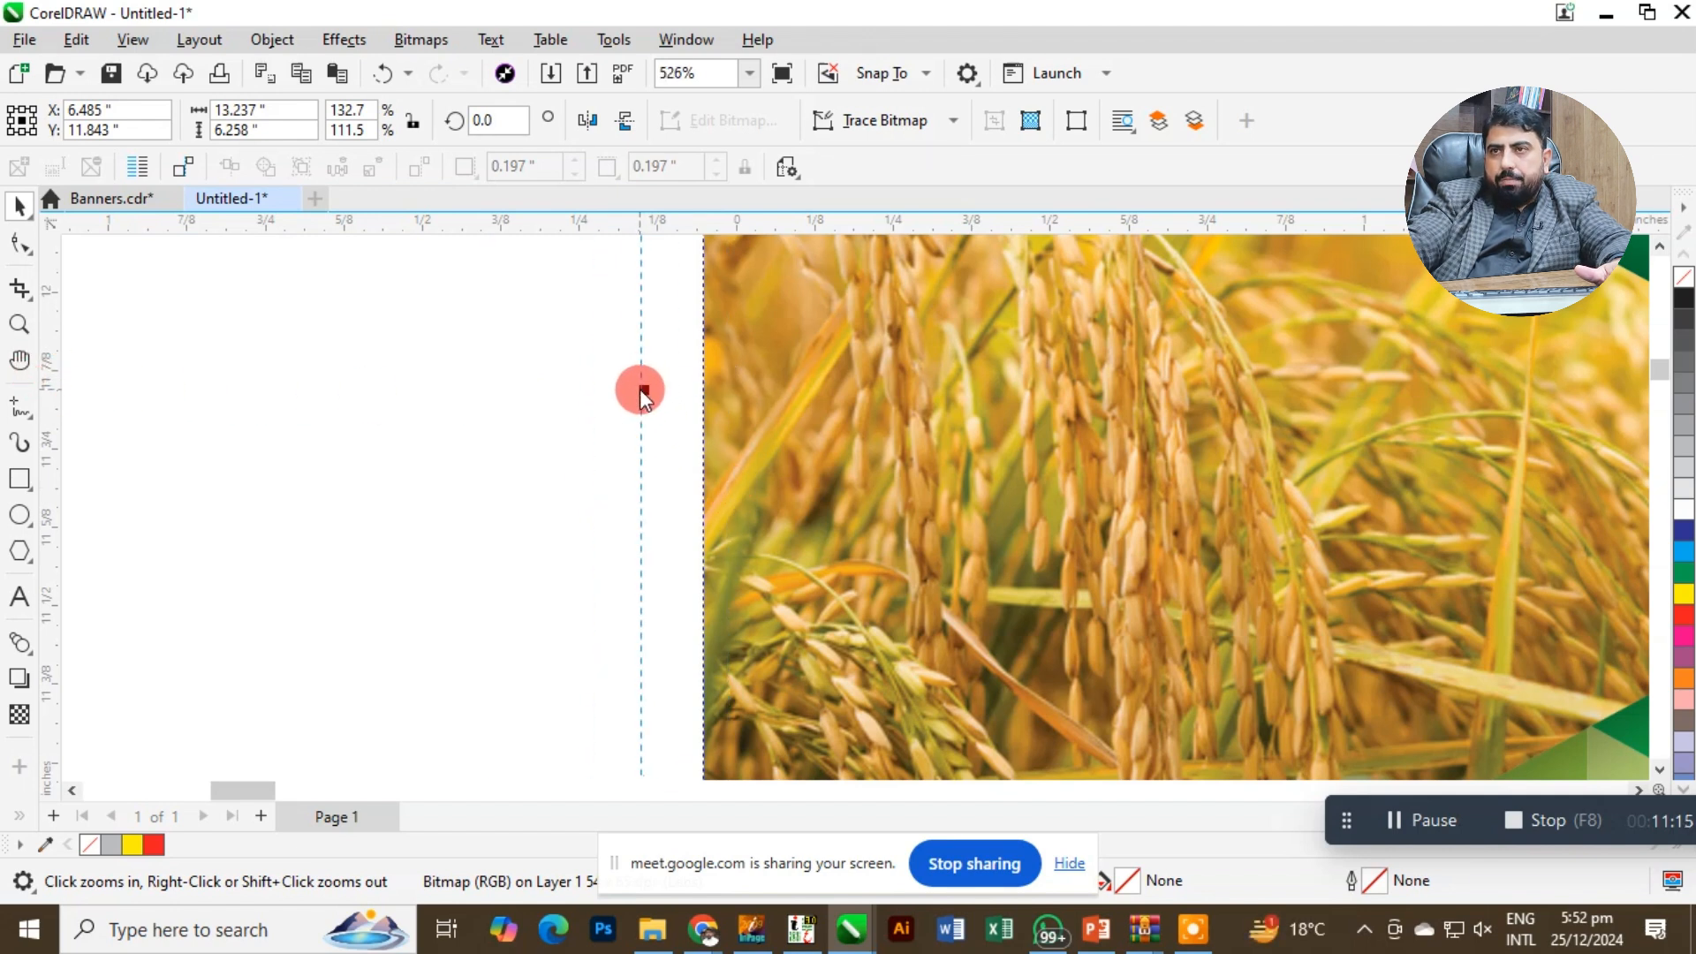
pyautogui.moveTo(639, 388); pyautogui.dragTo(693, 434)
pyautogui.press('F2')
pyautogui.moveTo(845, 429); pyautogui.dragTo(831, 432)
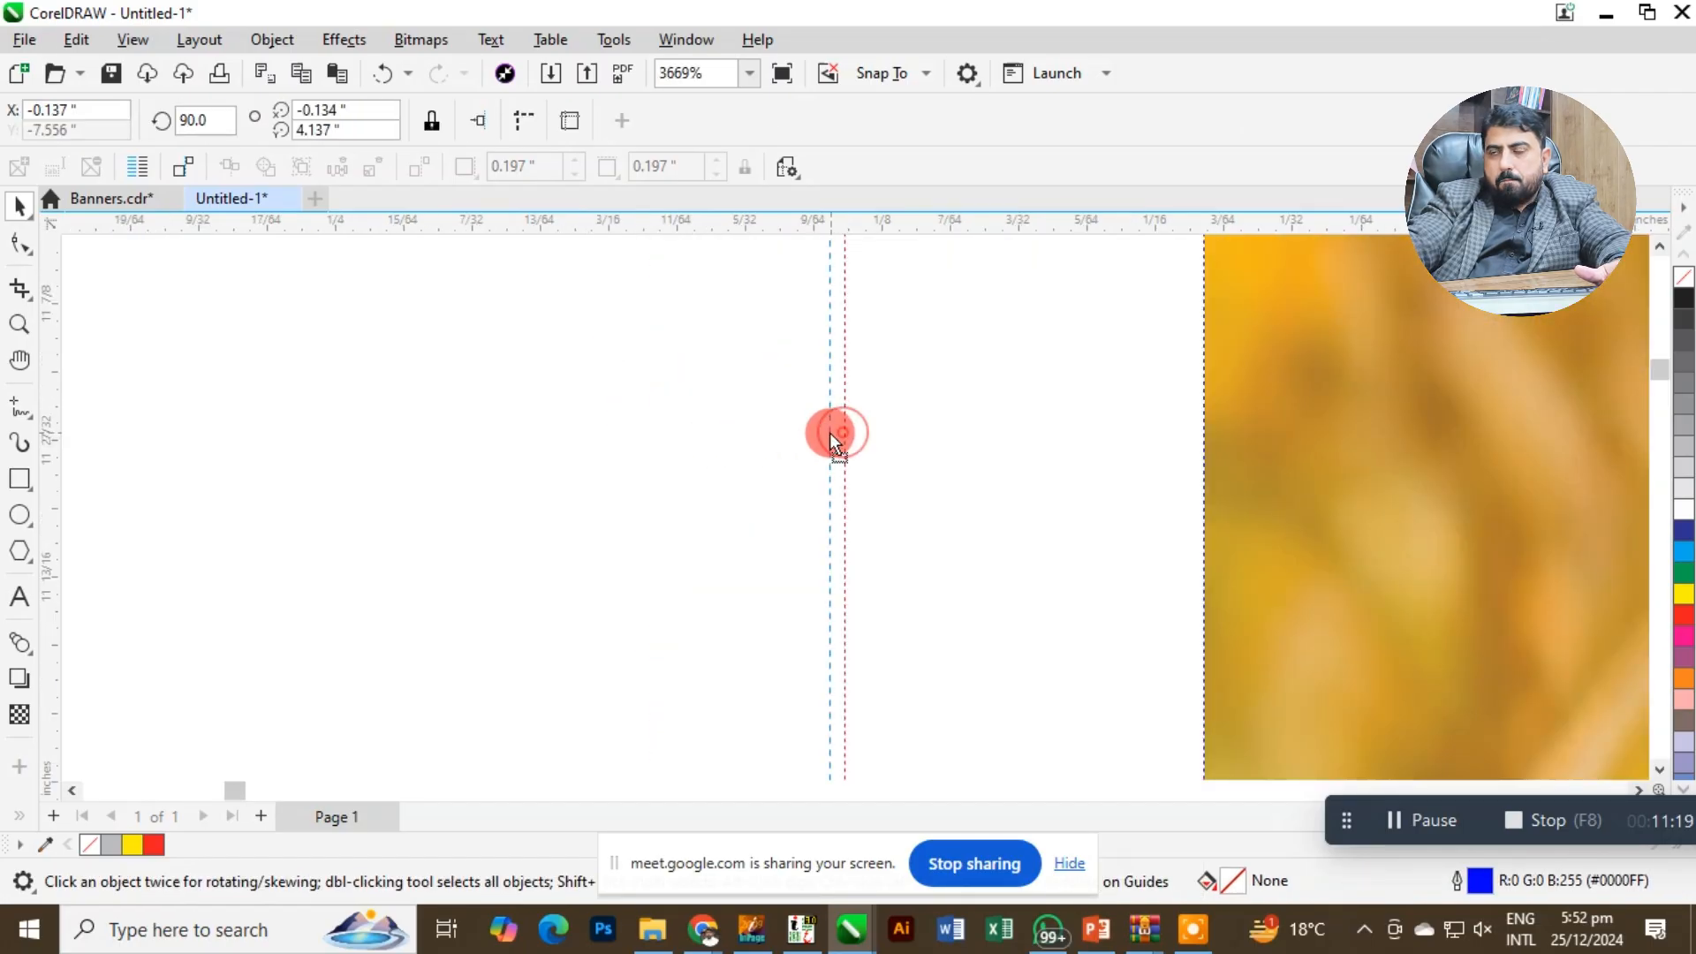
pyautogui.scroll(-3, 859, 481)
pyautogui.scroll(-5, 864, 437)
# Move the upper-left node of the topmost light green triangle outward onto the left bleed guideline.
pyautogui.press('F2')
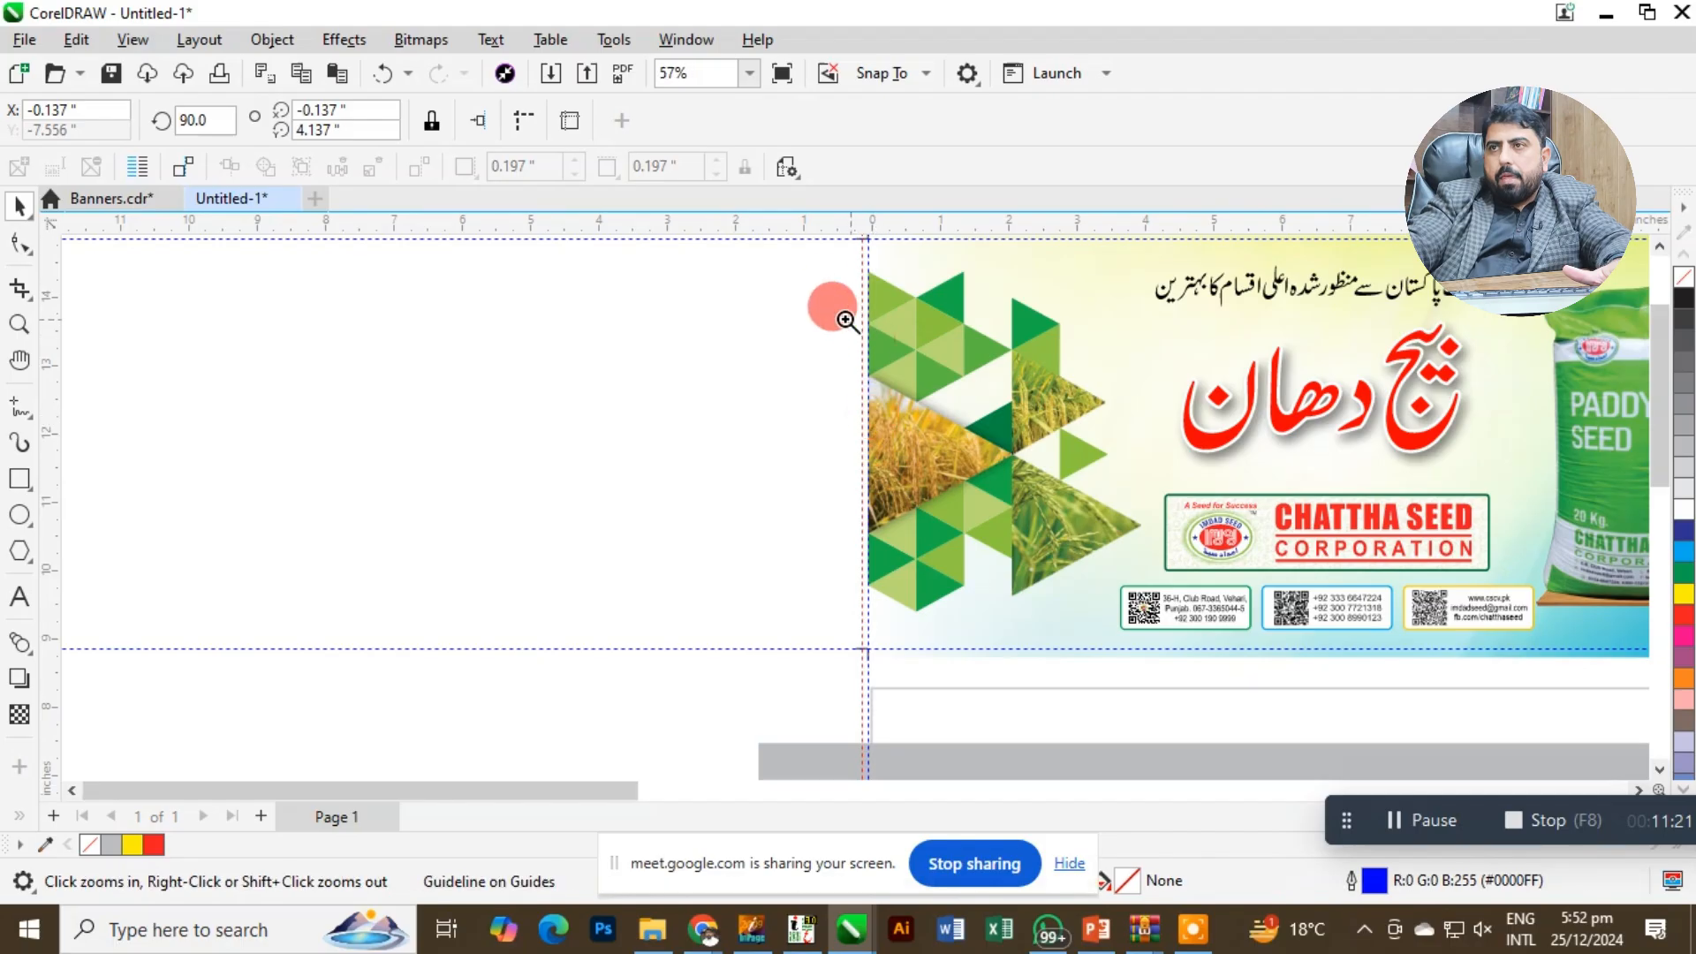
pyautogui.moveTo(835, 270); pyautogui.dragTo(941, 319)
pyautogui.press('space')
pyautogui.click(702, 364)
pyautogui.scroll(-1, 692, 371)
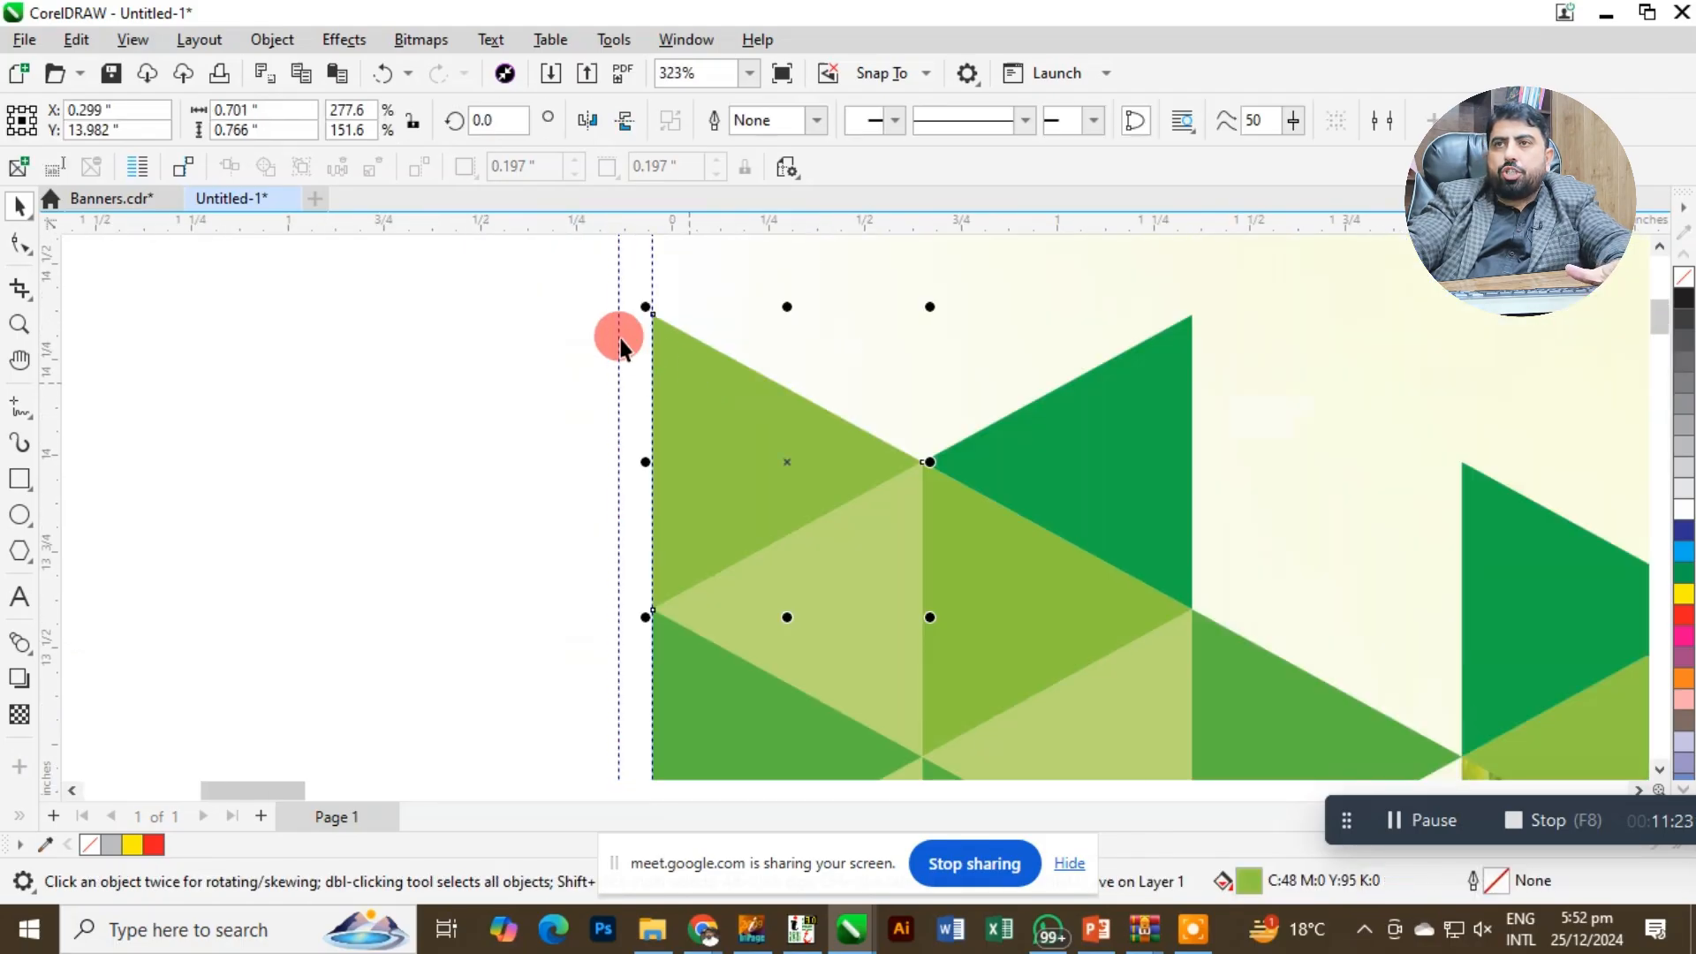
pyautogui.click(40, 254)
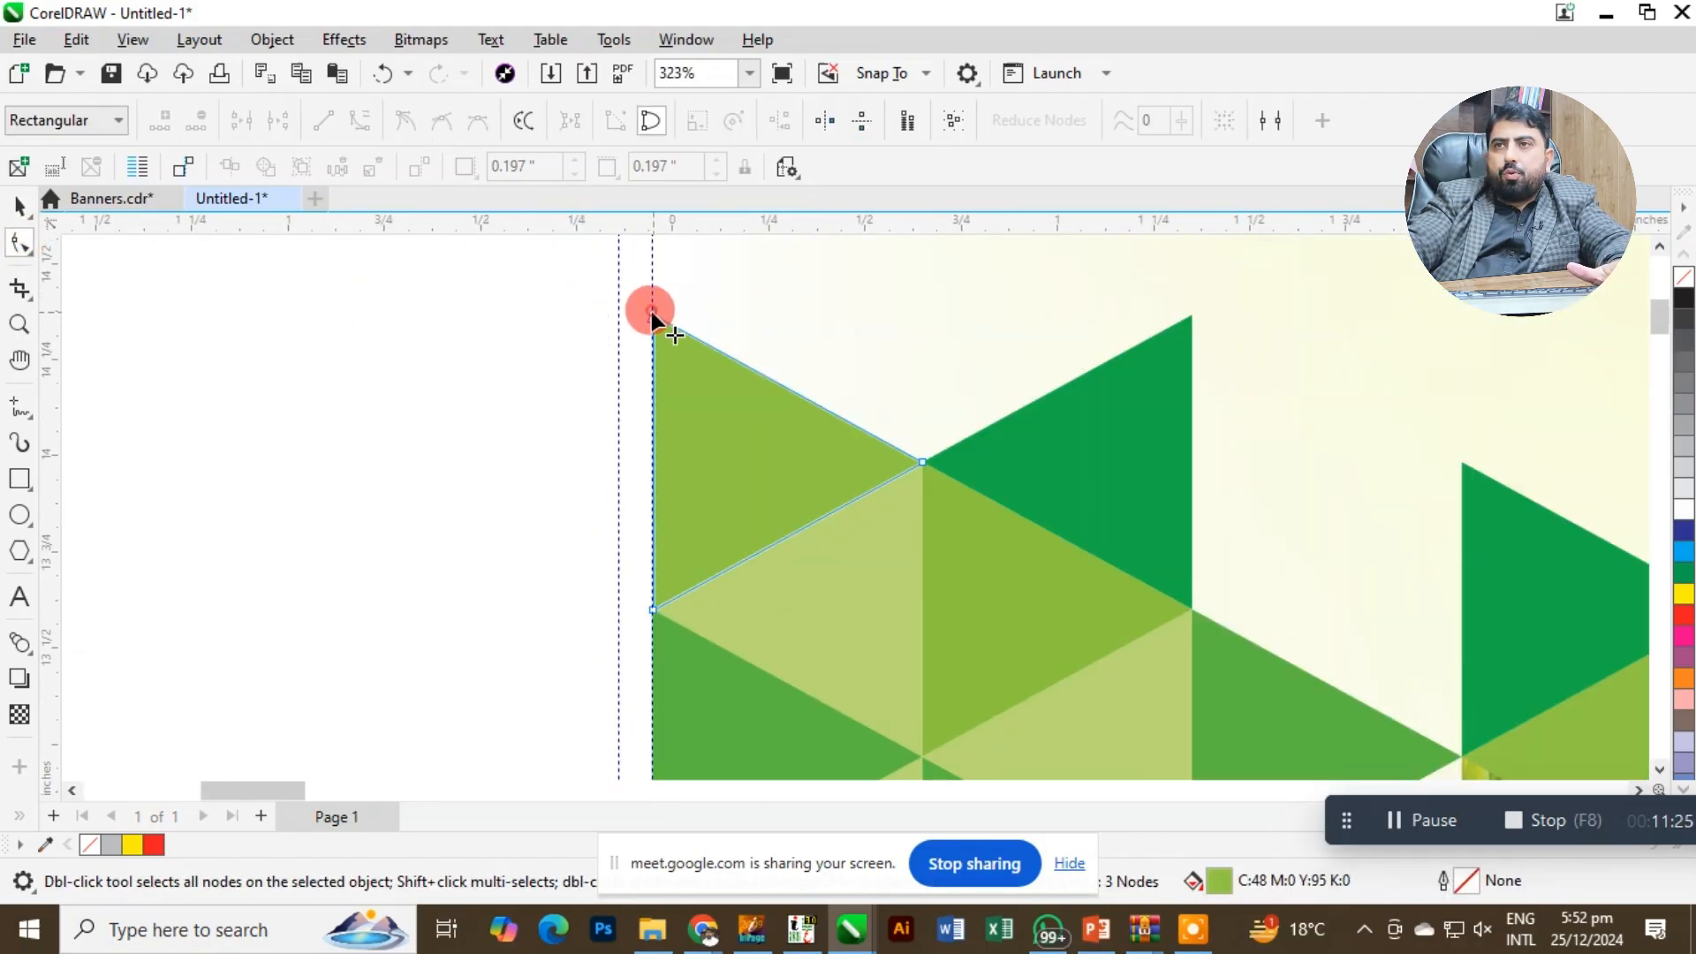
pyautogui.moveTo(651, 312); pyautogui.dragTo(619, 295)
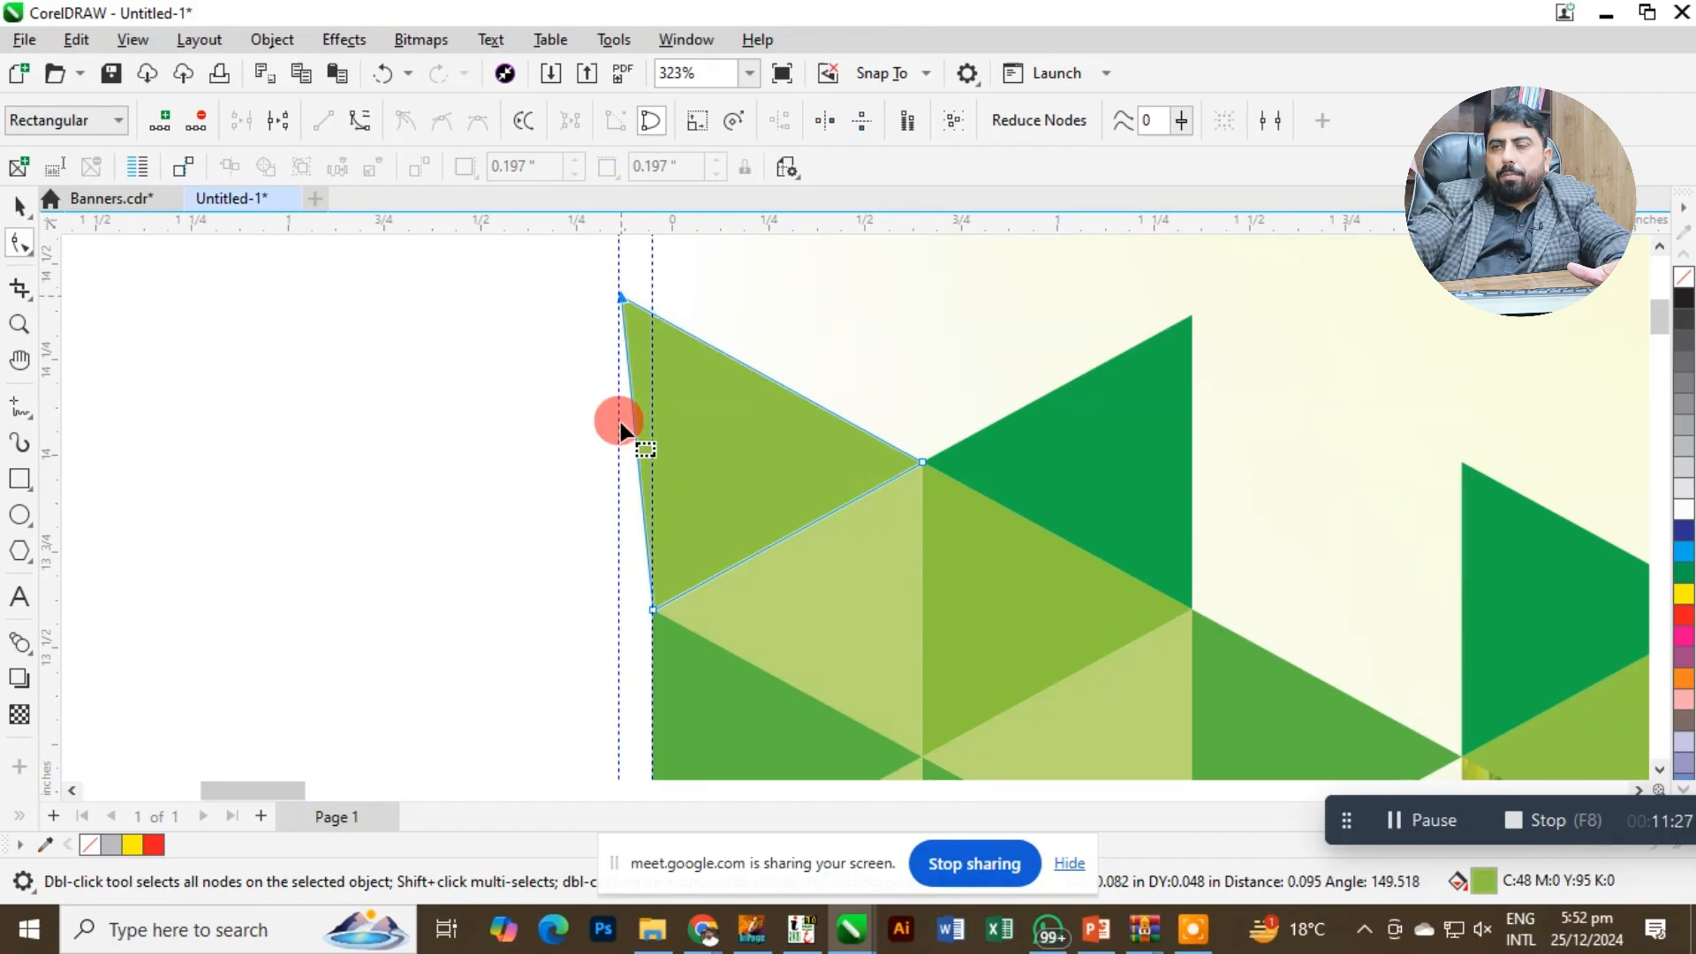
# Try moving the topmost triangle's lower-left node out to the bleed guideline, and undo the move.
pyautogui.moveTo(651, 600); pyautogui.dragTo(620, 622)
pyautogui.click(700, 652)
pyautogui.click(652, 612)
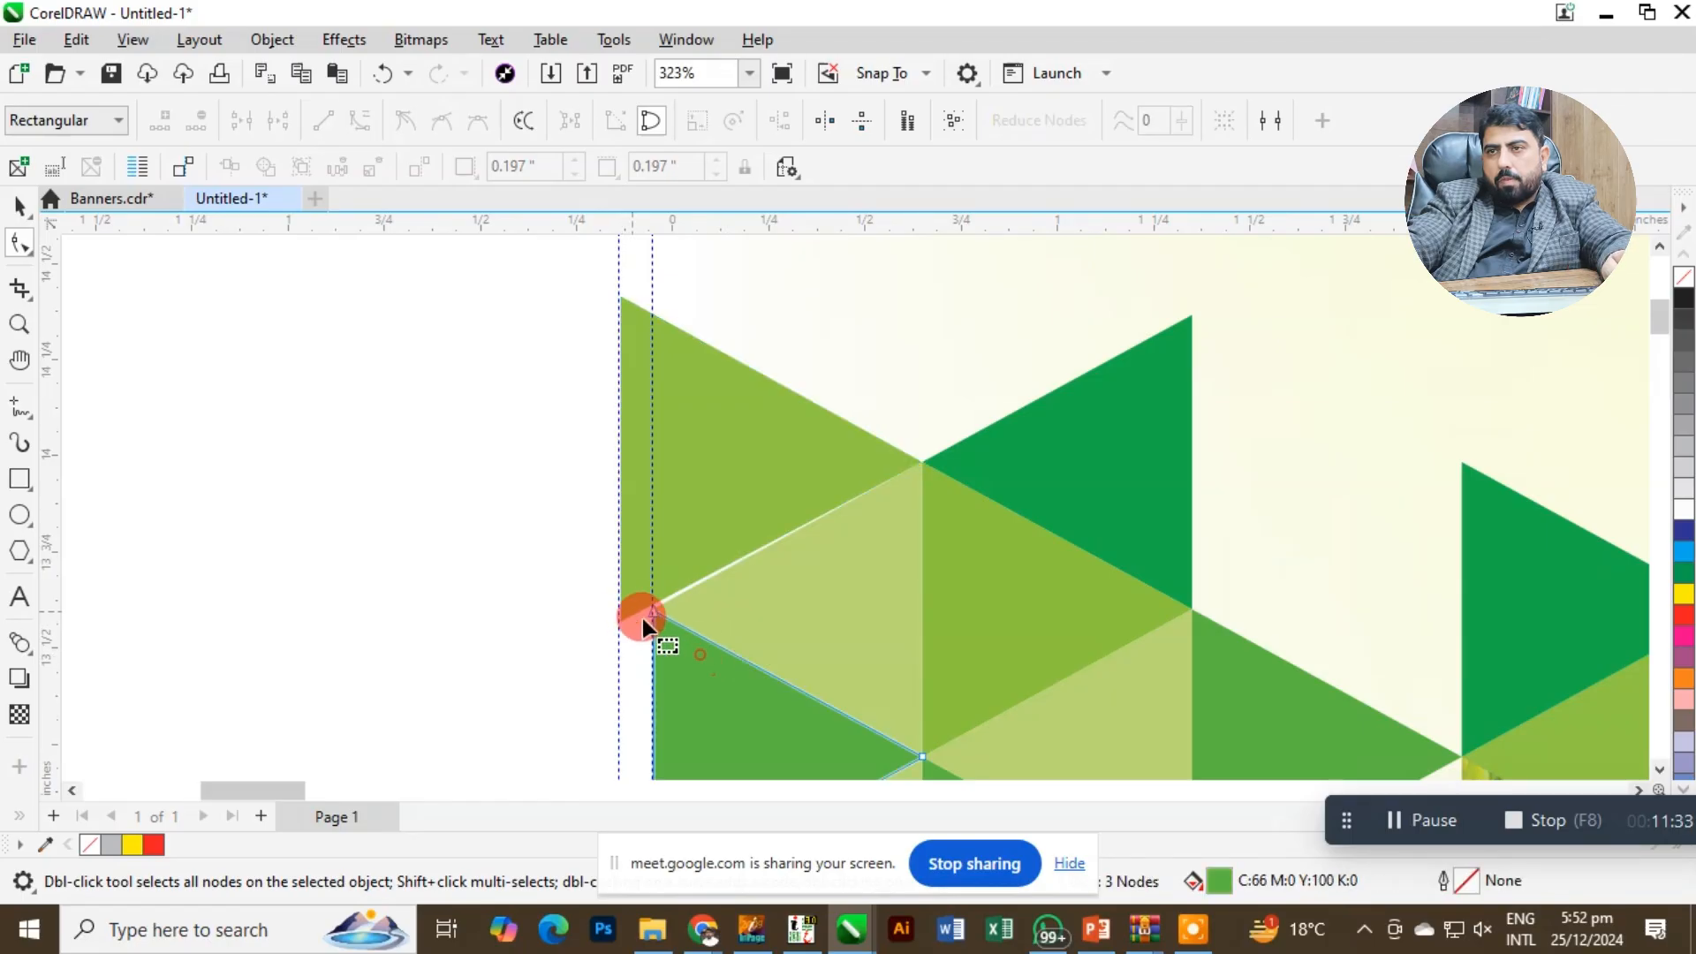
pyautogui.hotkey('ctrl', 'z')
# Move the topmost triangle's lower-left node onto the bleed guideline, keeping its lower edge close to its original slope.
pyautogui.press('F2')
pyautogui.moveTo(563, 504); pyautogui.dragTo(865, 713)
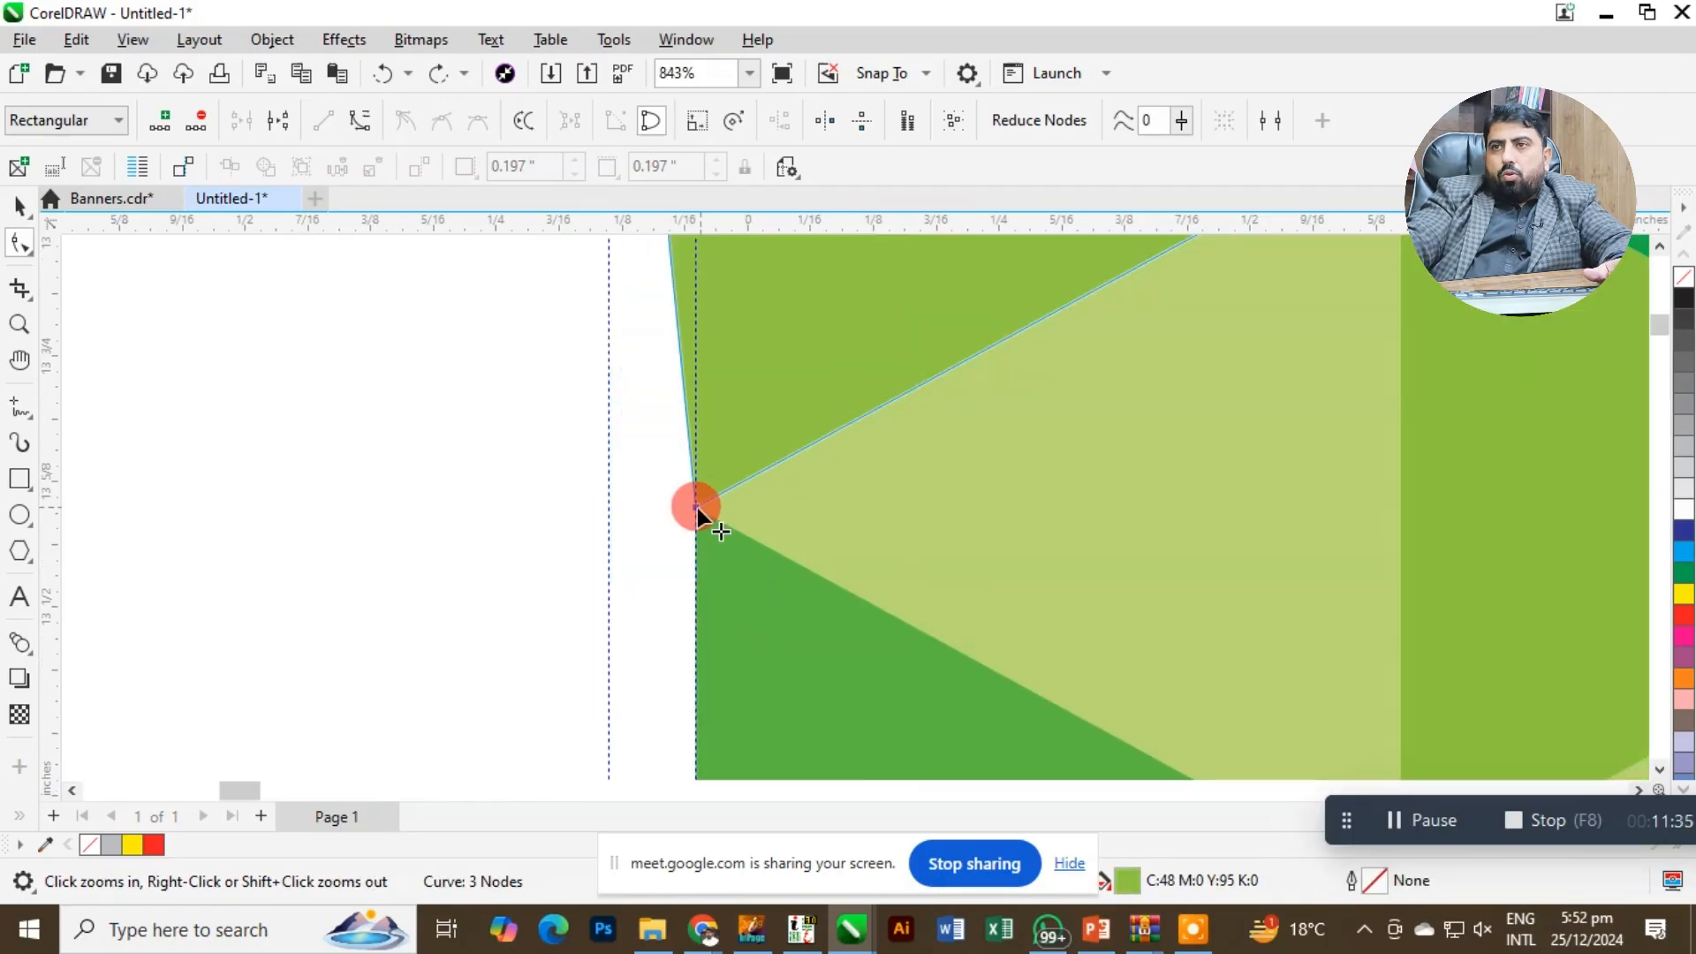
pyautogui.moveTo(695, 507)
pyautogui.mouseDown()
pyautogui.moveTo(627, 521)
pyautogui.moveTo(611, 556)
pyautogui.moveTo(602, 533)
pyautogui.moveTo(609, 558)
pyautogui.mouseUp()
pyautogui.press('F2')
pyautogui.moveTo(488, 420); pyautogui.dragTo(753, 670)
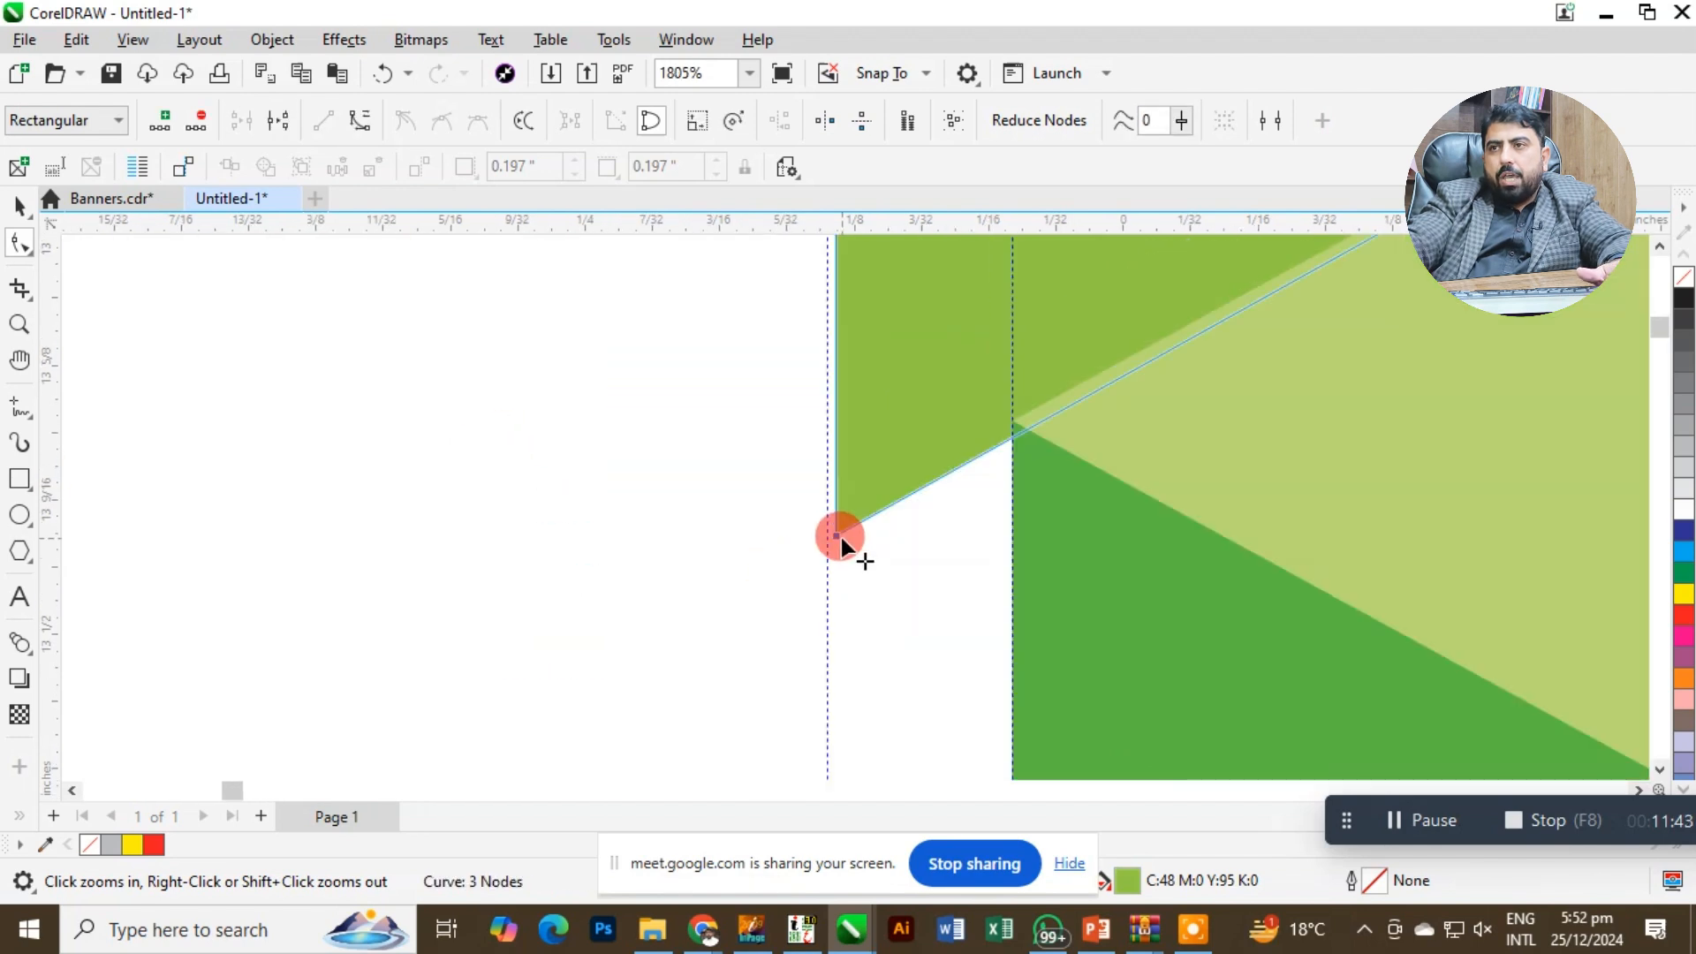
pyautogui.moveTo(839, 537); pyautogui.dragTo(828, 521)
# Extend the upper-left node of the green triangle below to the bleed guideline, and fine-tune the topmost triangle's lower-left node.
pyautogui.click(1046, 527)
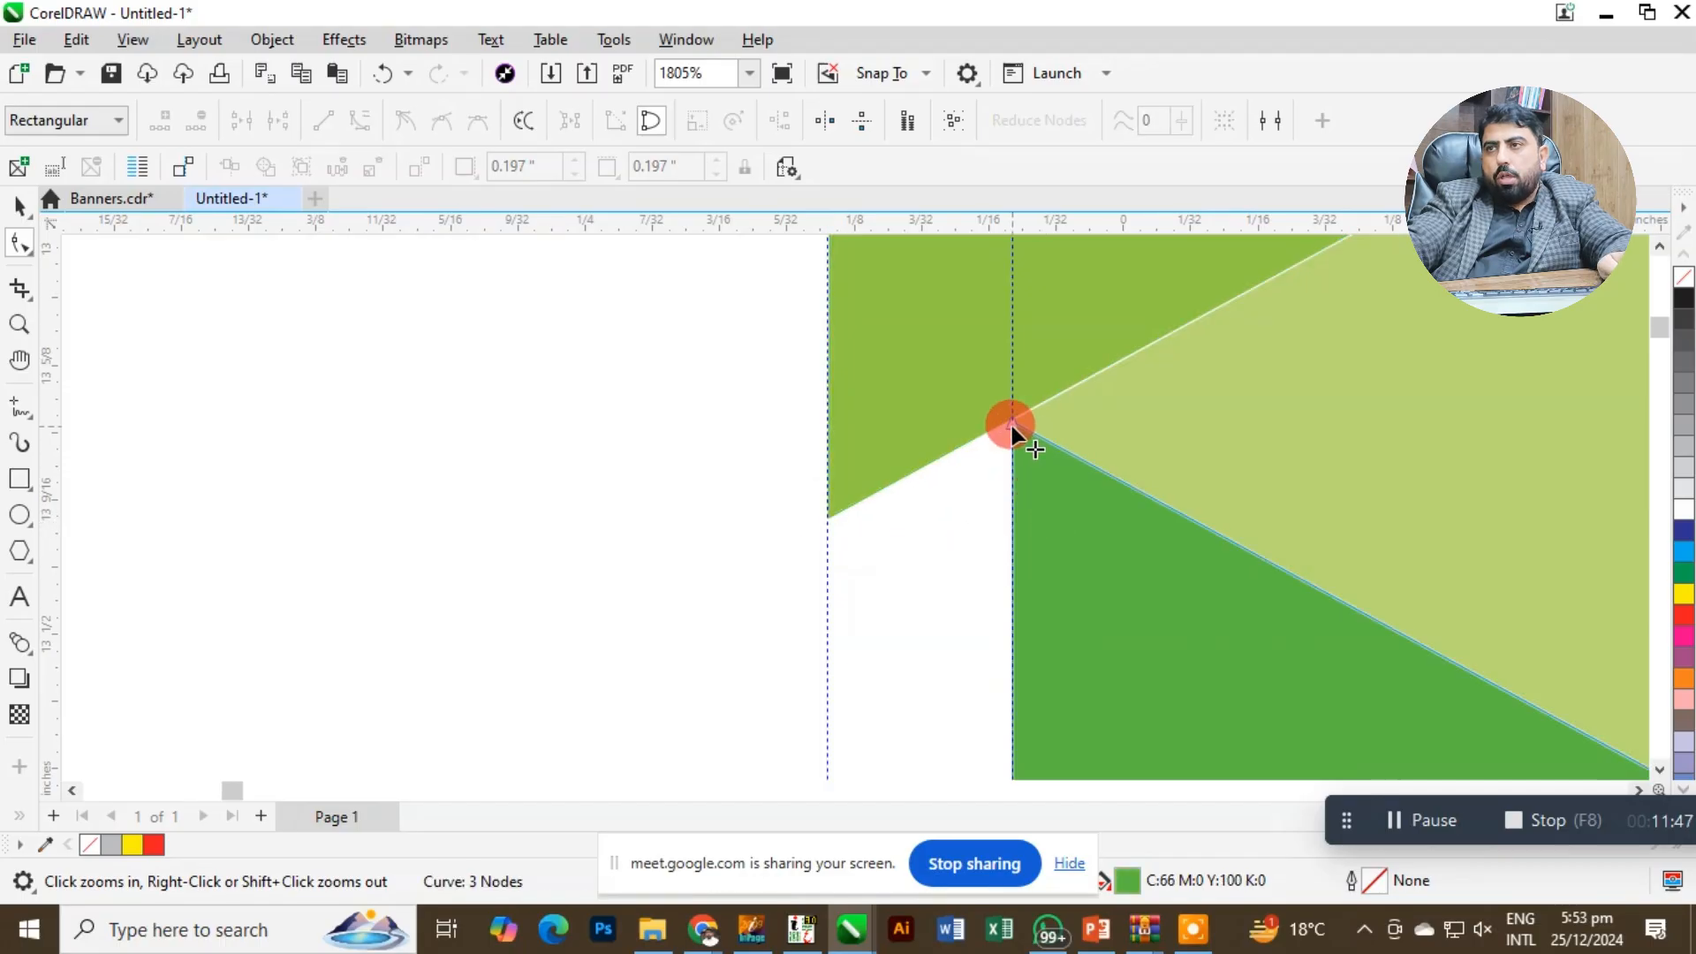
pyautogui.moveTo(1010, 426); pyautogui.dragTo(823, 325)
pyautogui.click(1070, 373)
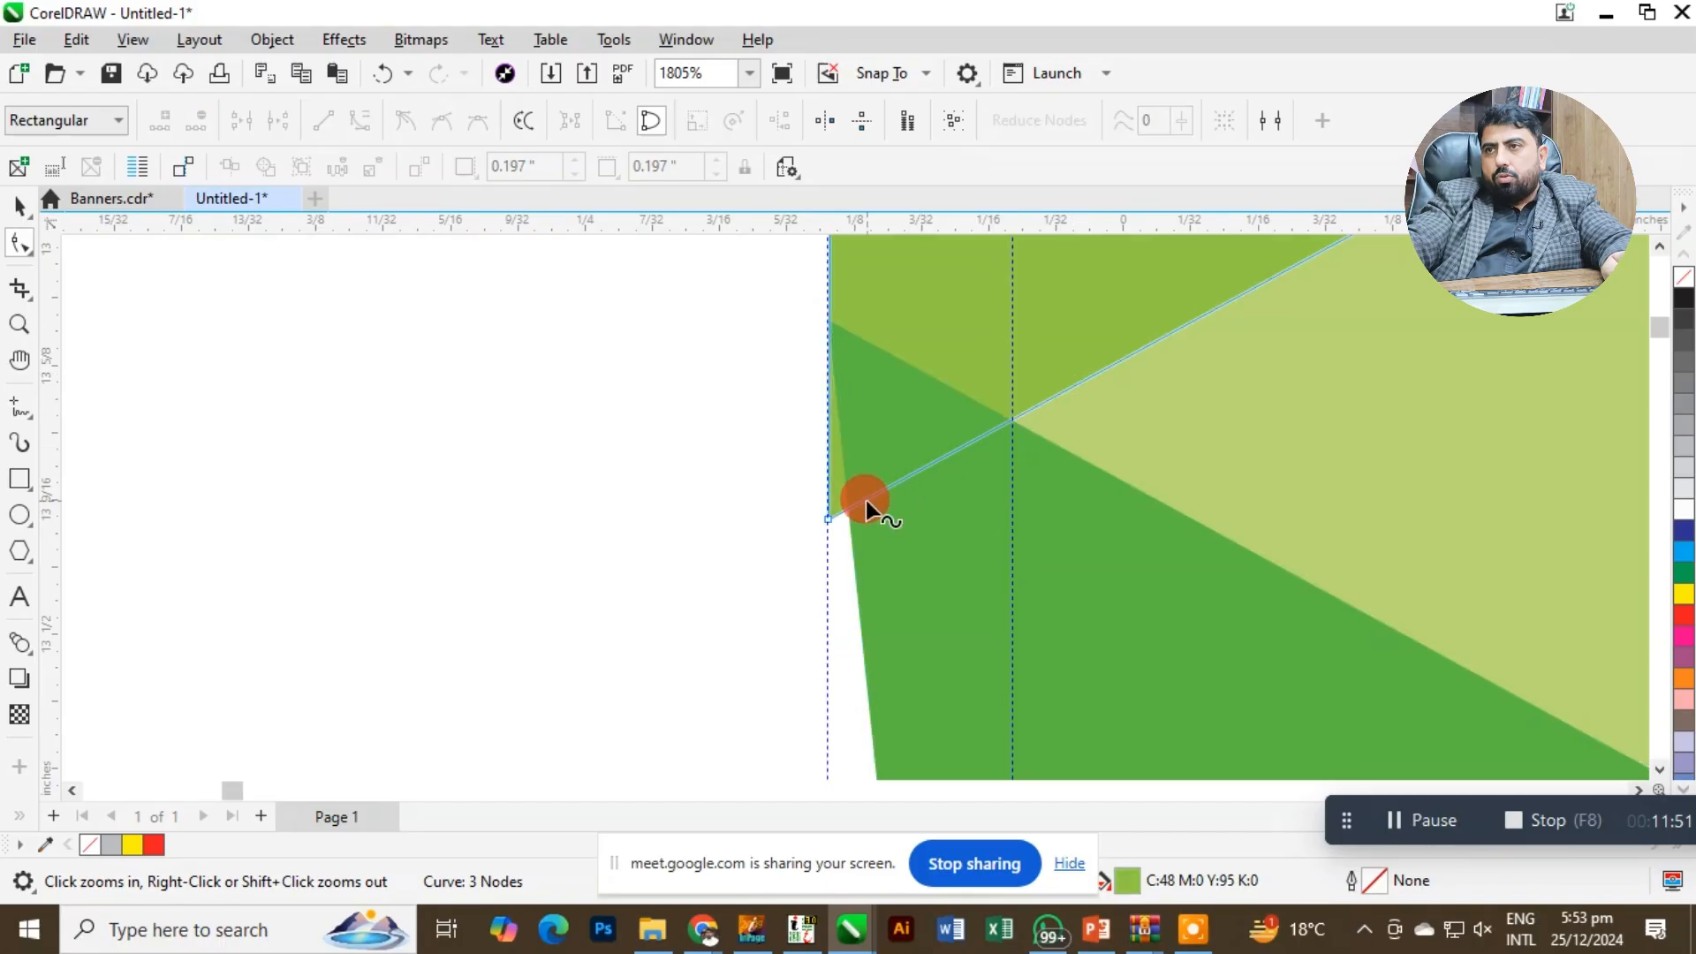
pyautogui.moveTo(707, 327); pyautogui.dragTo(1124, 575)
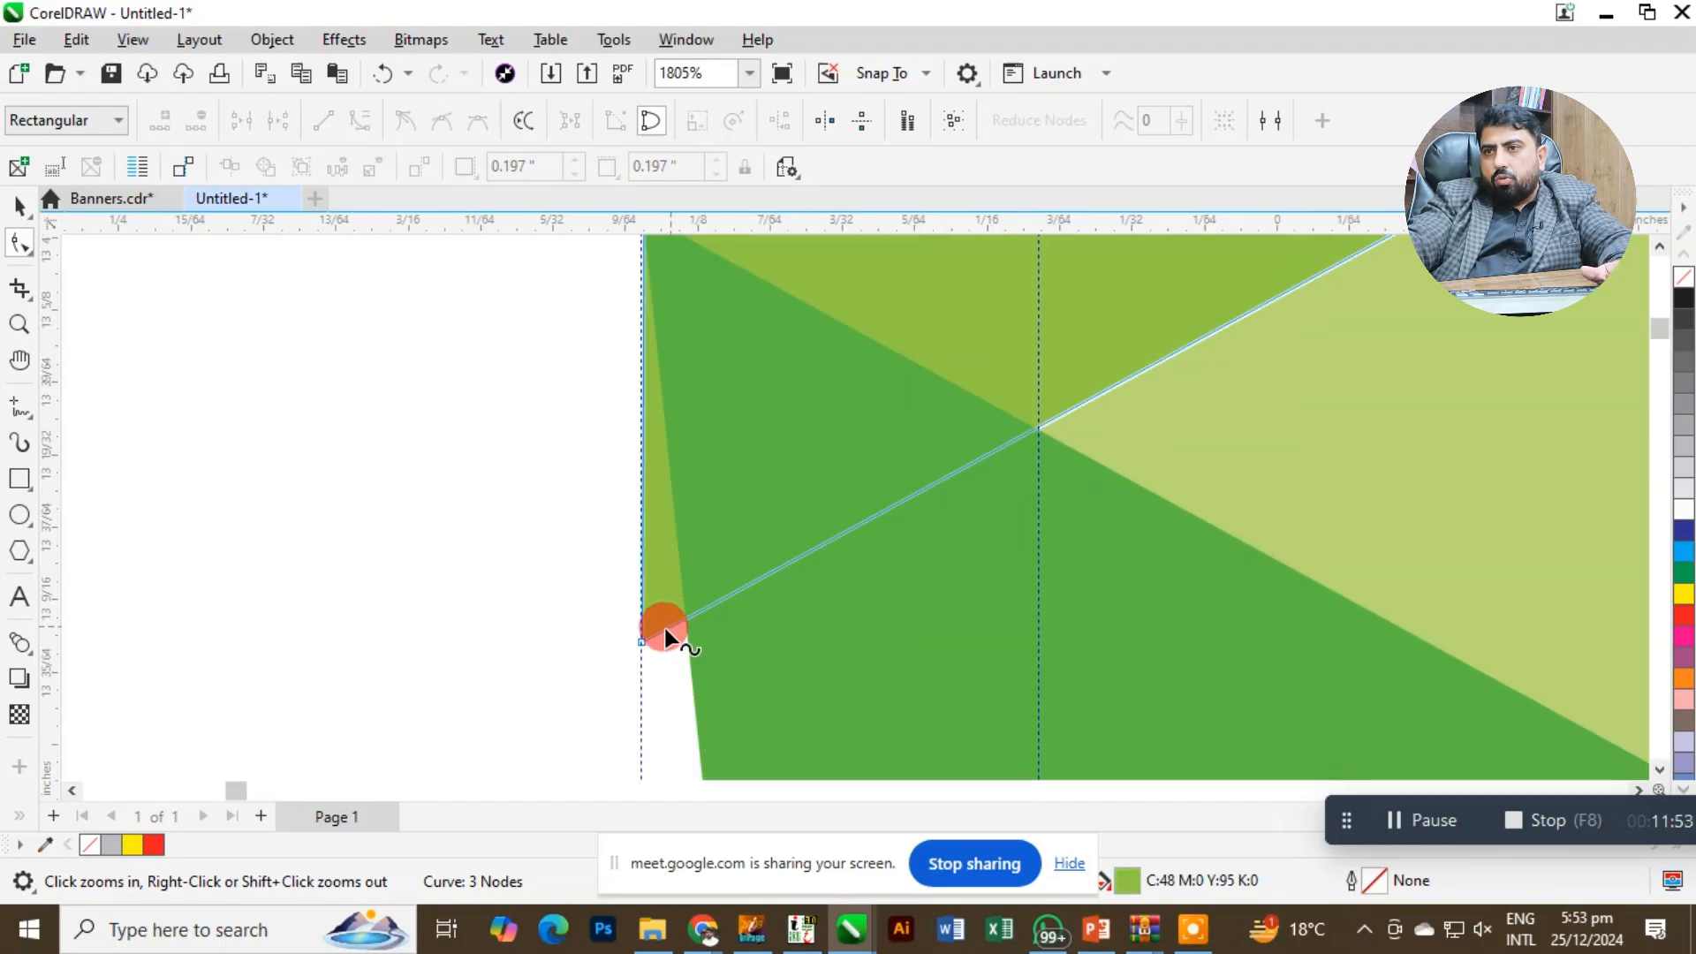
pyautogui.moveTo(643, 639); pyautogui.dragTo(643, 650)
# Move the lower-left node of the second green triangle outward onto the bleed guideline.
pyautogui.scroll(-4, 802, 638)
pyautogui.scroll(-3, 811, 681)
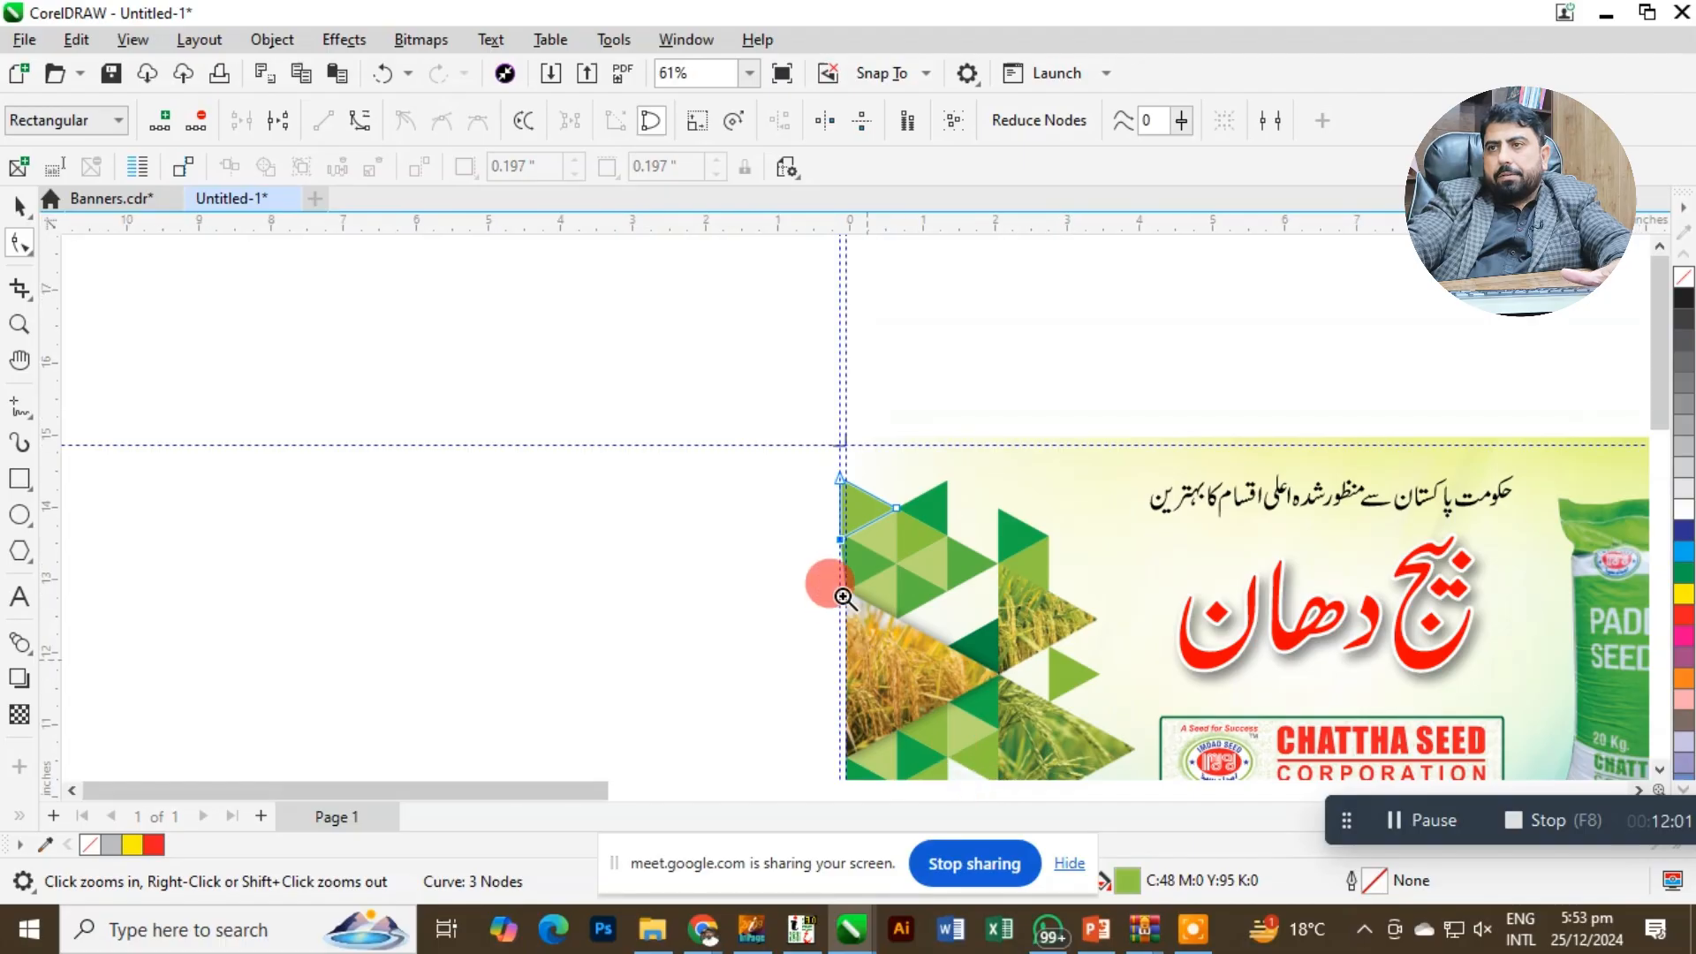
pyautogui.scroll(3, 848, 530)
pyautogui.click(834, 420)
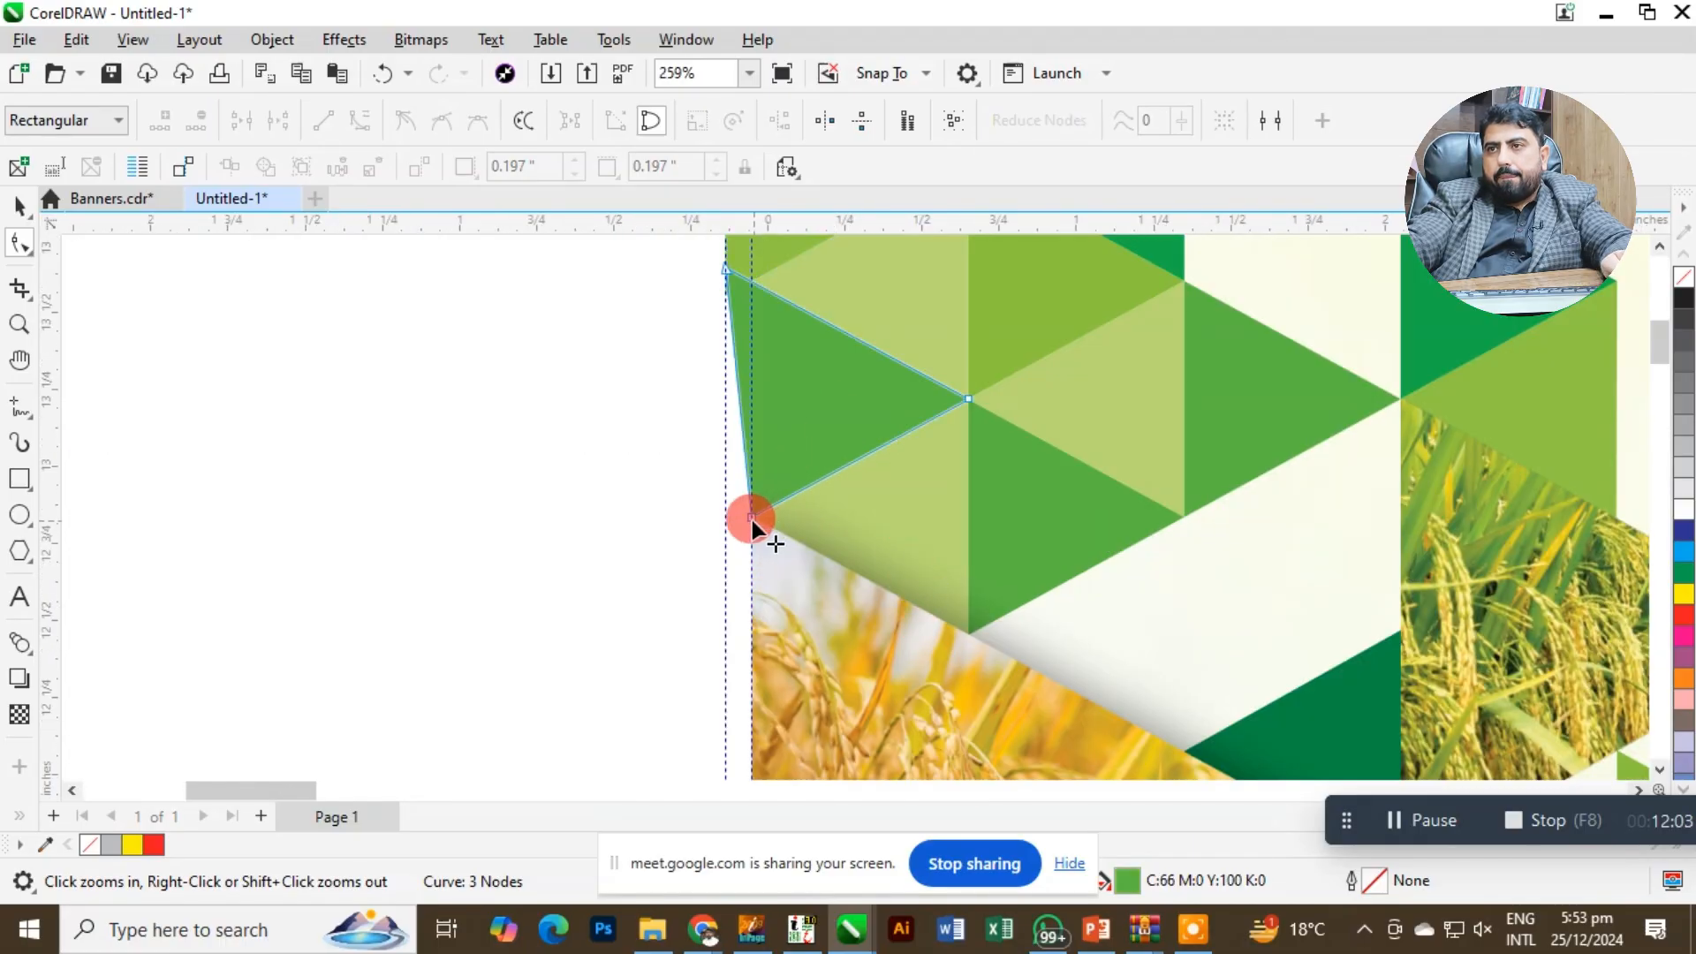
pyautogui.moveTo(751, 521); pyautogui.dragTo(724, 549)
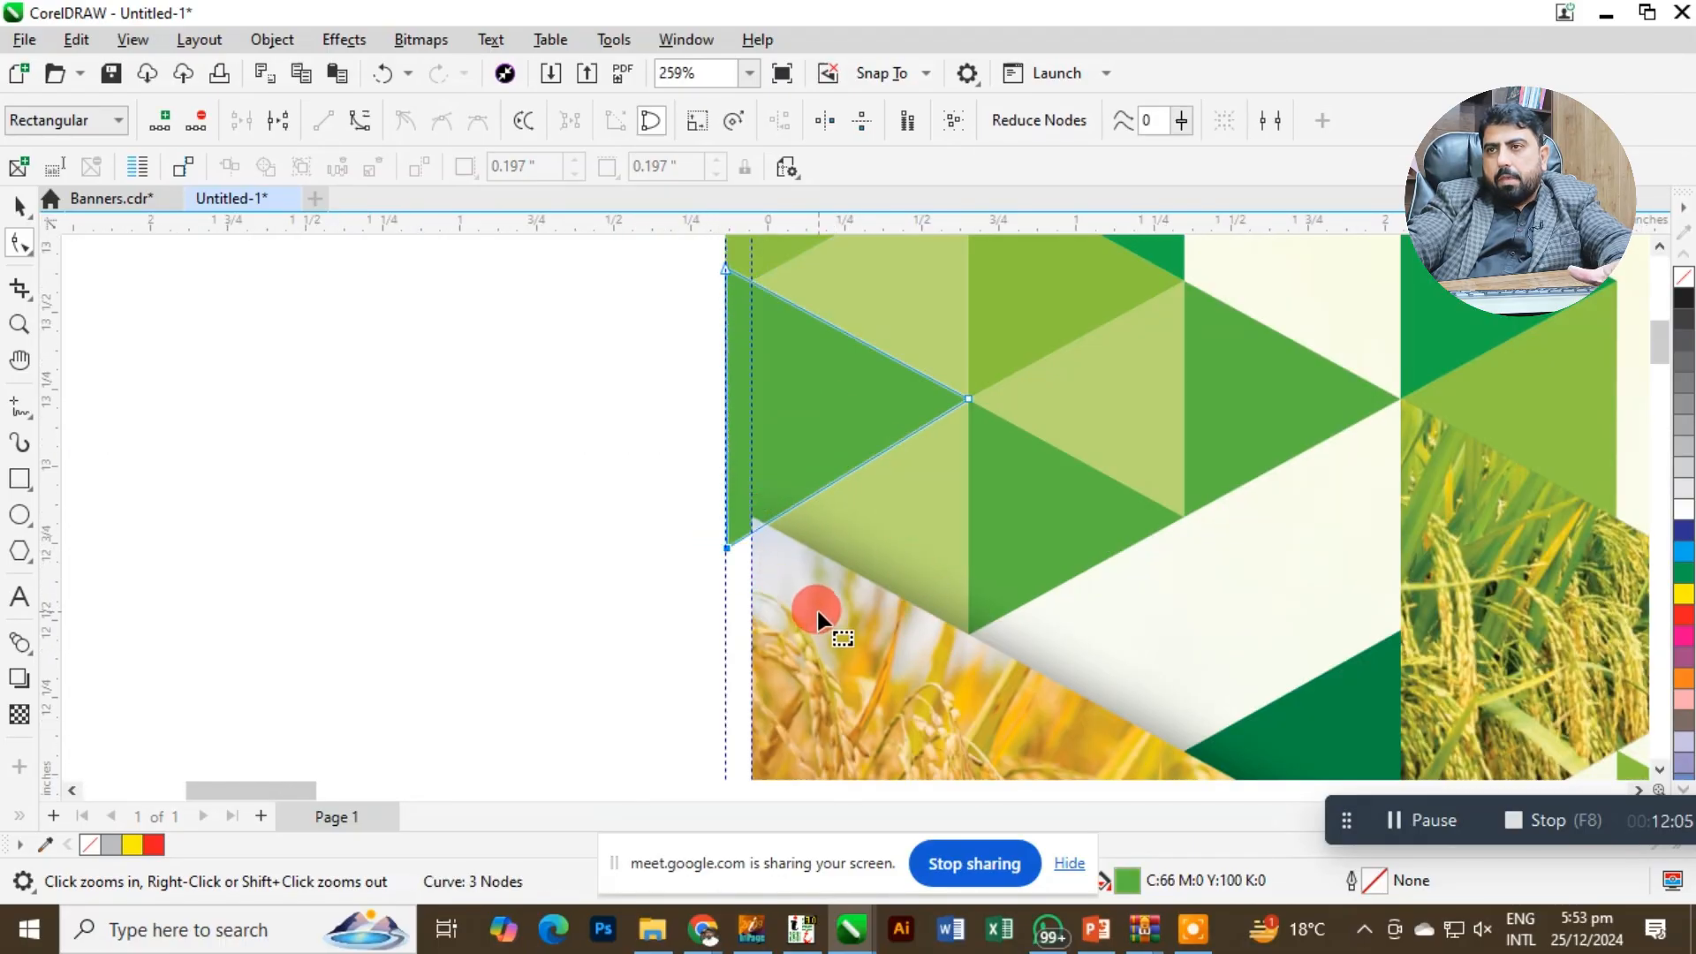
# Extend both left nodes of the dark green triangle below the rice photo outward to the bleed guideline.
pyautogui.scroll(-4, 813, 610)
pyautogui.scroll(2, 786, 618)
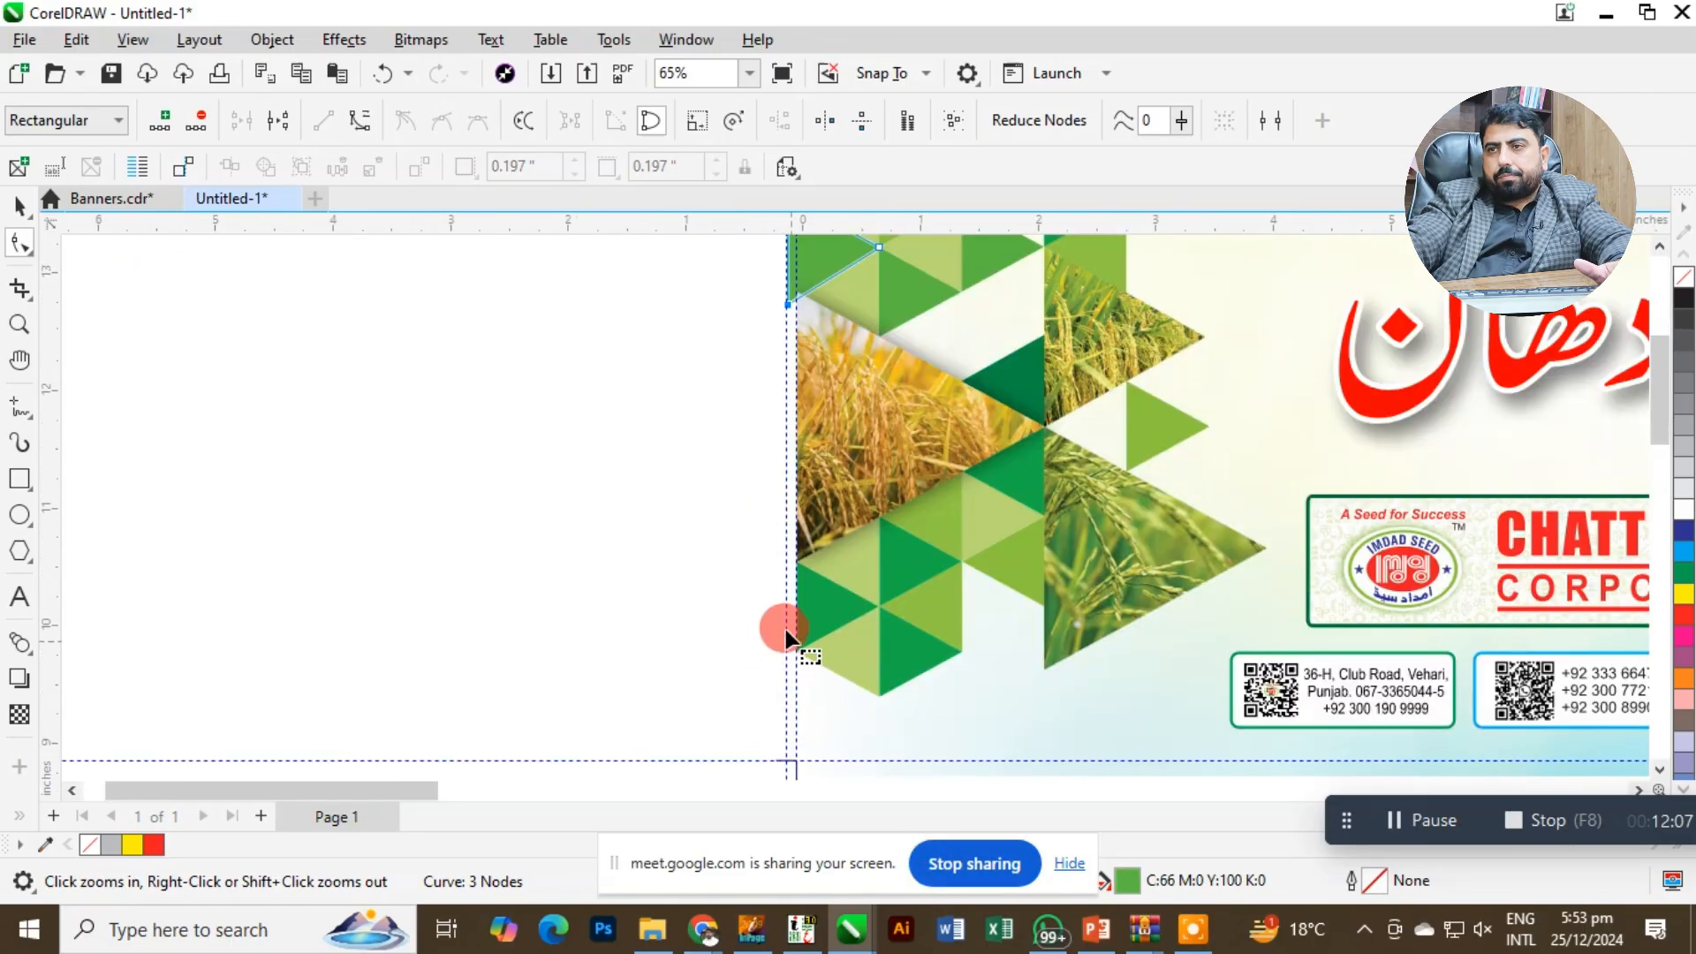
pyautogui.click(807, 575)
pyautogui.moveTo(961, 718); pyautogui.dragTo(958, 716)
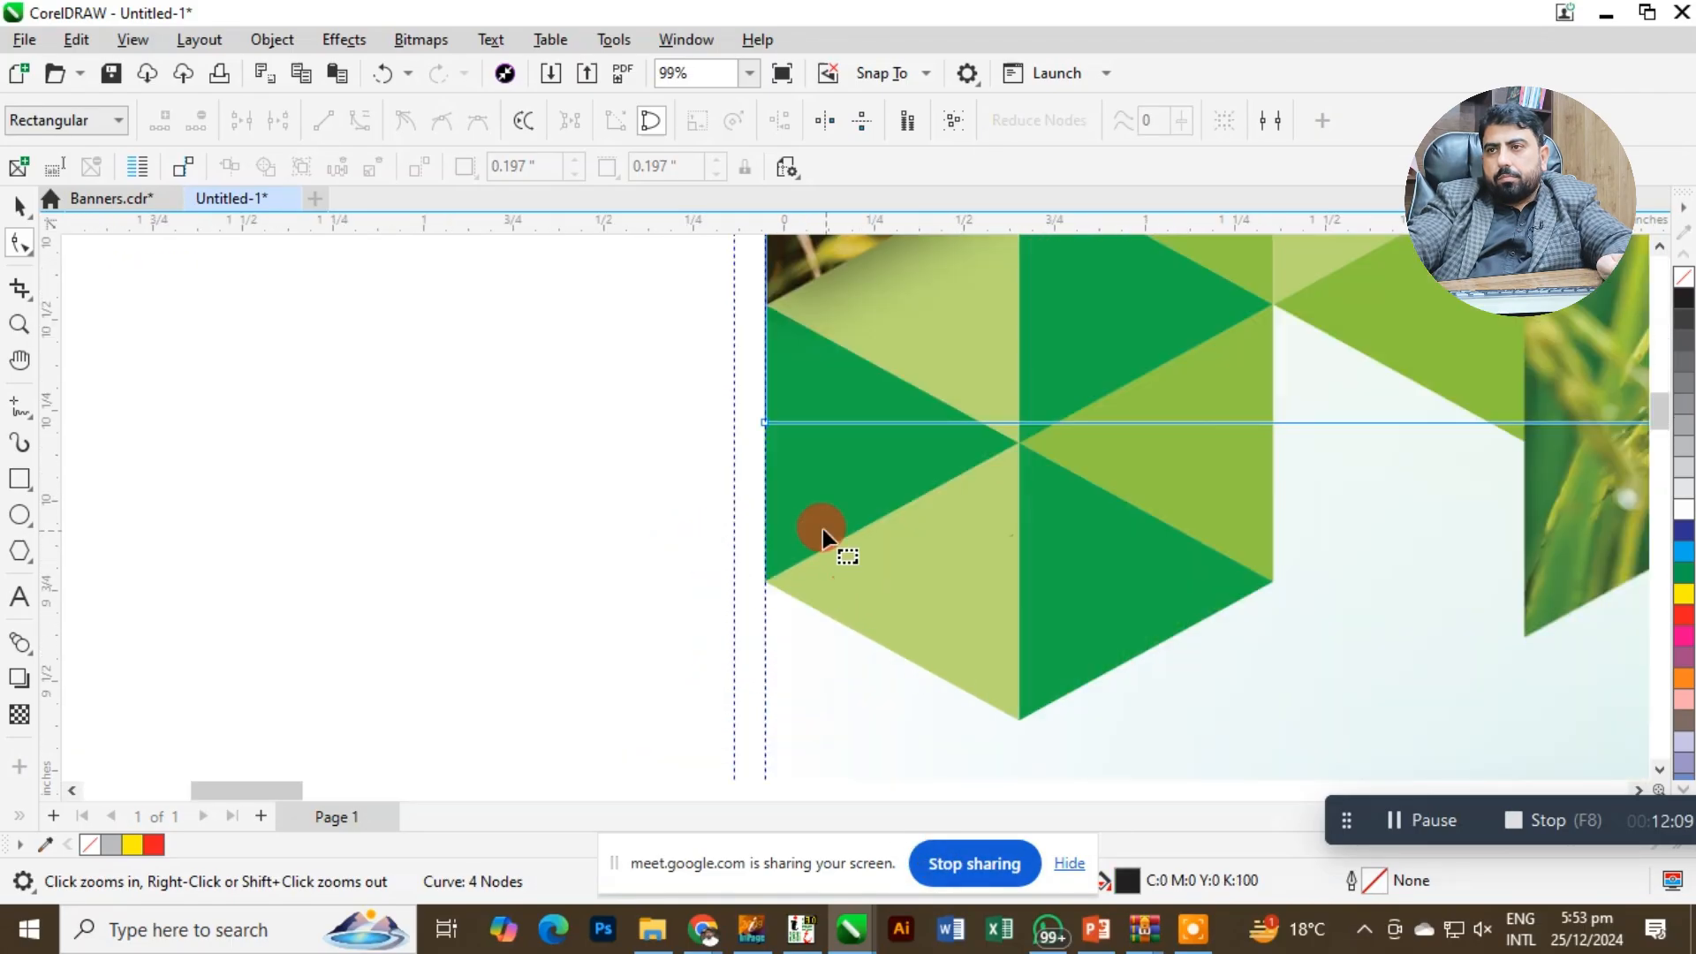
pyautogui.moveTo(819, 528); pyautogui.dragTo(858, 586)
pyautogui.moveTo(766, 307); pyautogui.dragTo(735, 288)
pyautogui.moveTo(764, 581)
pyautogui.mouseDown()
pyautogui.moveTo(734, 611)
pyautogui.moveTo(735, 592)
pyautogui.mouseUp()
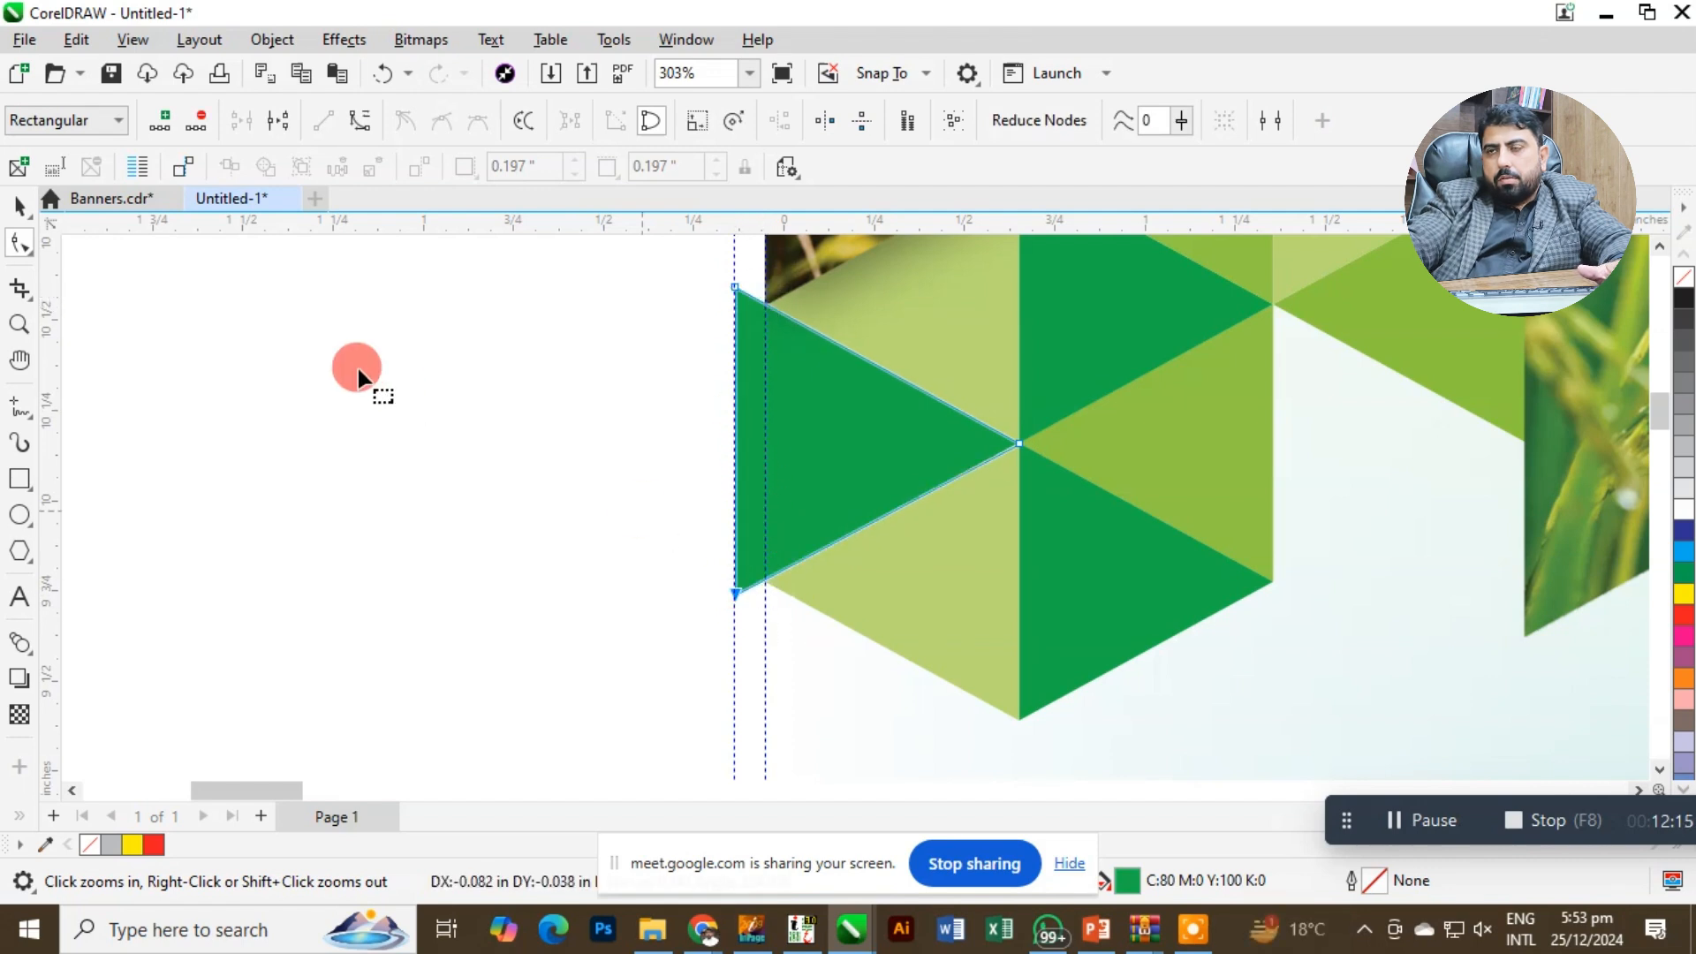
# Fine-tune the lower-left node of the dark green triangle below the rice photo on the bleed guideline, closing the gap to the light triangle.
pyautogui.click(19, 207)
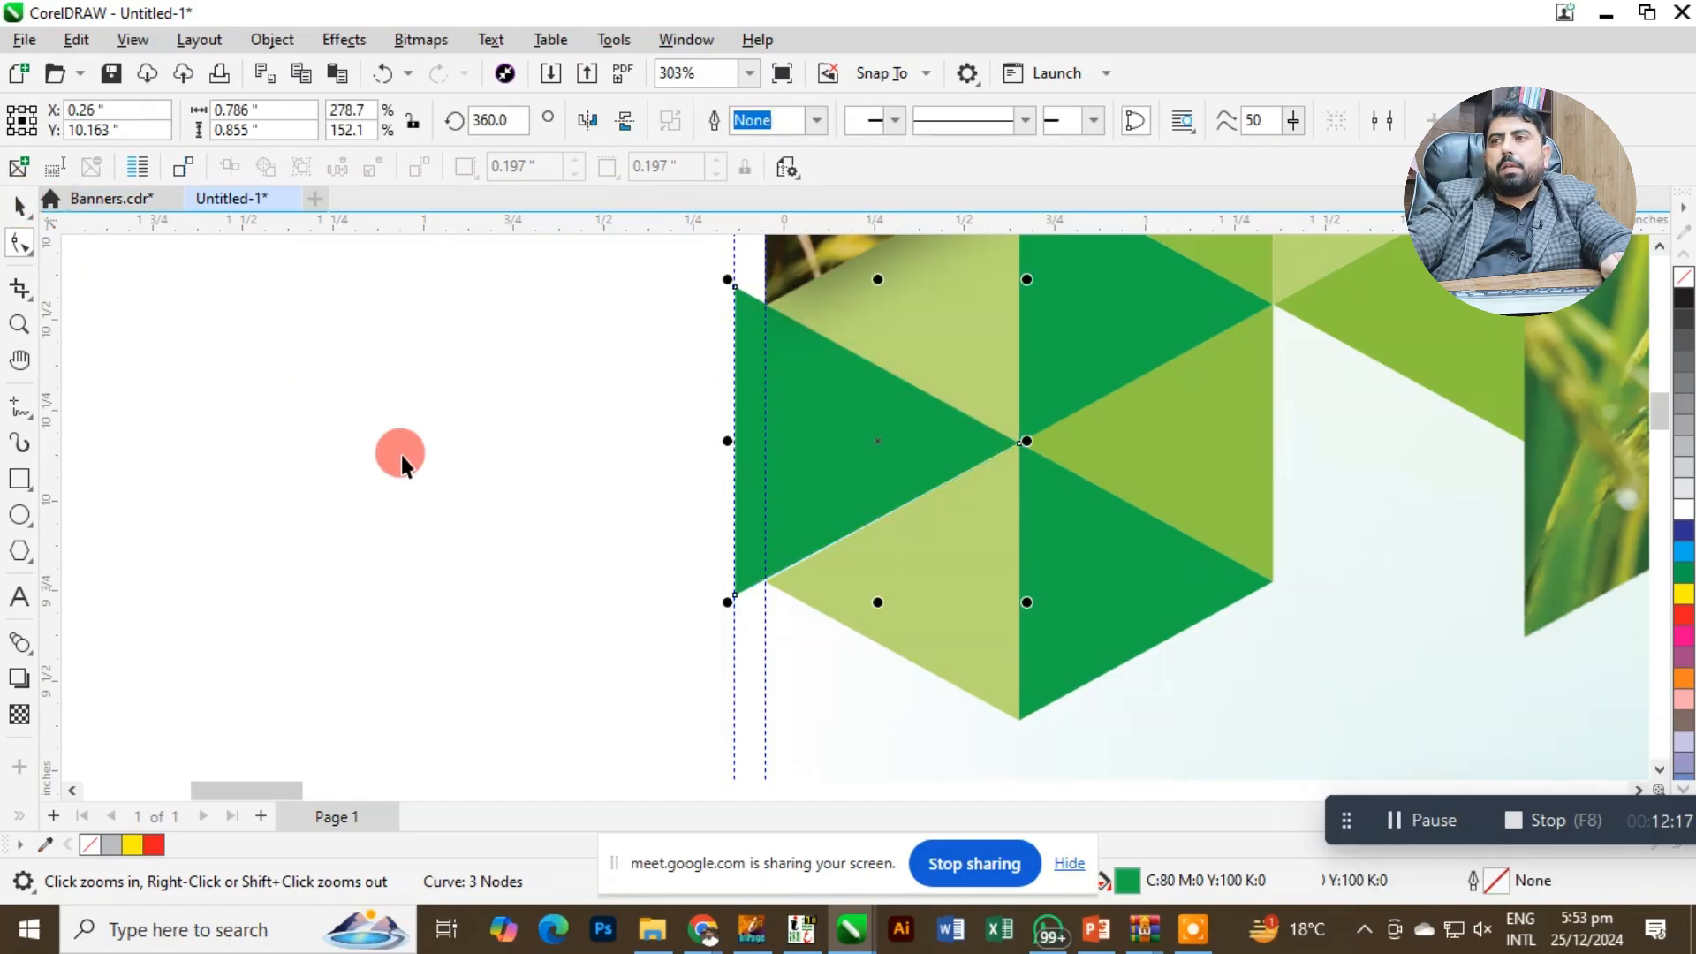
pyautogui.scroll(2, 596, 685)
pyautogui.scroll(-3, 586, 681)
pyautogui.moveTo(569, 642); pyautogui.dragTo(724, 765)
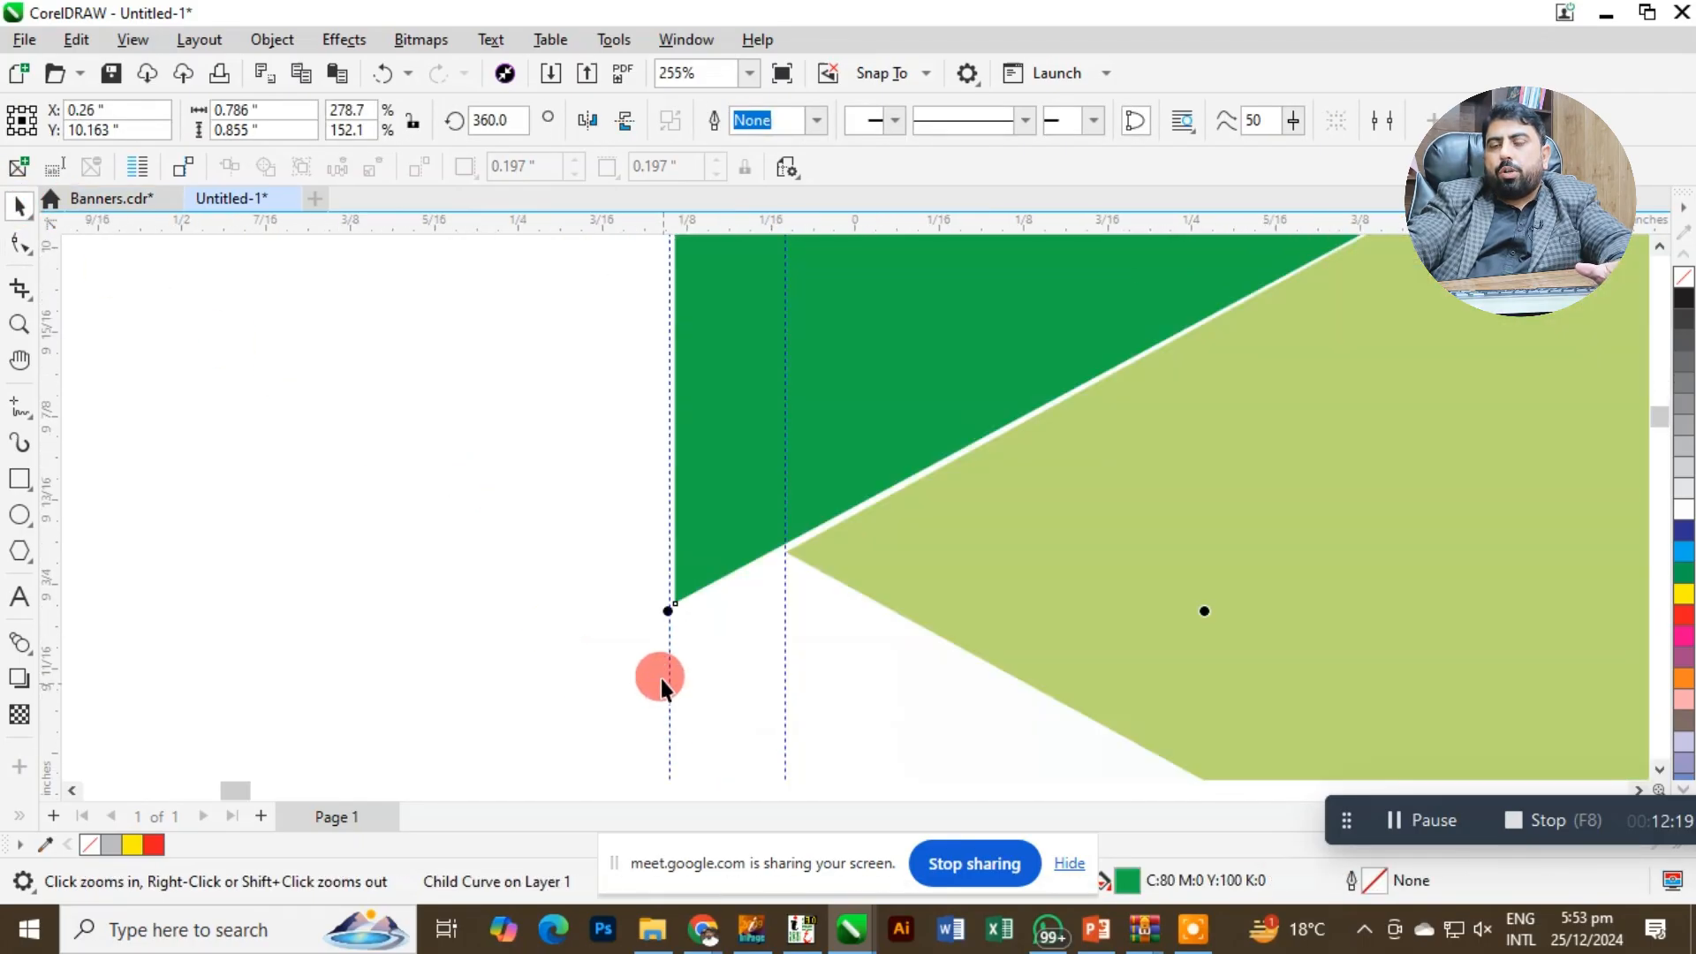
pyautogui.press('F10')
pyautogui.moveTo(673, 606); pyautogui.dragTo(666, 619)
pyautogui.press('F2')
pyautogui.moveTo(598, 499); pyautogui.dragTo(869, 674)
pyautogui.moveTo(646, 595); pyautogui.dragTo(653, 616)
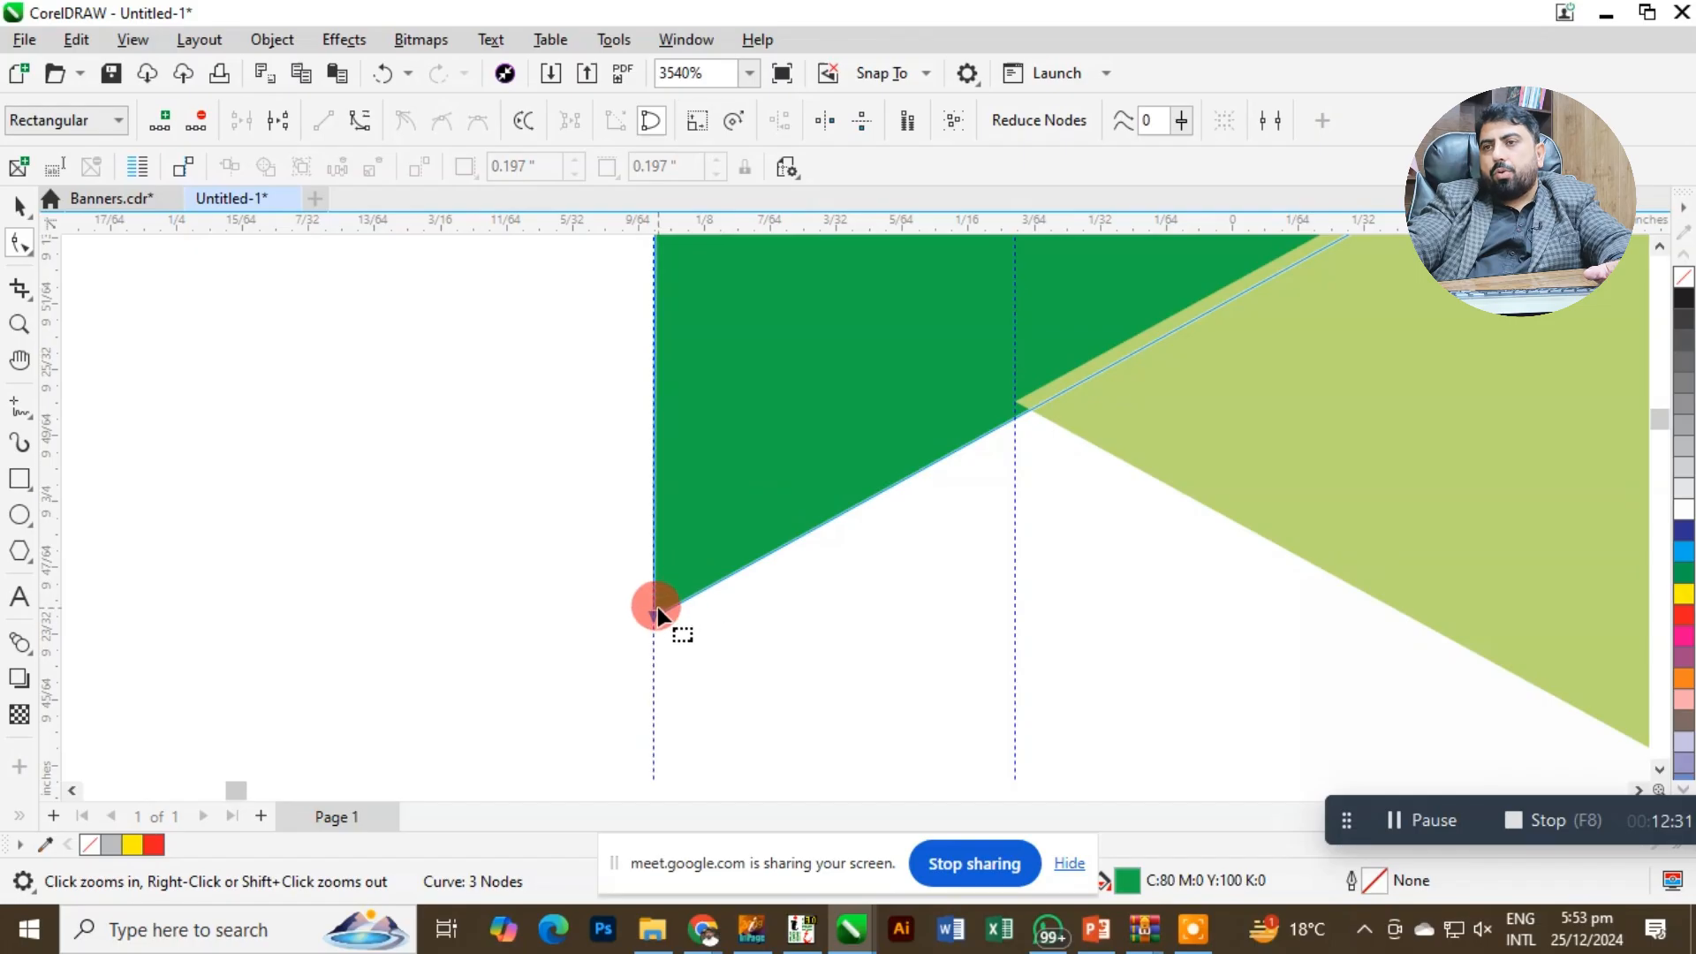
pyautogui.moveTo(655, 611); pyautogui.dragTo(654, 597)
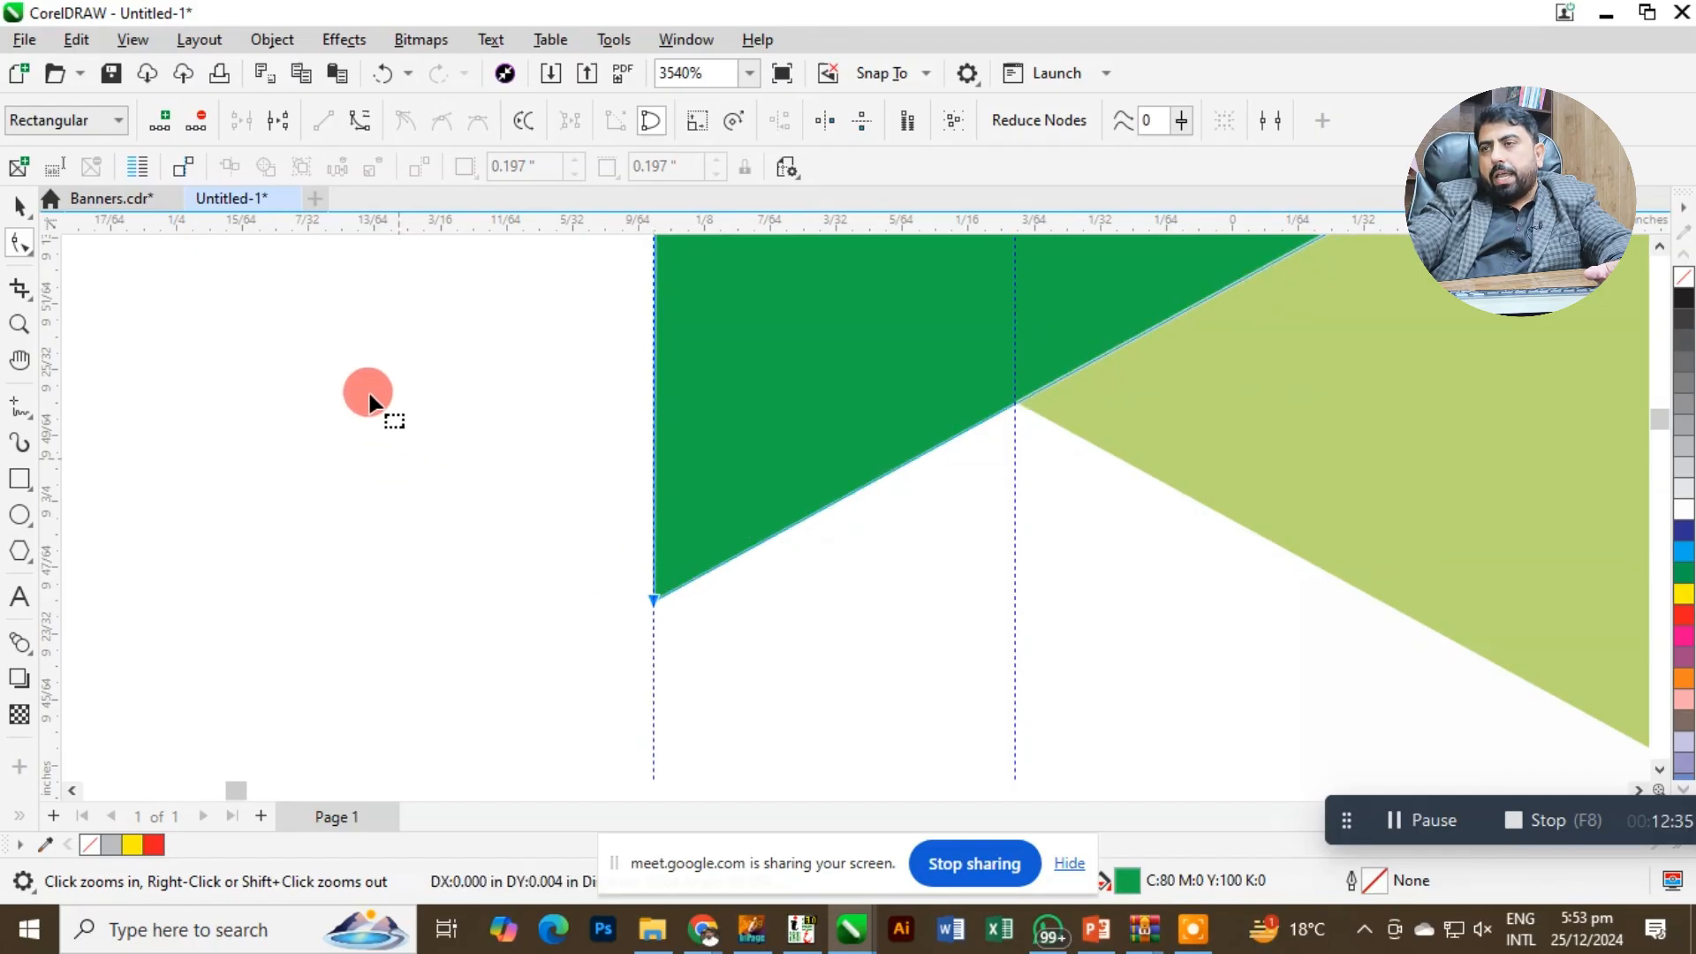
pyautogui.click(29, 206)
pyautogui.scroll(-5, 798, 431)
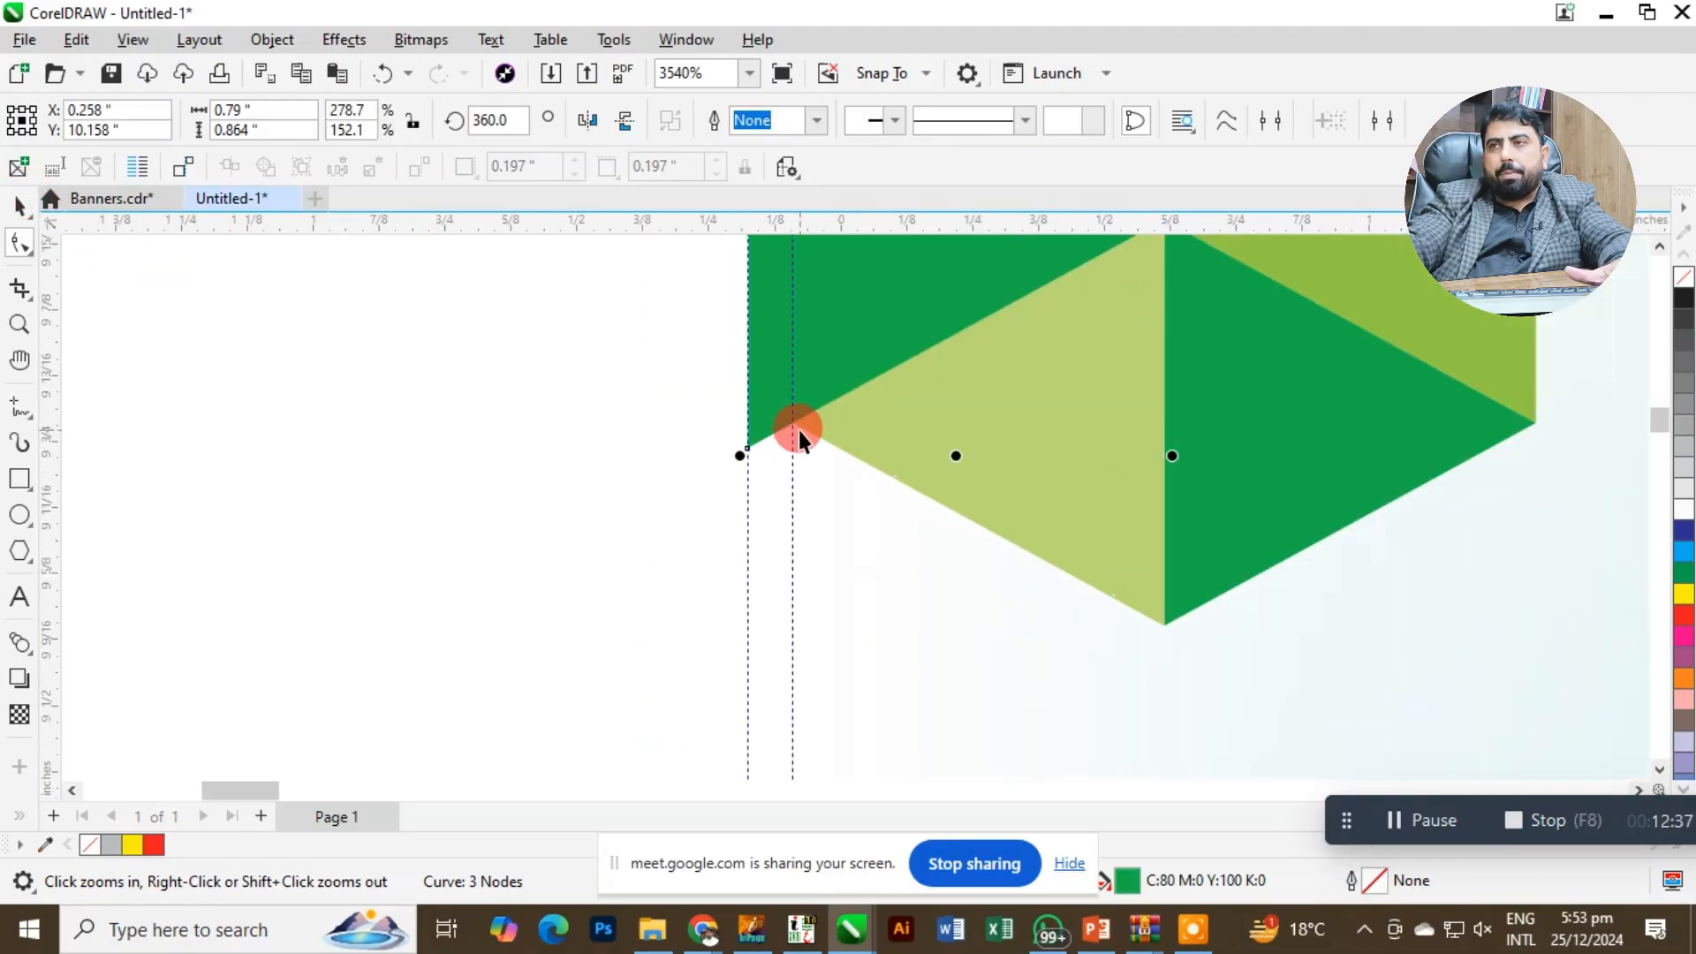
# Create a horizontally mirrored copy of the golden rice photo triangle, adjoining the original's left edge.
pyautogui.scroll(3, 919, 353)
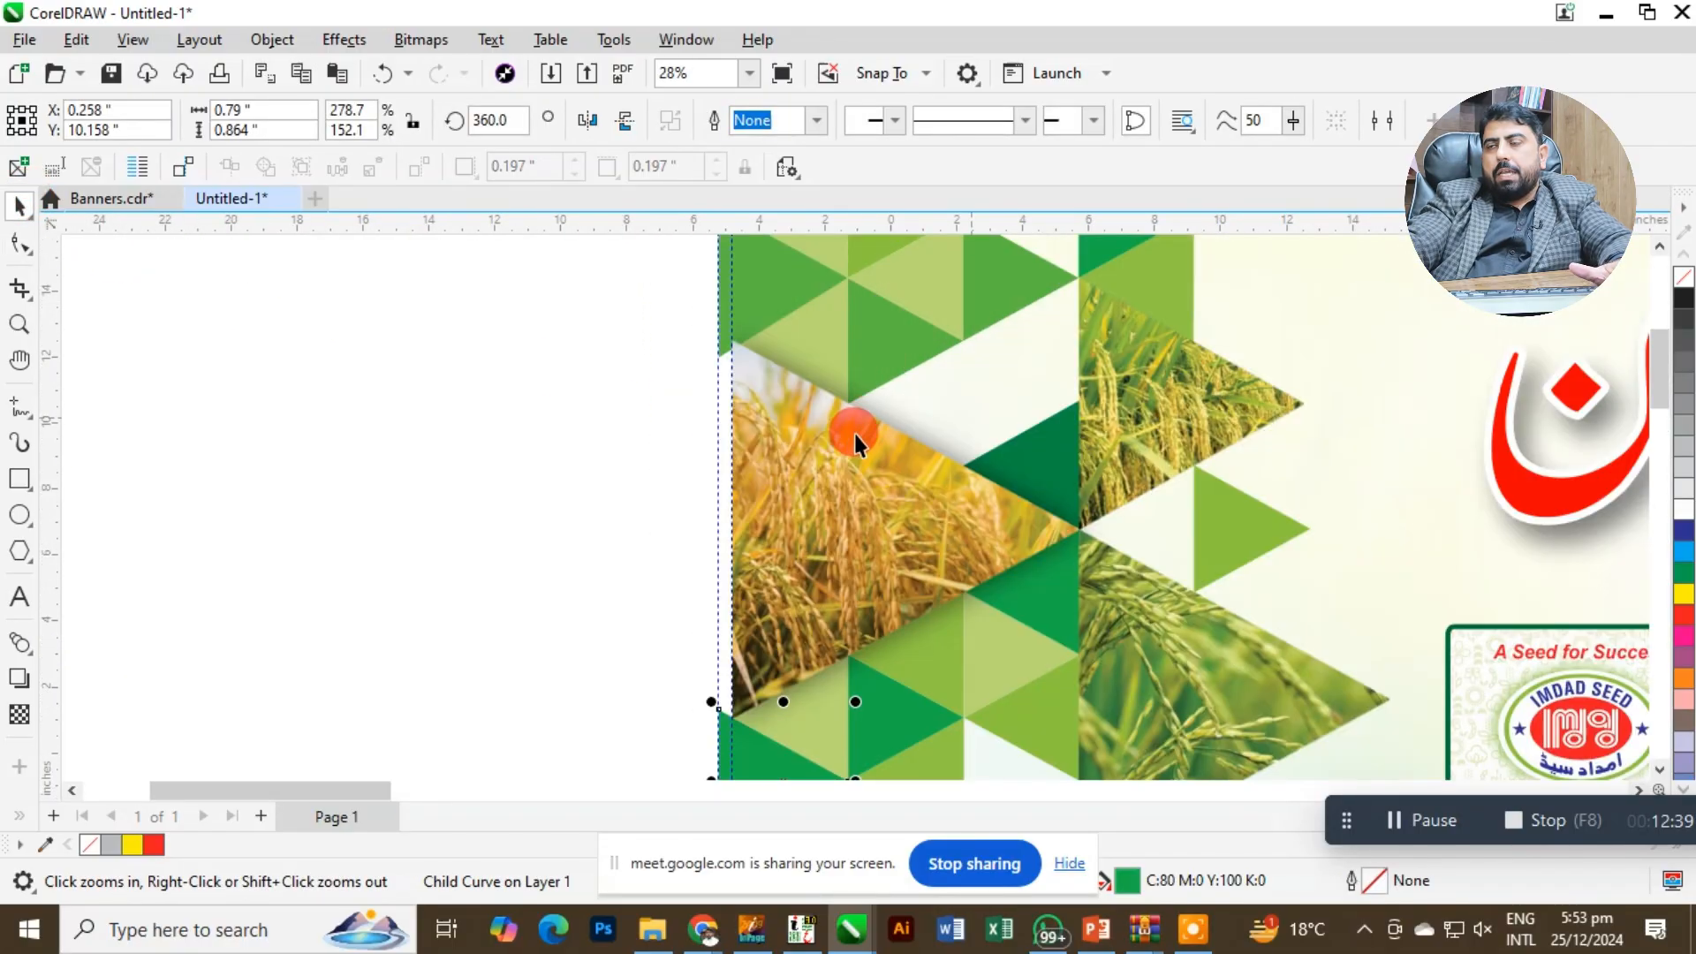
pyautogui.click(850, 434)
pyautogui.moveTo(1086, 529); pyautogui.dragTo(618, 525)
pyautogui.rightClick(618, 526)
pyautogui.press('Escape')
pyautogui.click(560, 457)
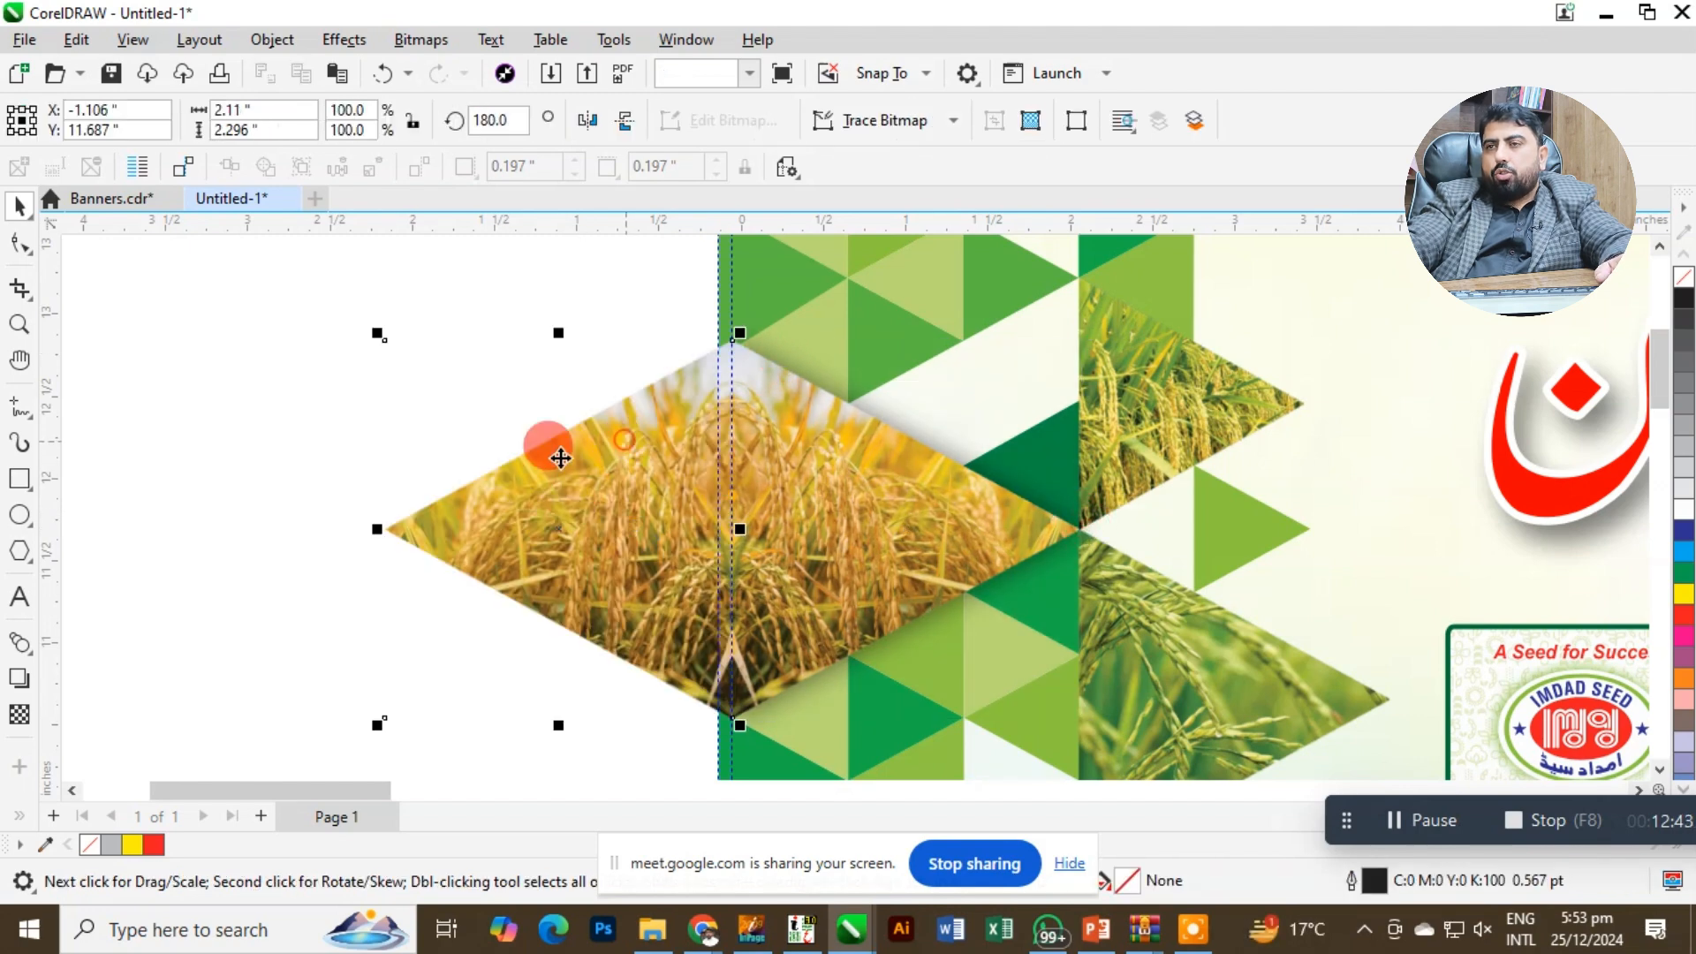
# Crop the mirrored rice photo down to the bleed strip by moving its left nodes onto the bleed guideline.
pyautogui.click(15, 246)
pyautogui.moveTo(244, 296); pyautogui.dragTo(484, 778)
pyautogui.moveTo(379, 698); pyautogui.dragTo(710, 735)
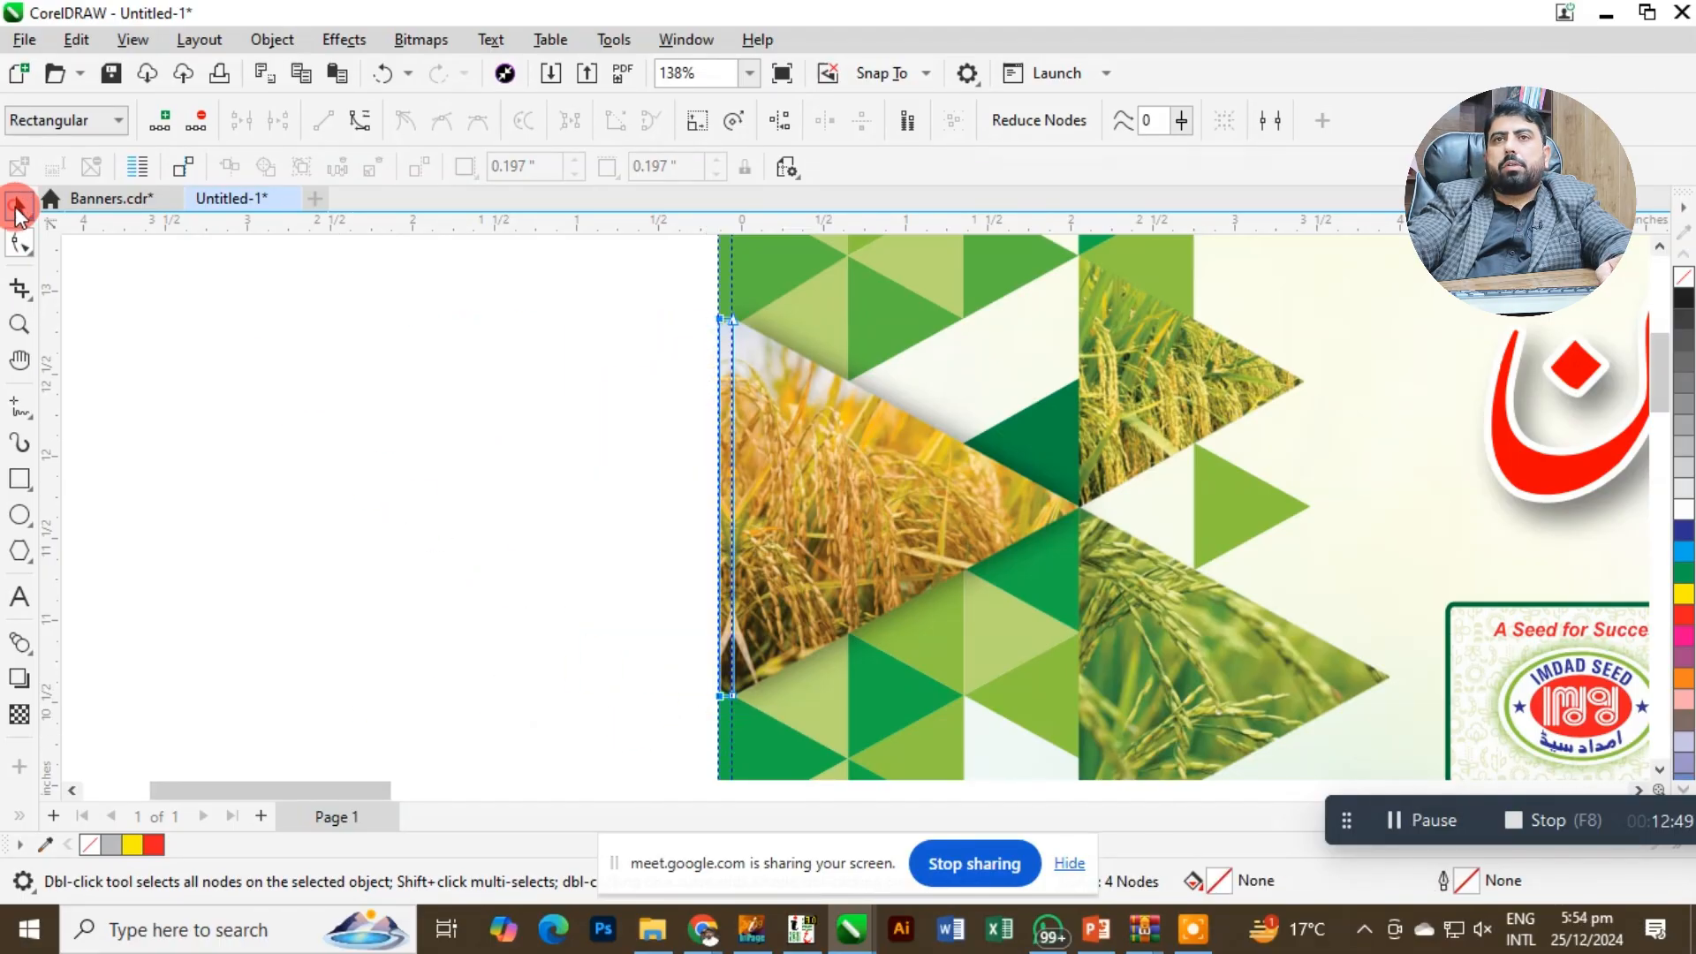
pyautogui.click(19, 205)
pyautogui.click(292, 393)
pyautogui.press('F4')
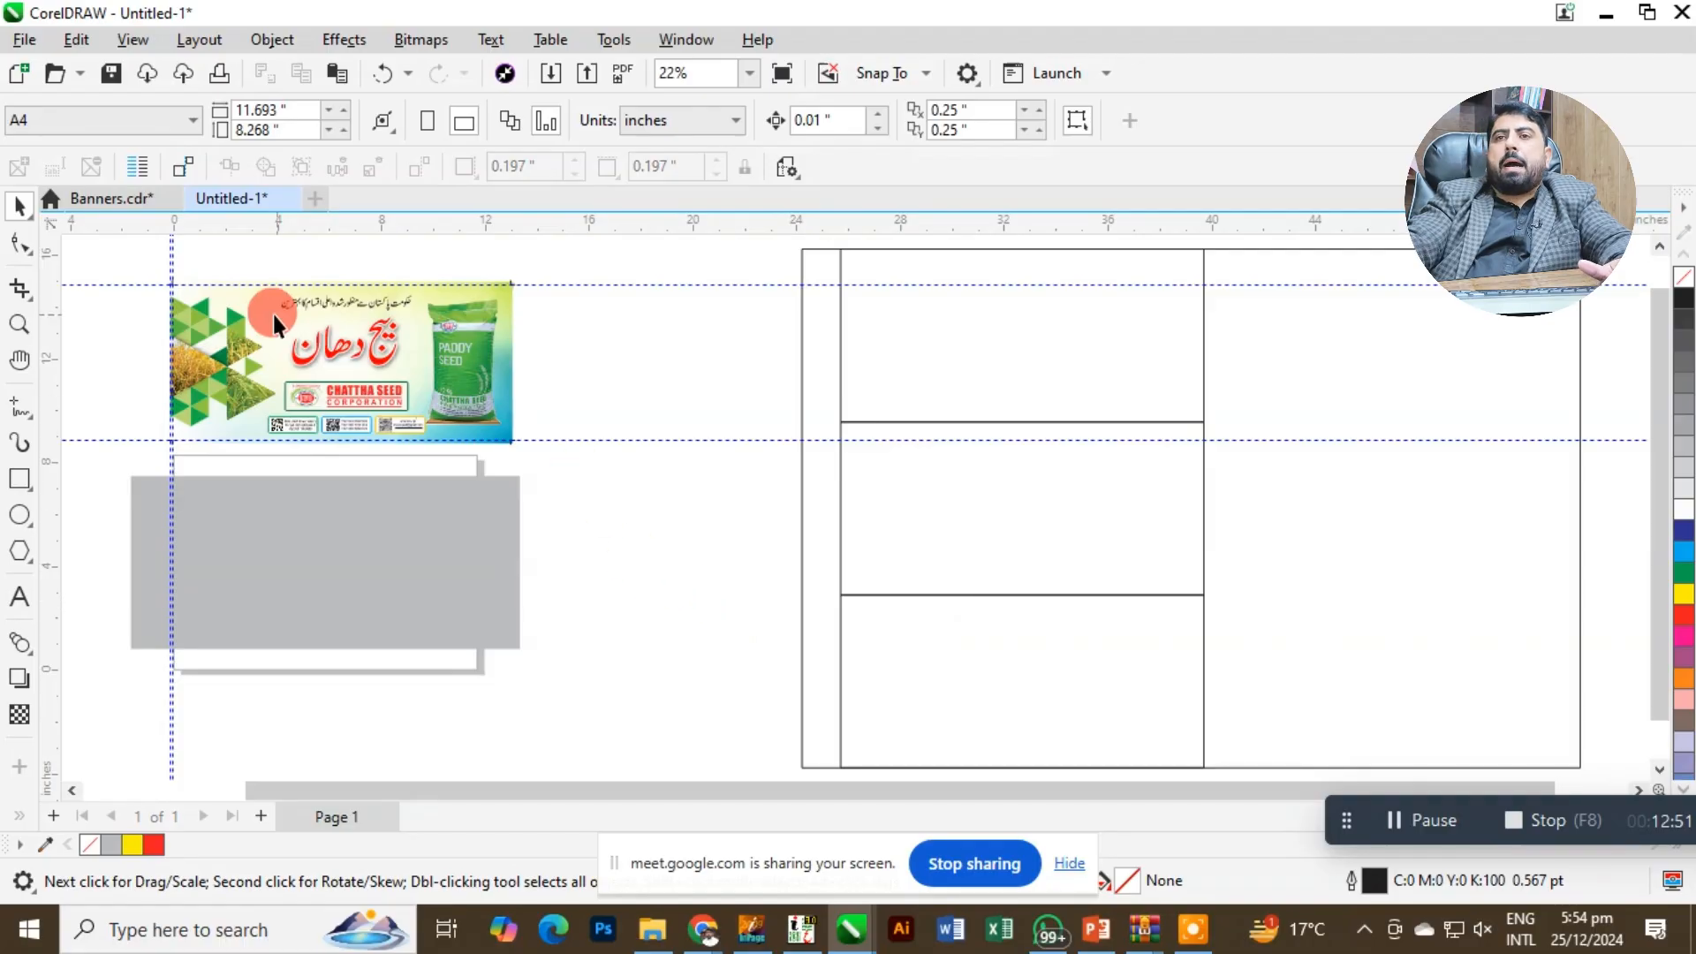
# Examine the crop mark at the banner's upper-left corner against the trim and bleed guidelines.
pyautogui.moveTo(151, 261); pyautogui.dragTo(563, 493)
pyautogui.hotkey('shift', 'F2')
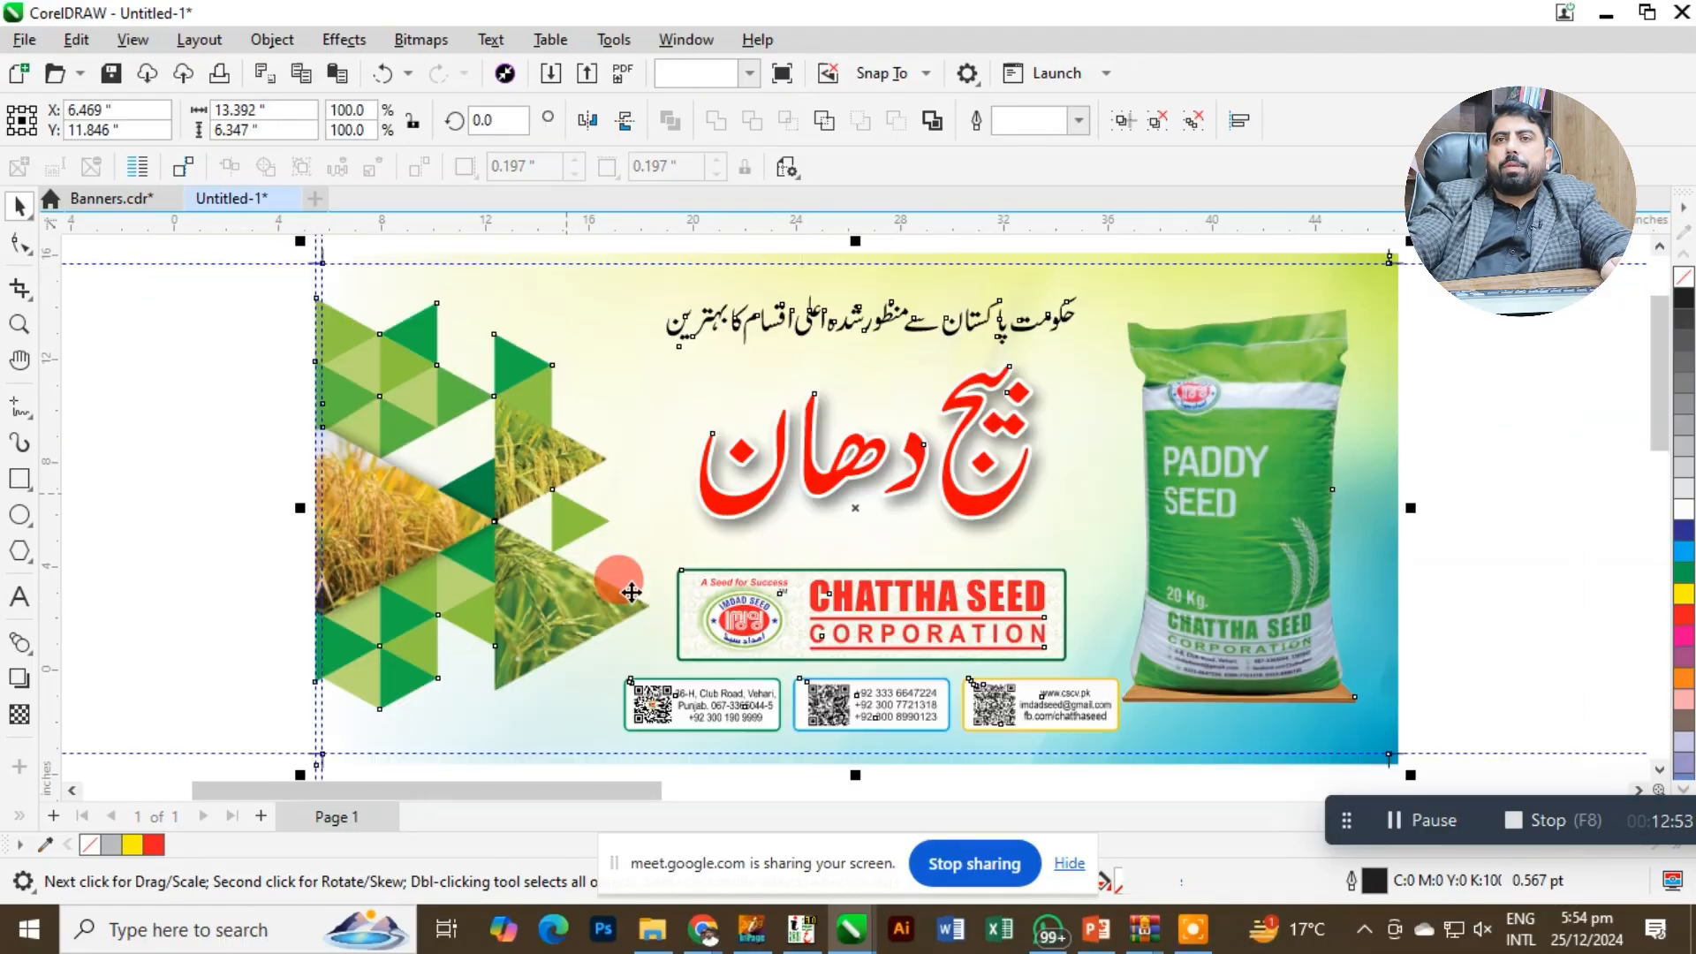
pyautogui.click(290, 250)
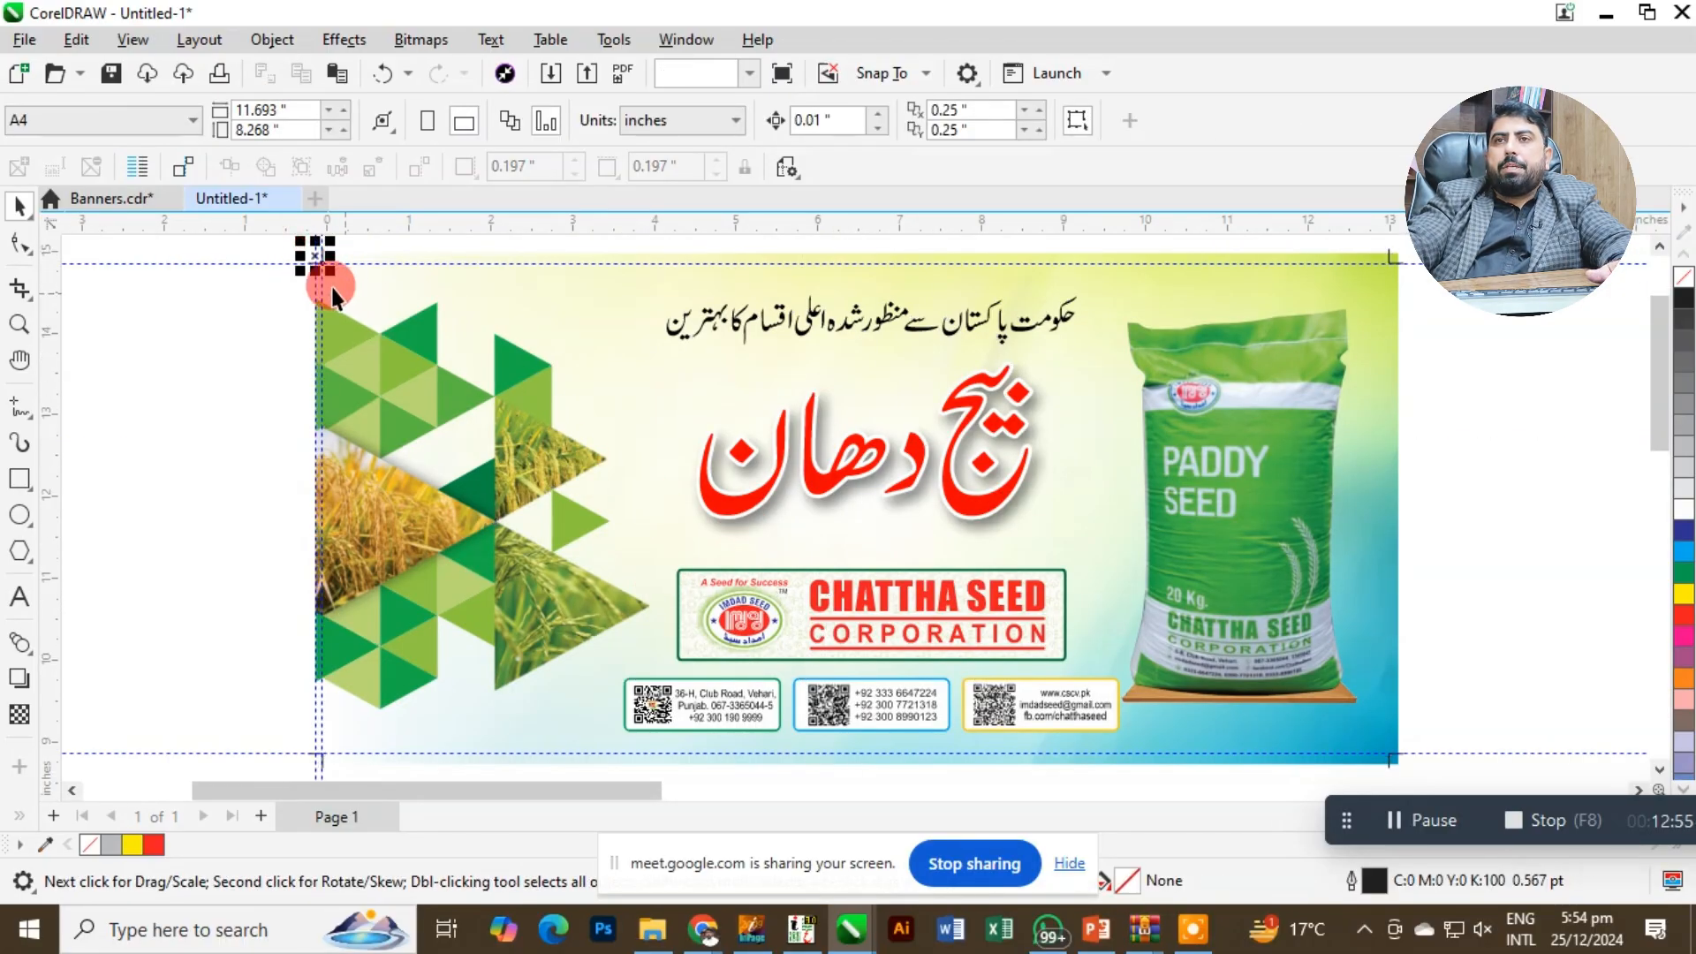
pyautogui.press('F2')
pyautogui.moveTo(290, 240); pyautogui.dragTo(385, 304)
pyautogui.scroll(-1, 767, 394)
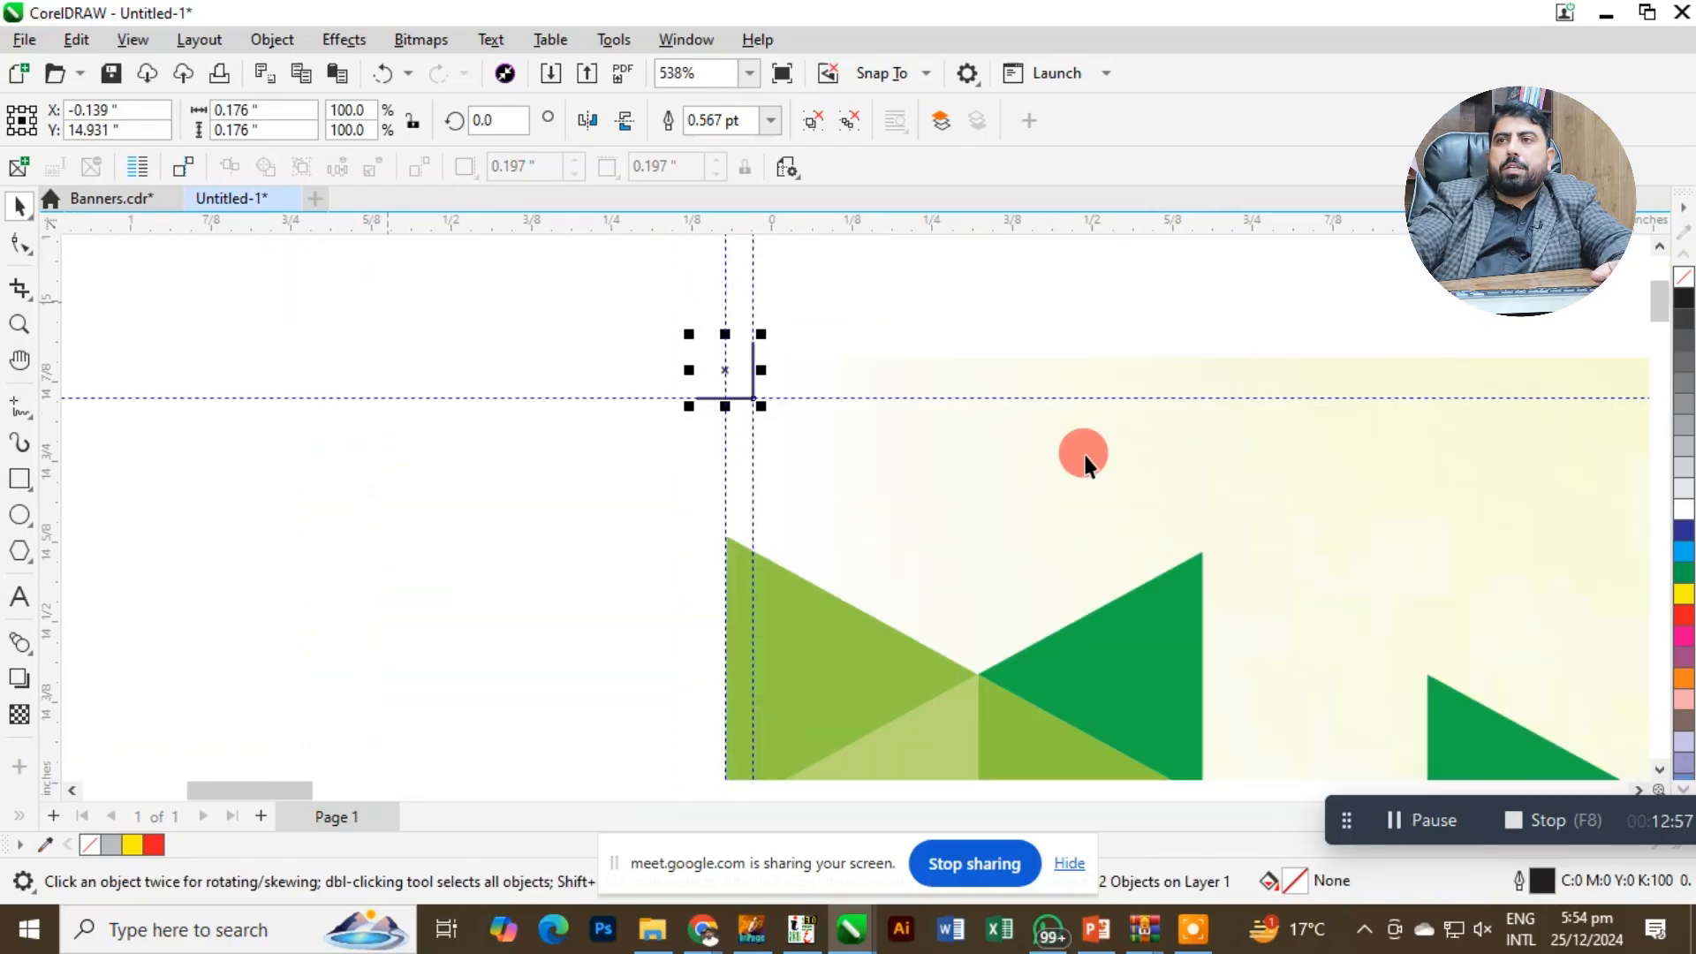
pyautogui.scroll(-5, 1086, 456)
pyautogui.press('F2')
# Extend both lines of the banner's upper-right crop mark slightly outward beyond the background.
pyautogui.moveTo(1156, 424); pyautogui.dragTo(1465, 574)
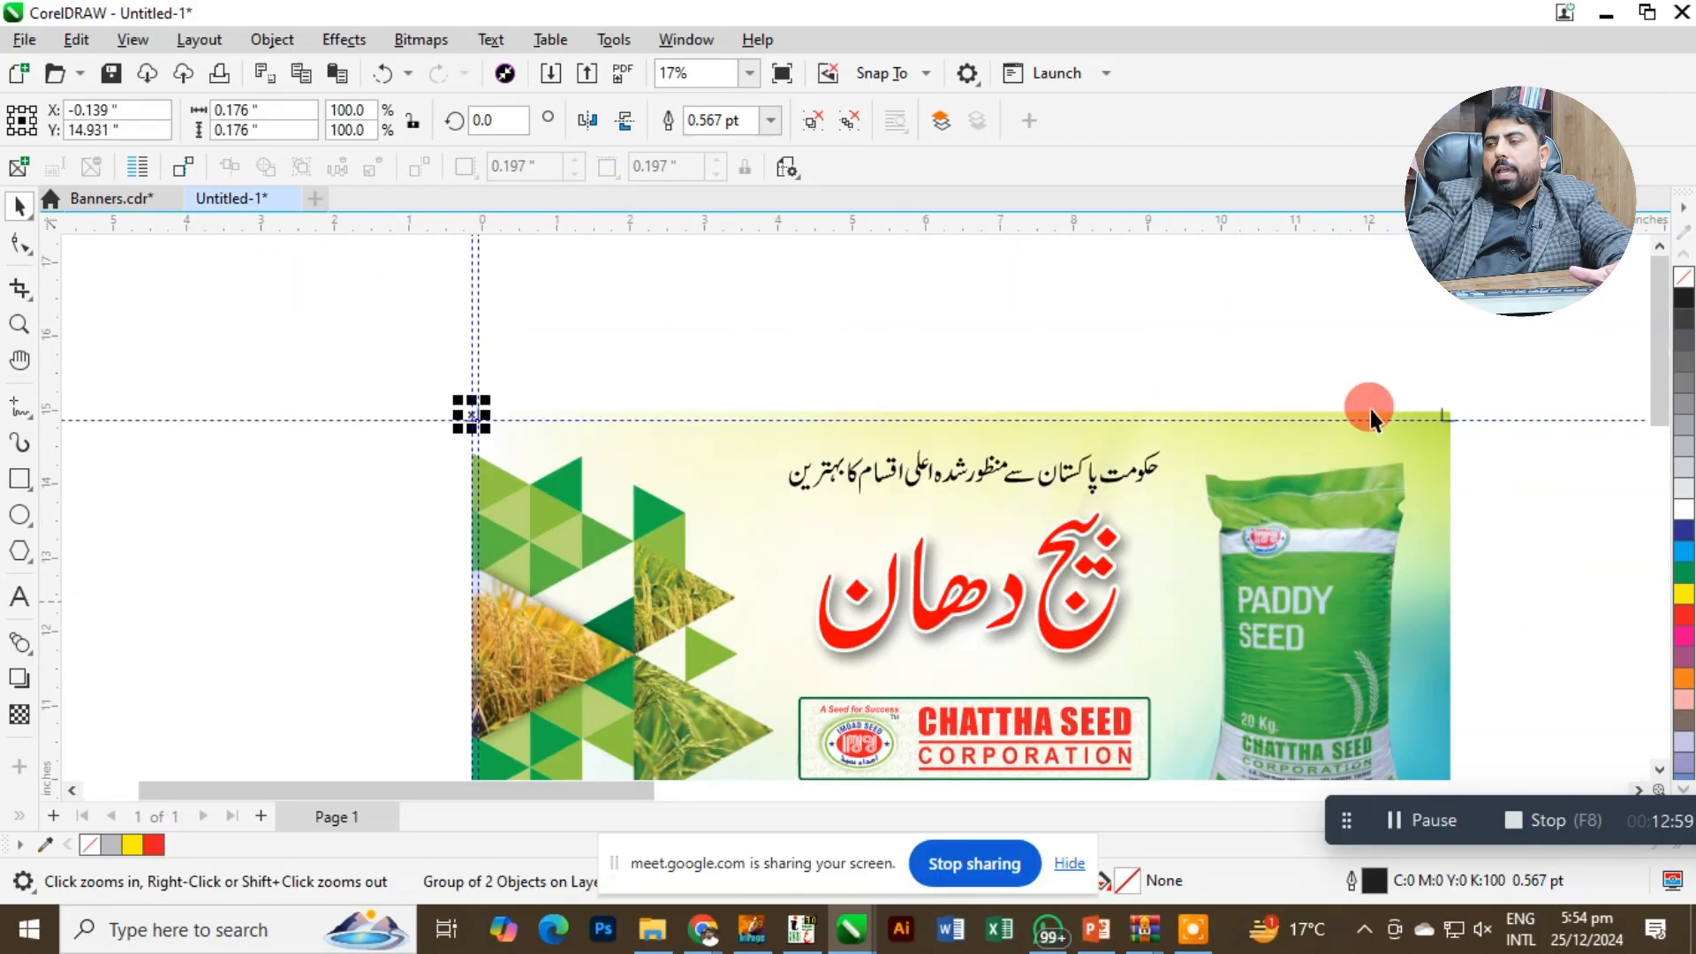
pyautogui.press('F2')
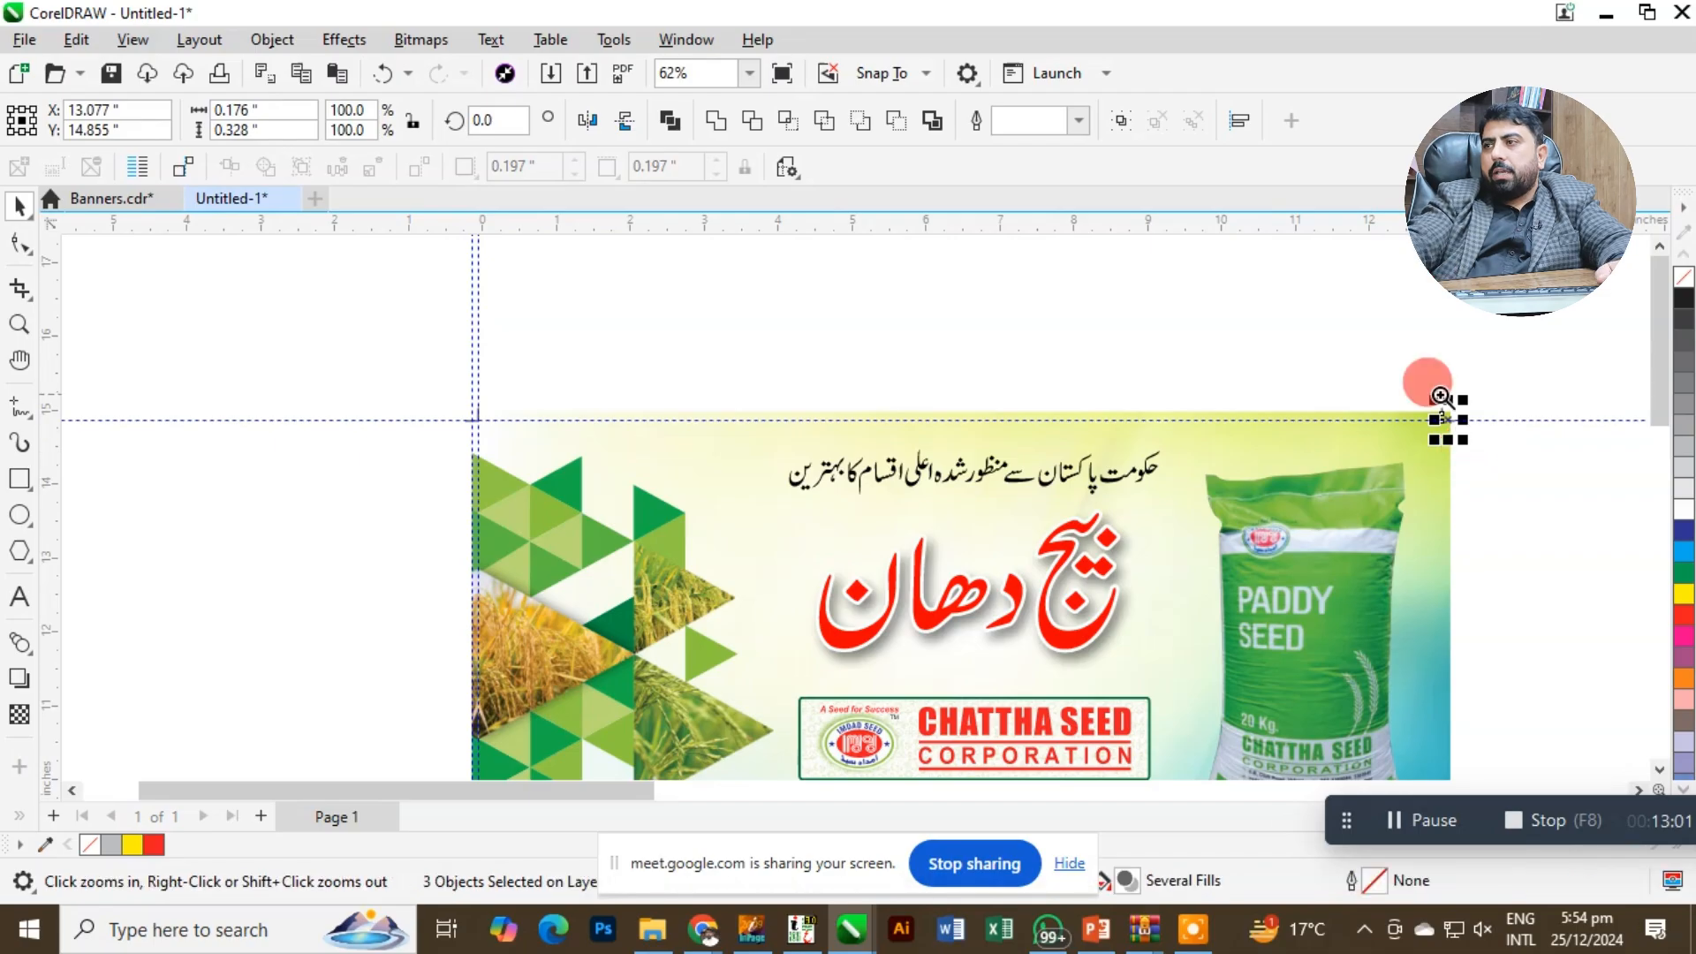
pyautogui.moveTo(1438, 392); pyautogui.dragTo(1466, 445)
pyautogui.click(858, 509)
pyautogui.click(750, 405)
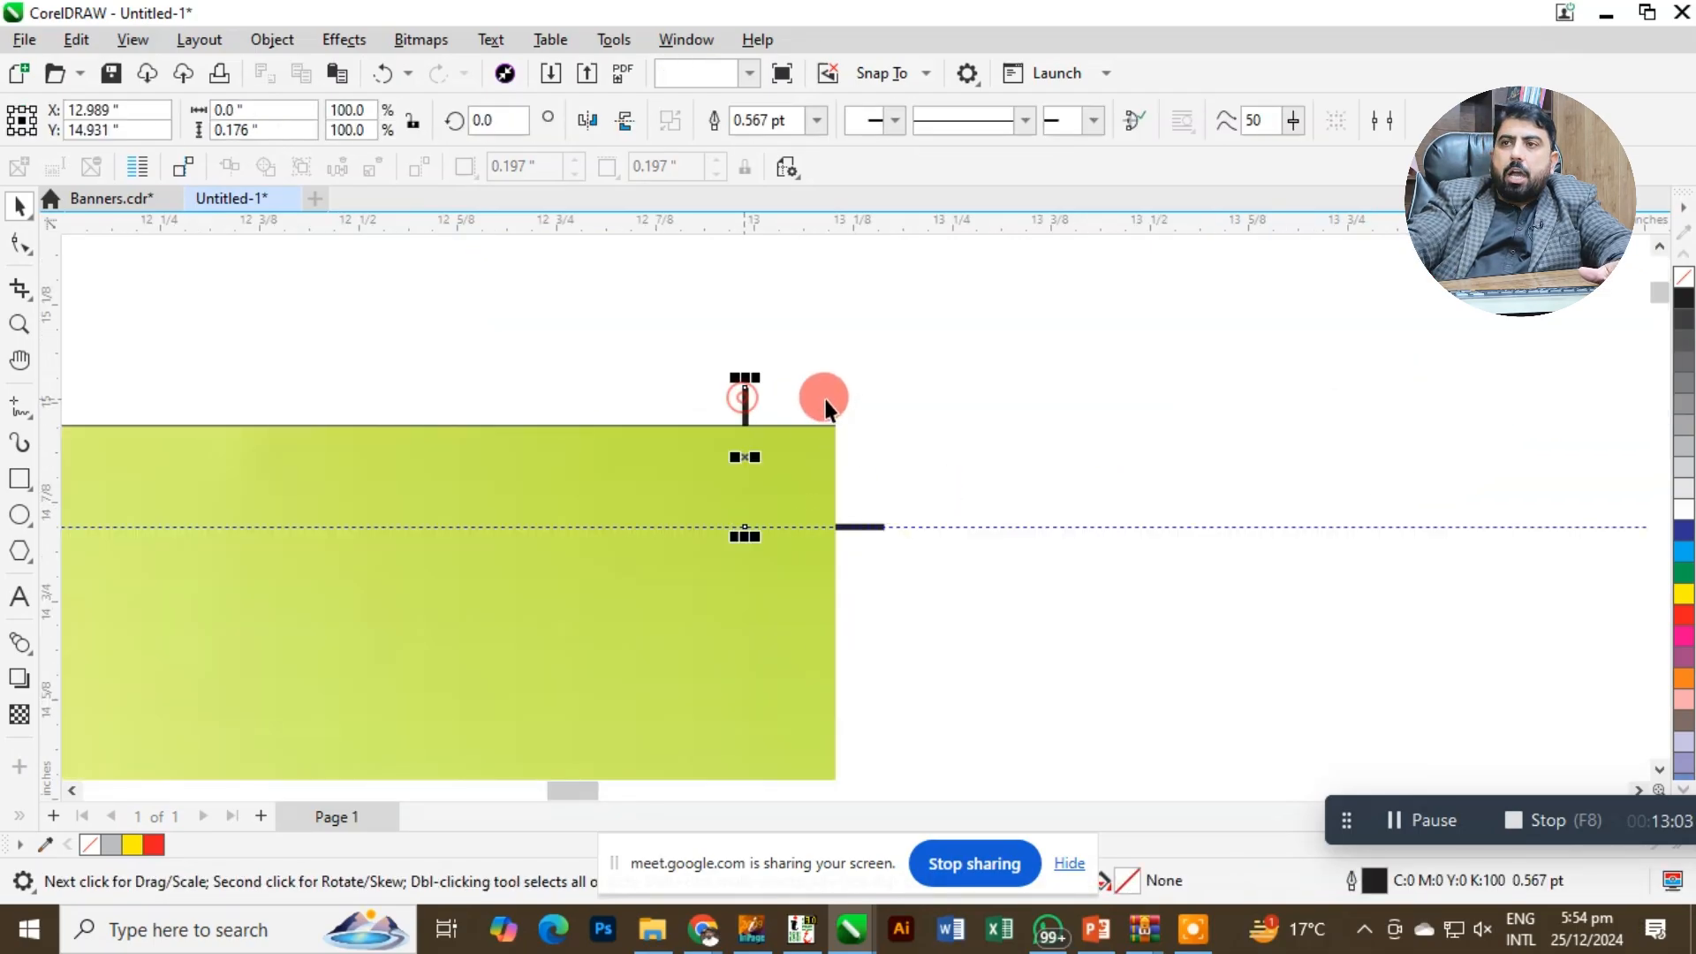
pyautogui.keyDown('shift'); pyautogui.click(853, 527); pyautogui.keyUp('shift')
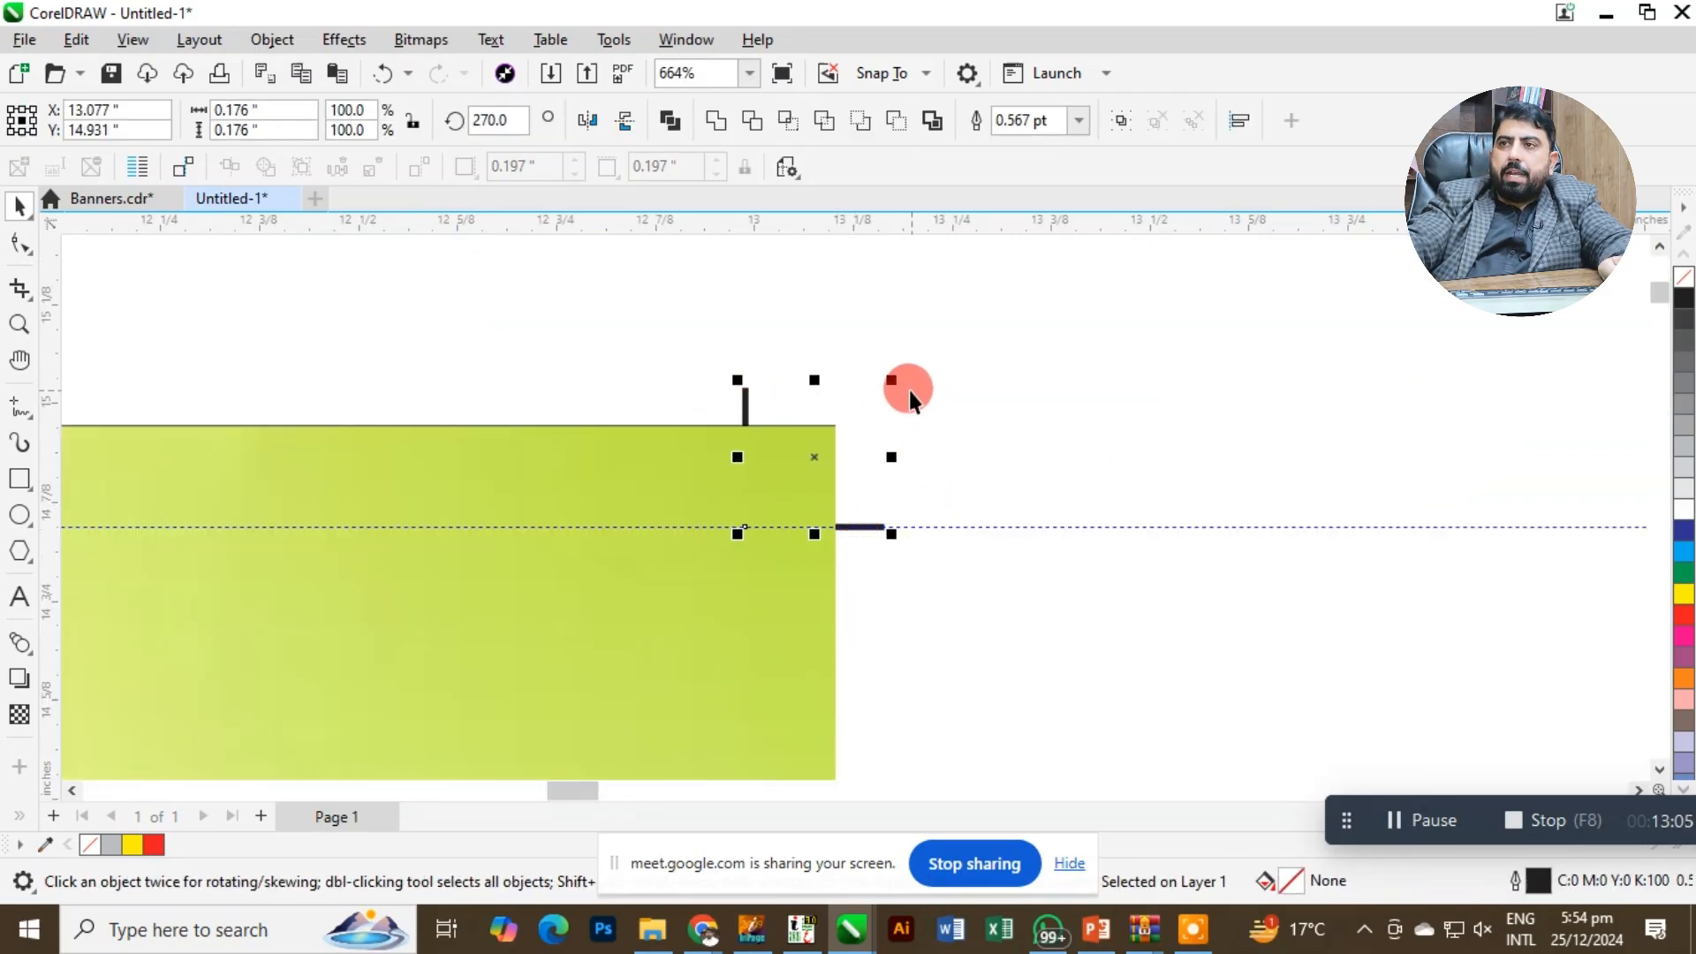
pyautogui.click(331, 401)
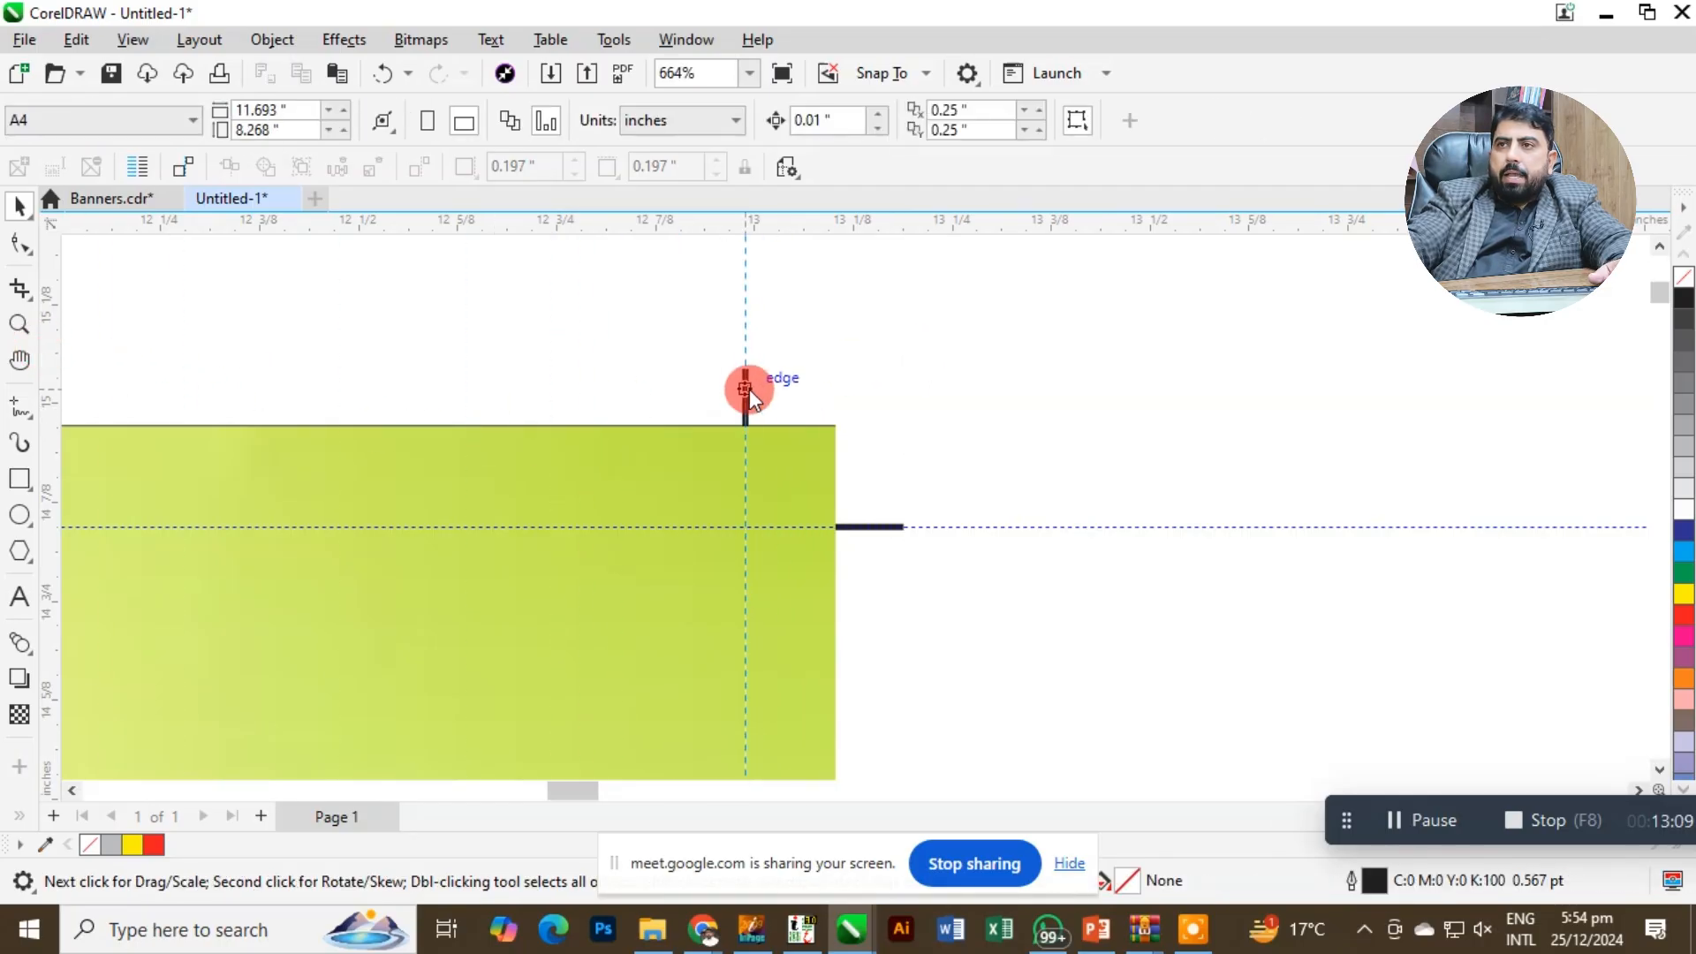
# Place a vertical guideline along the upper-right crop mark to show the banner's right trim line.
pyautogui.click(765, 460)
pyautogui.press('F4')
pyautogui.press('Escape')
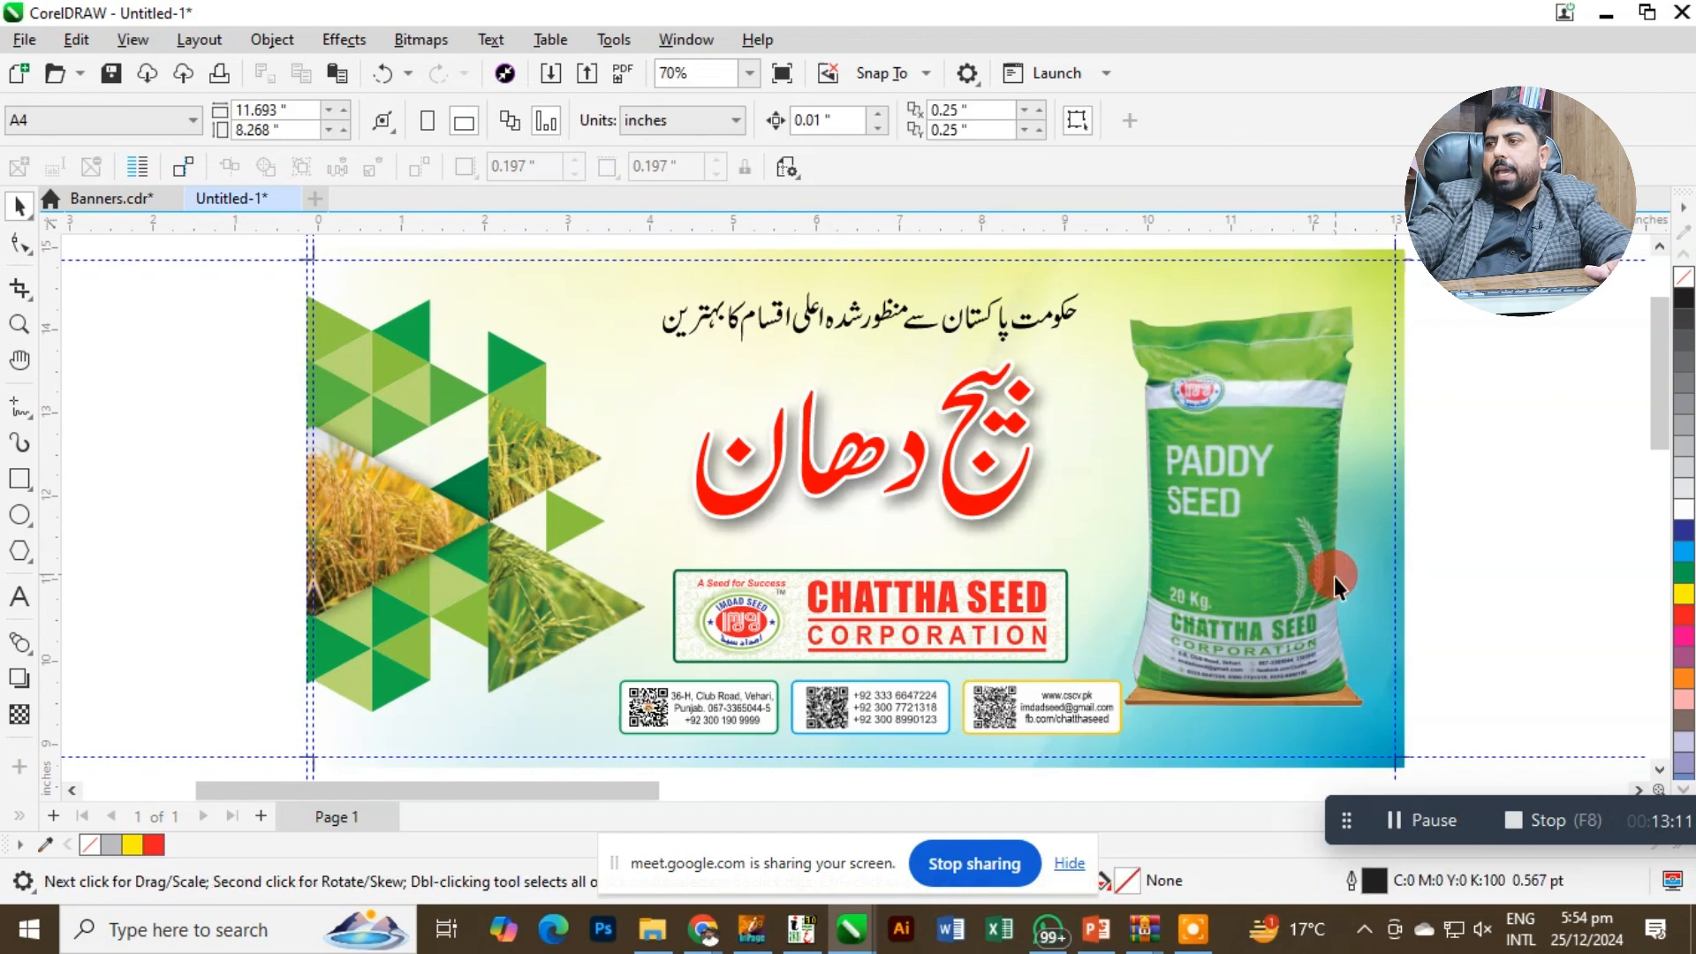
pyautogui.click(1406, 439)
pyautogui.click(1418, 451)
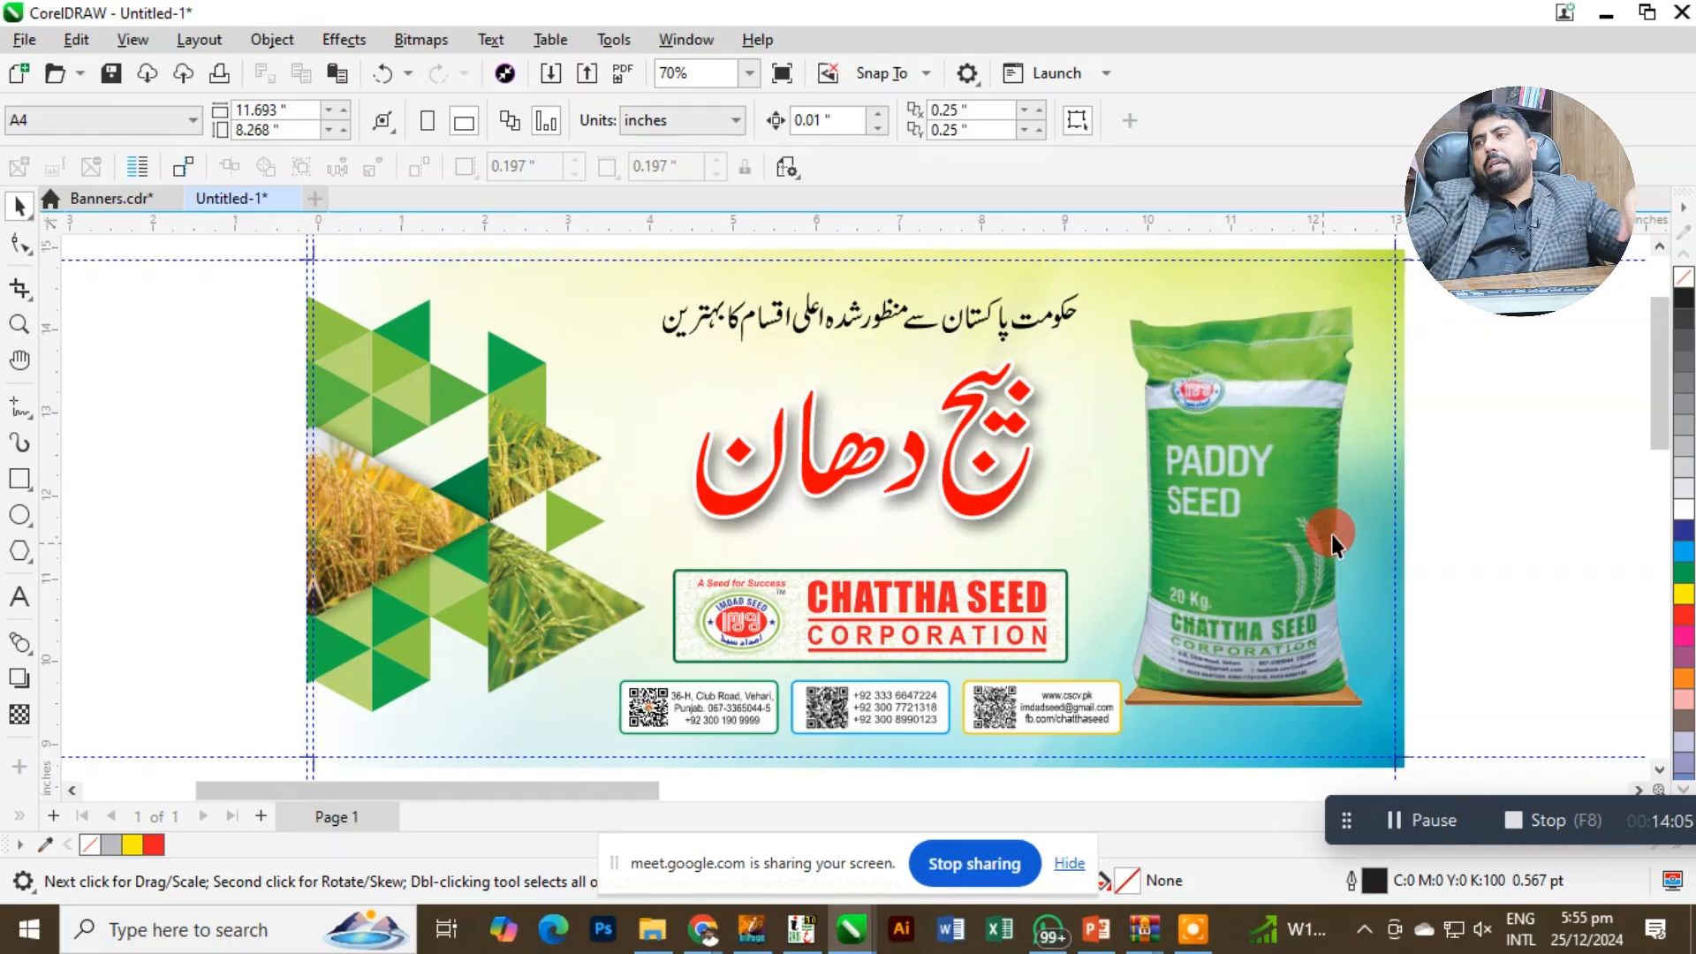
# Try moving the paddy seed bag right against the right trim guideline, and undo the move.
pyautogui.click(1322, 358)
pyautogui.press('z')
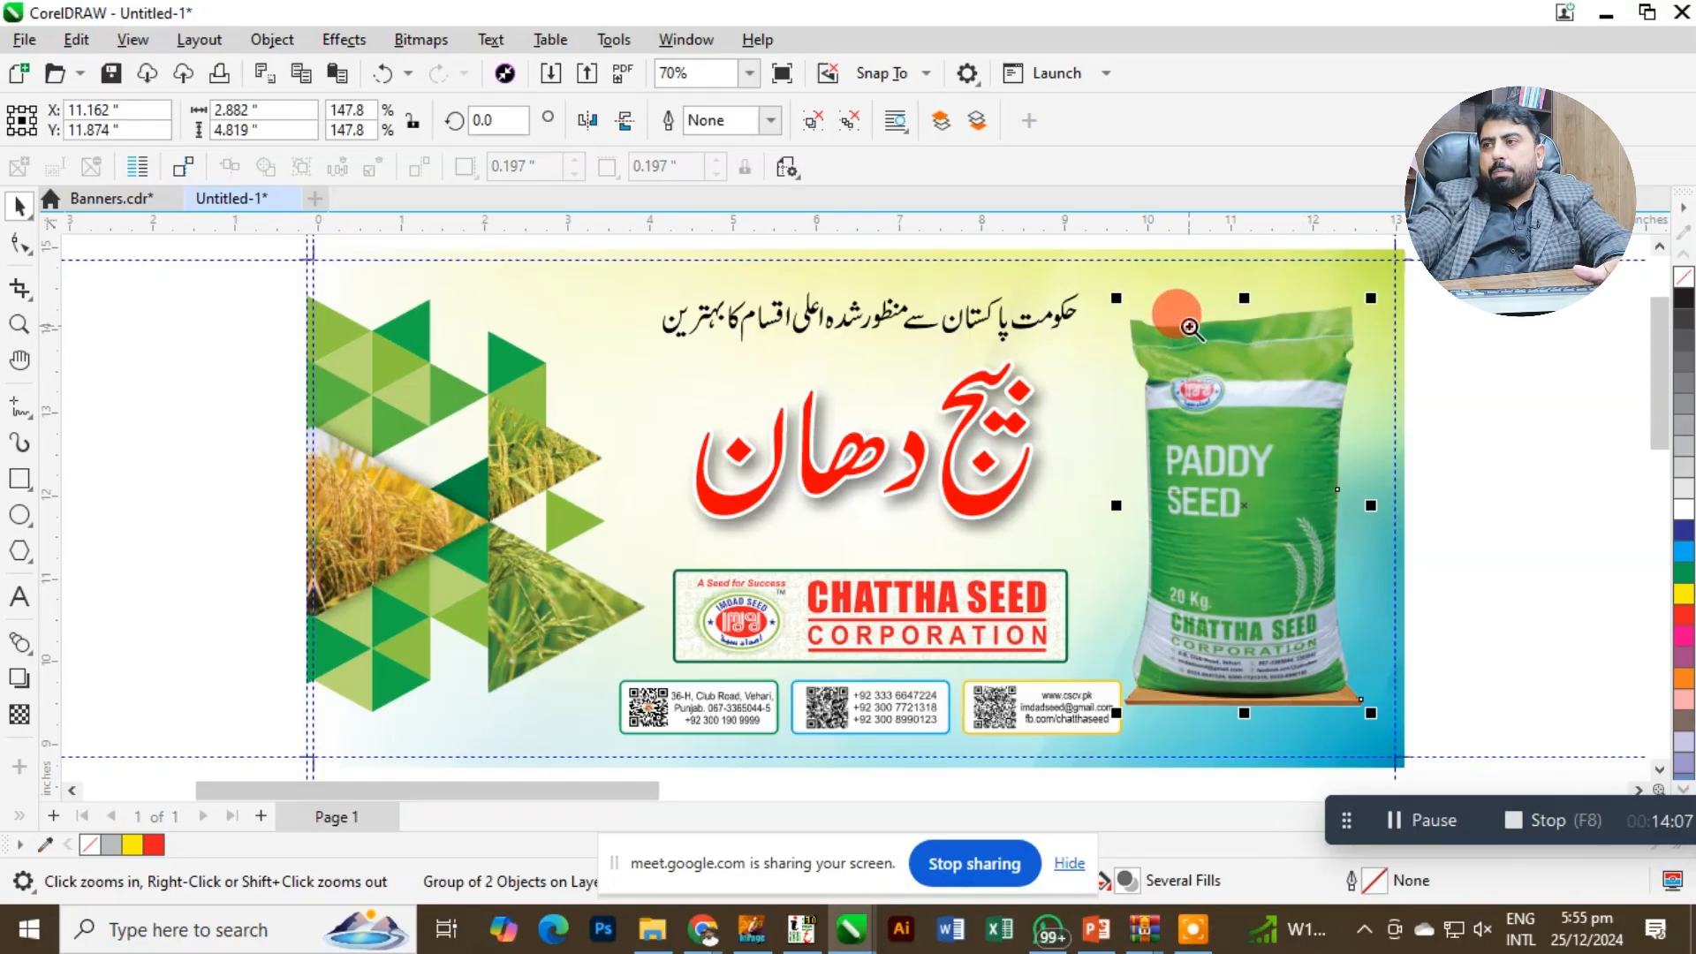
pyautogui.moveTo(1173, 302); pyautogui.dragTo(1413, 655)
pyautogui.moveTo(890, 473); pyautogui.dragTo(951, 489)
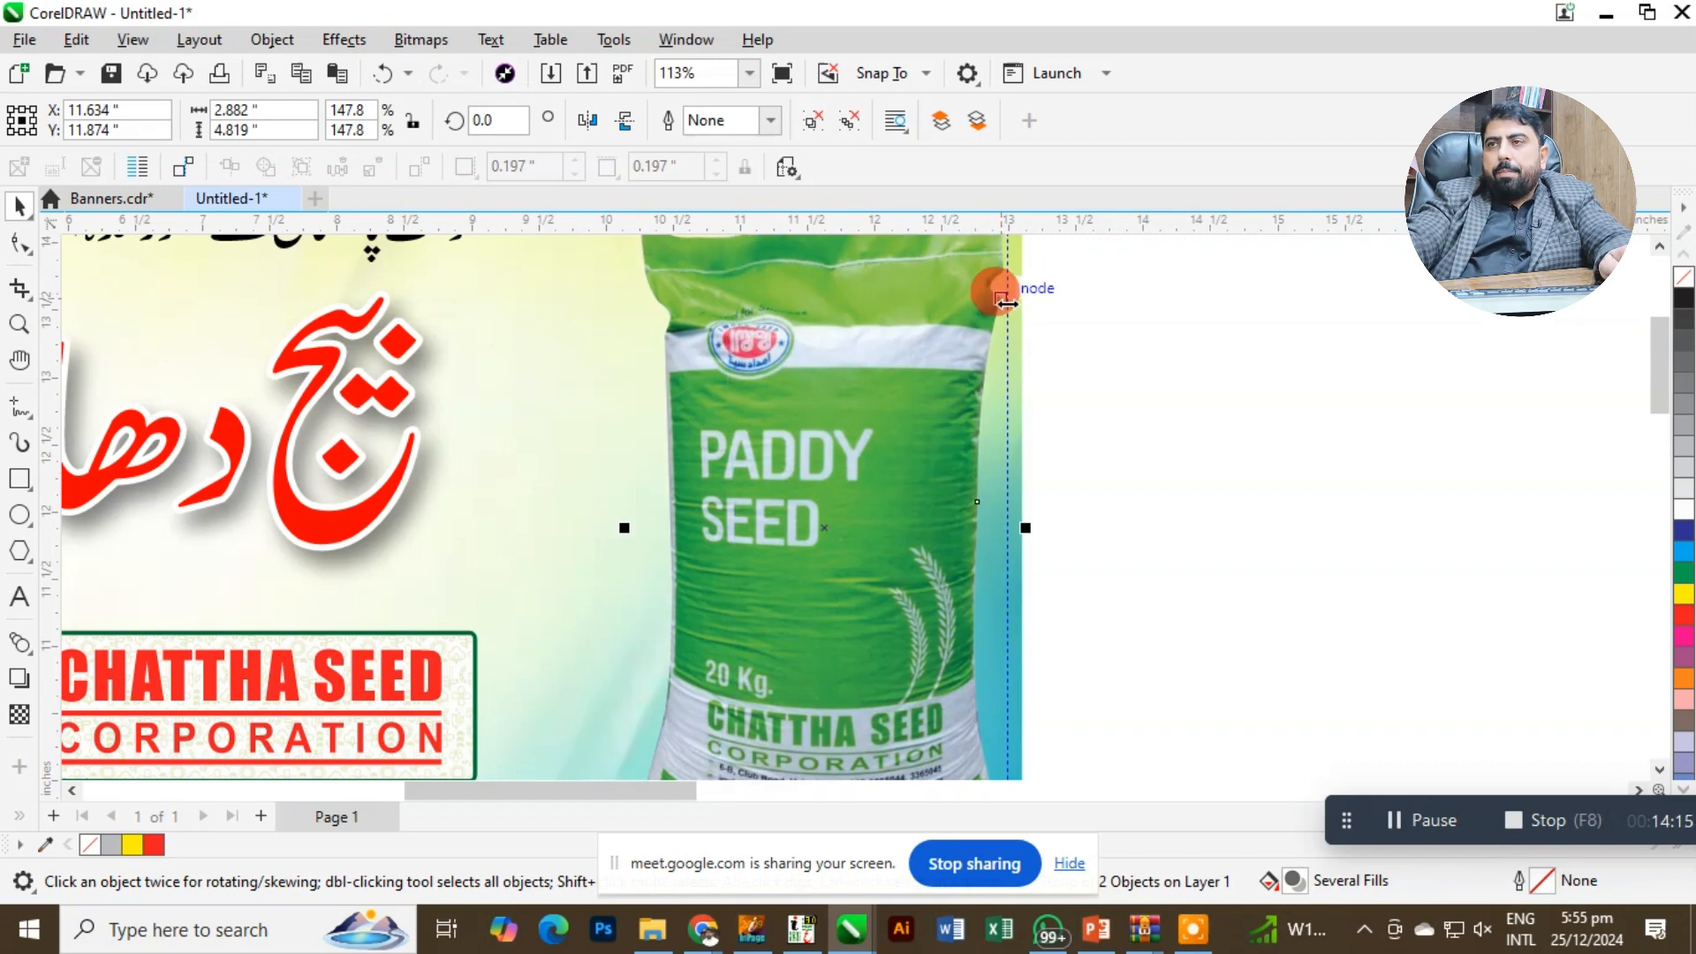
pyautogui.hotkey('ctrl', 'z')
# Move the three contact boxes under the company logo slightly upward, away from the bottom trim guideline.
pyautogui.scroll(-3, 989, 318)
pyautogui.press('F2')
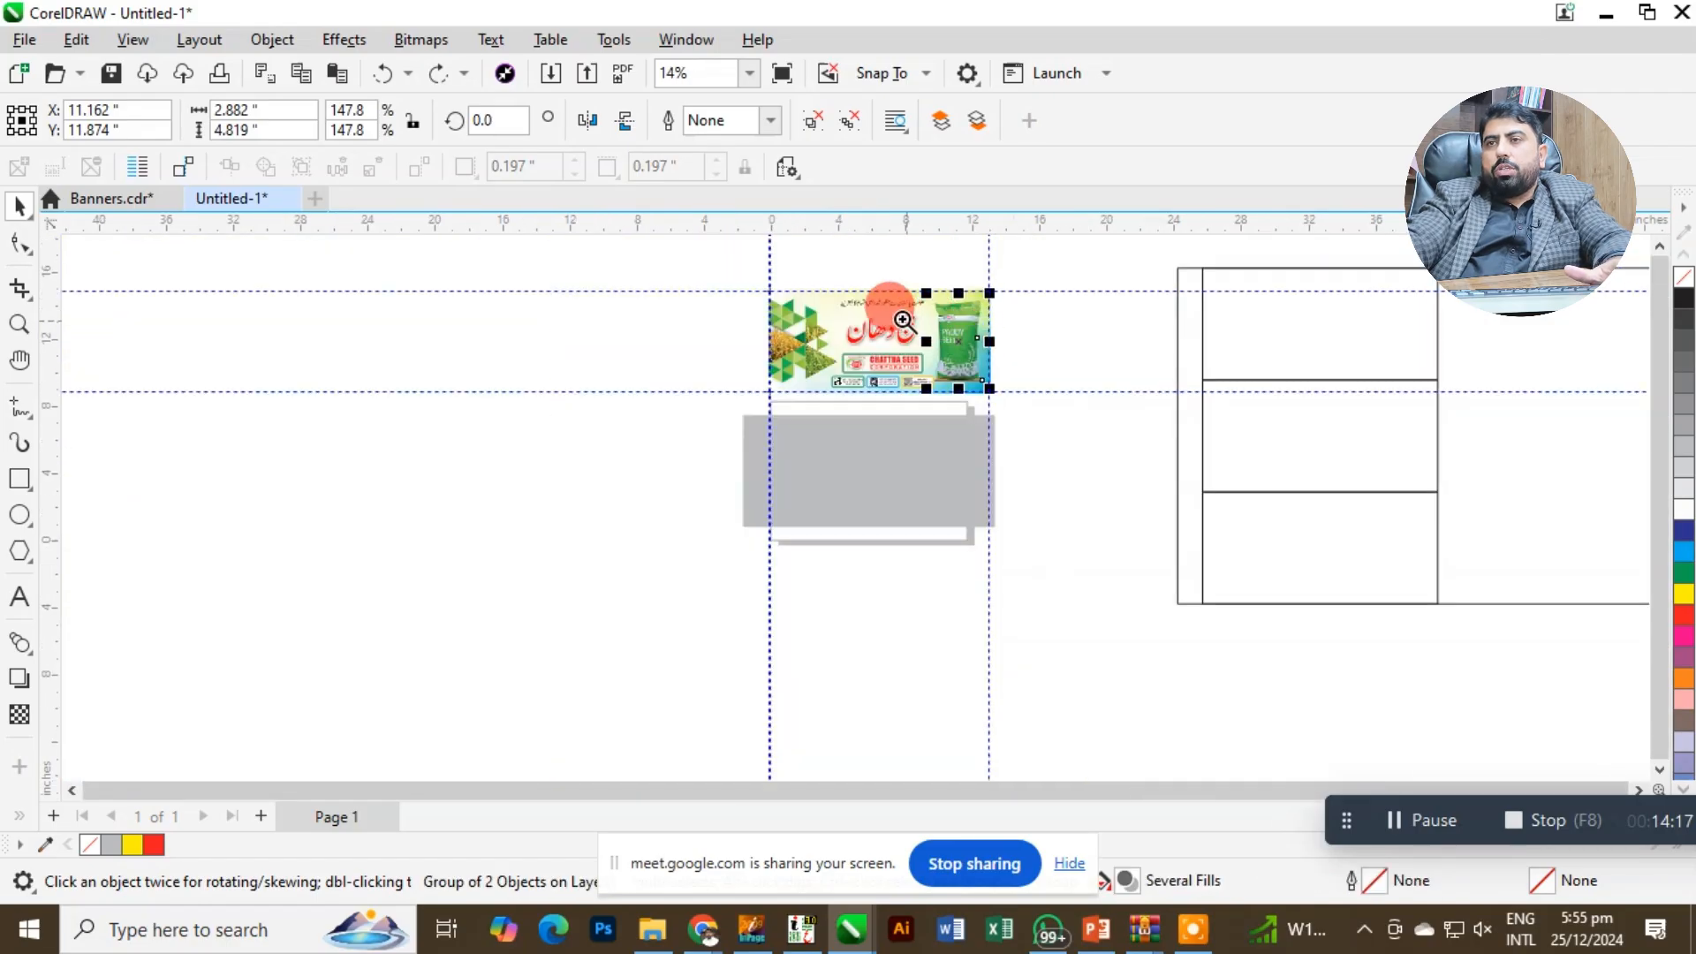
pyautogui.moveTo(771, 287); pyautogui.dragTo(1029, 447)
pyautogui.press('Escape')
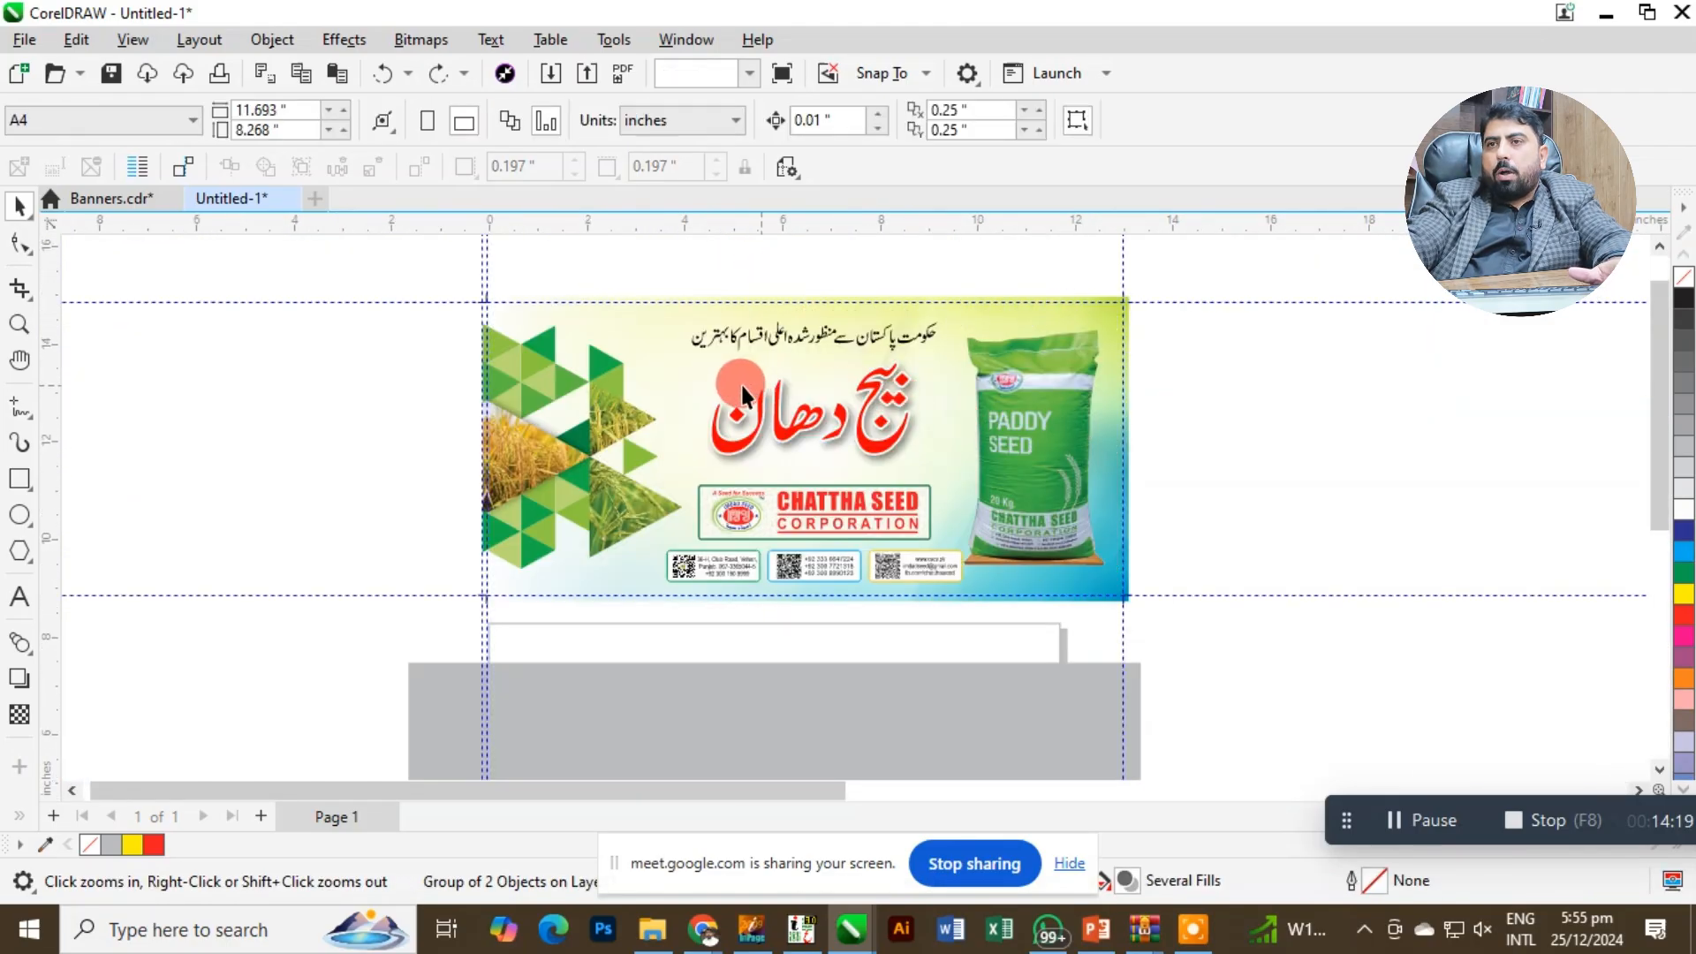
pyautogui.press('F2')
pyautogui.moveTo(739, 514); pyautogui.dragTo(880, 642)
pyautogui.click(871, 494)
pyautogui.moveTo(870, 494); pyautogui.dragTo(883, 499)
pyautogui.scroll(-2, 898, 518)
pyautogui.click(908, 541)
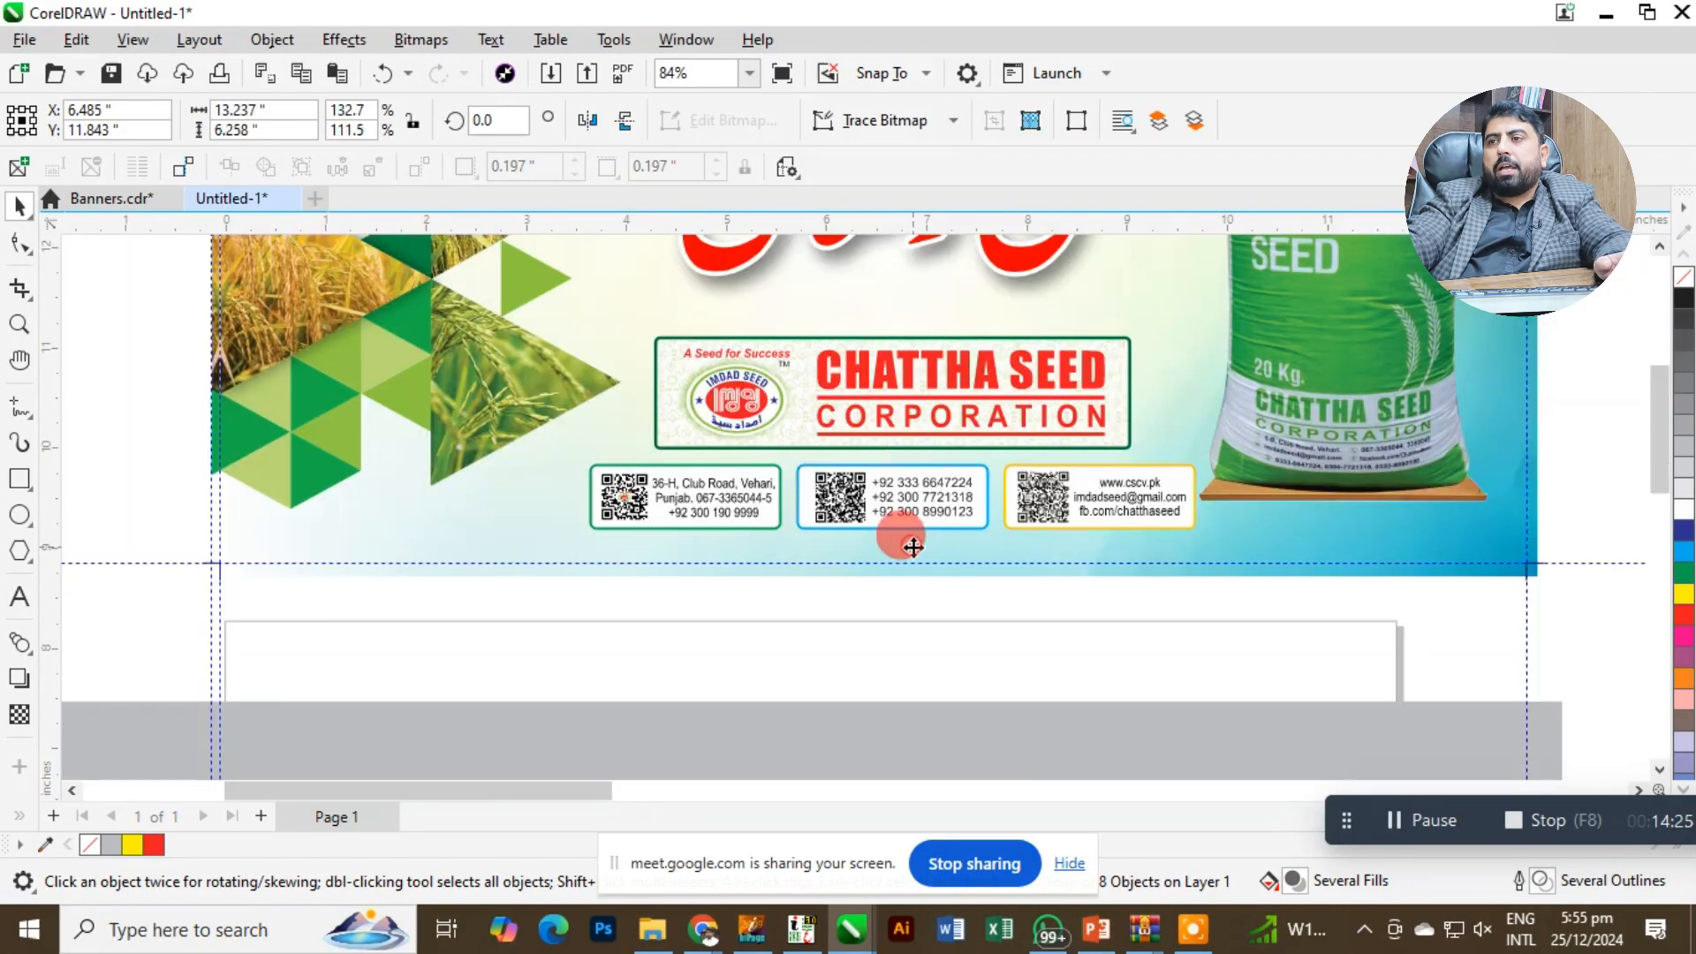
pyautogui.hotkey('shift', 'F2')
pyautogui.press('Escape')
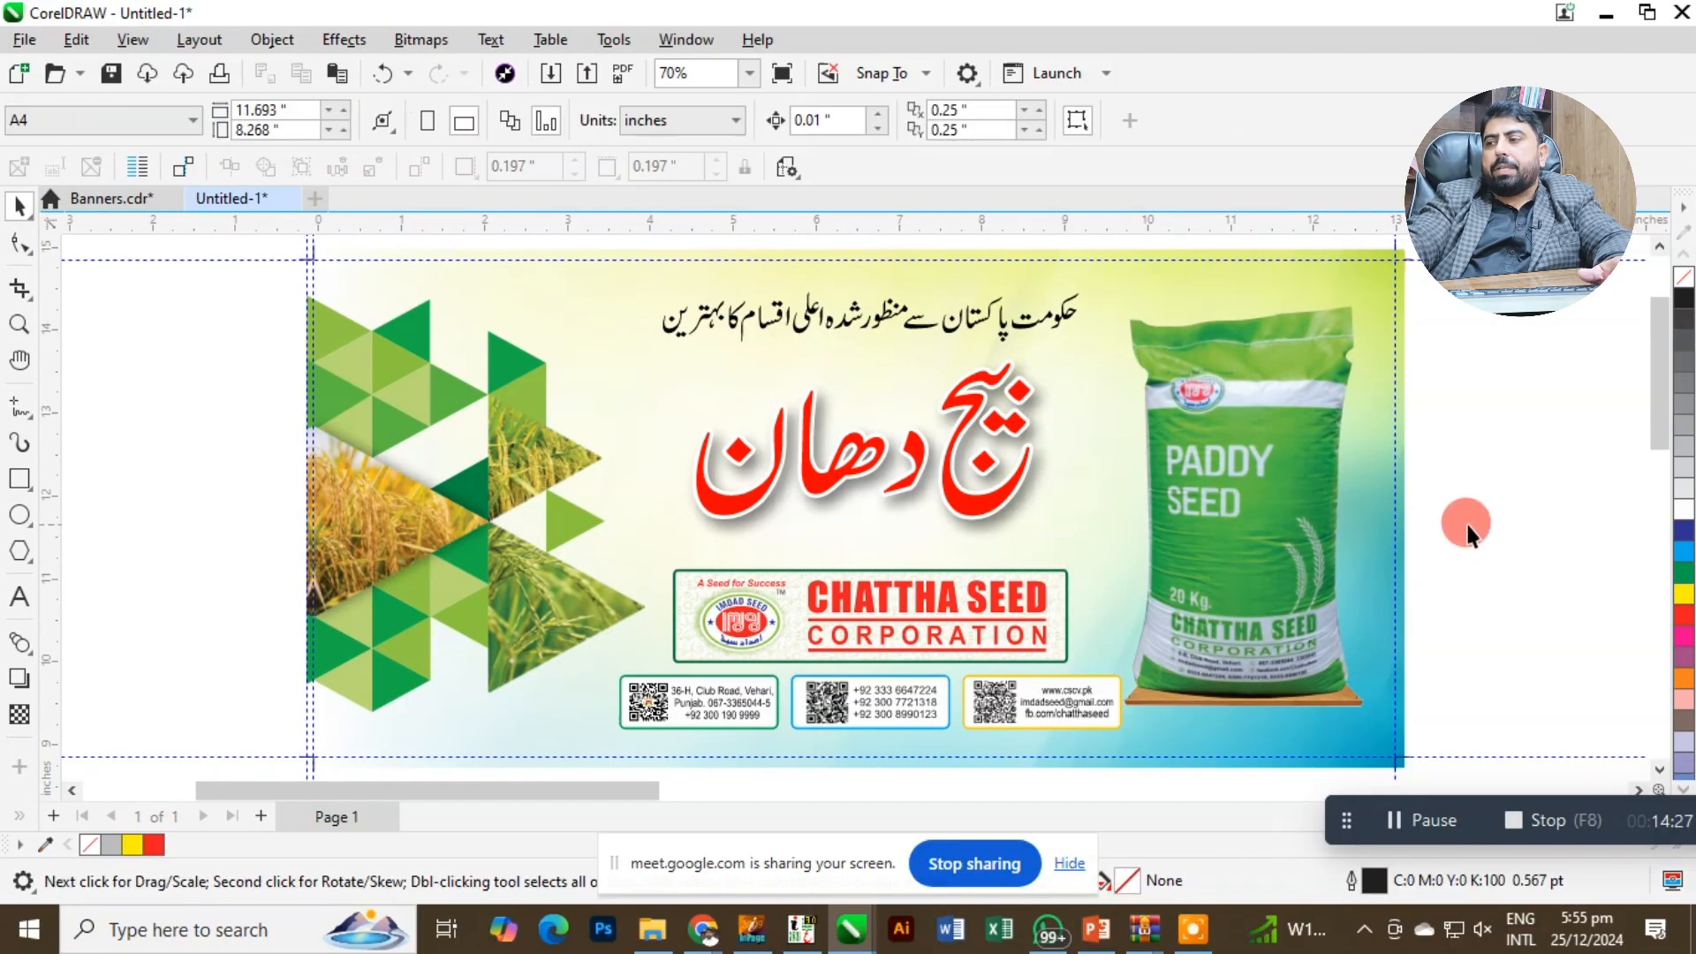
# Delete the grey rectangle covering the page below the banner.
pyautogui.click(1472, 521)
pyautogui.scroll(-4, 625, 368)
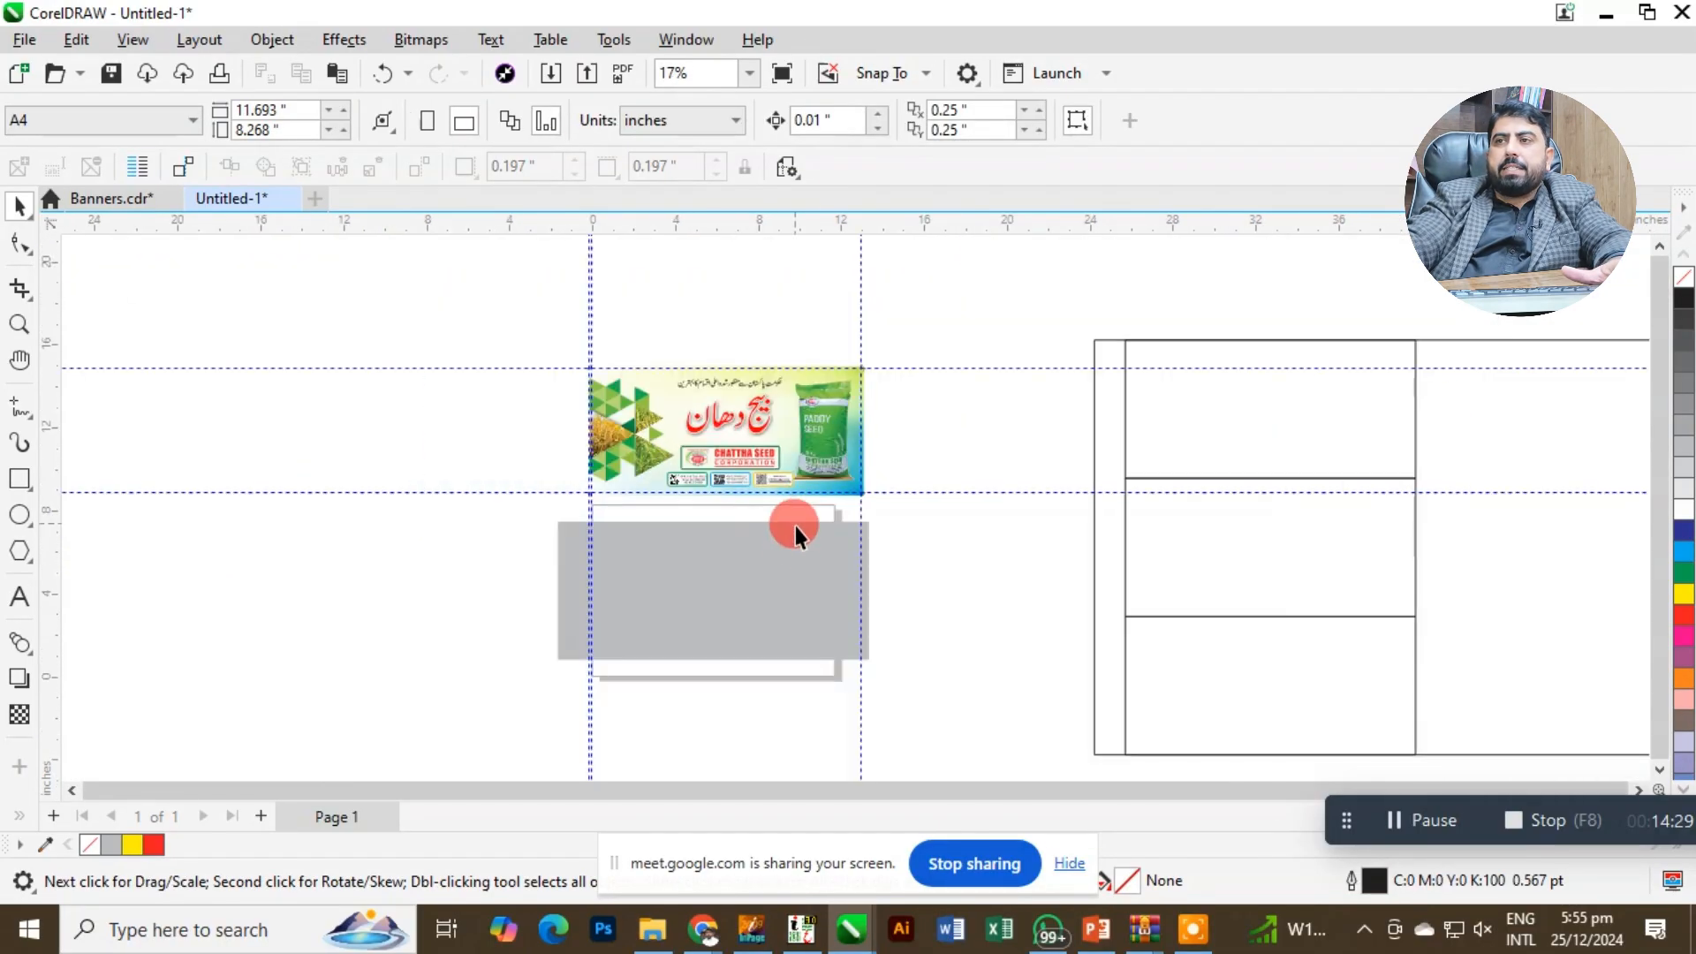
pyautogui.click(797, 545)
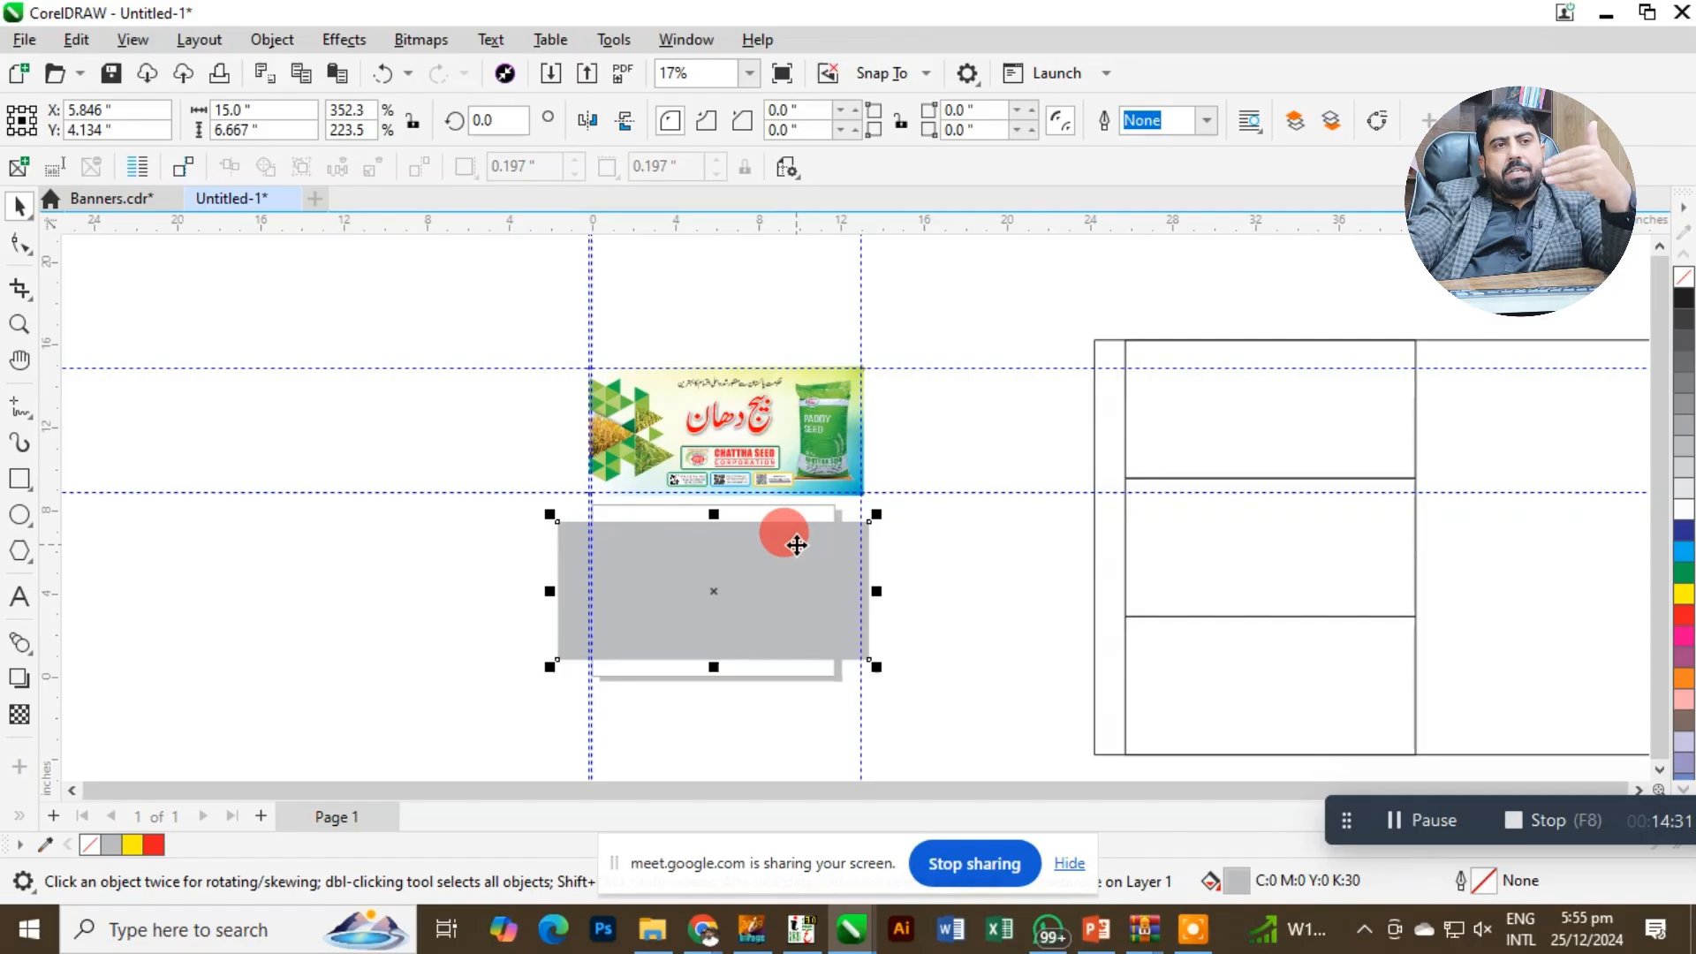
pyautogui.press('Delete')
# Group the whole banner together with its crop marks and center it on the page.
pyautogui.moveTo(902, 337); pyautogui.dragTo(441, 572)
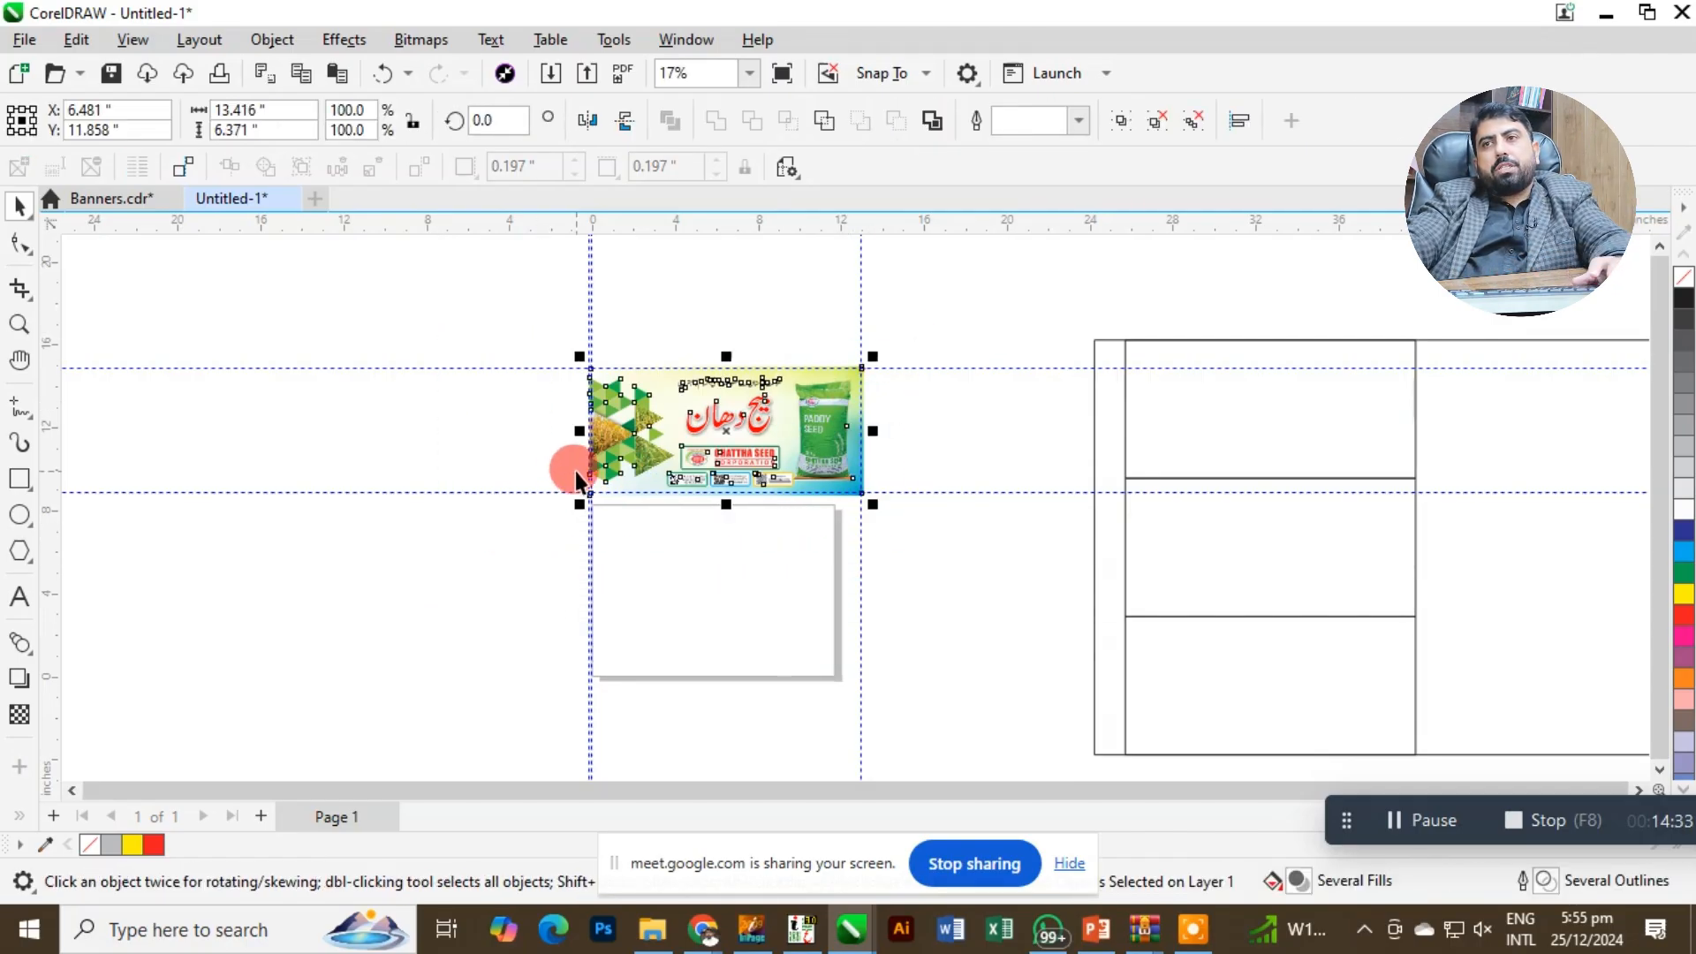
pyautogui.press('p')
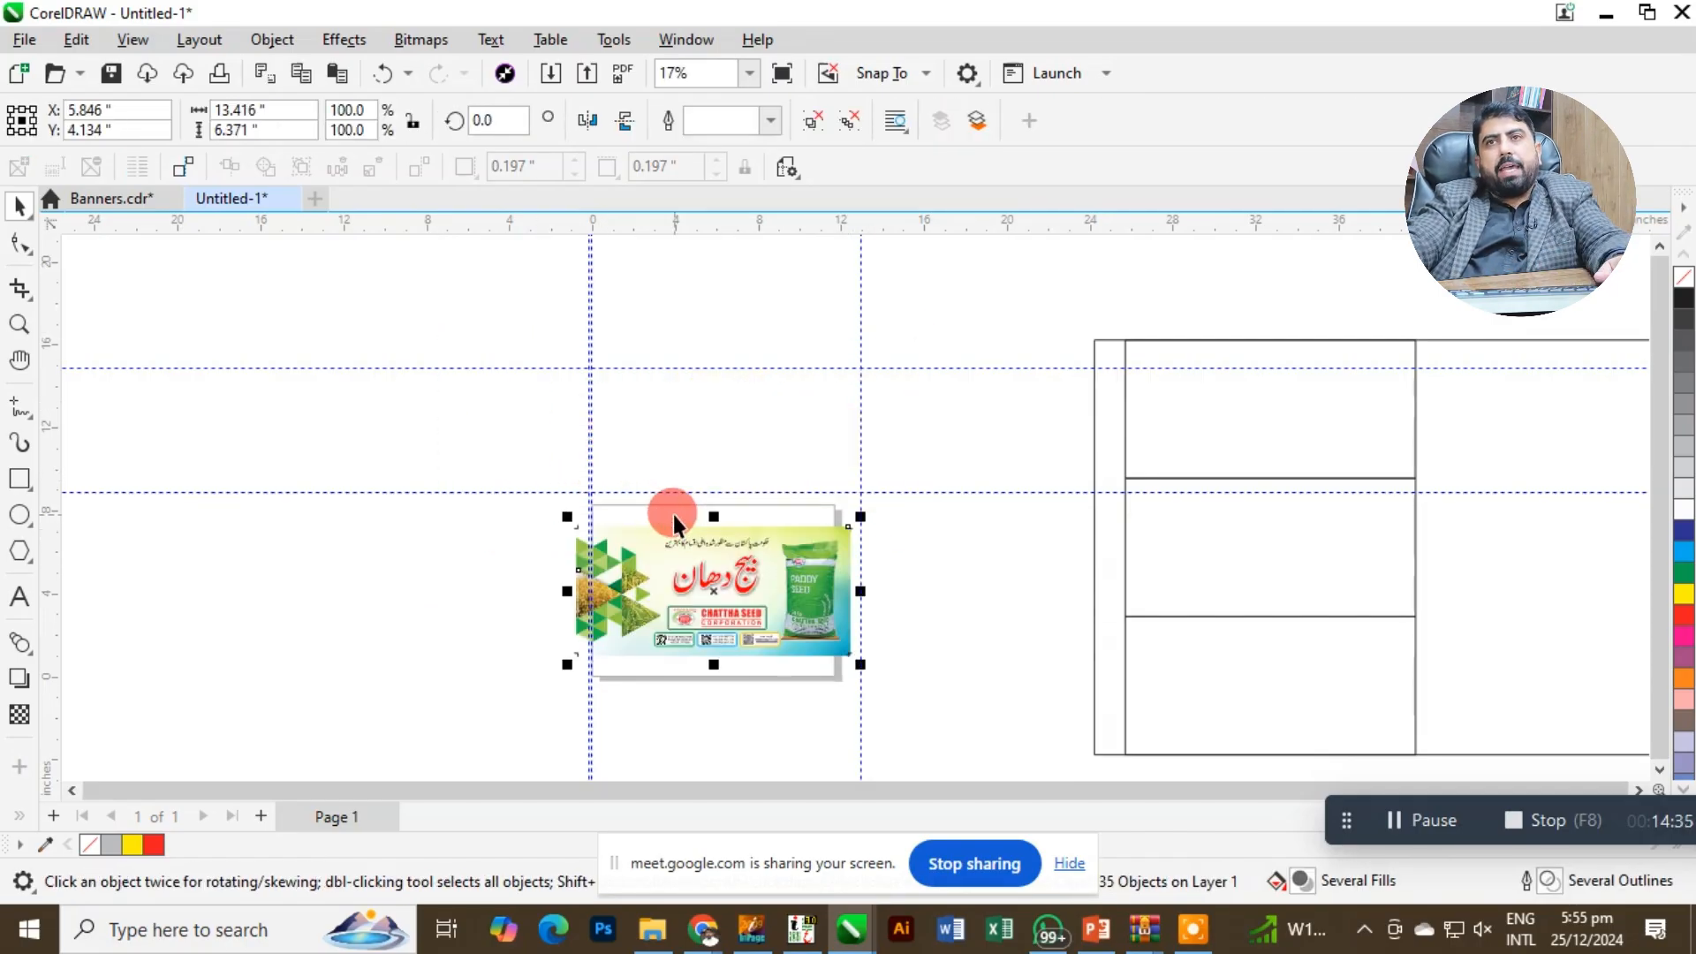
pyautogui.hotkey('shift', 'F2')
# Set the page size to 15 inches wide by 6.7 inches high to fit the banner.
pyautogui.click(231, 113)
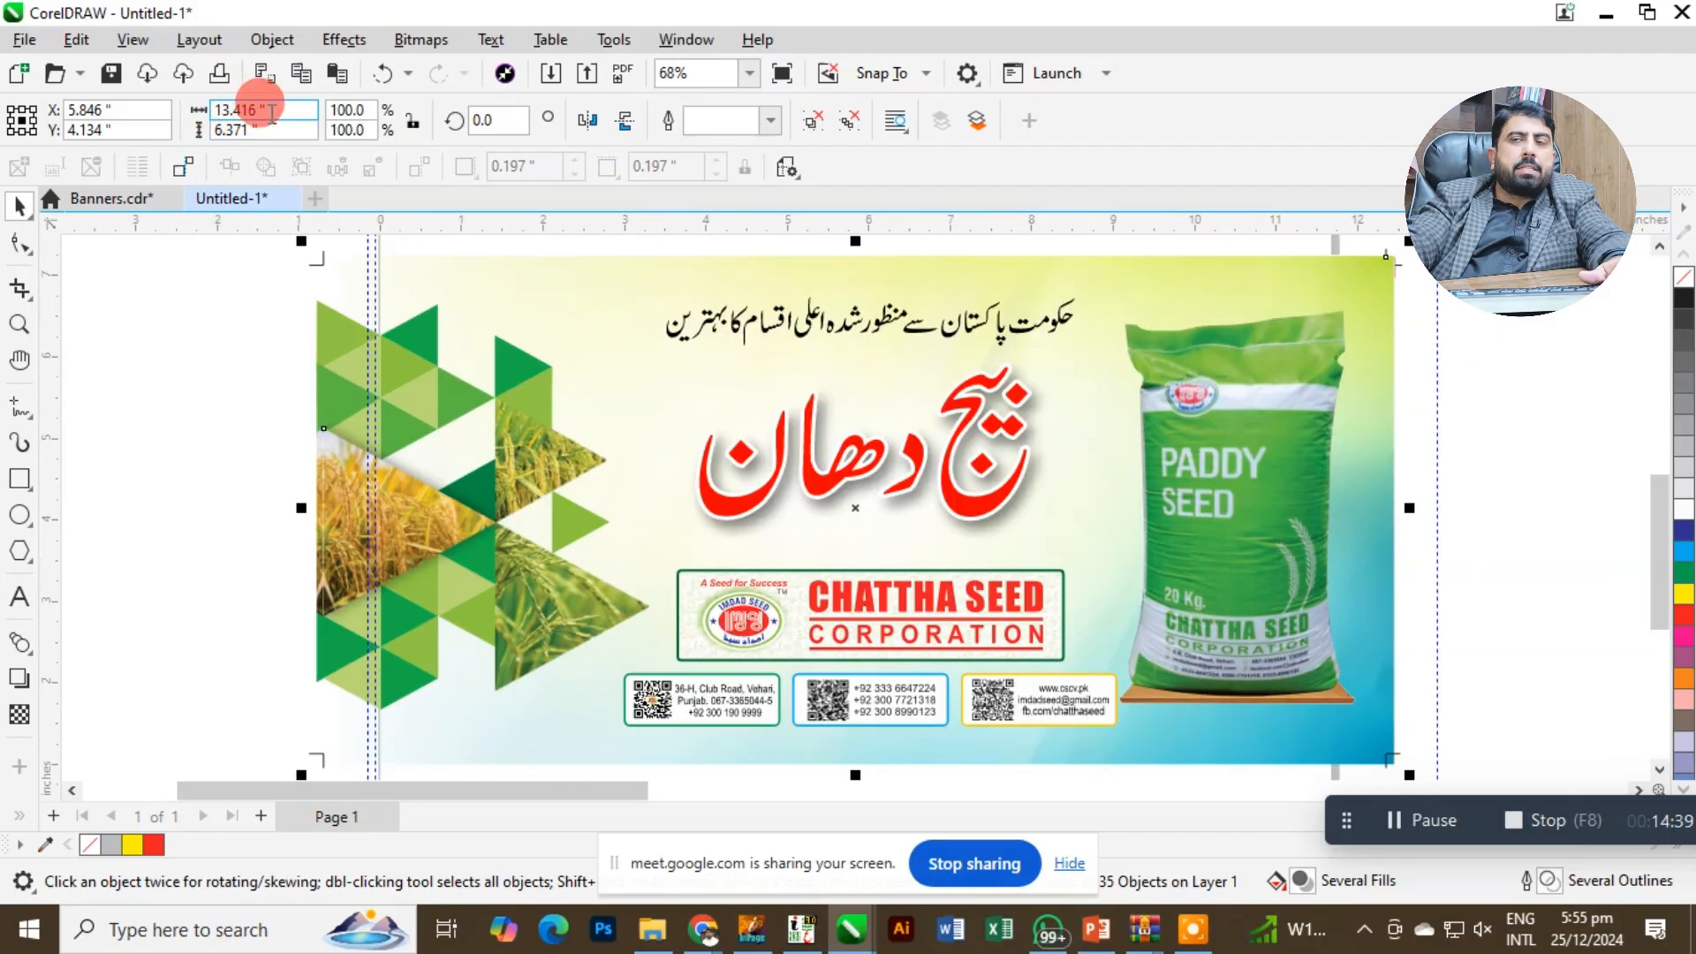
pyautogui.click(178, 288)
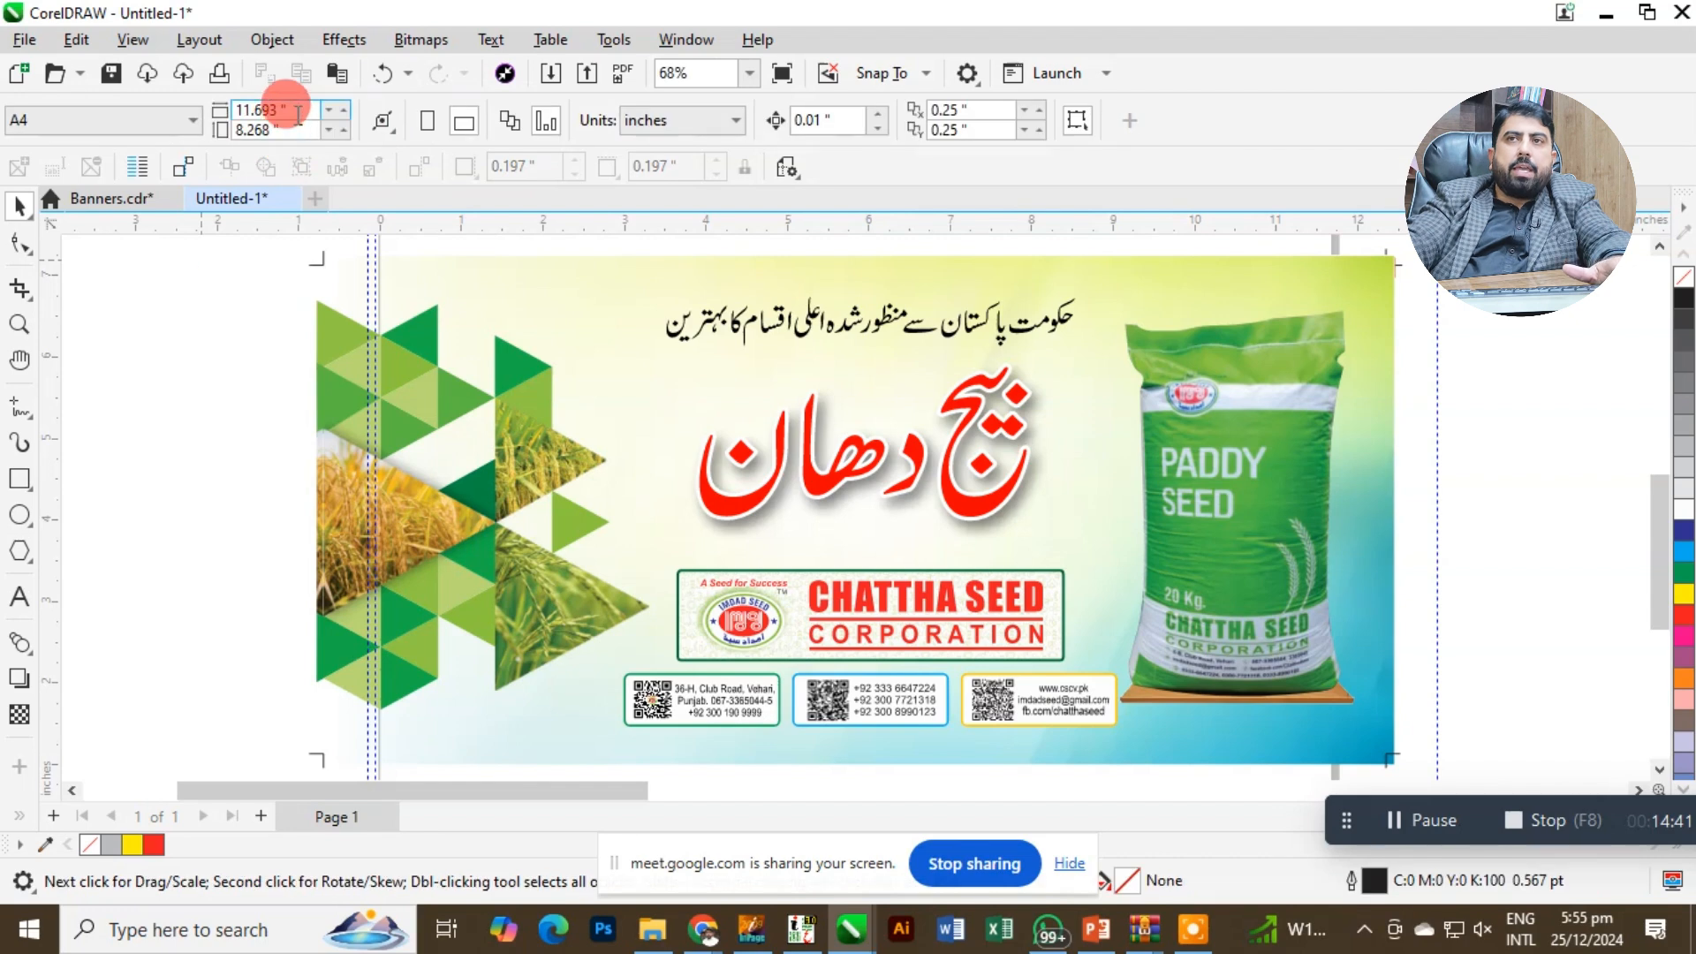
pyautogui.moveTo(294, 113); pyautogui.dragTo(2, 94)
pyautogui.write('15')
pyautogui.press('Return')
pyautogui.click(719, 458)
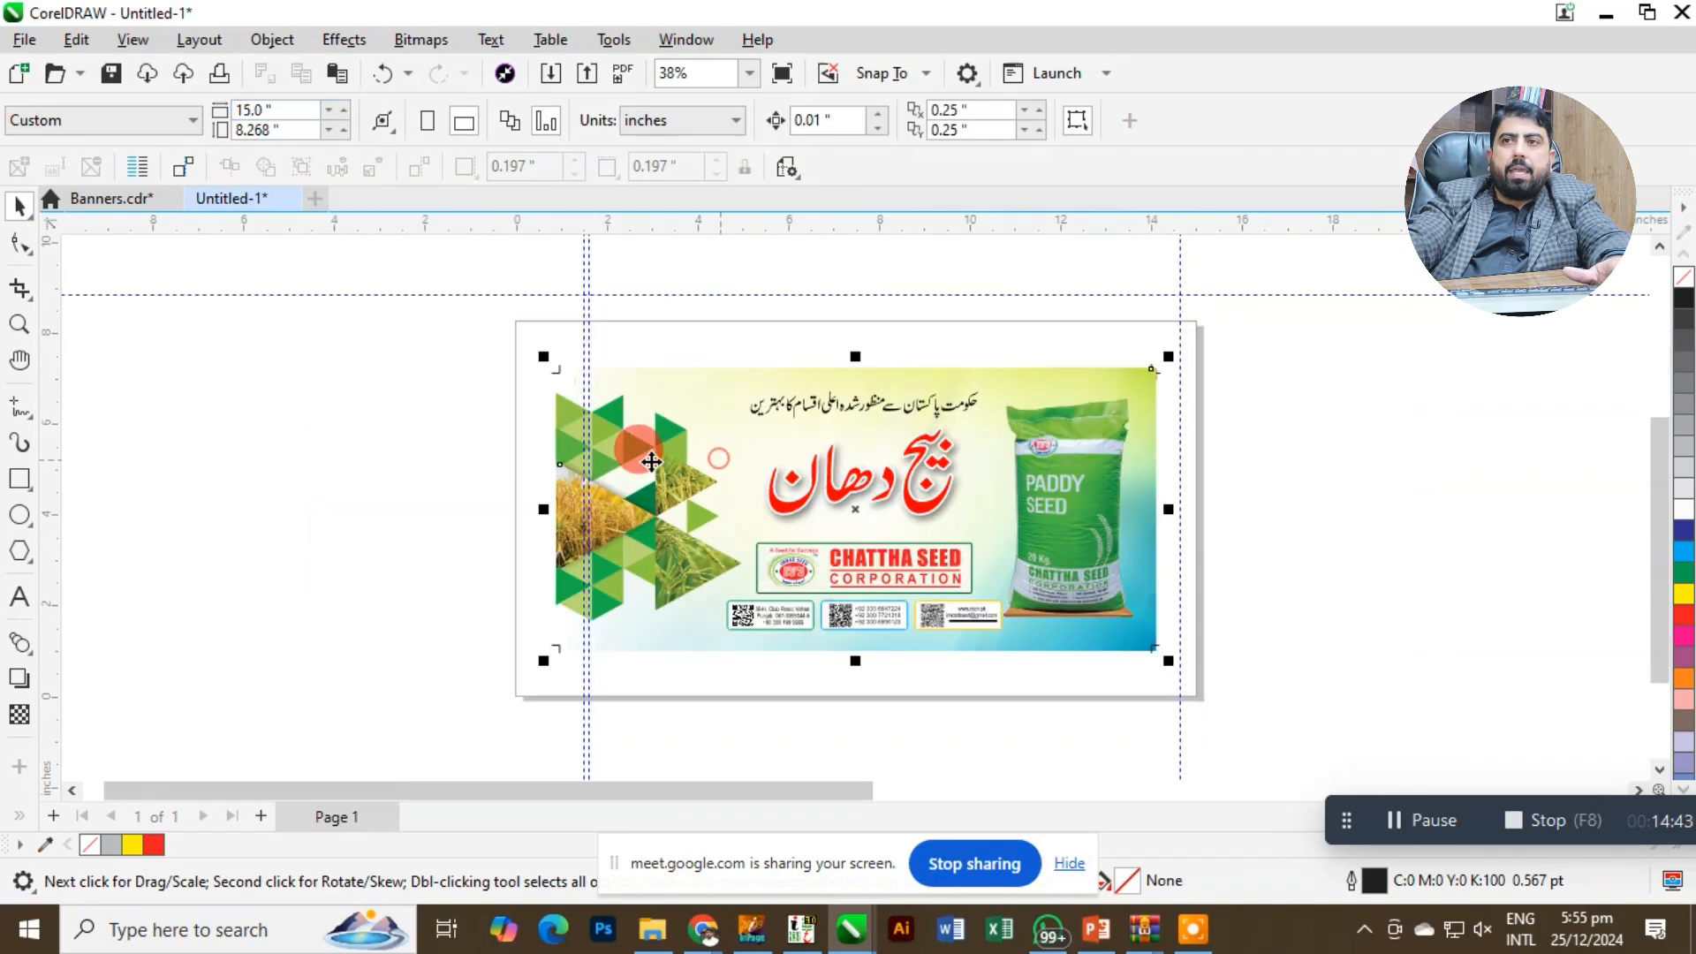
pyautogui.click(257, 333)
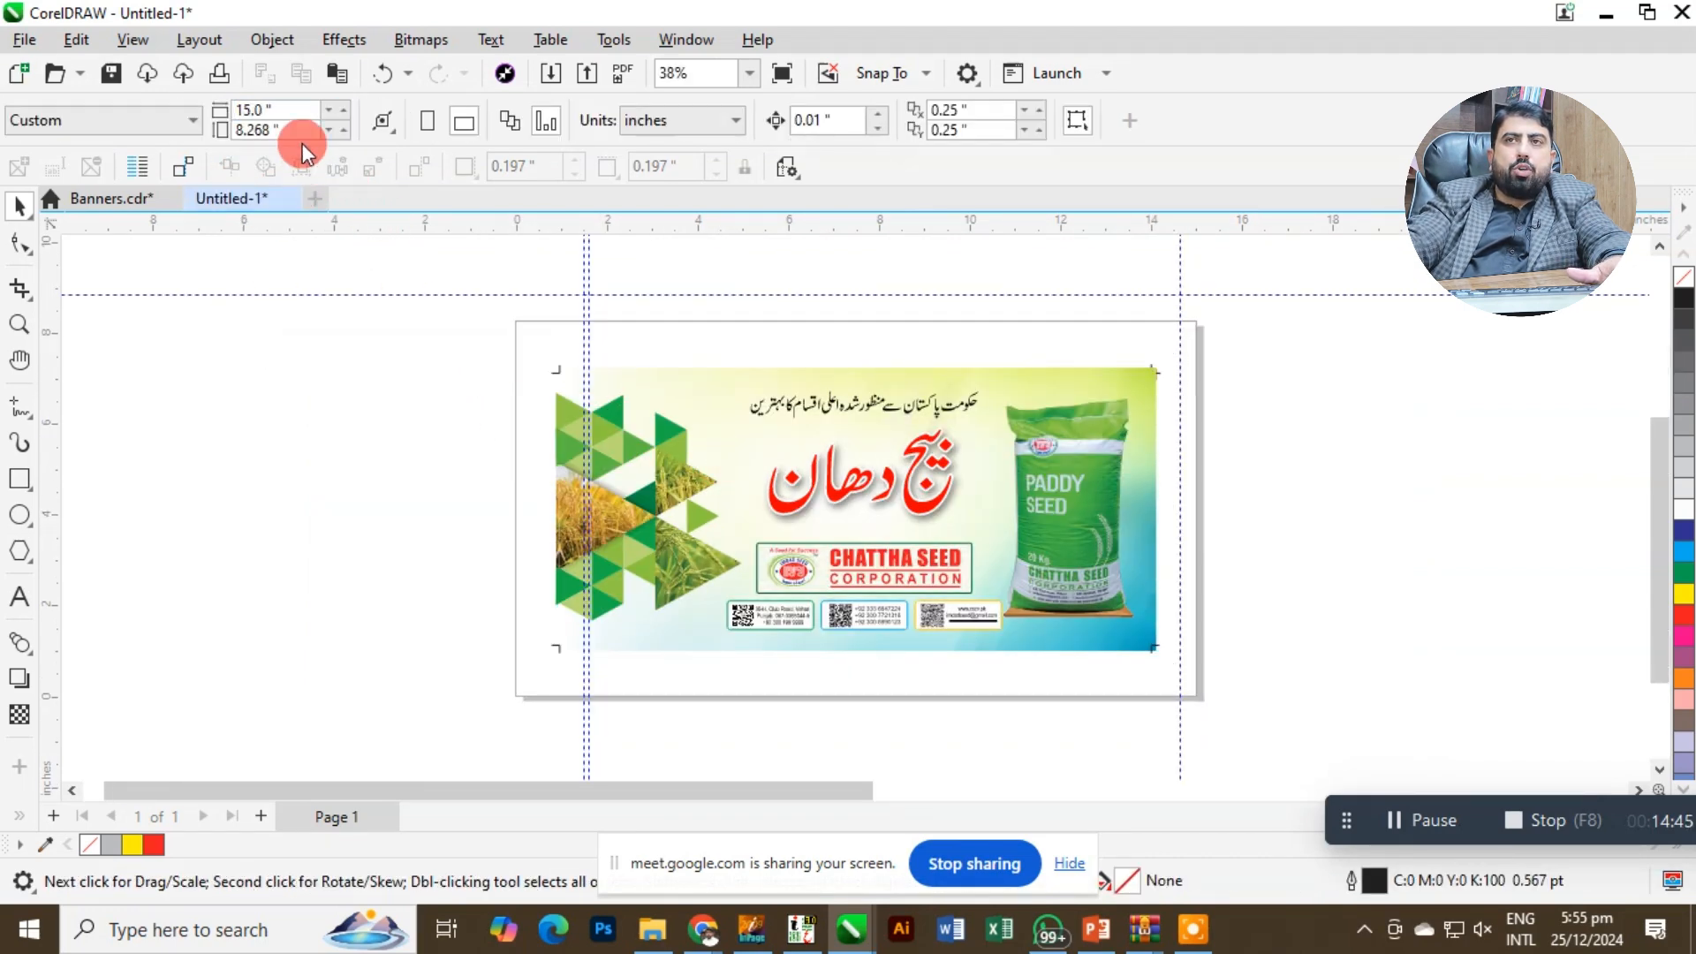
pyautogui.moveTo(294, 130); pyautogui.dragTo(5, 159)
pyautogui.write('6.7')
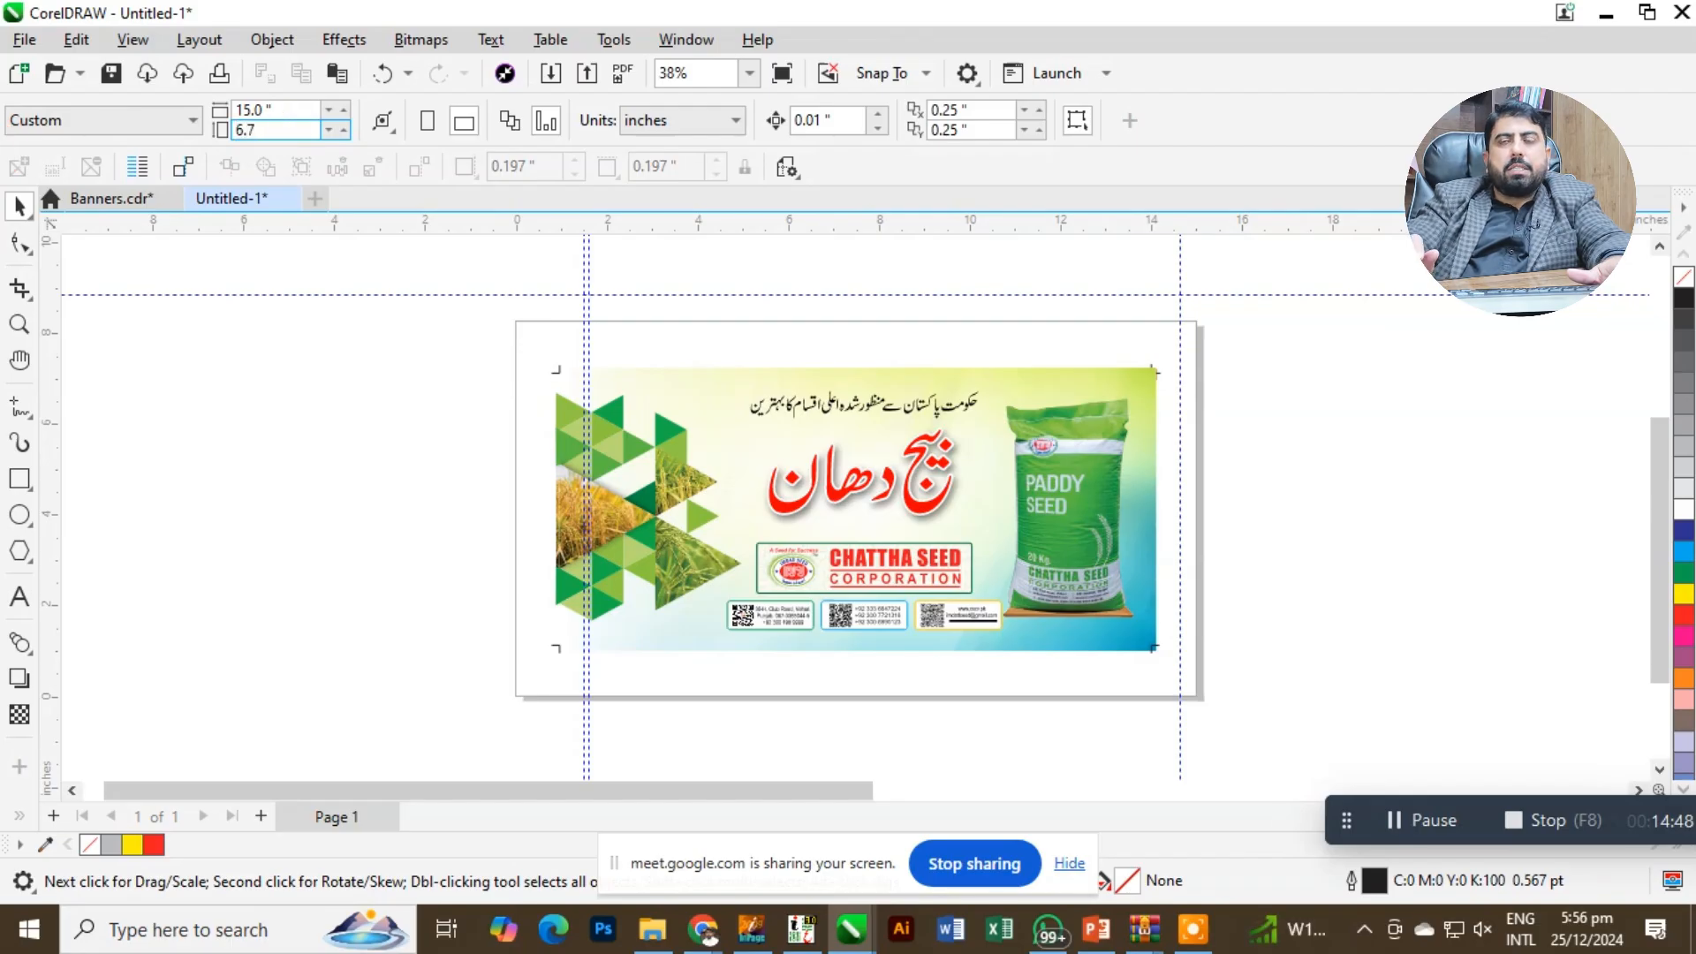
pyautogui.press('Return')
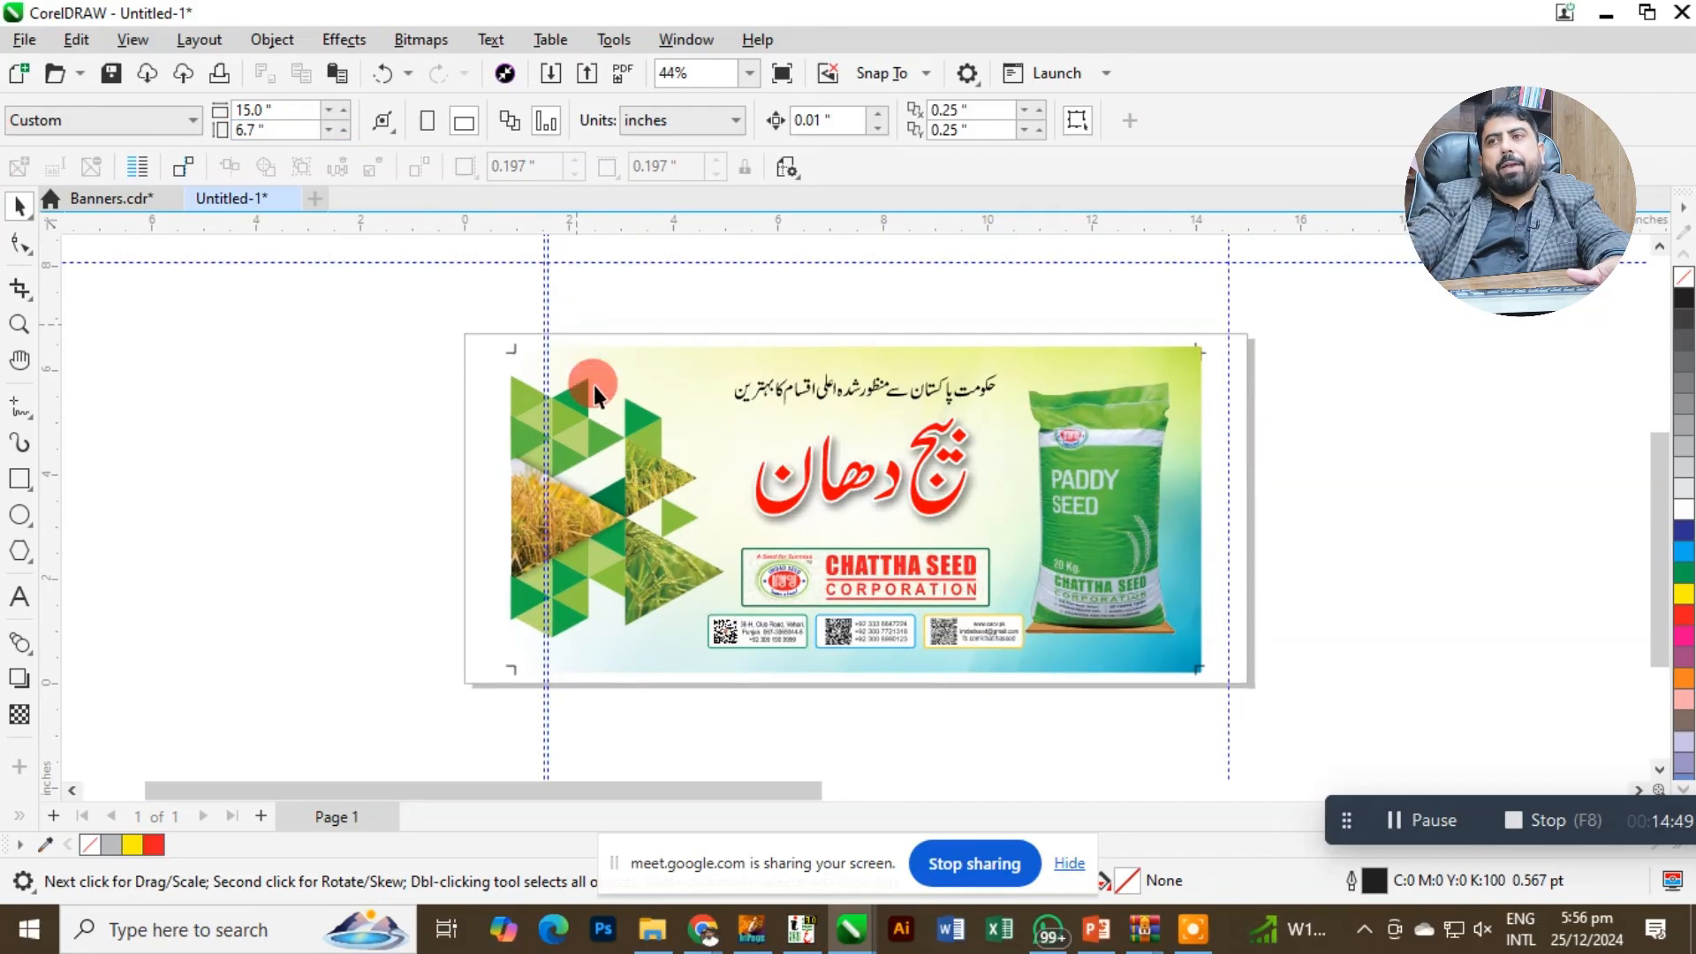
# Inspect the whole banner with its crop marks up close on the resized page.
pyautogui.click(627, 459)
pyautogui.hotkey('shift', 'F2')
pyautogui.press('Escape')
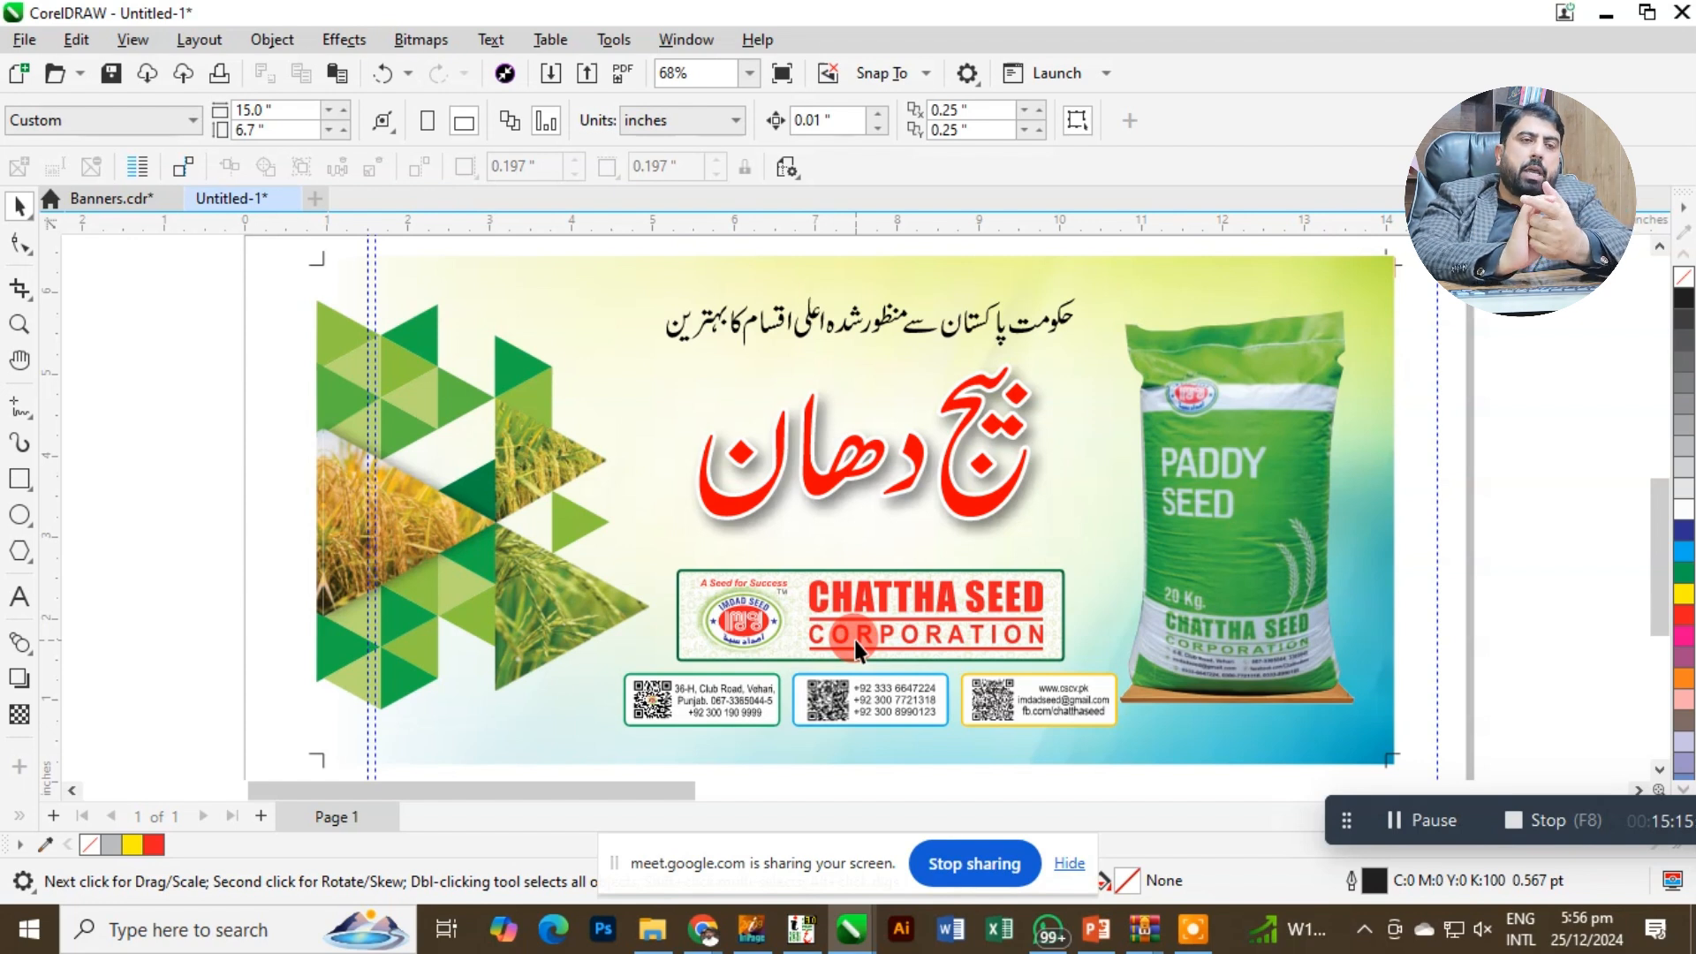
pyautogui.click(1016, 645)
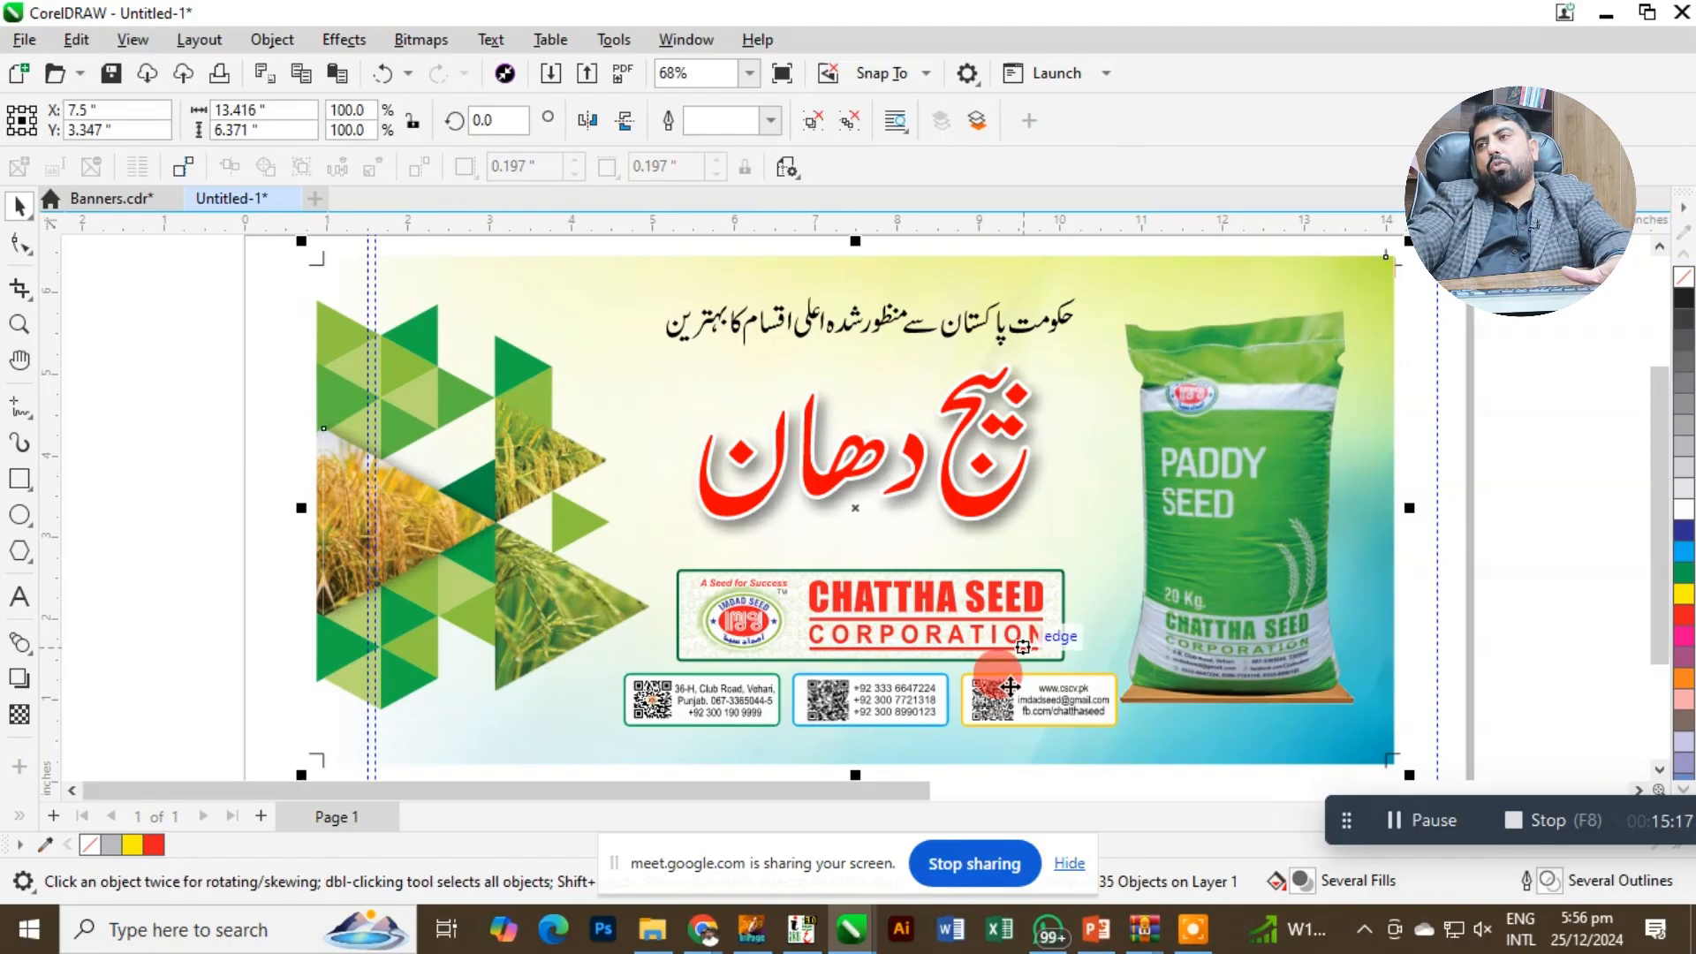
pyautogui.scroll(-2, 1020, 645)
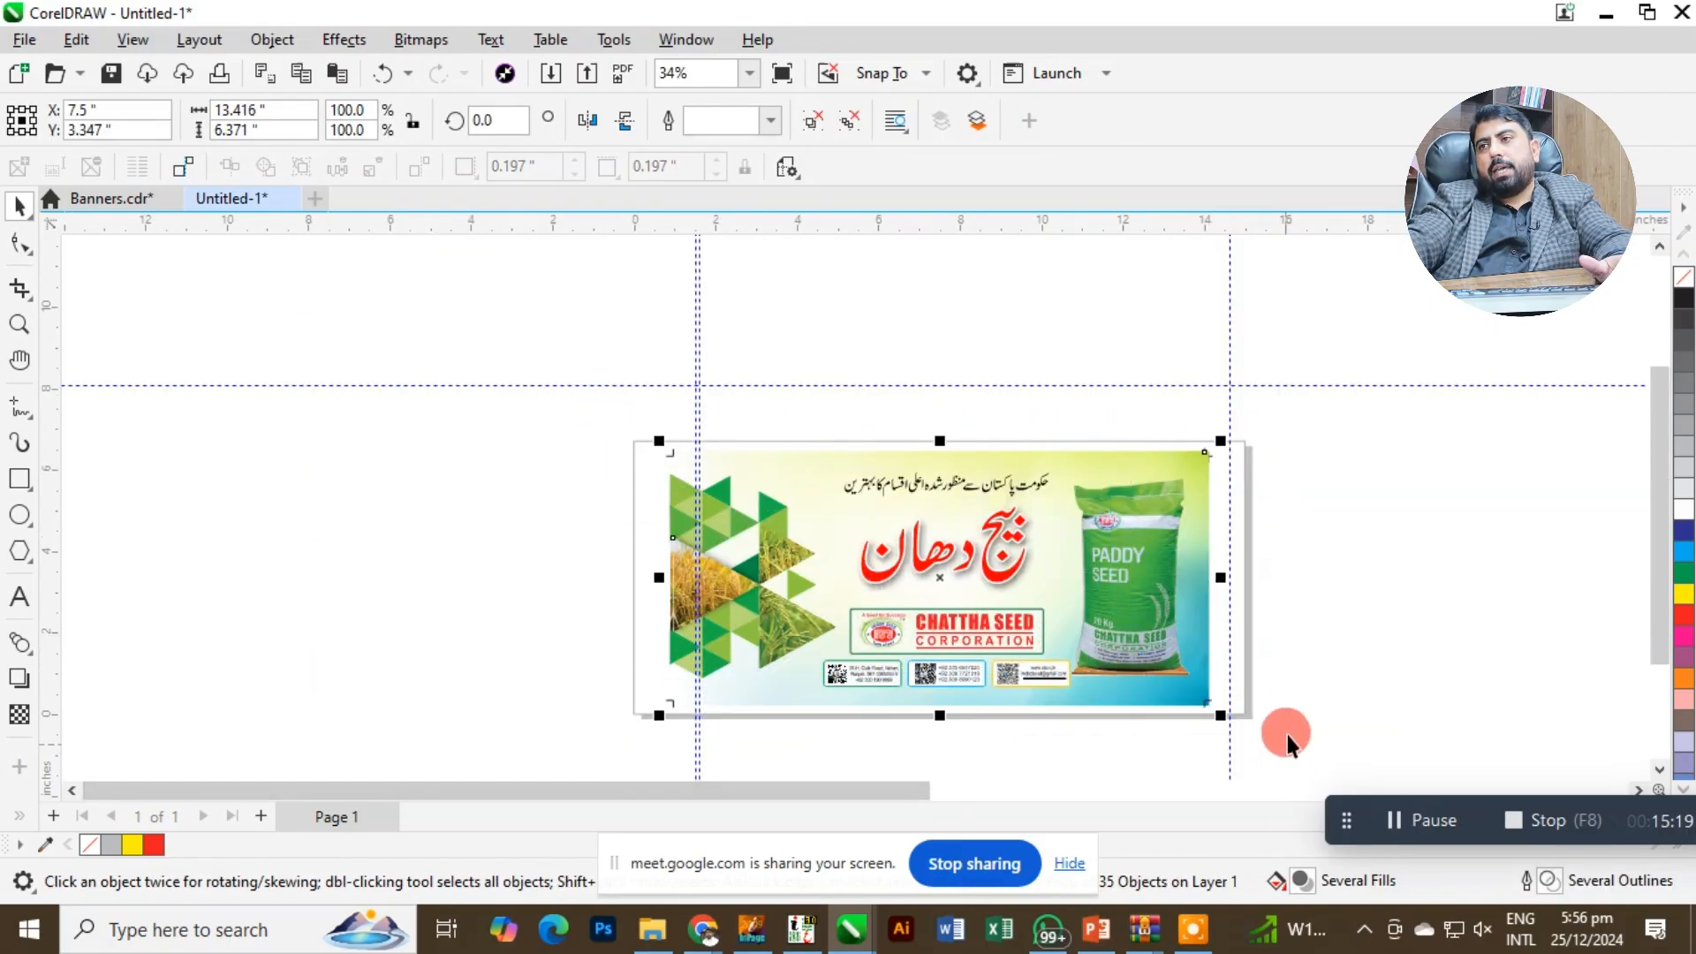
pyautogui.hotkey('shift', 'F2')
pyautogui.press('Escape')
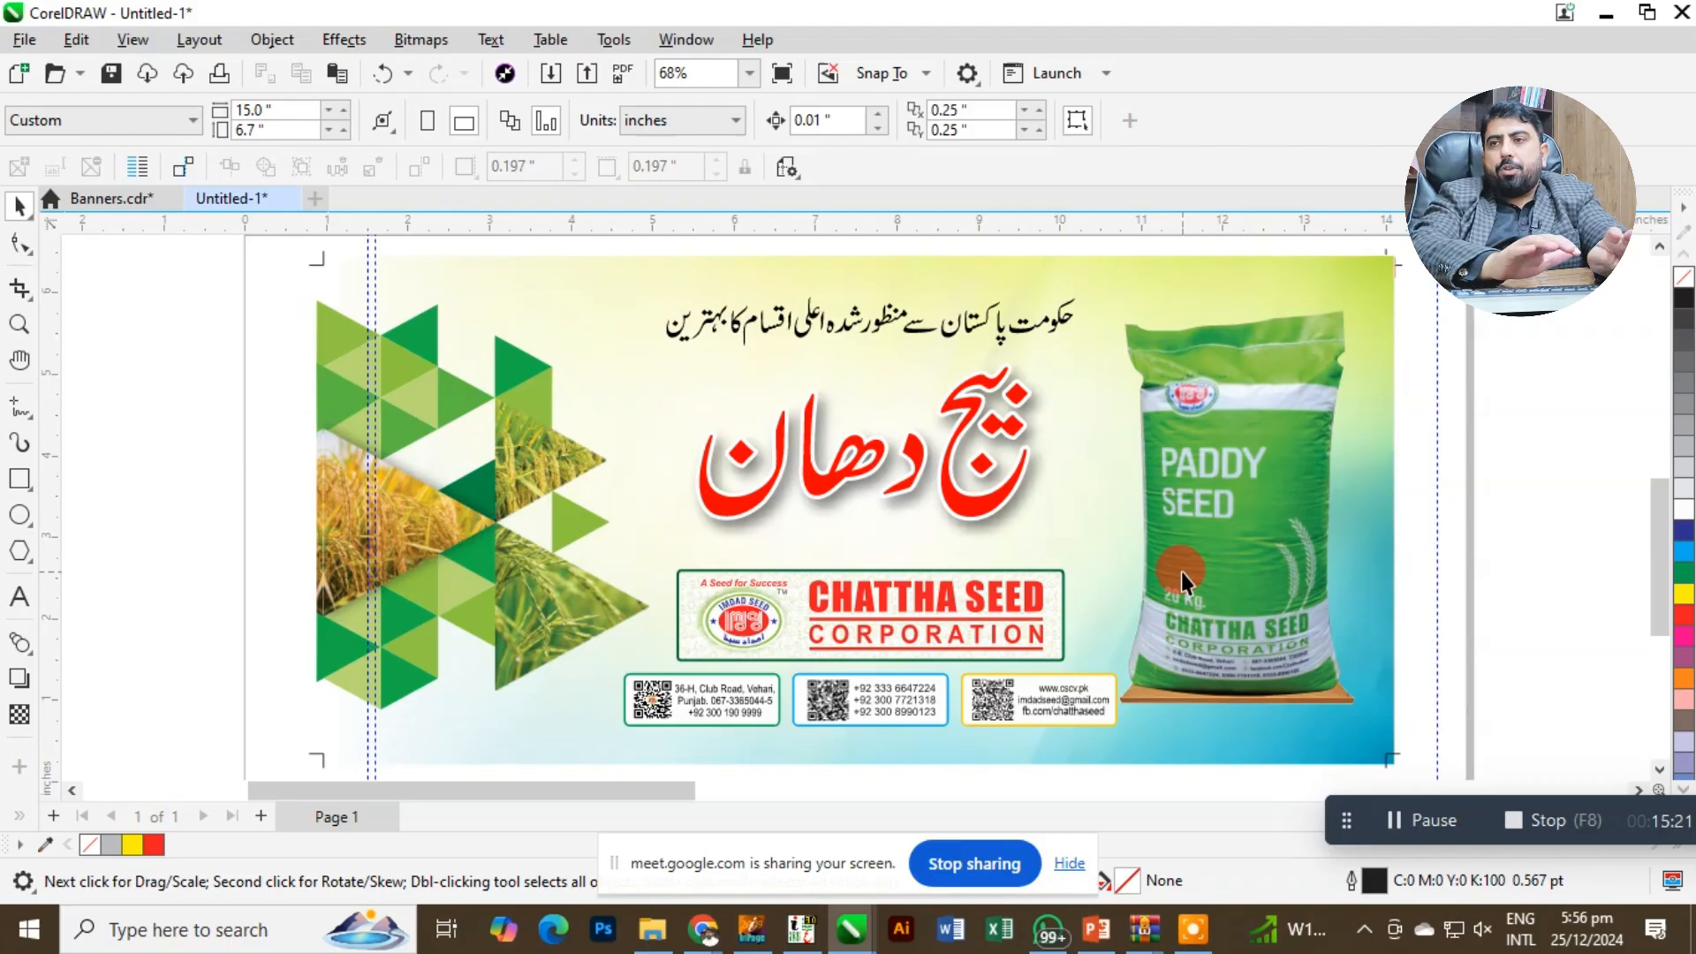
# Open the print settings, check the CMYK separations and set the image position and size to fit to page.
pyautogui.hotkey('ctrl', 'p')
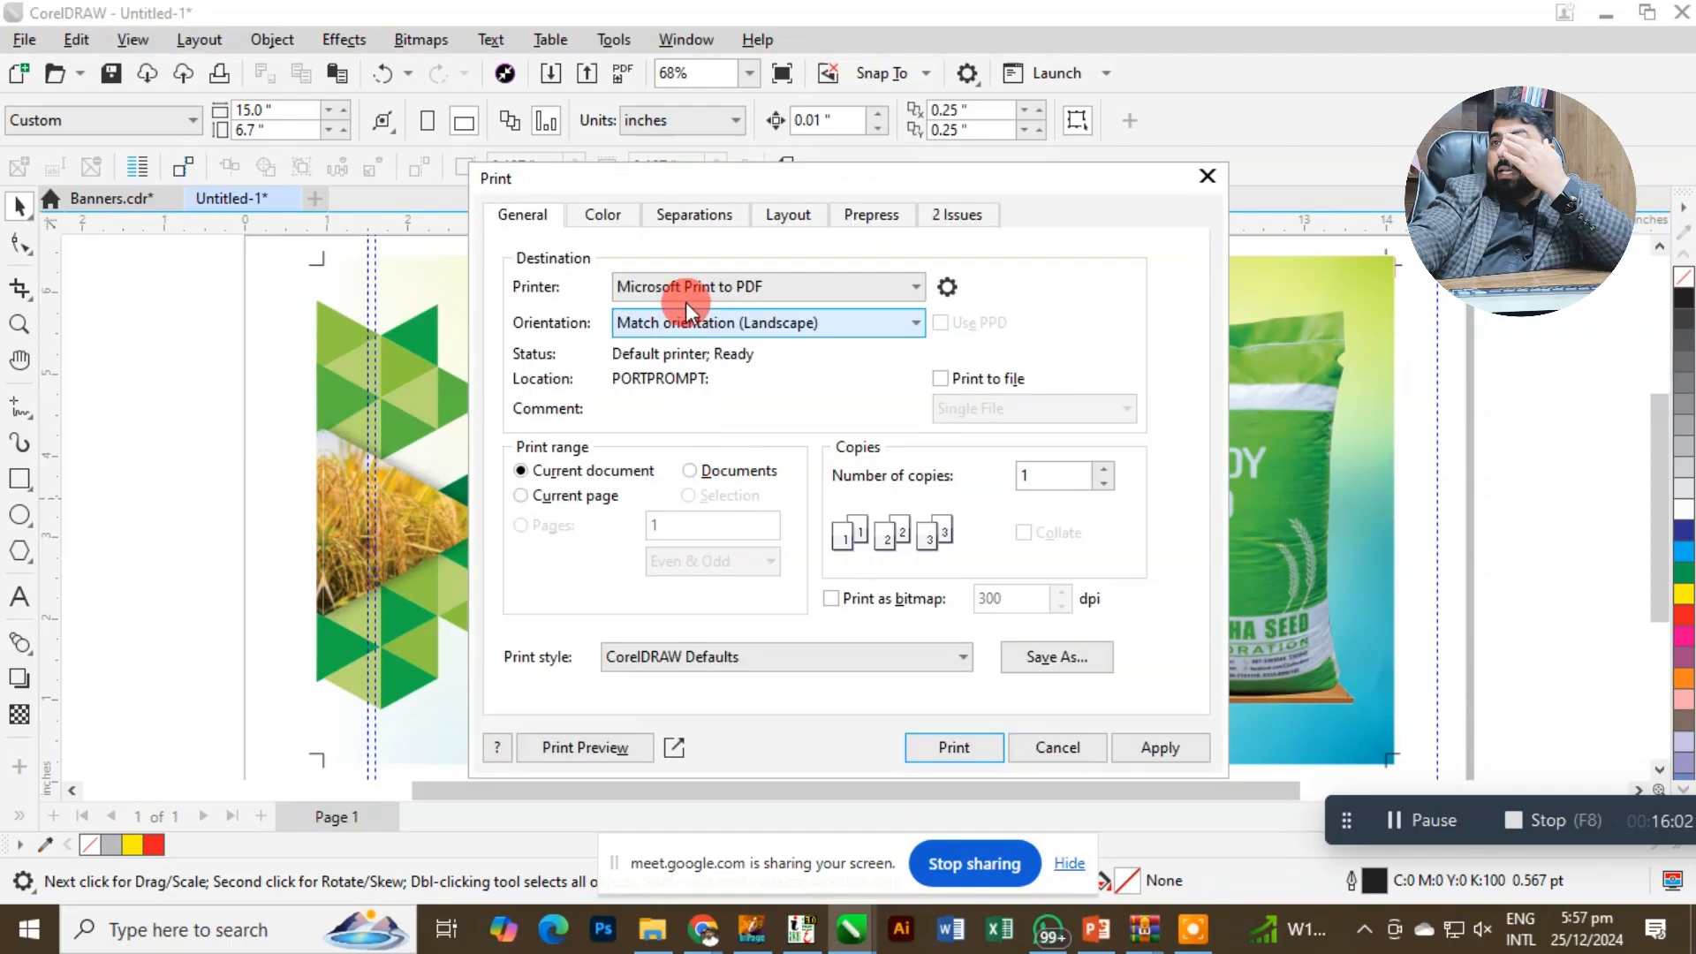
pyautogui.click(679, 229)
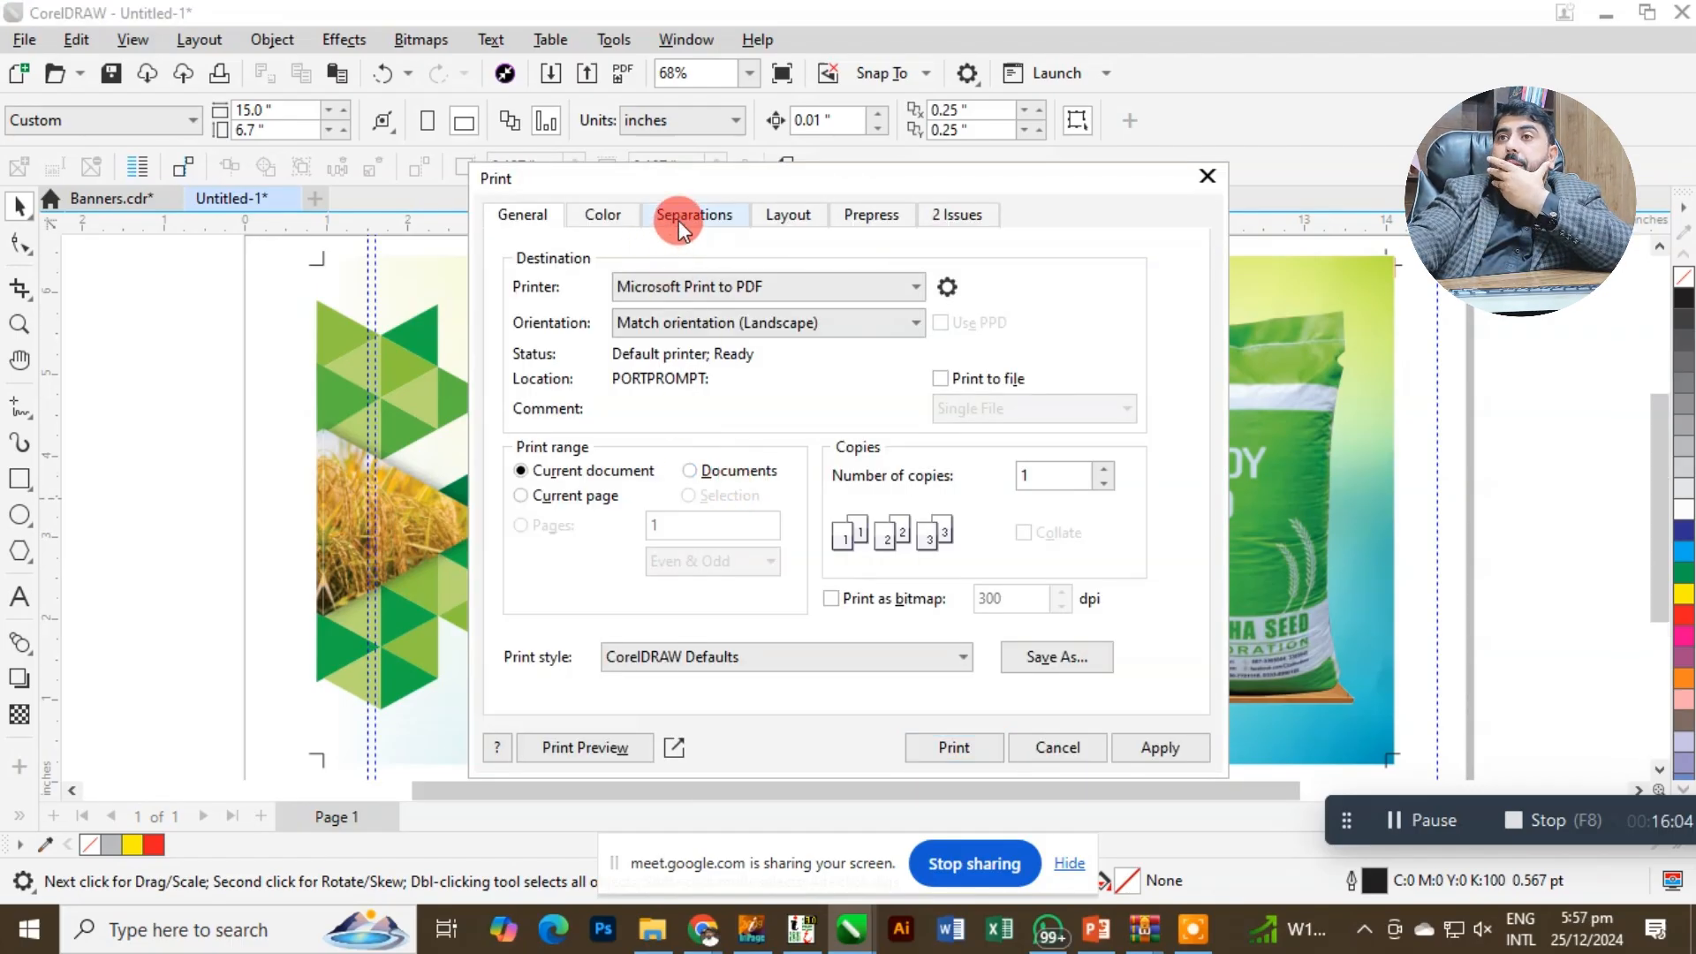
pyautogui.click(678, 220)
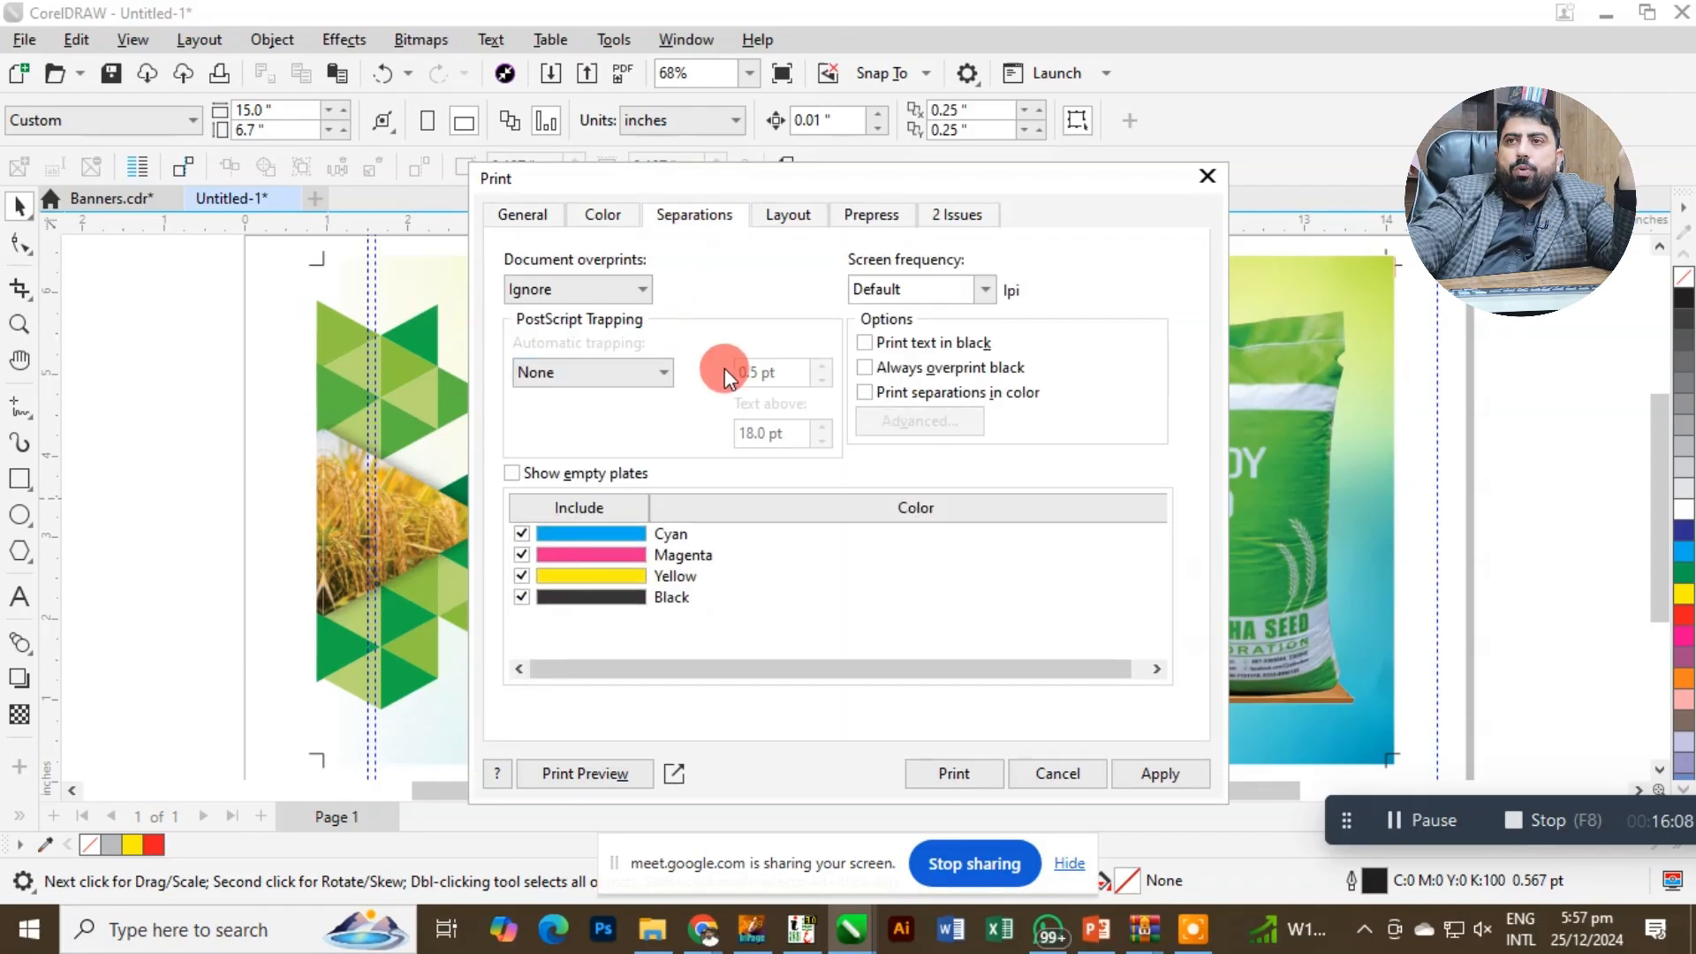
pyautogui.click(774, 217)
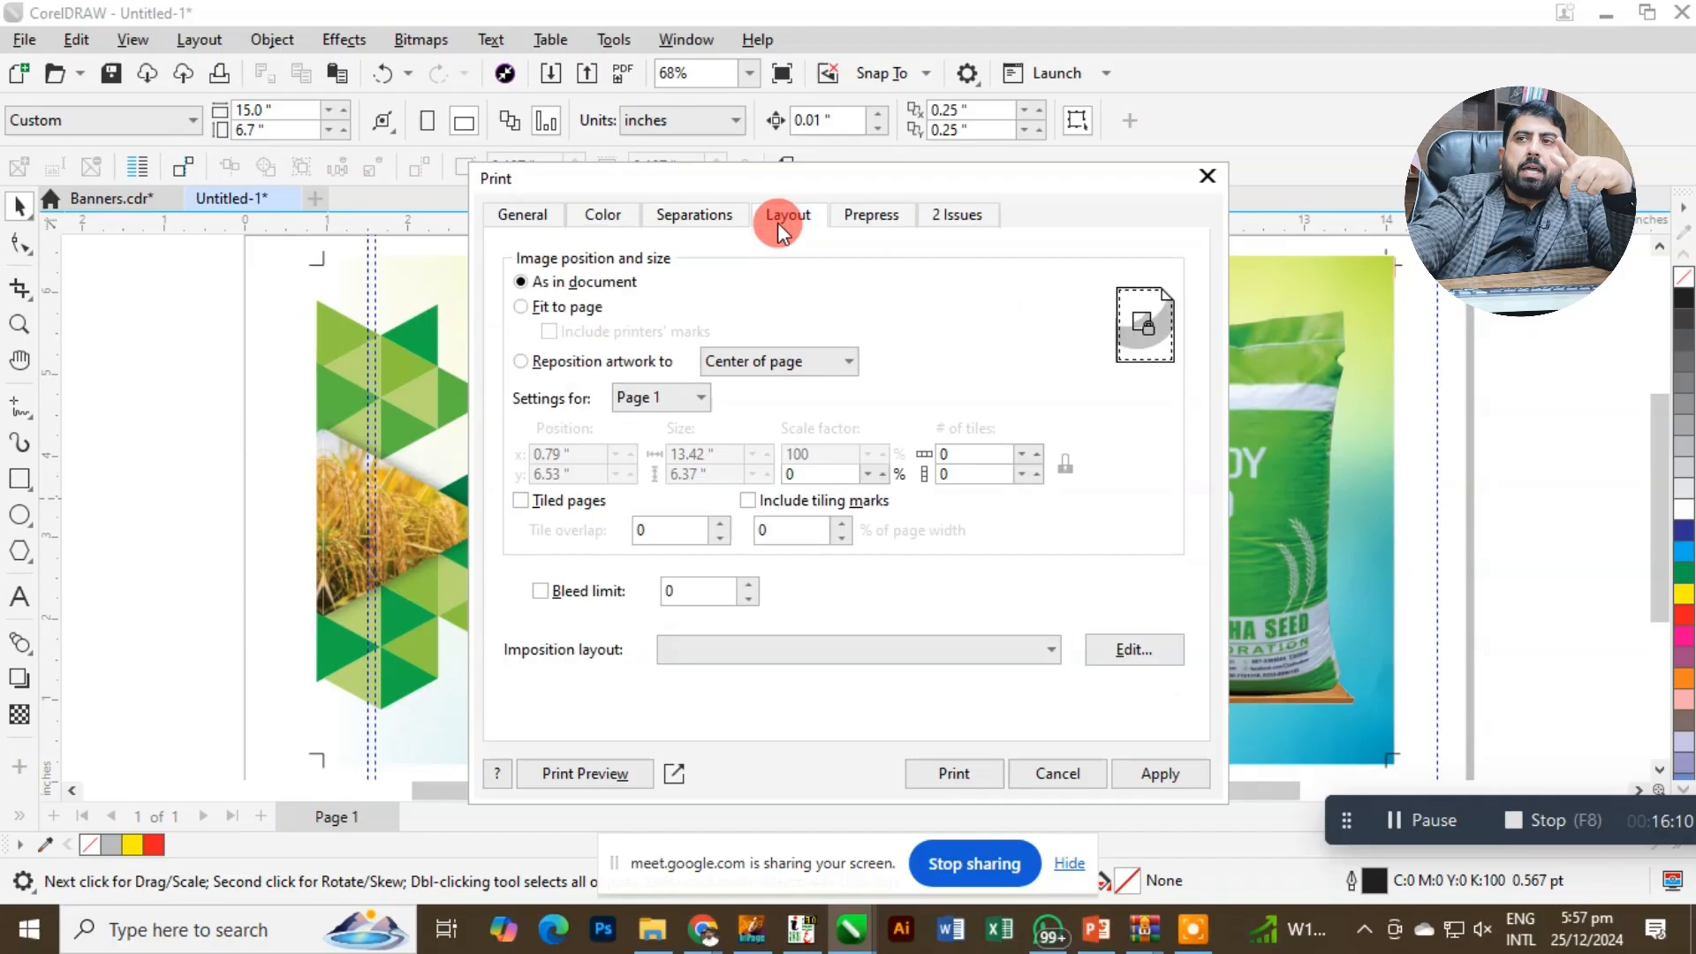
pyautogui.click(549, 305)
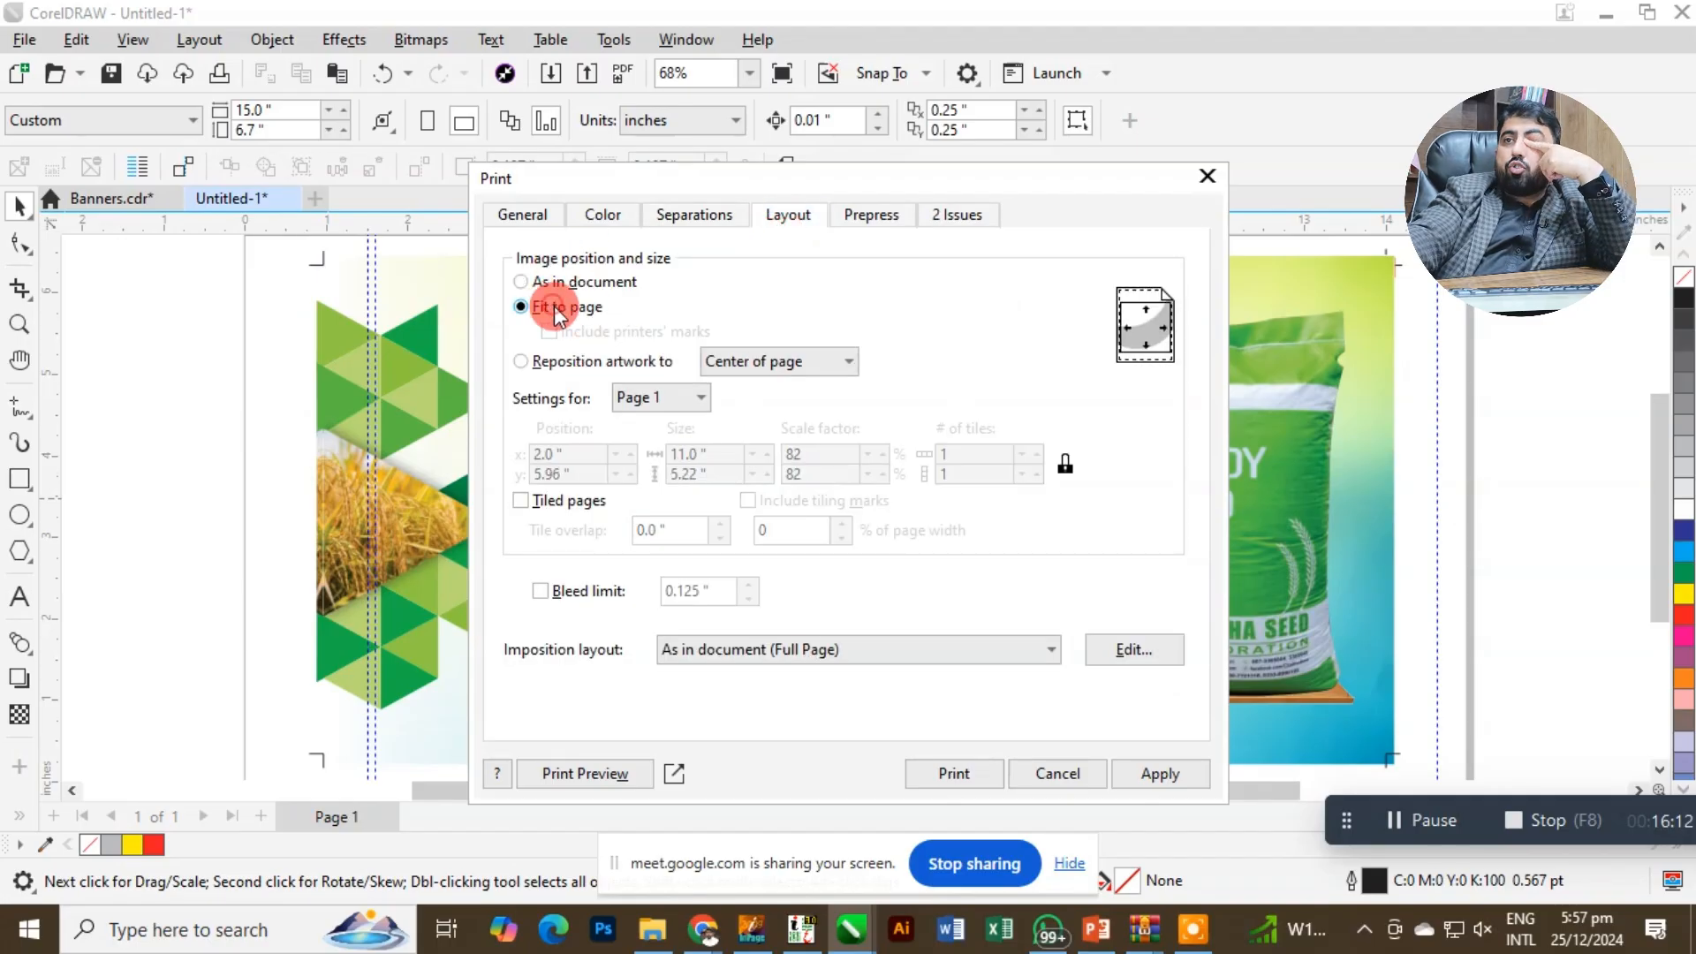
# Turn on printing of registration marks and open the print preview.
pyautogui.click(843, 216)
pyautogui.click(873, 280)
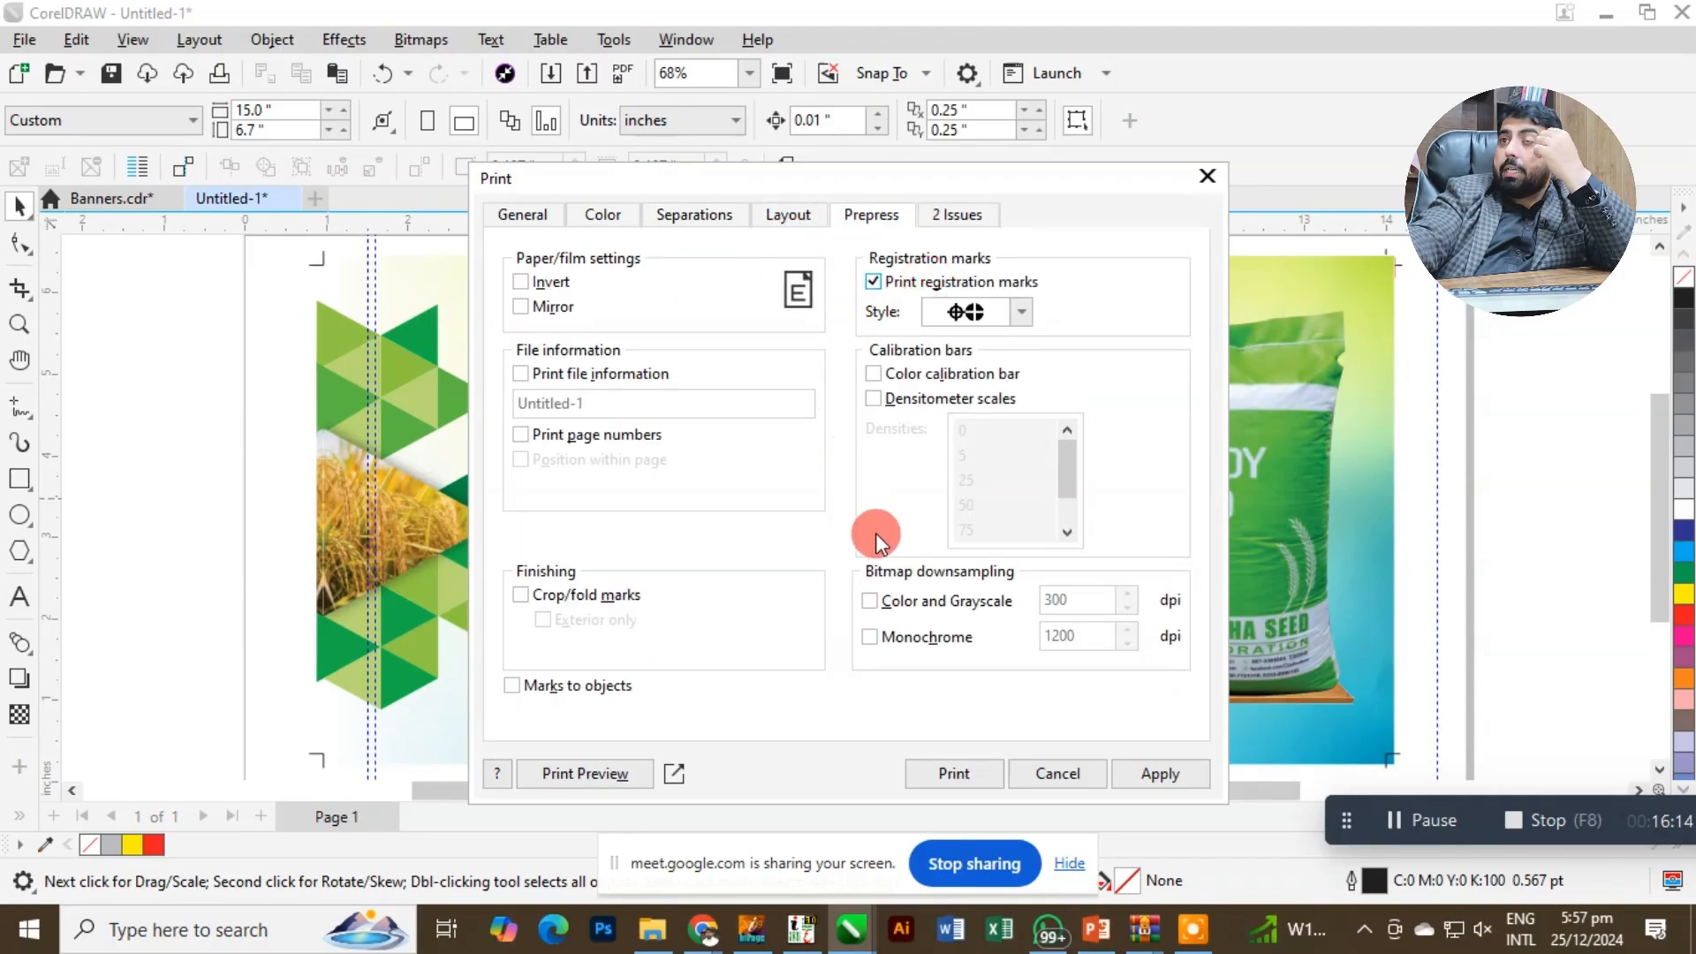
pyautogui.click(624, 767)
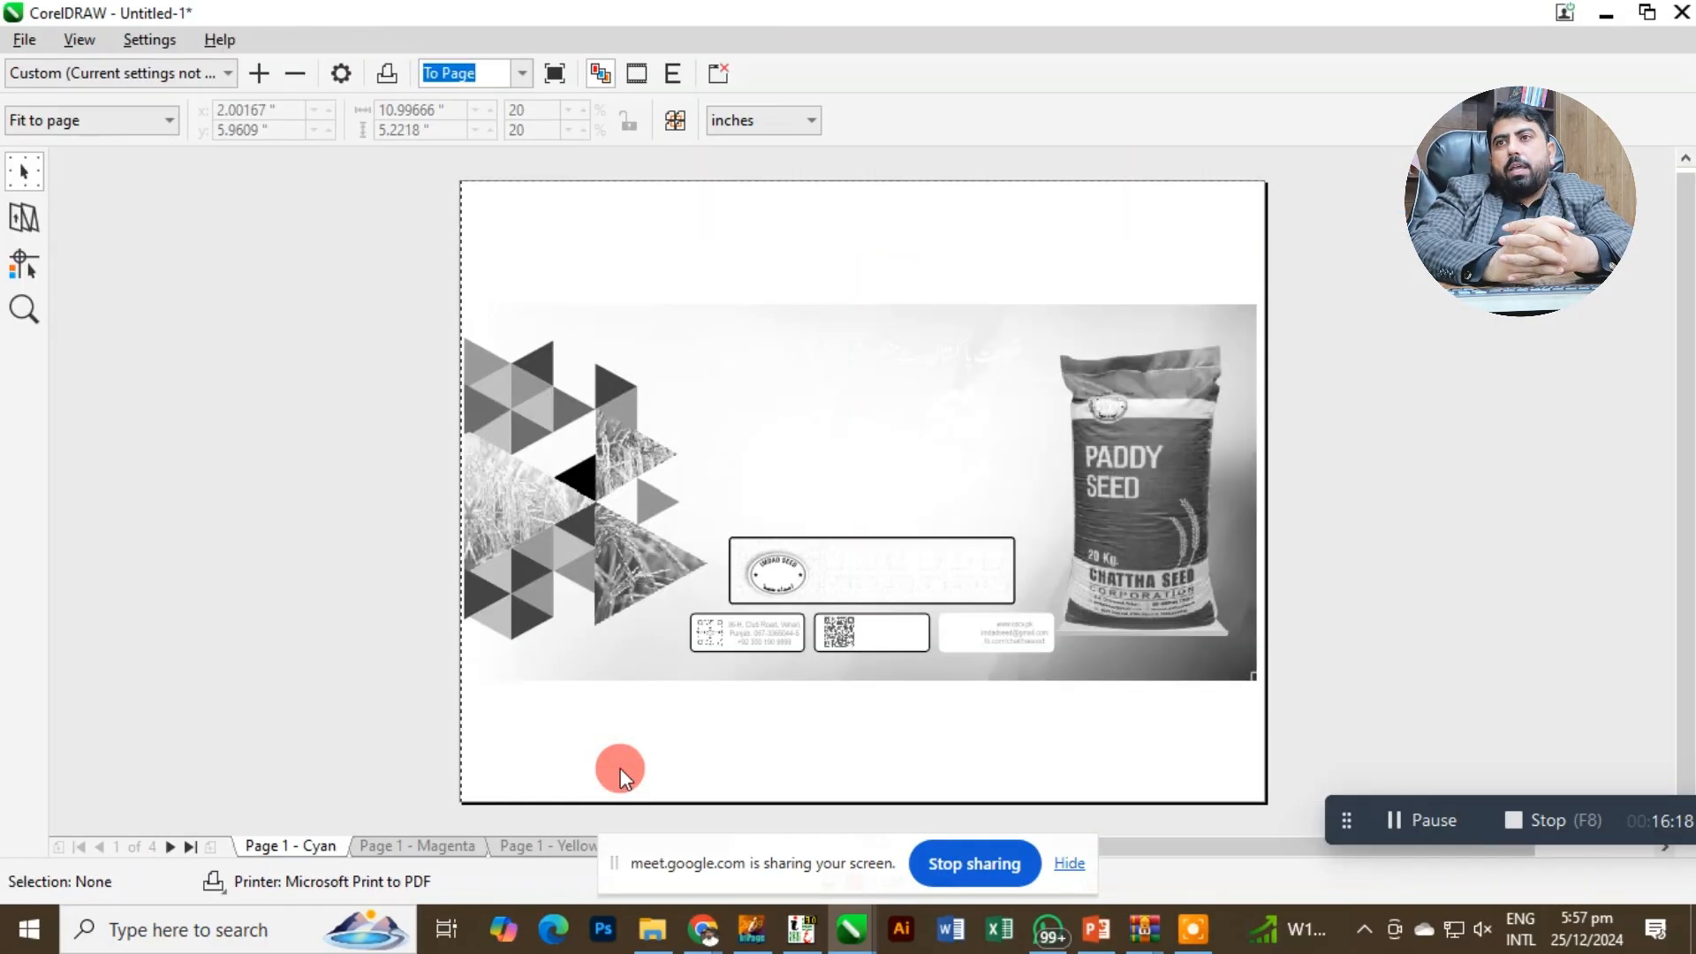
# Move the banner image slightly to the right on the previewed print page.
pyautogui.click(891, 652)
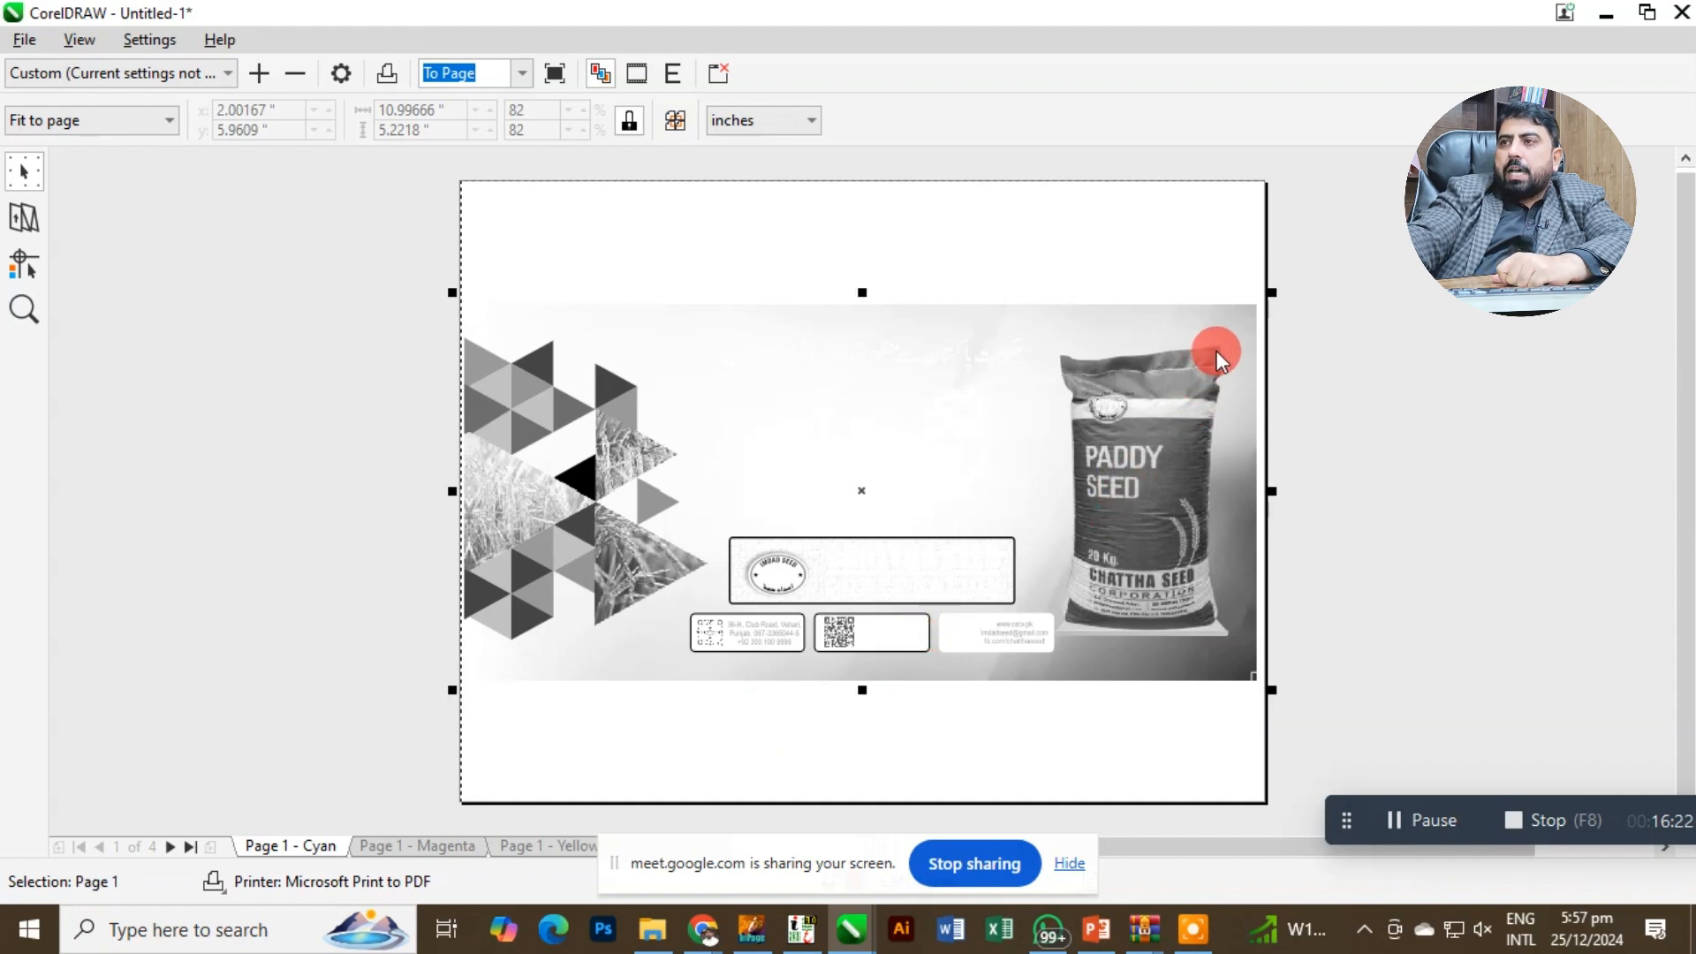
pyautogui.click(594, 358)
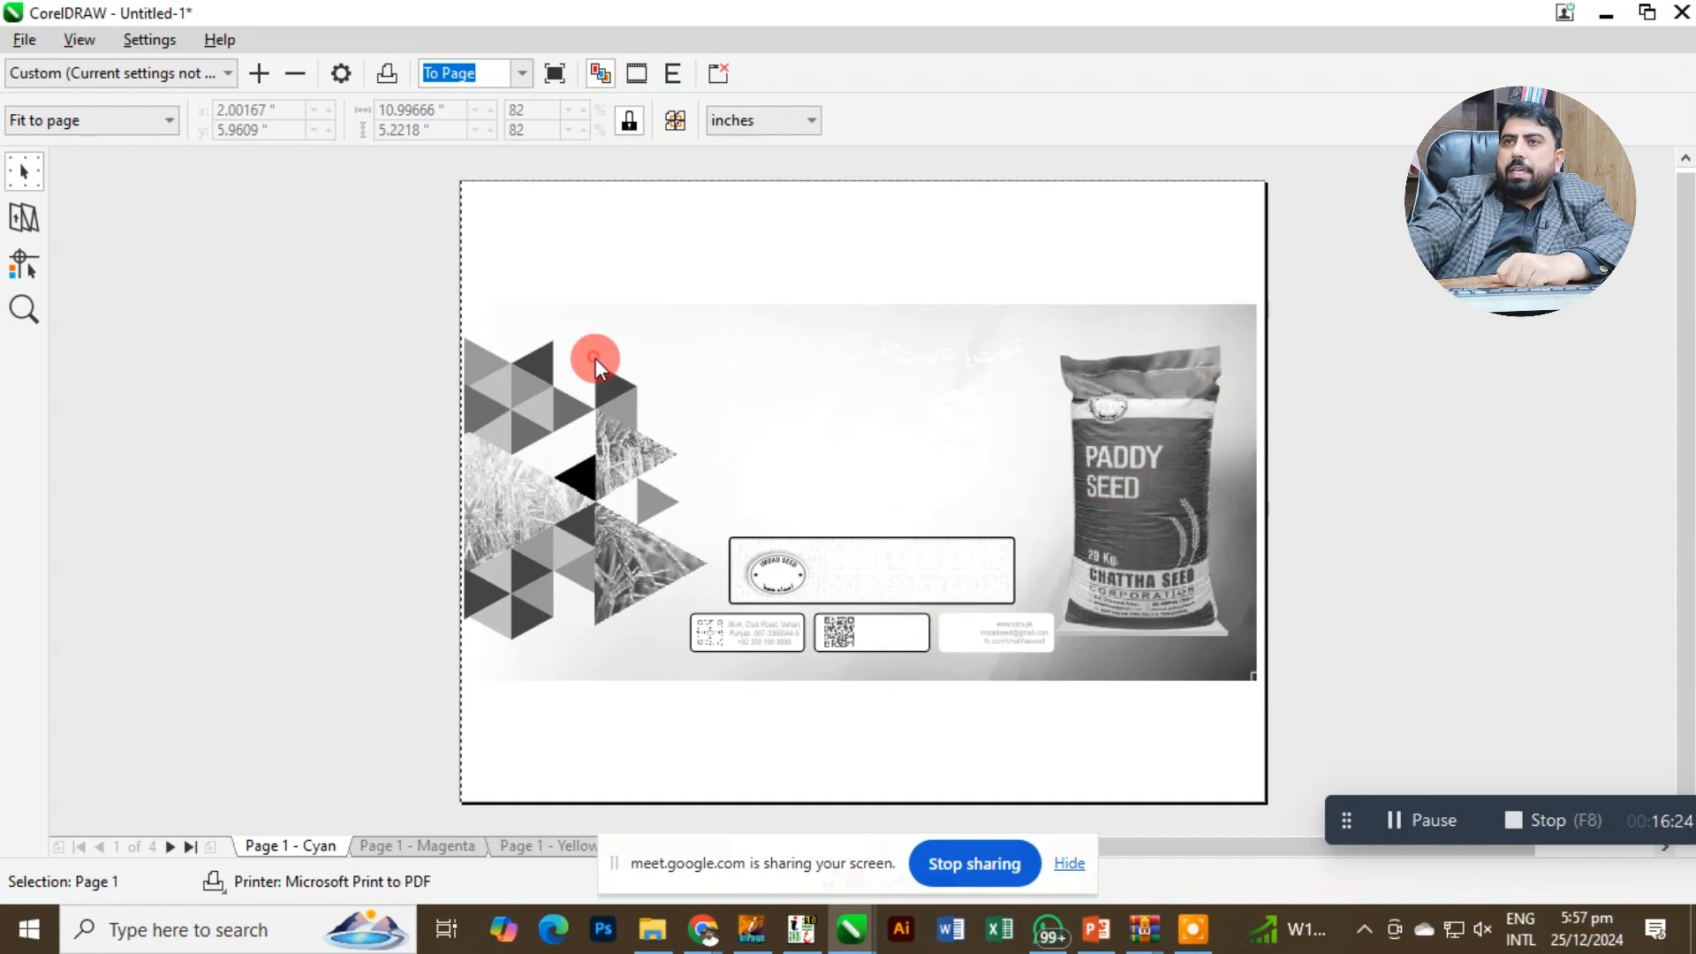
pyautogui.moveTo(595, 358); pyautogui.dragTo(615, 367)
pyautogui.moveTo(499, 409); pyautogui.dragTo(485, 390)
# Add a color calibration bar to the print job with the Marks Placement Tool.
pyautogui.click(28, 265)
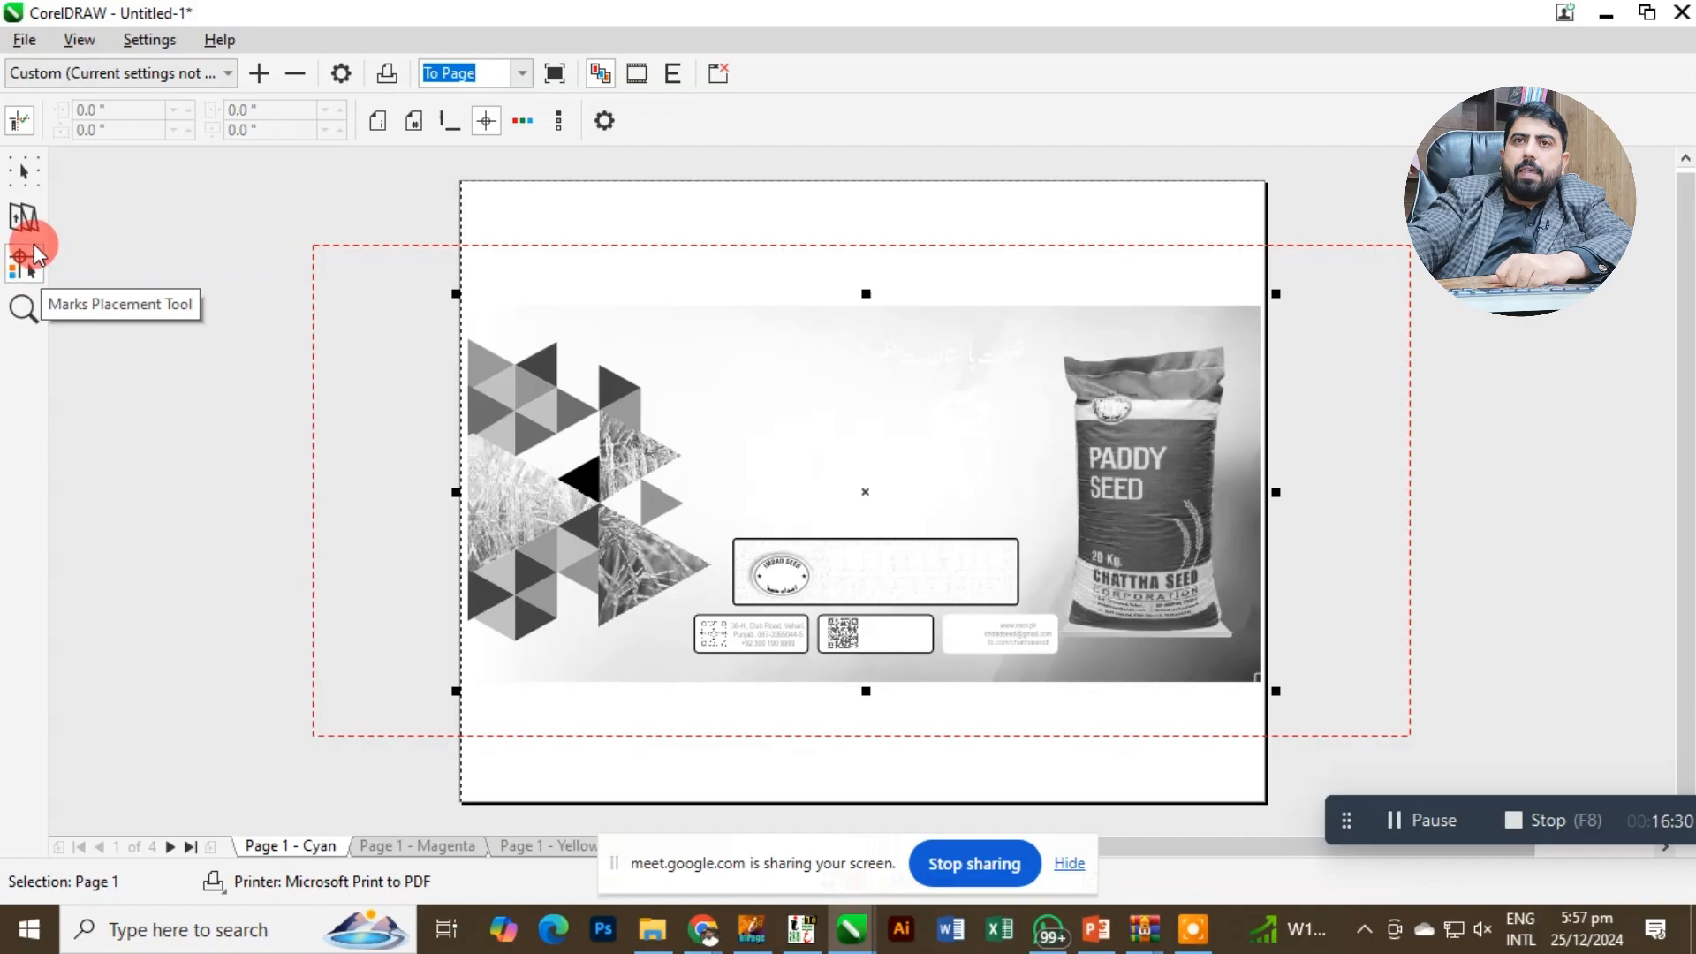
pyautogui.click(311, 249)
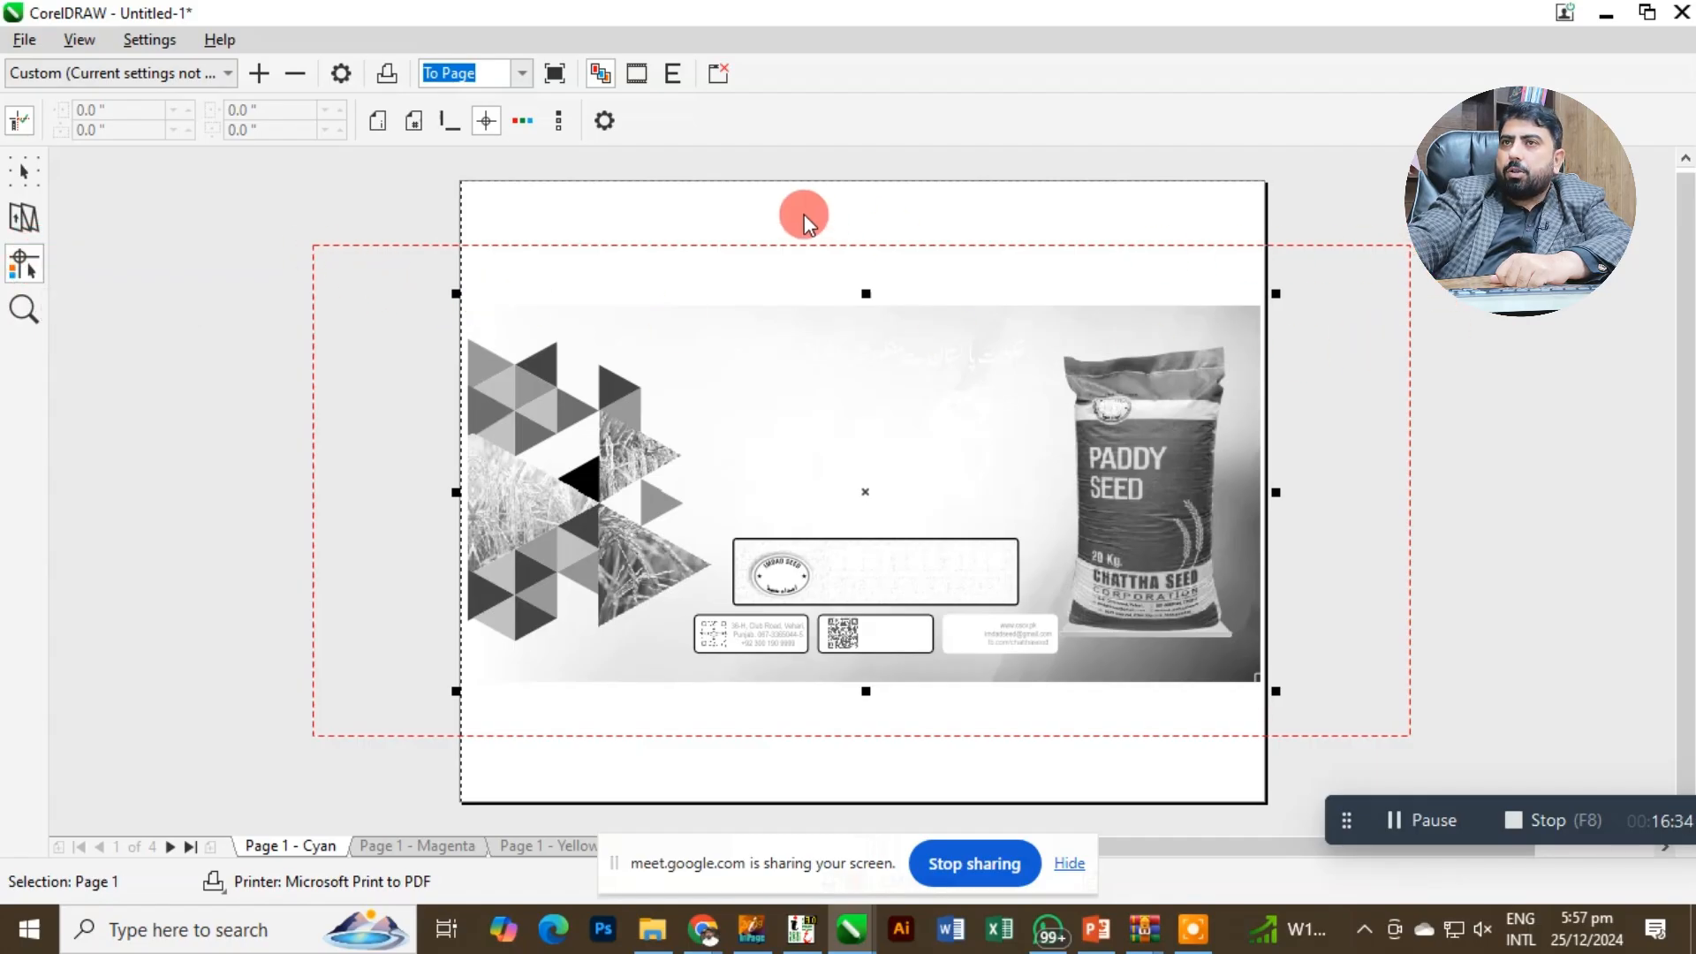
pyautogui.click(525, 122)
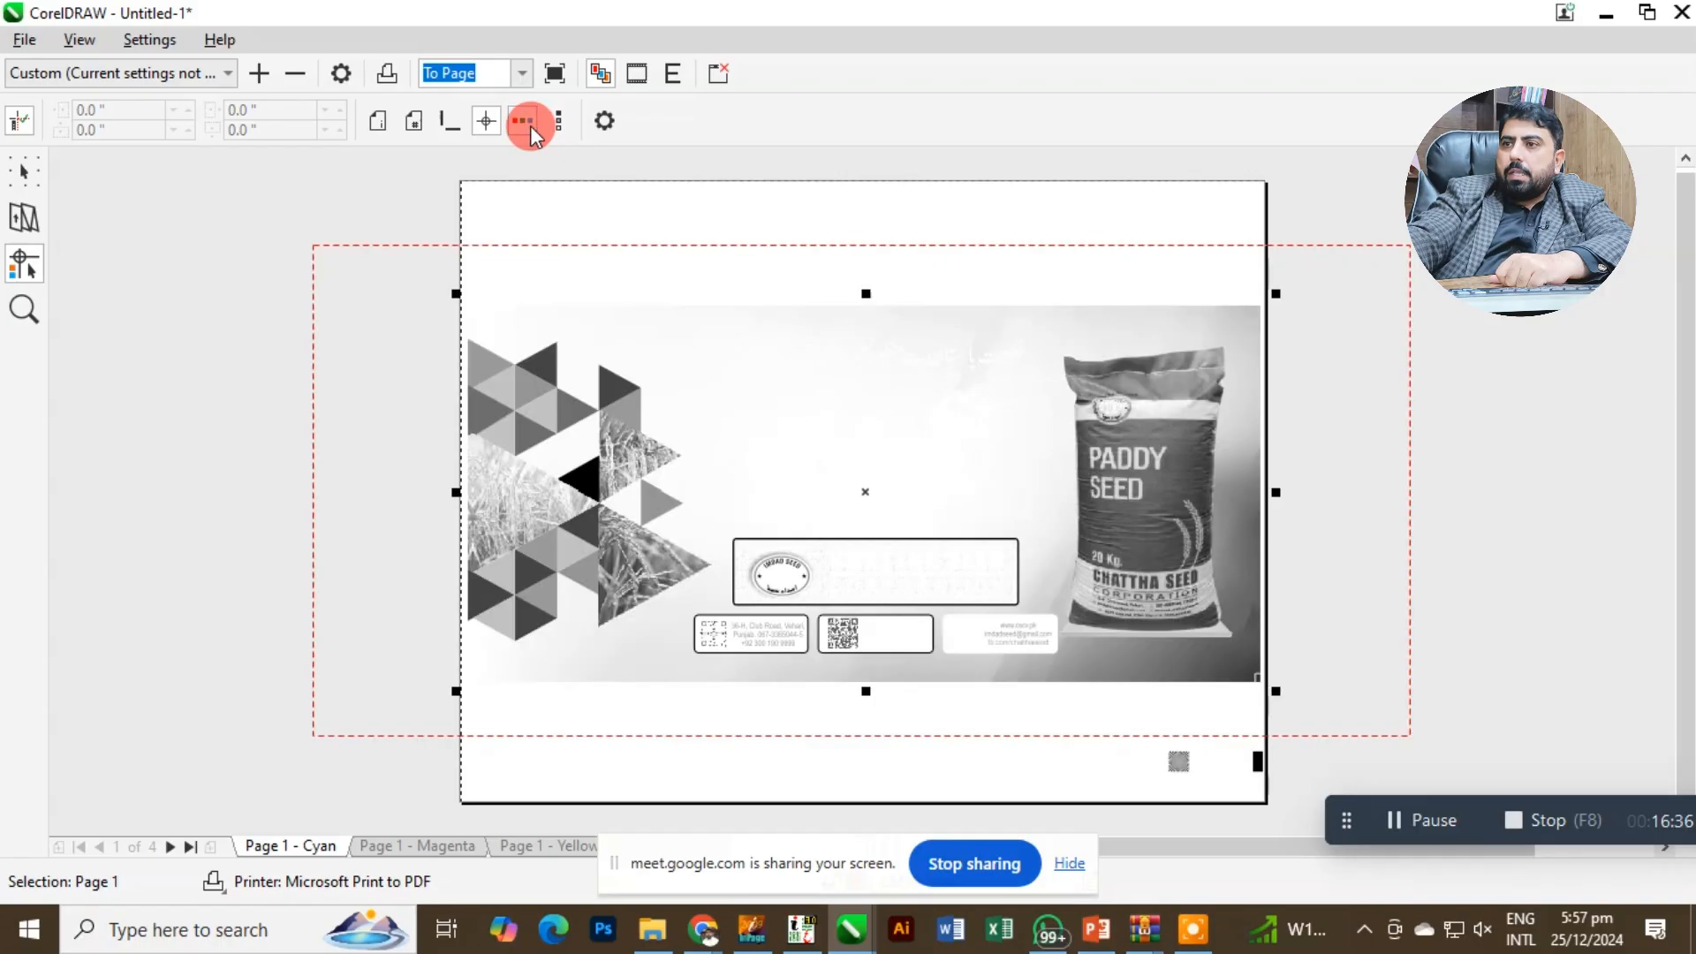
pyautogui.click(937, 541)
pyautogui.click(1183, 768)
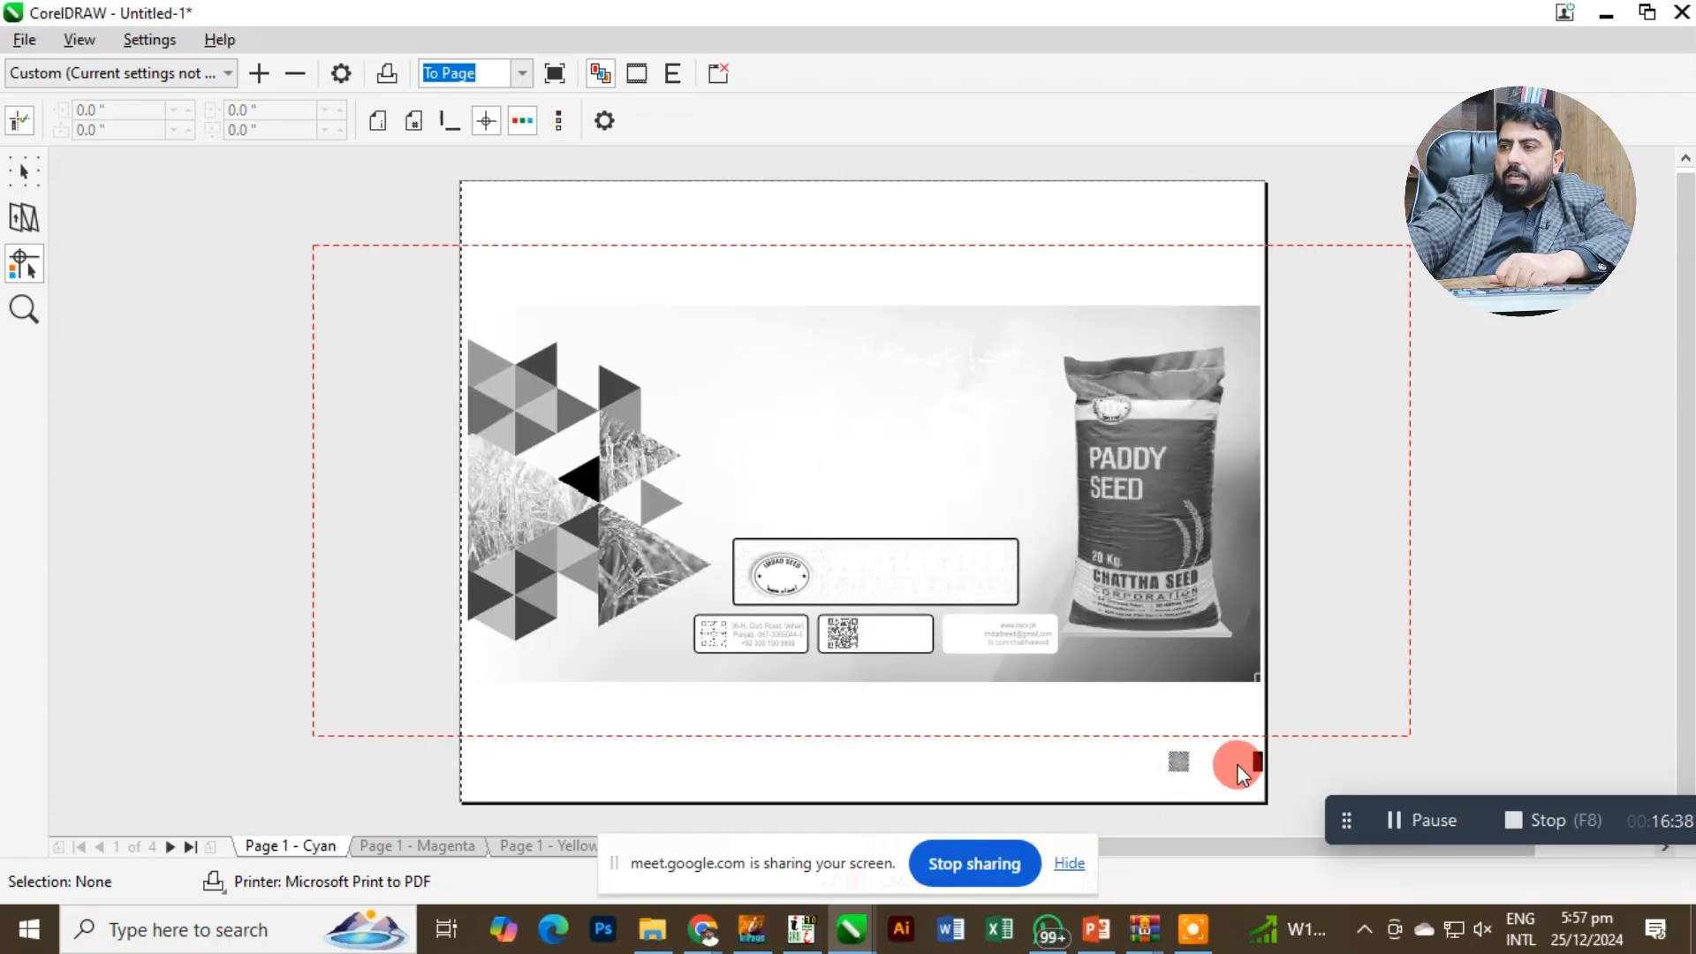
# Examine the printer's marks below the banner's right corner and the contact box text on the cyan plate up close.
pyautogui.click(24, 318)
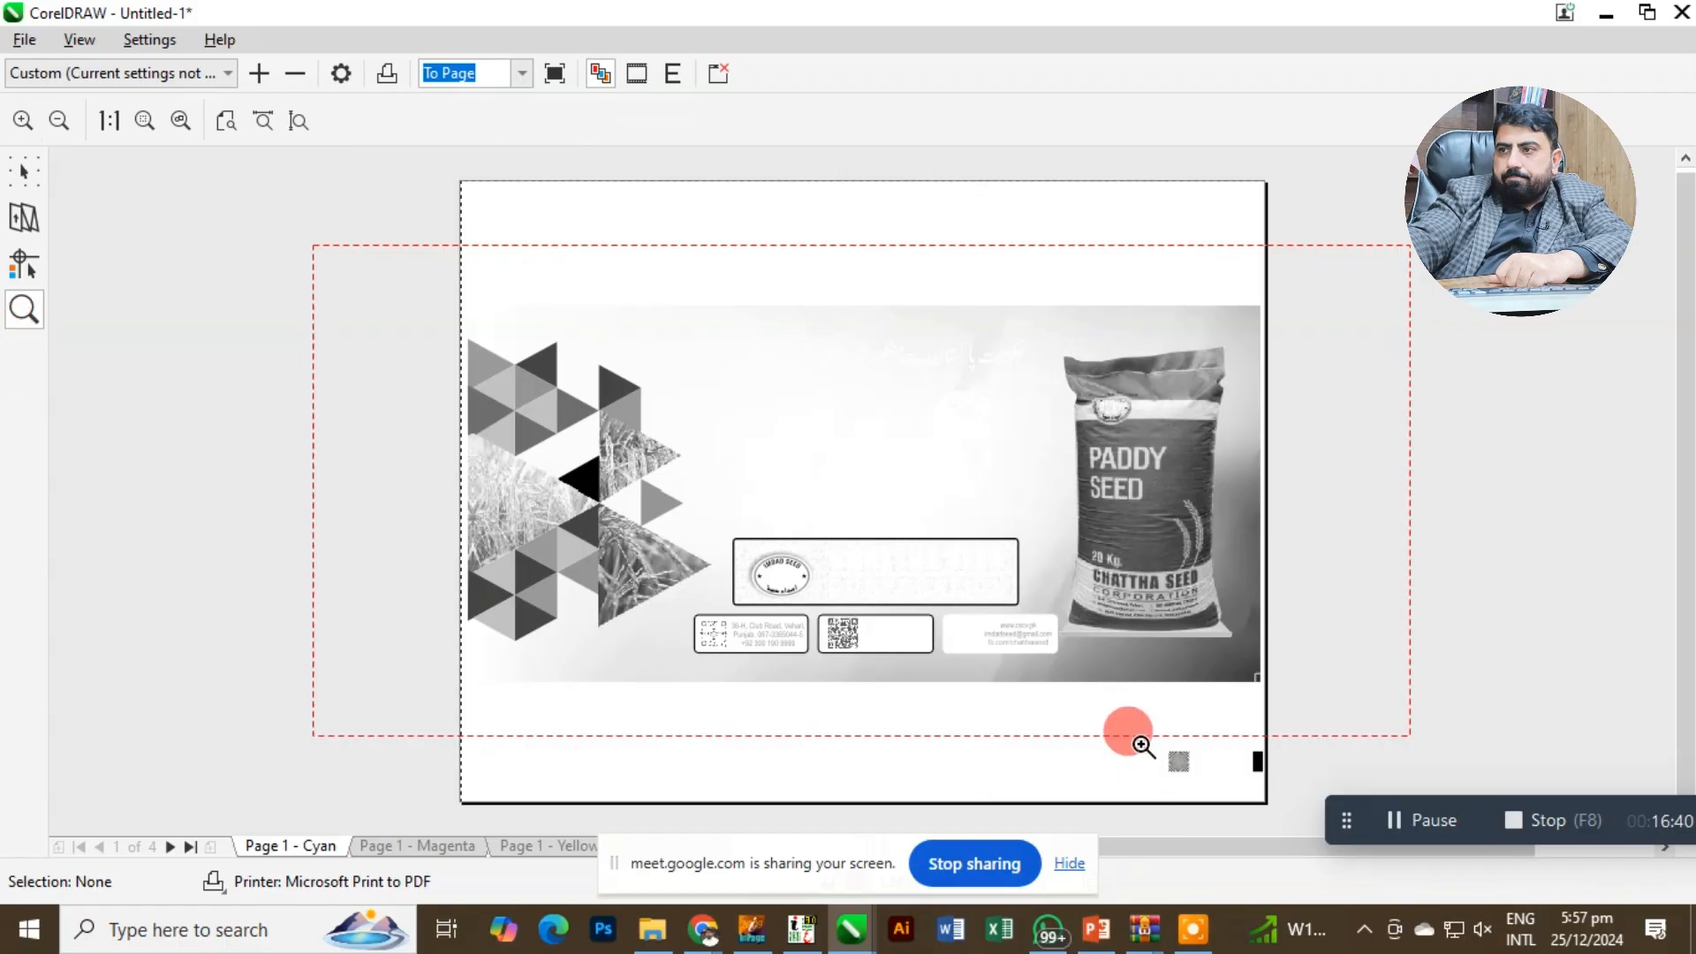
pyautogui.moveTo(1128, 712); pyautogui.dragTo(1260, 783)
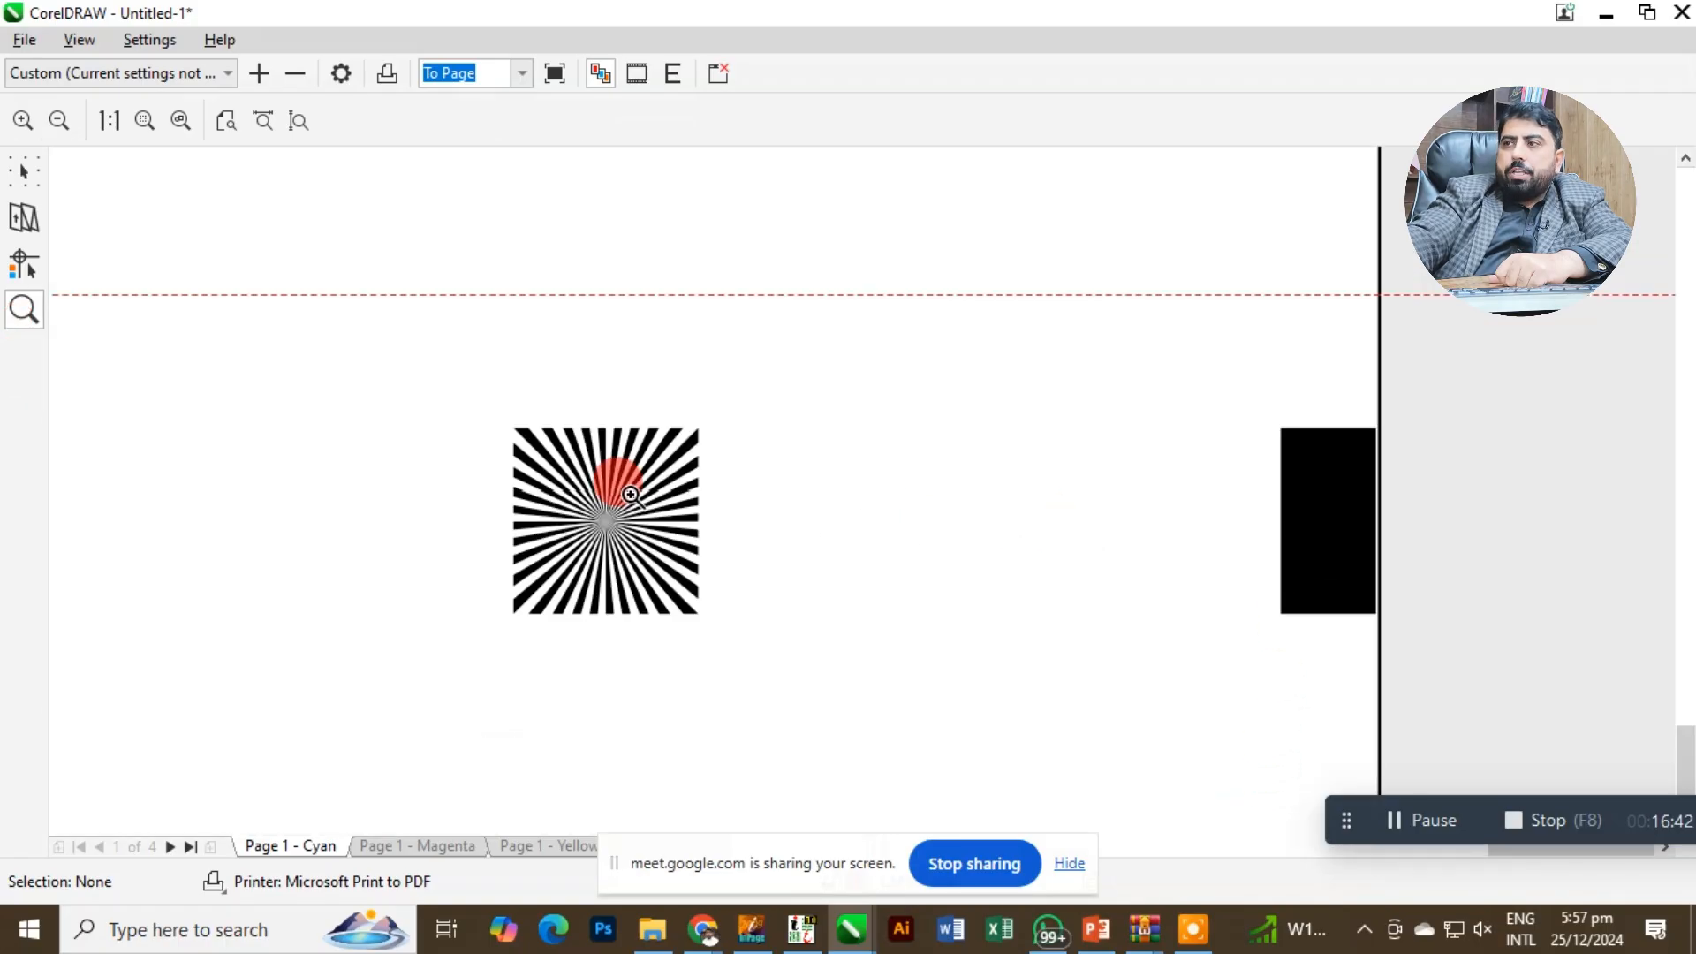
pyautogui.click(1393, 487)
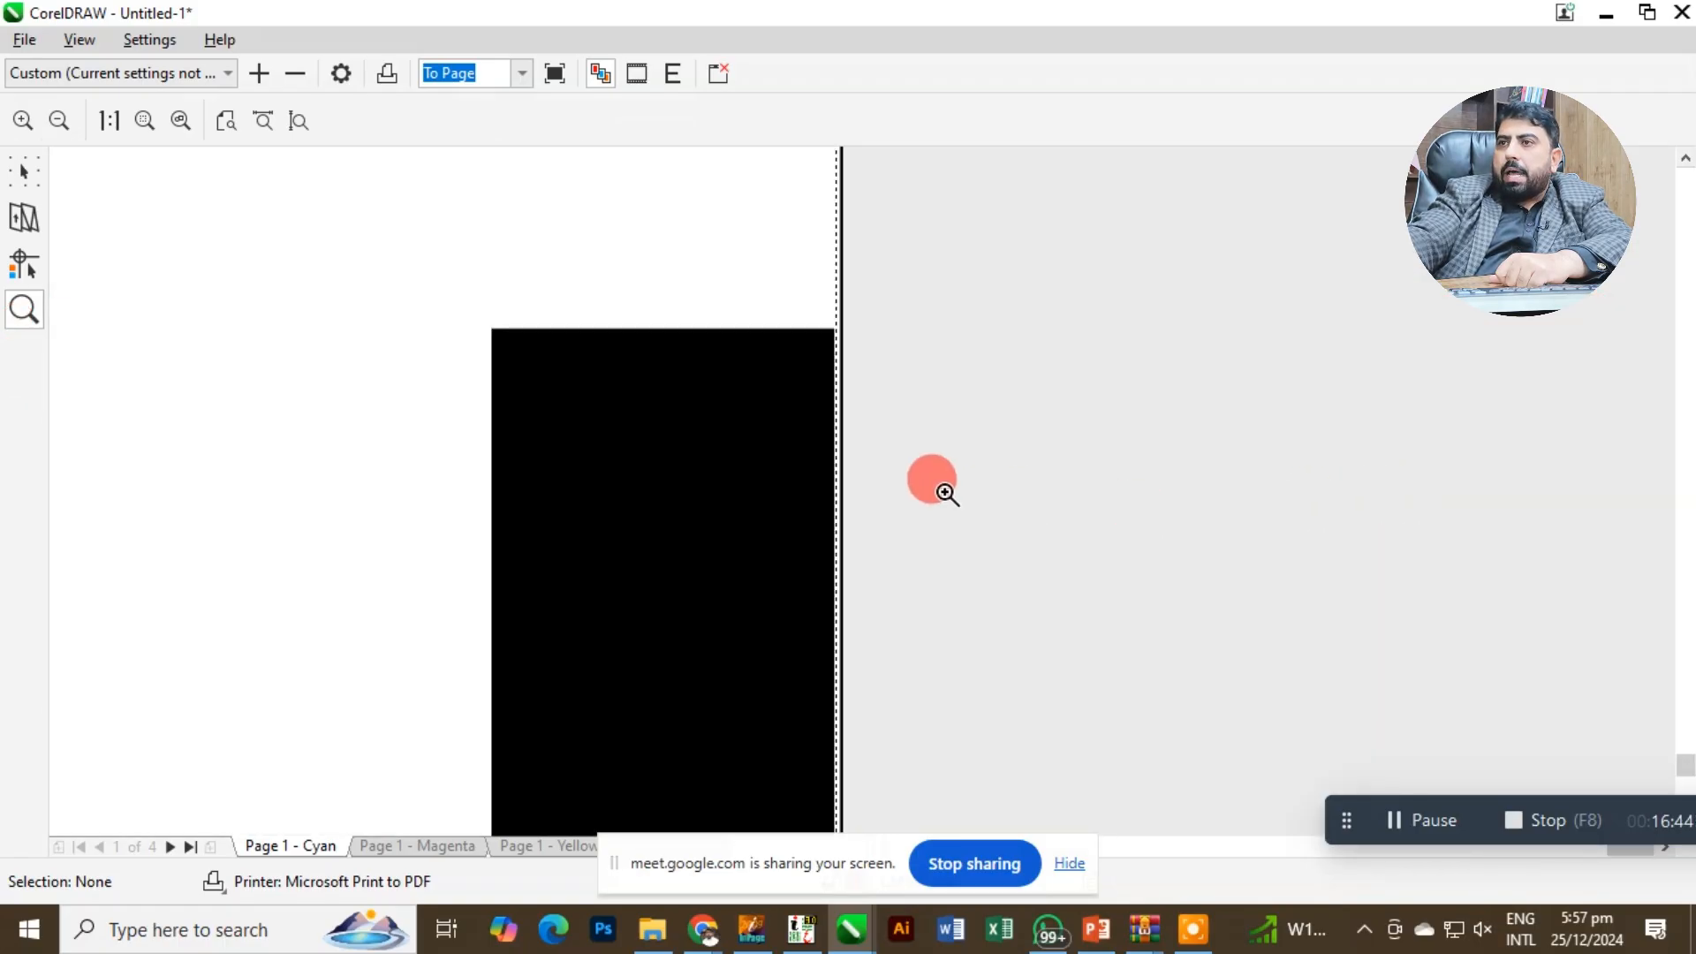
pyautogui.scroll(-9, 759, 451)
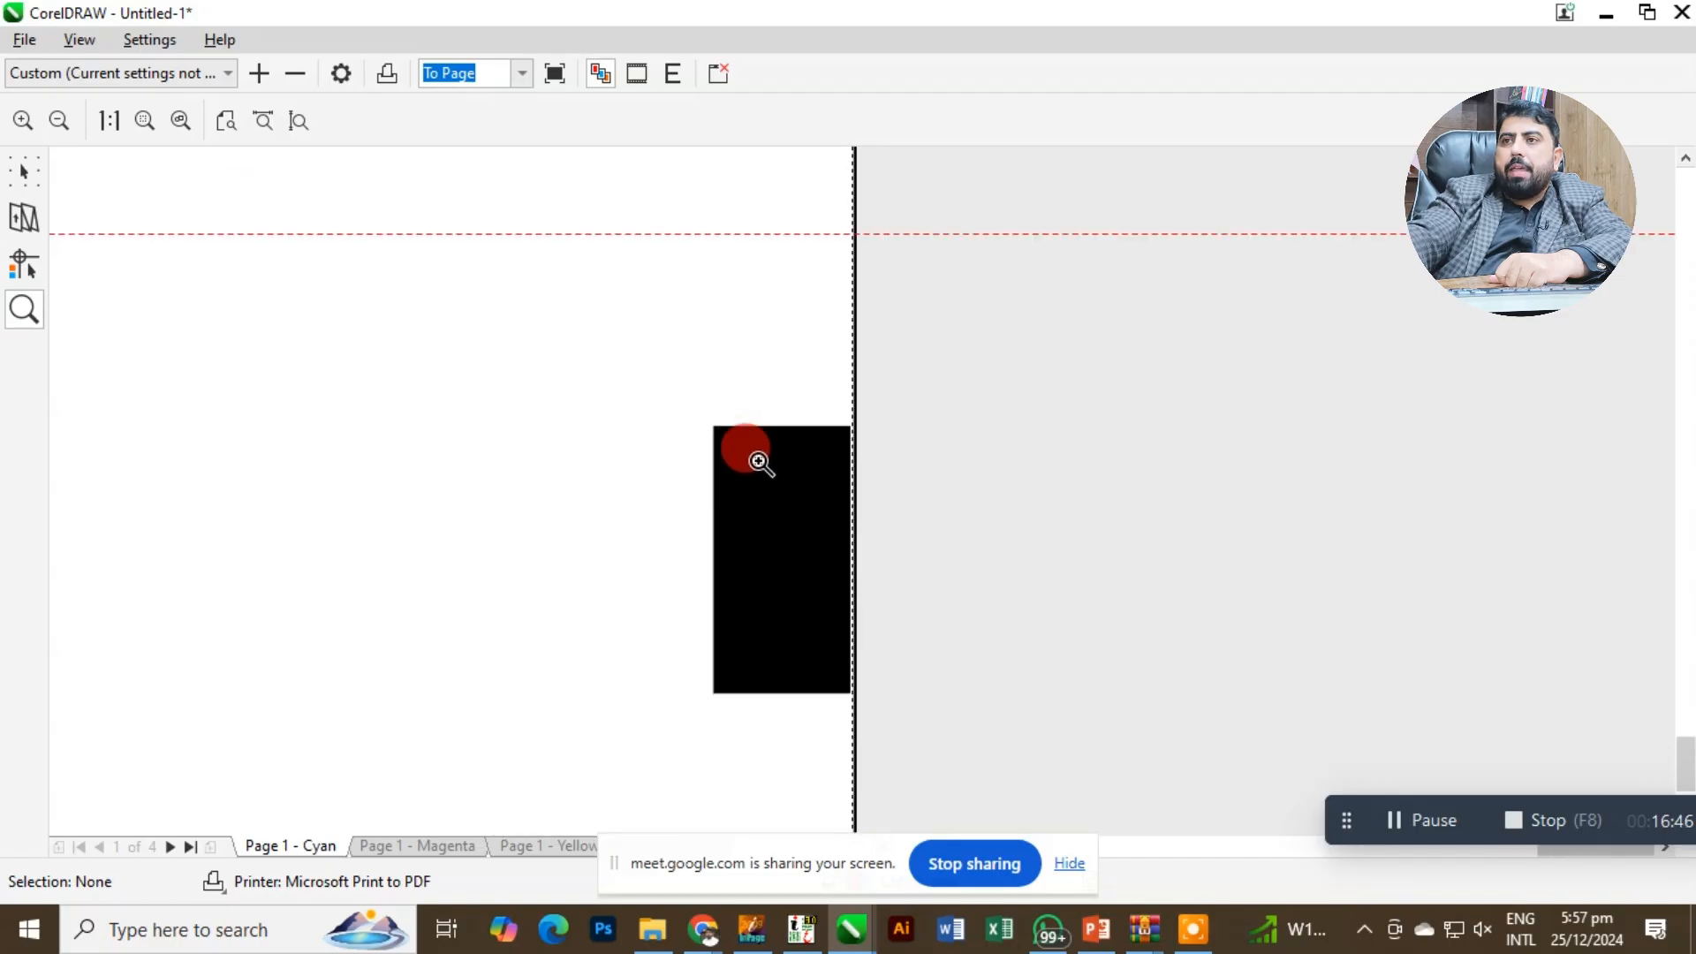
pyautogui.scroll(-2, 652, 500)
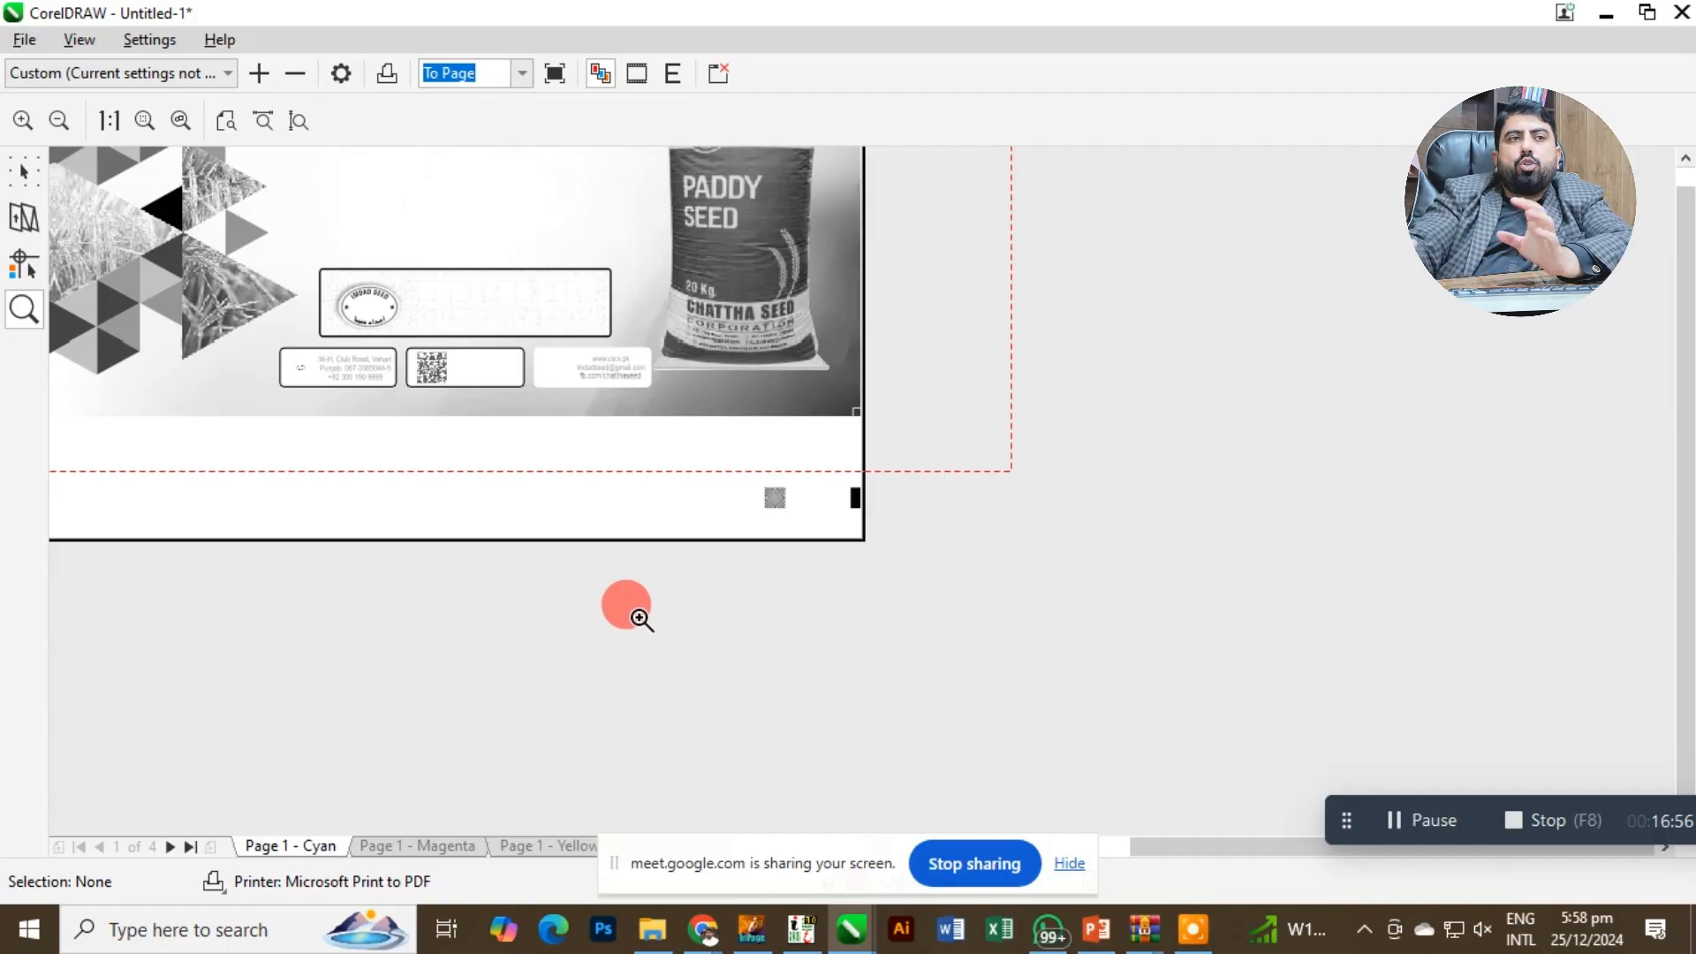
pyautogui.scroll(1, 570, 343)
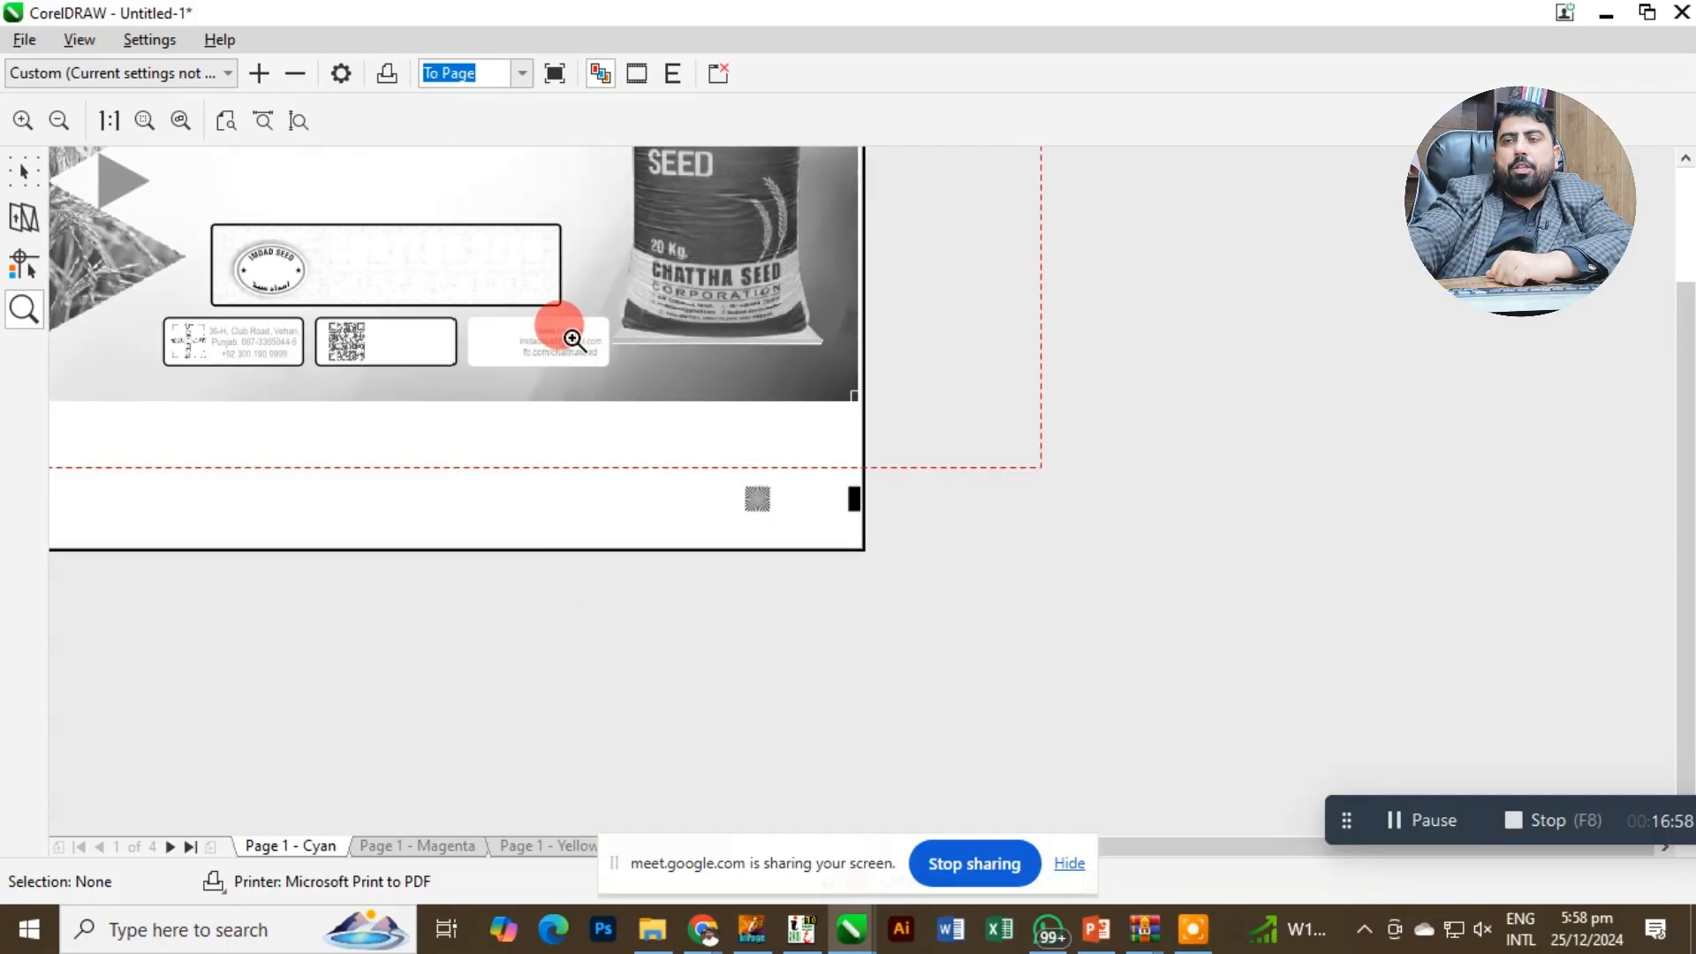
pyautogui.moveTo(575, 341); pyautogui.dragTo(636, 447)
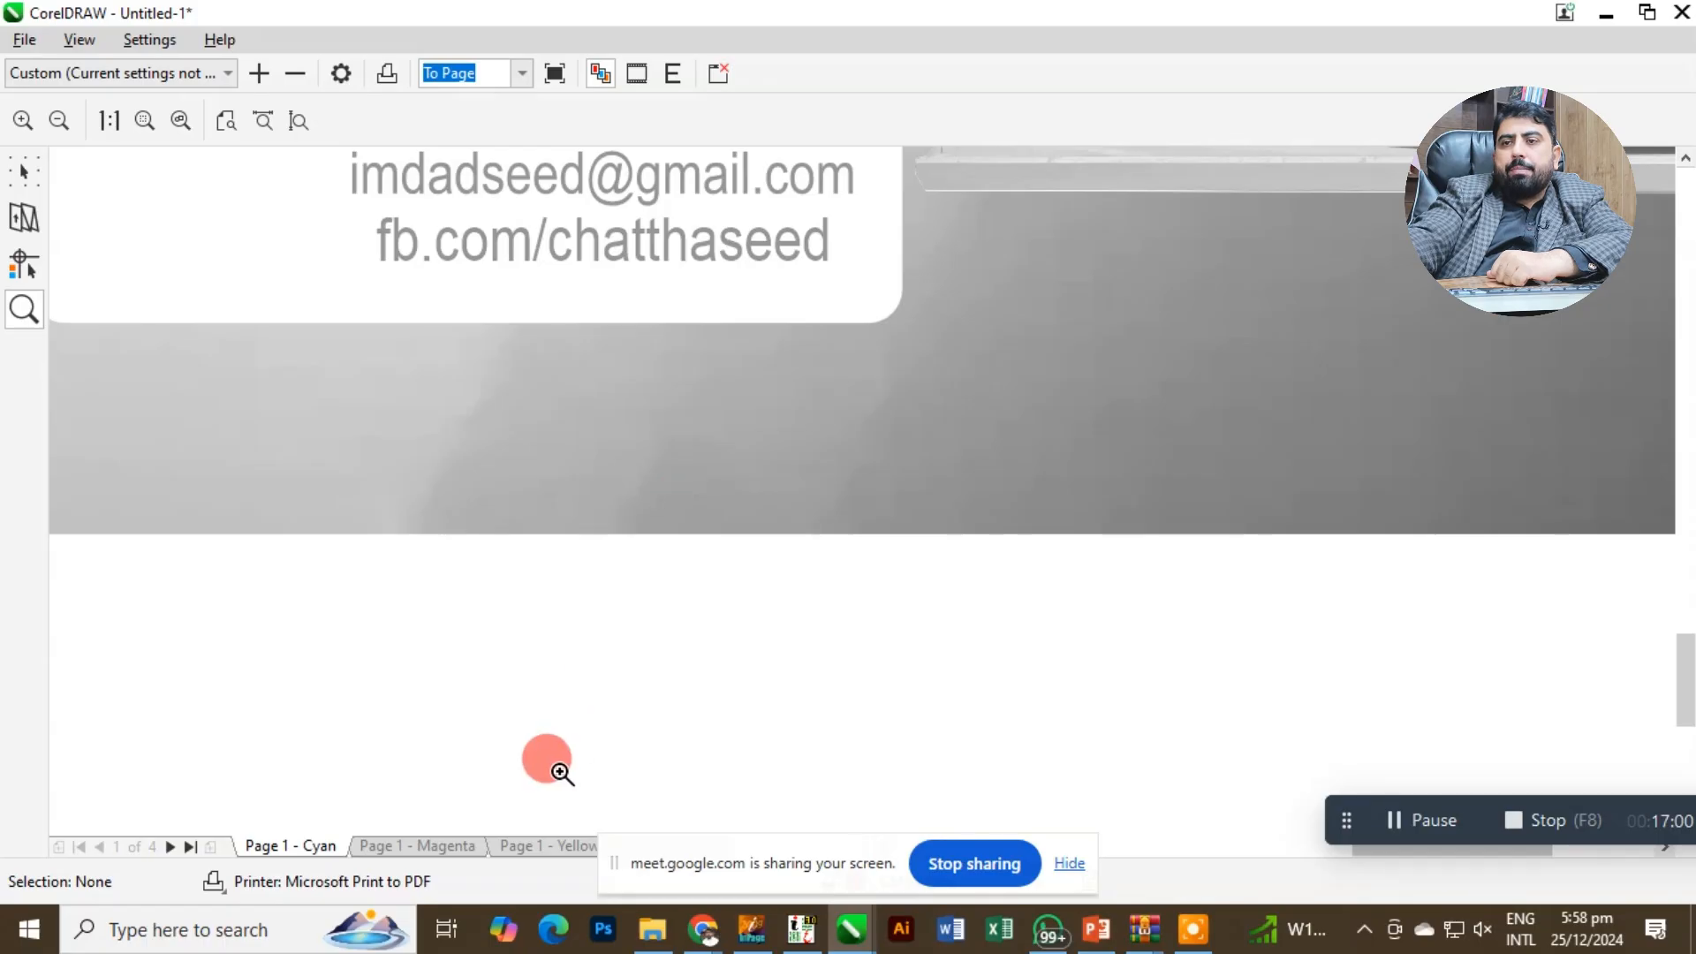
pyautogui.press('F3')
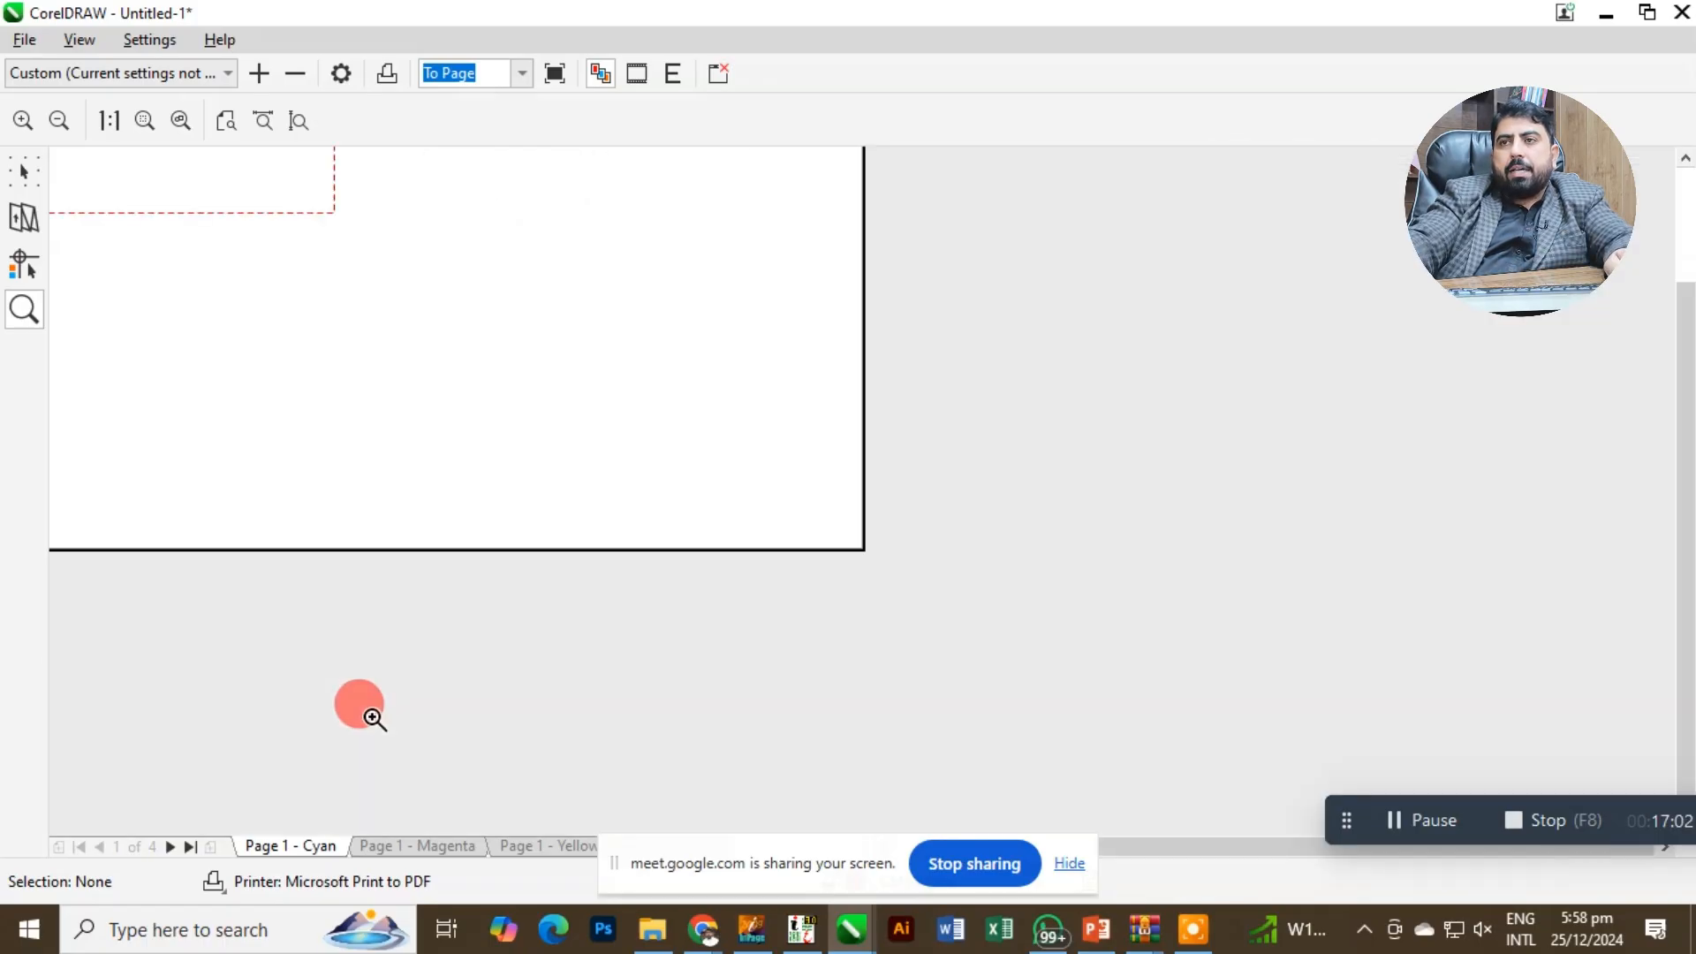
pyautogui.scroll(-1, 373, 717)
pyautogui.scroll(2, 482, 507)
pyautogui.scroll(1, 487, 593)
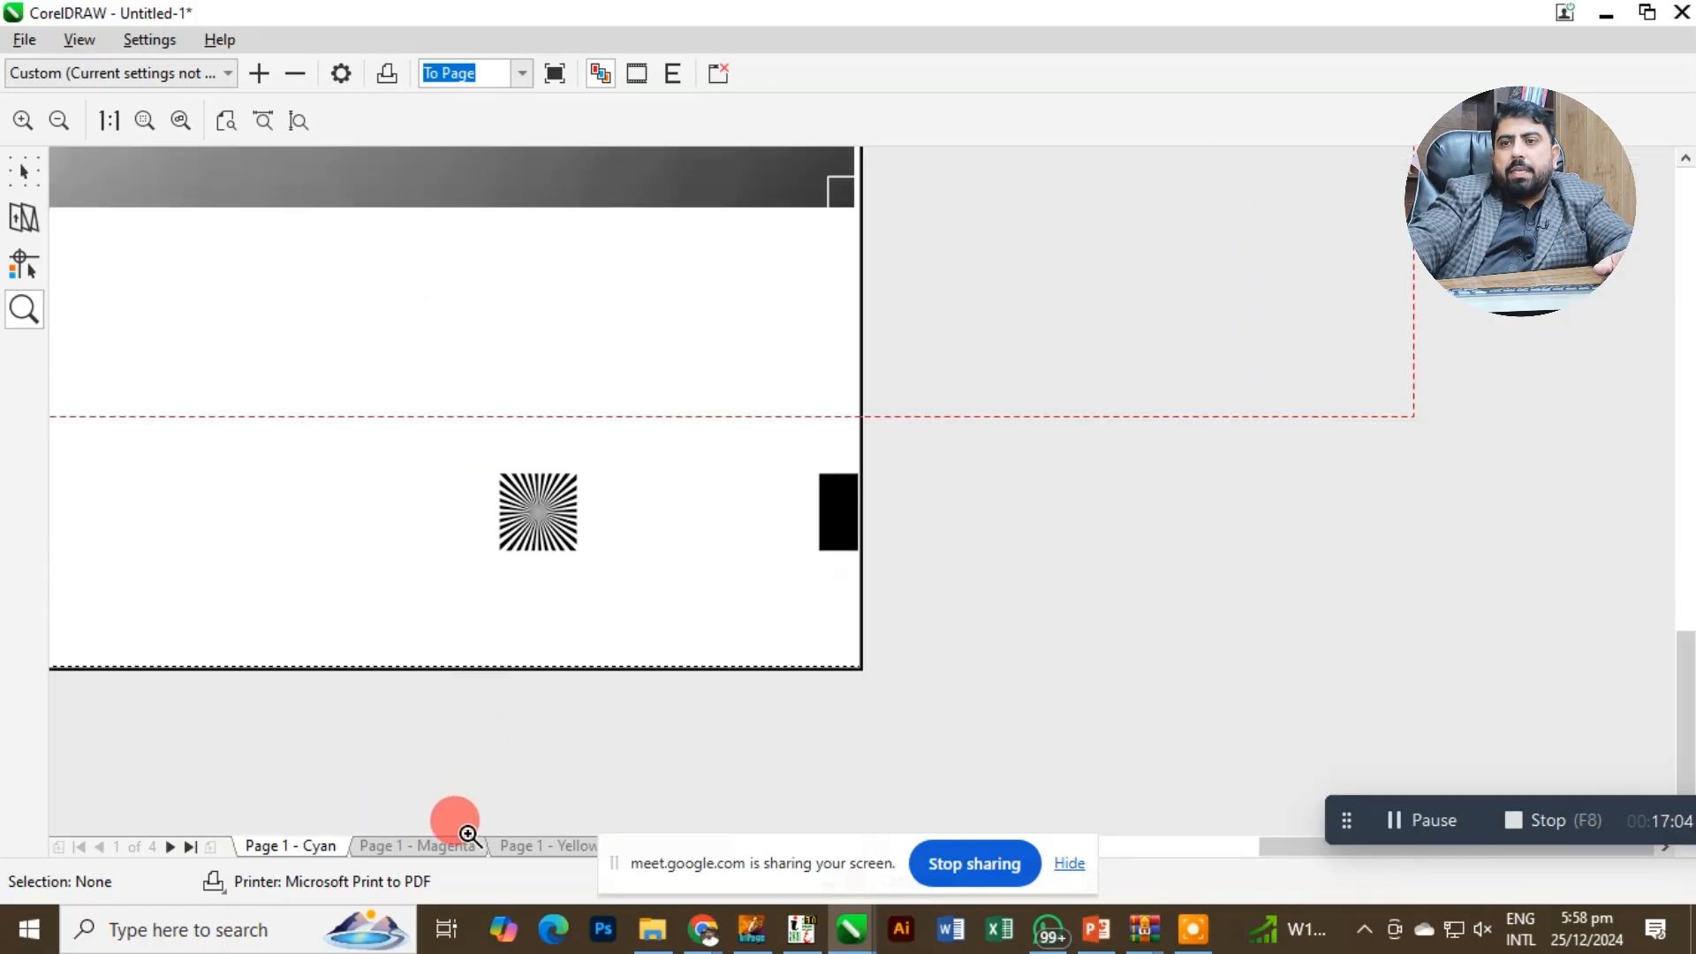
pyautogui.press('F4')
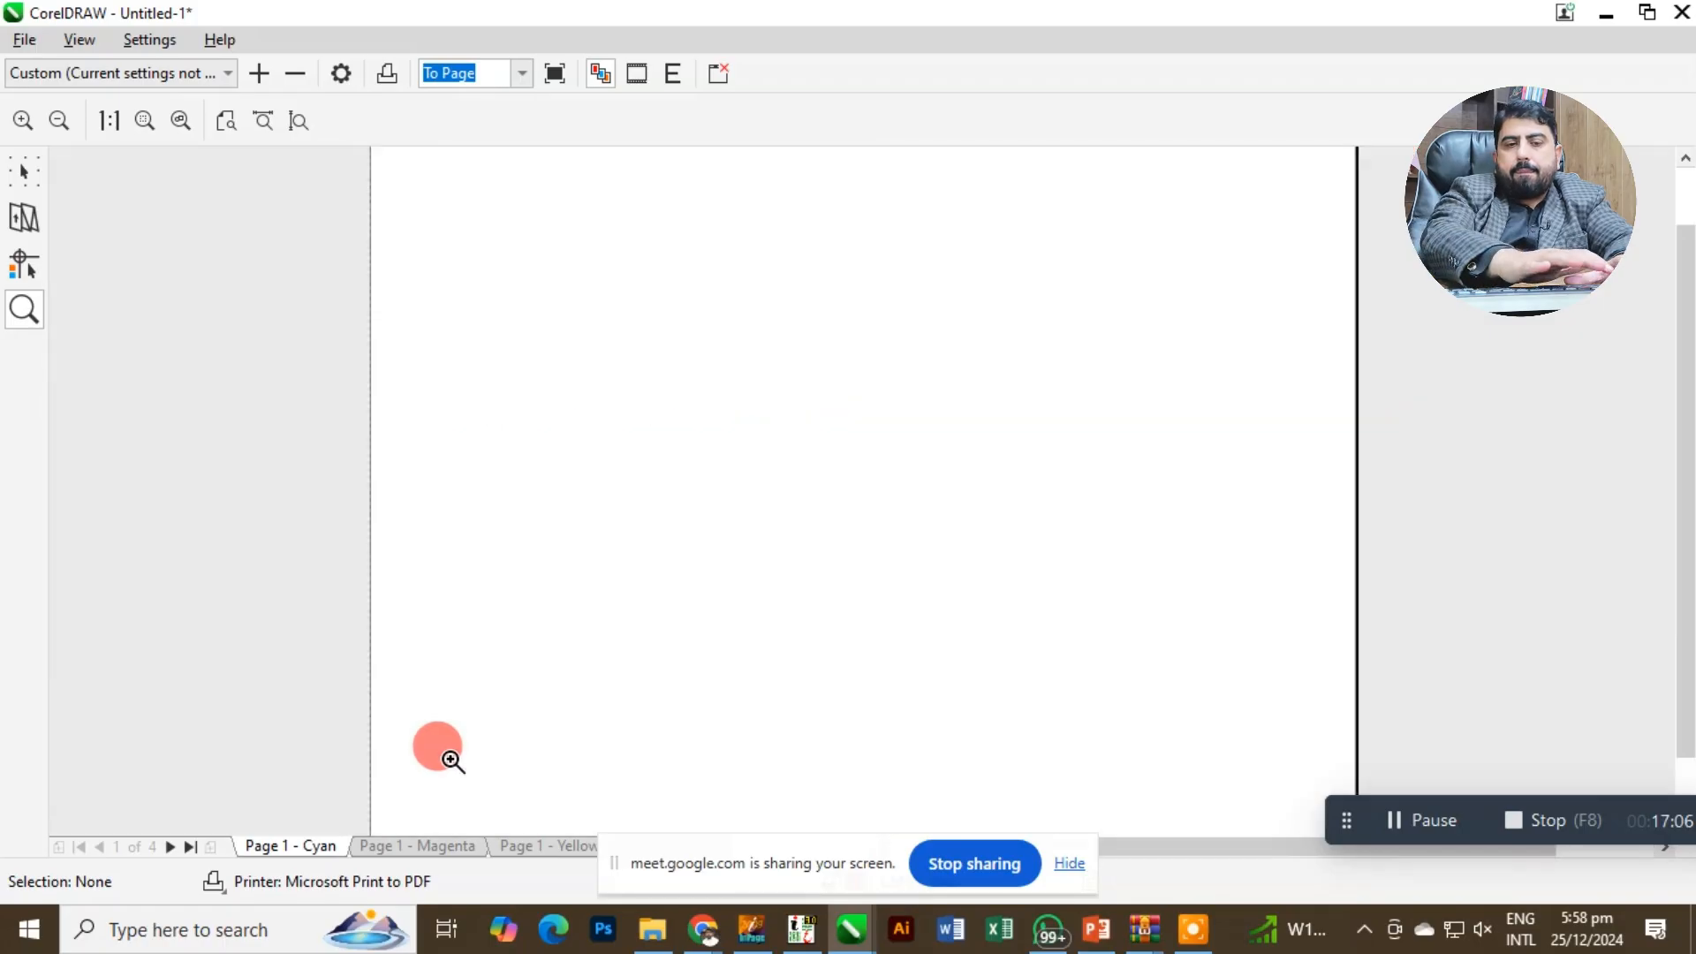
# Review the magenta, yellow, black and cyan separation plates one by one, and close the print preview.
pyautogui.click(433, 852)
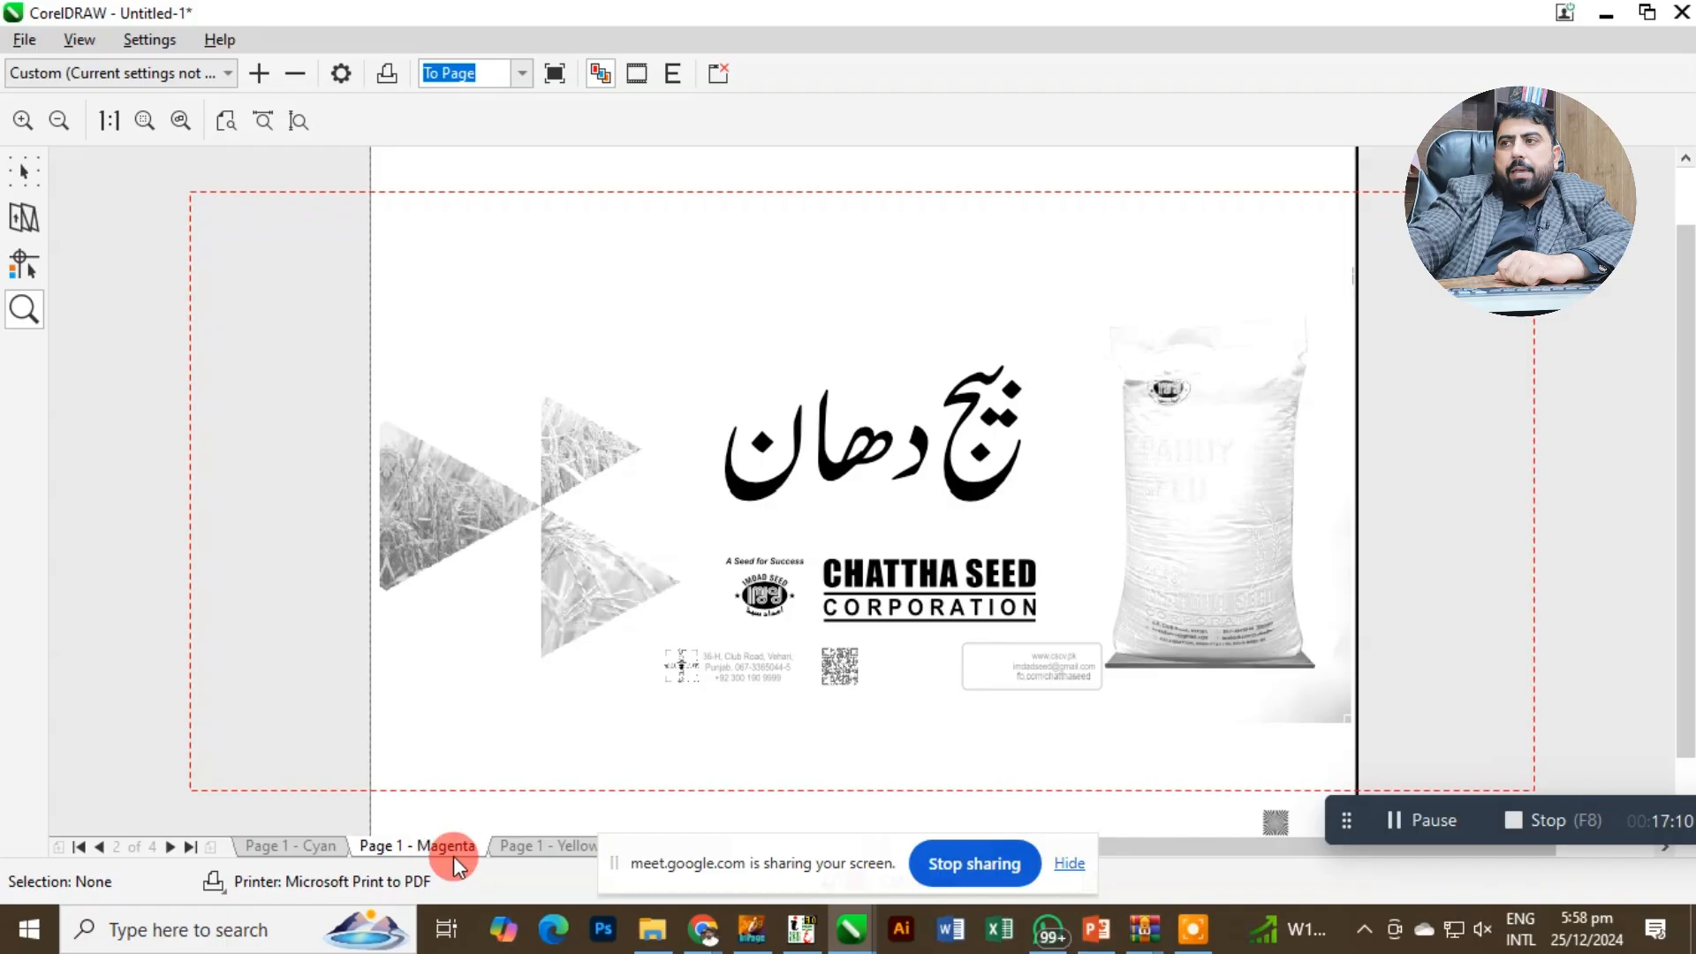
pyautogui.click(530, 854)
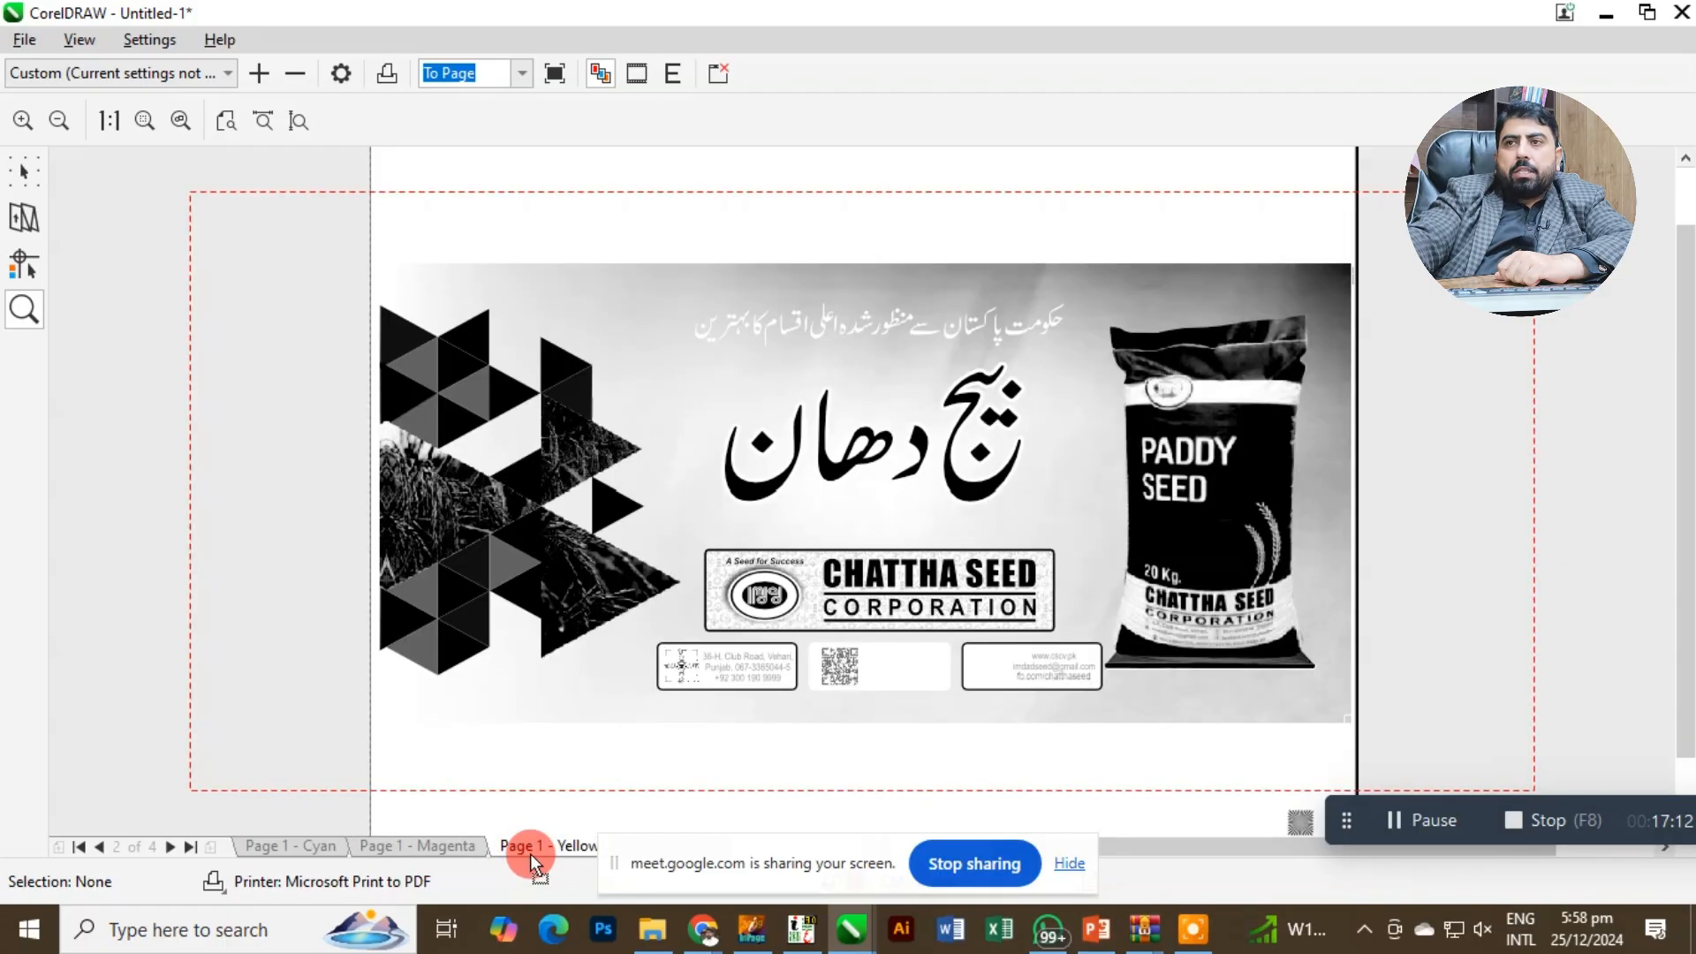
pyautogui.click(762, 837)
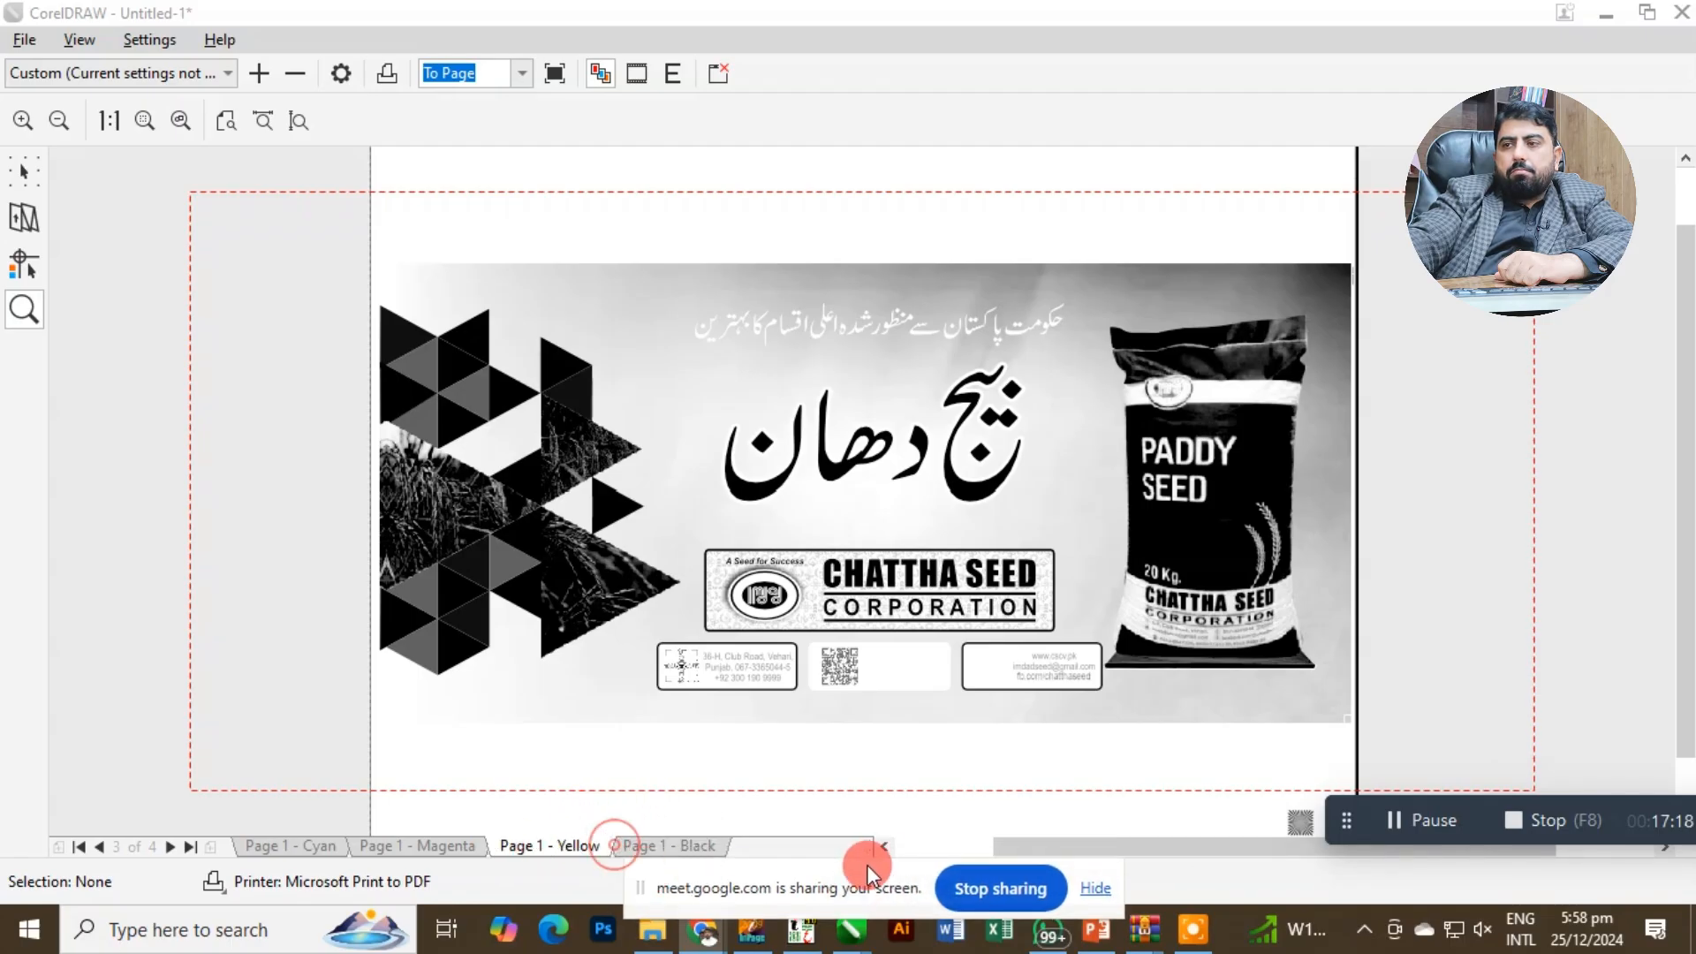
pyautogui.click(1084, 881)
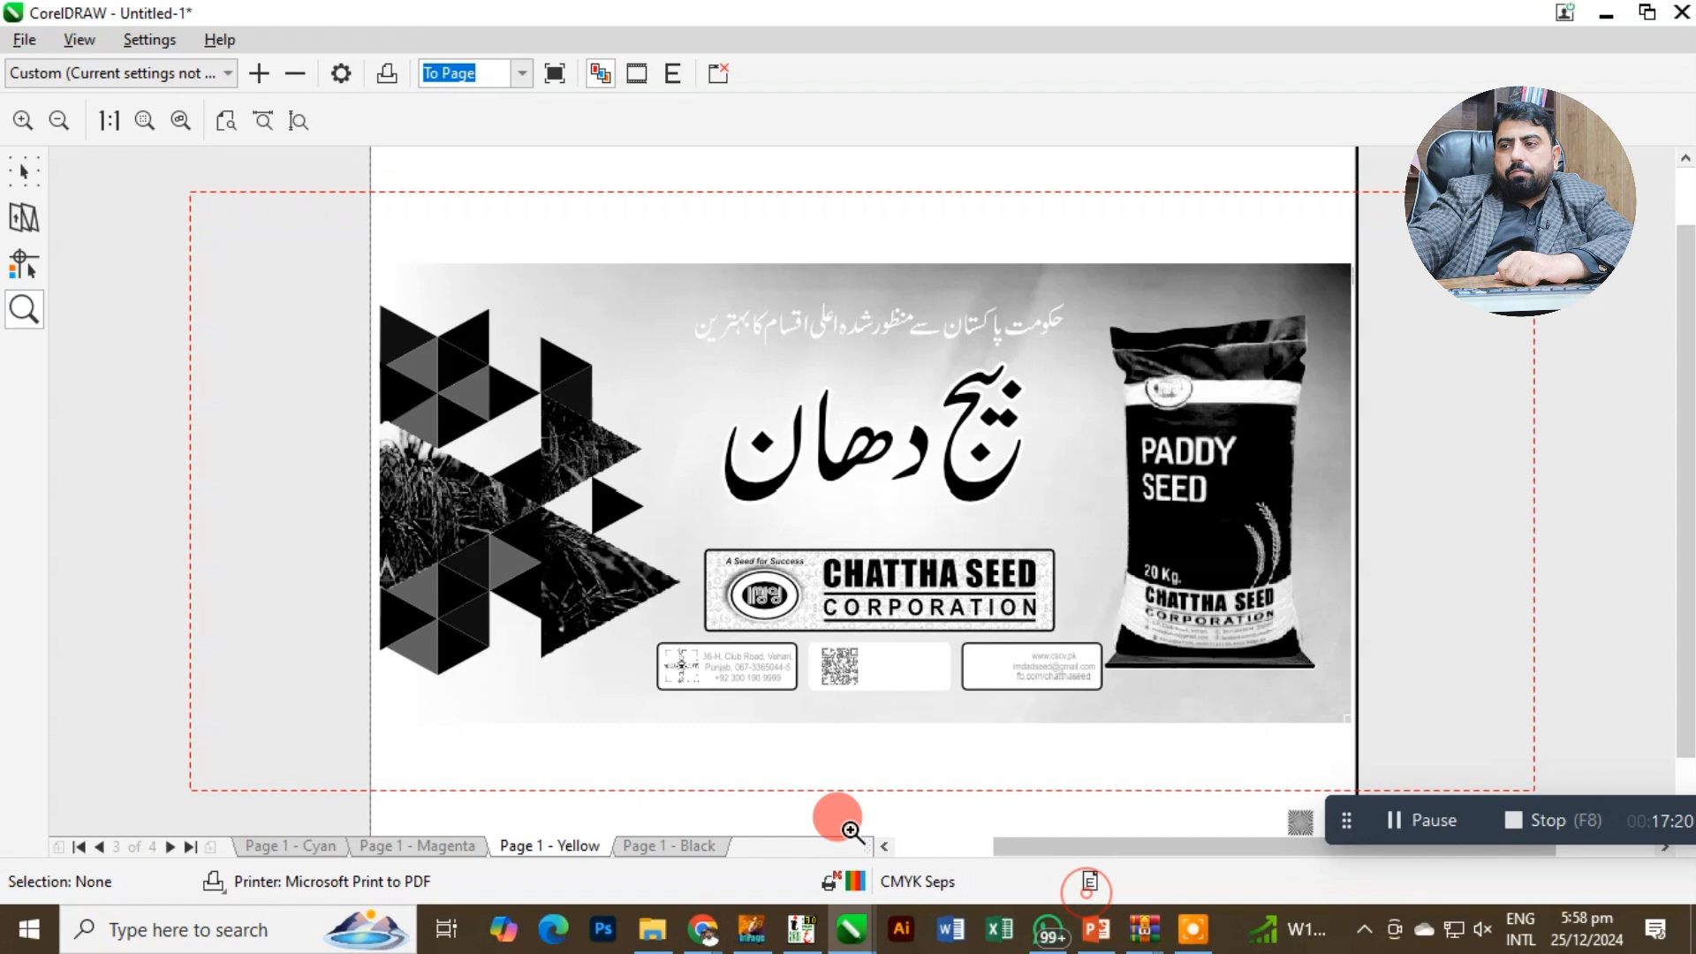
pyautogui.click(707, 845)
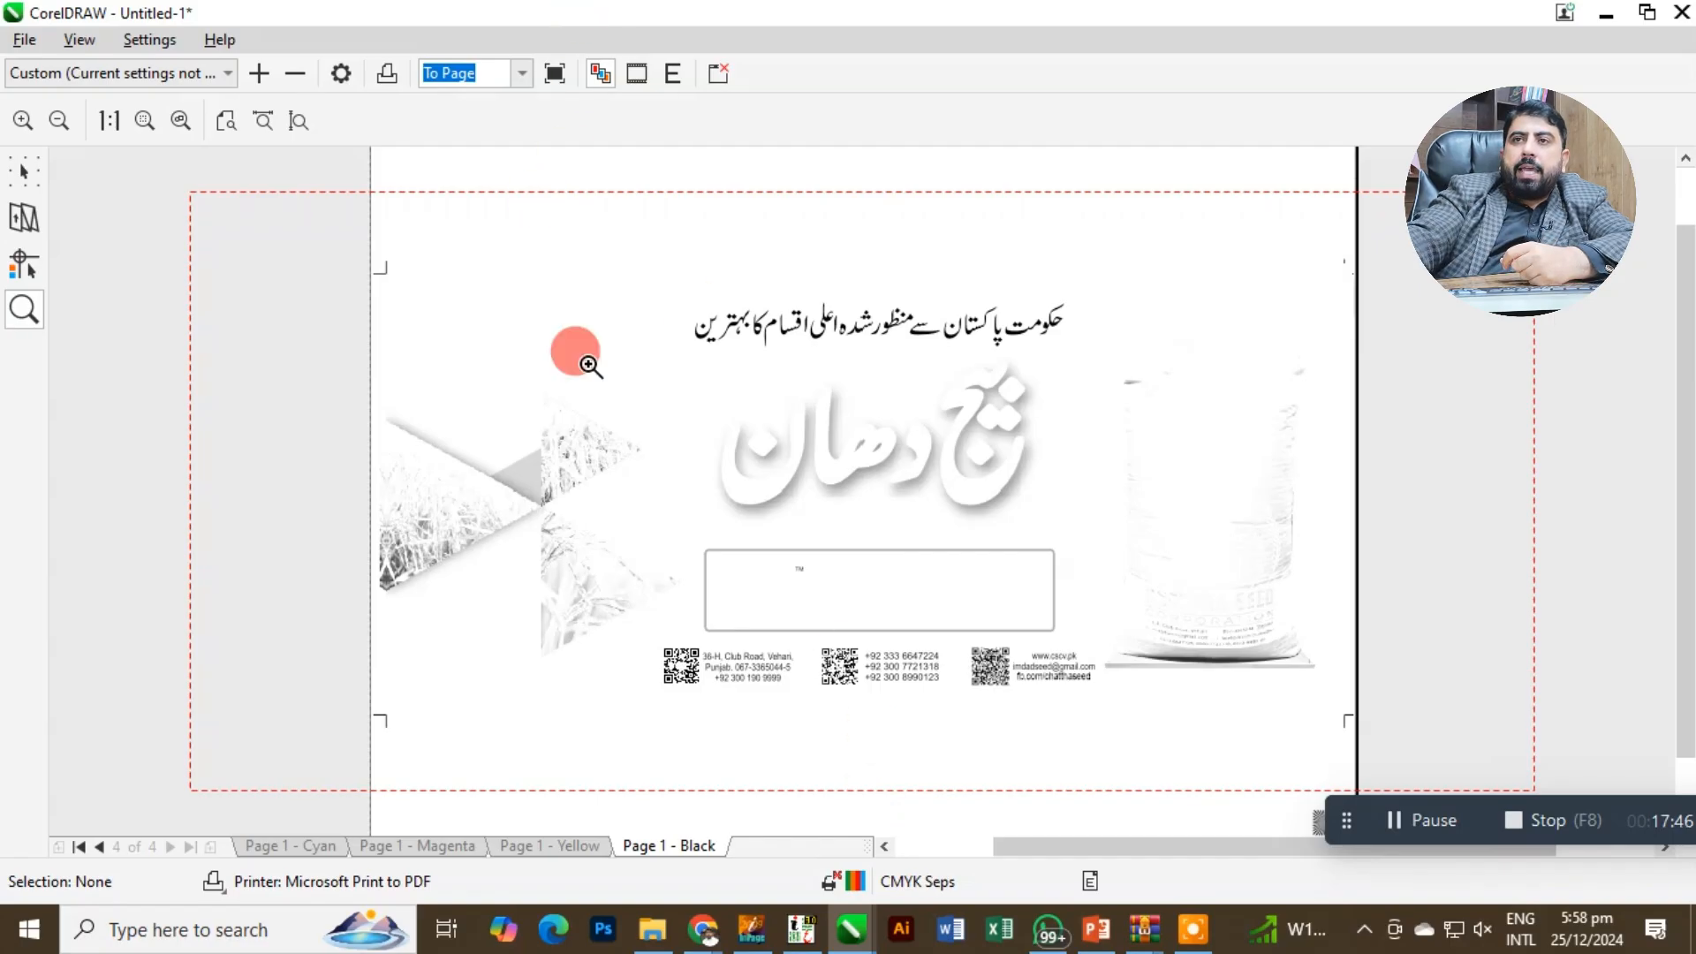
pyautogui.click(566, 845)
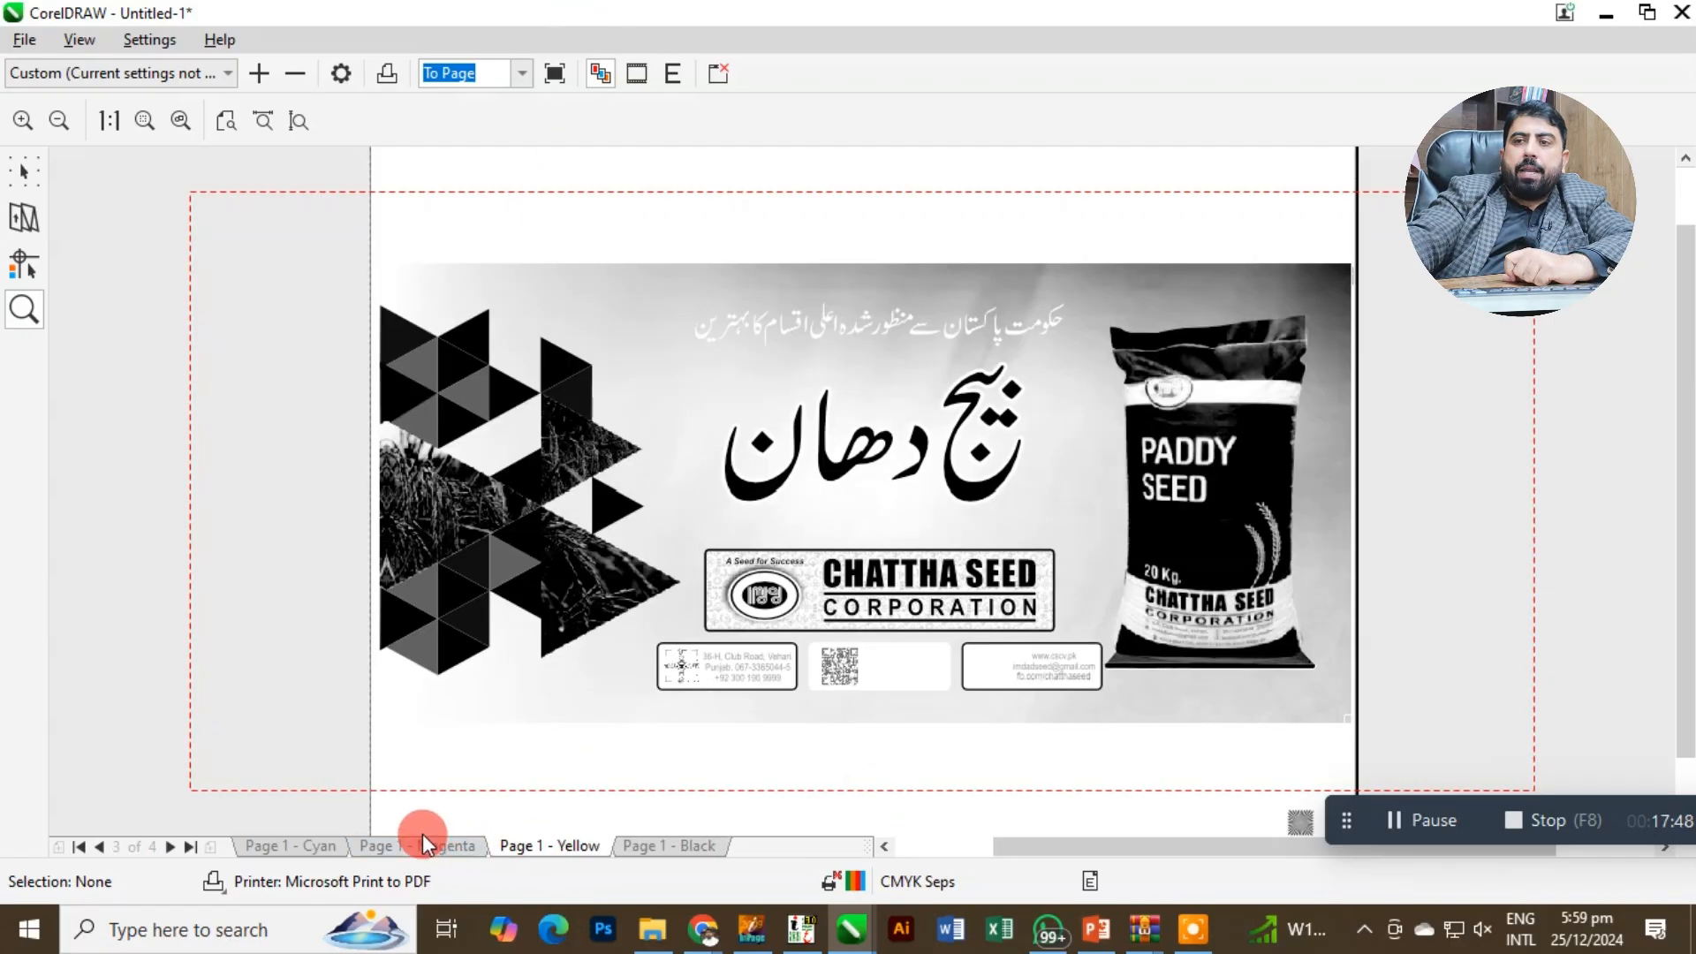
pyautogui.click(418, 841)
pyautogui.click(265, 846)
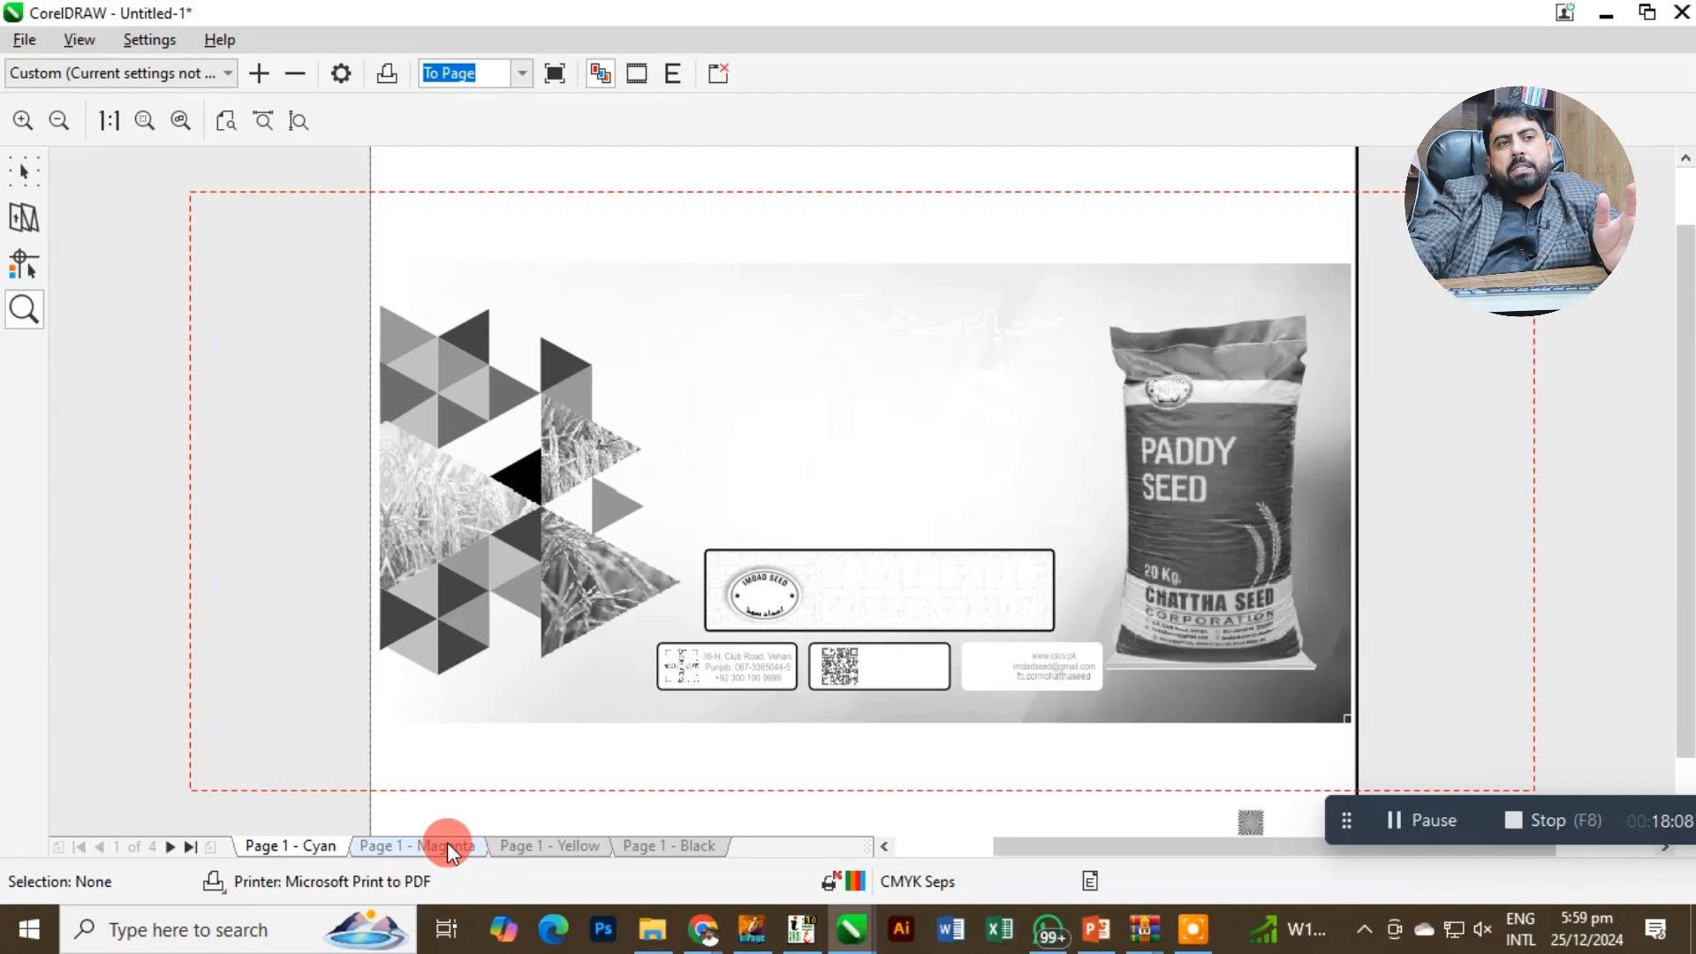
pyautogui.click(719, 74)
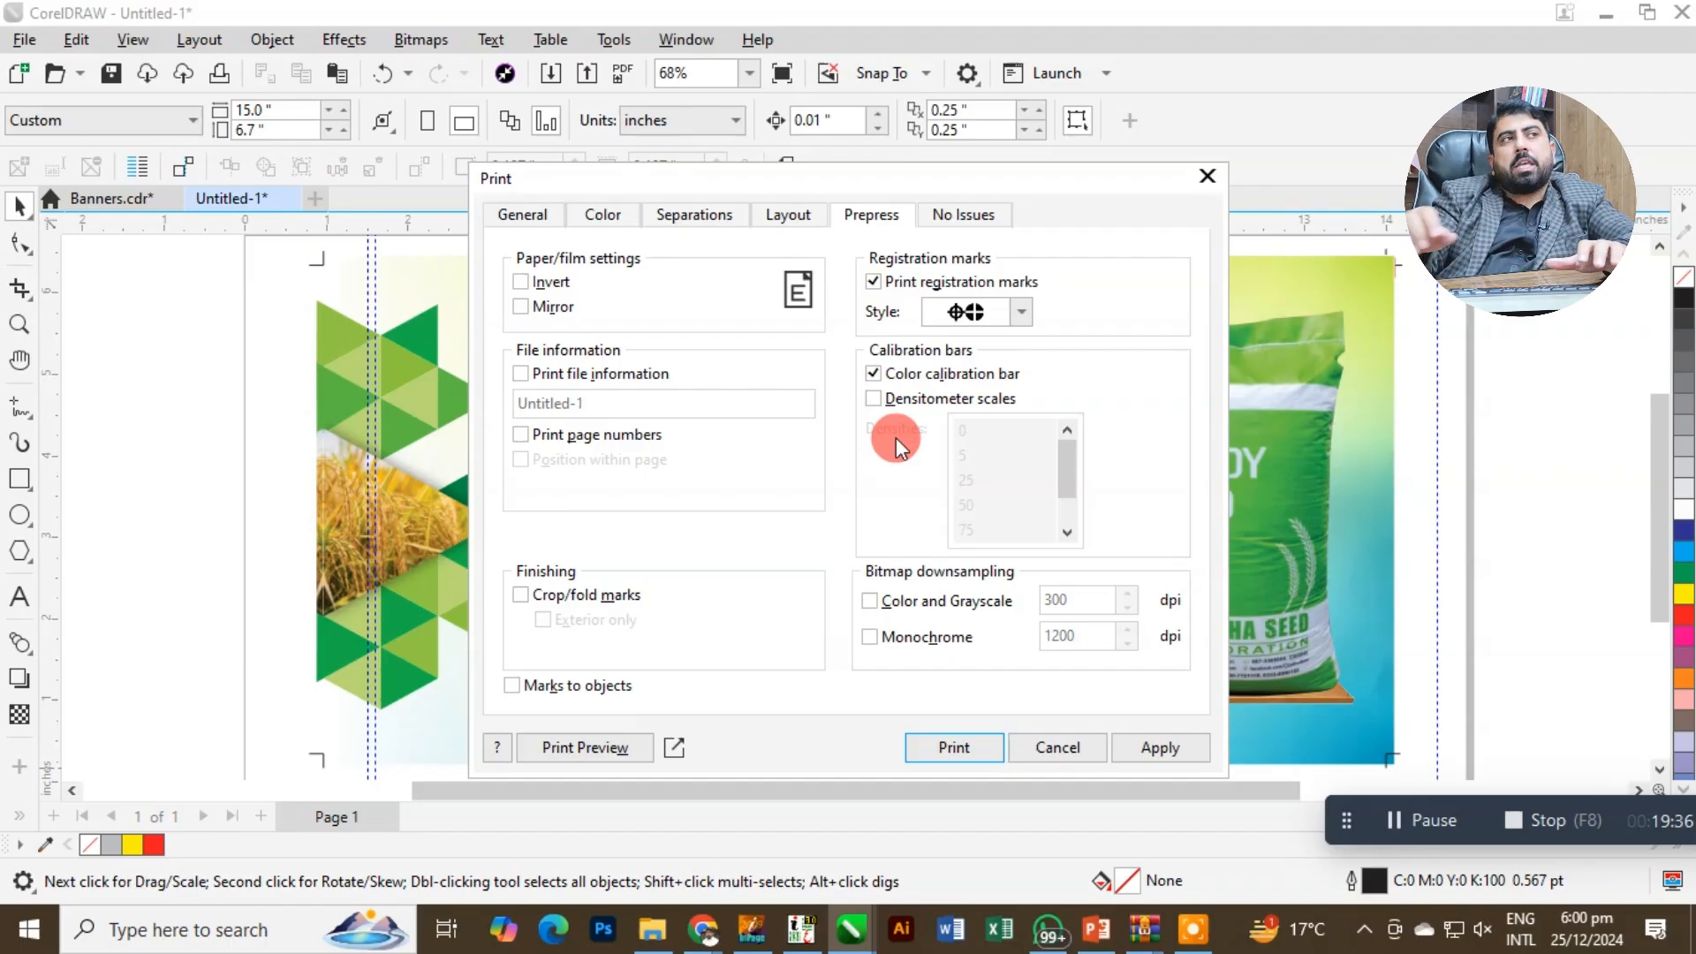
# Close the Print dialog without printing, and switch to the Google Meet call in Chrome to admit the waiting participant.
pyautogui.click(1205, 177)
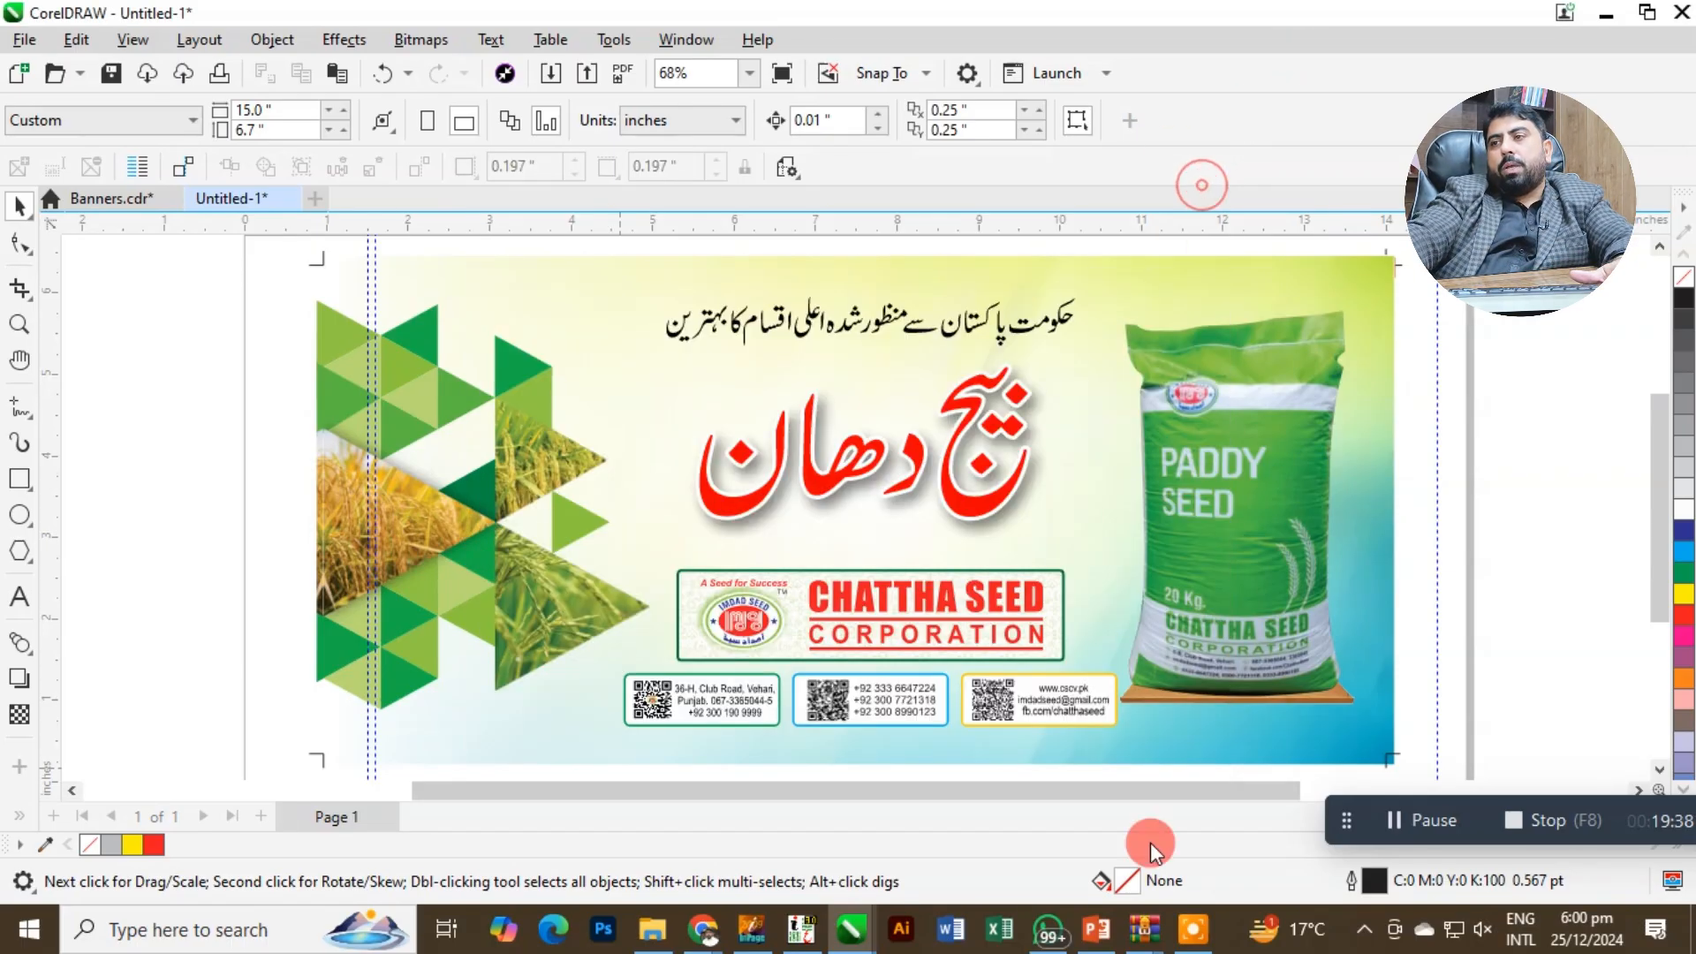
pyautogui.click(1052, 929)
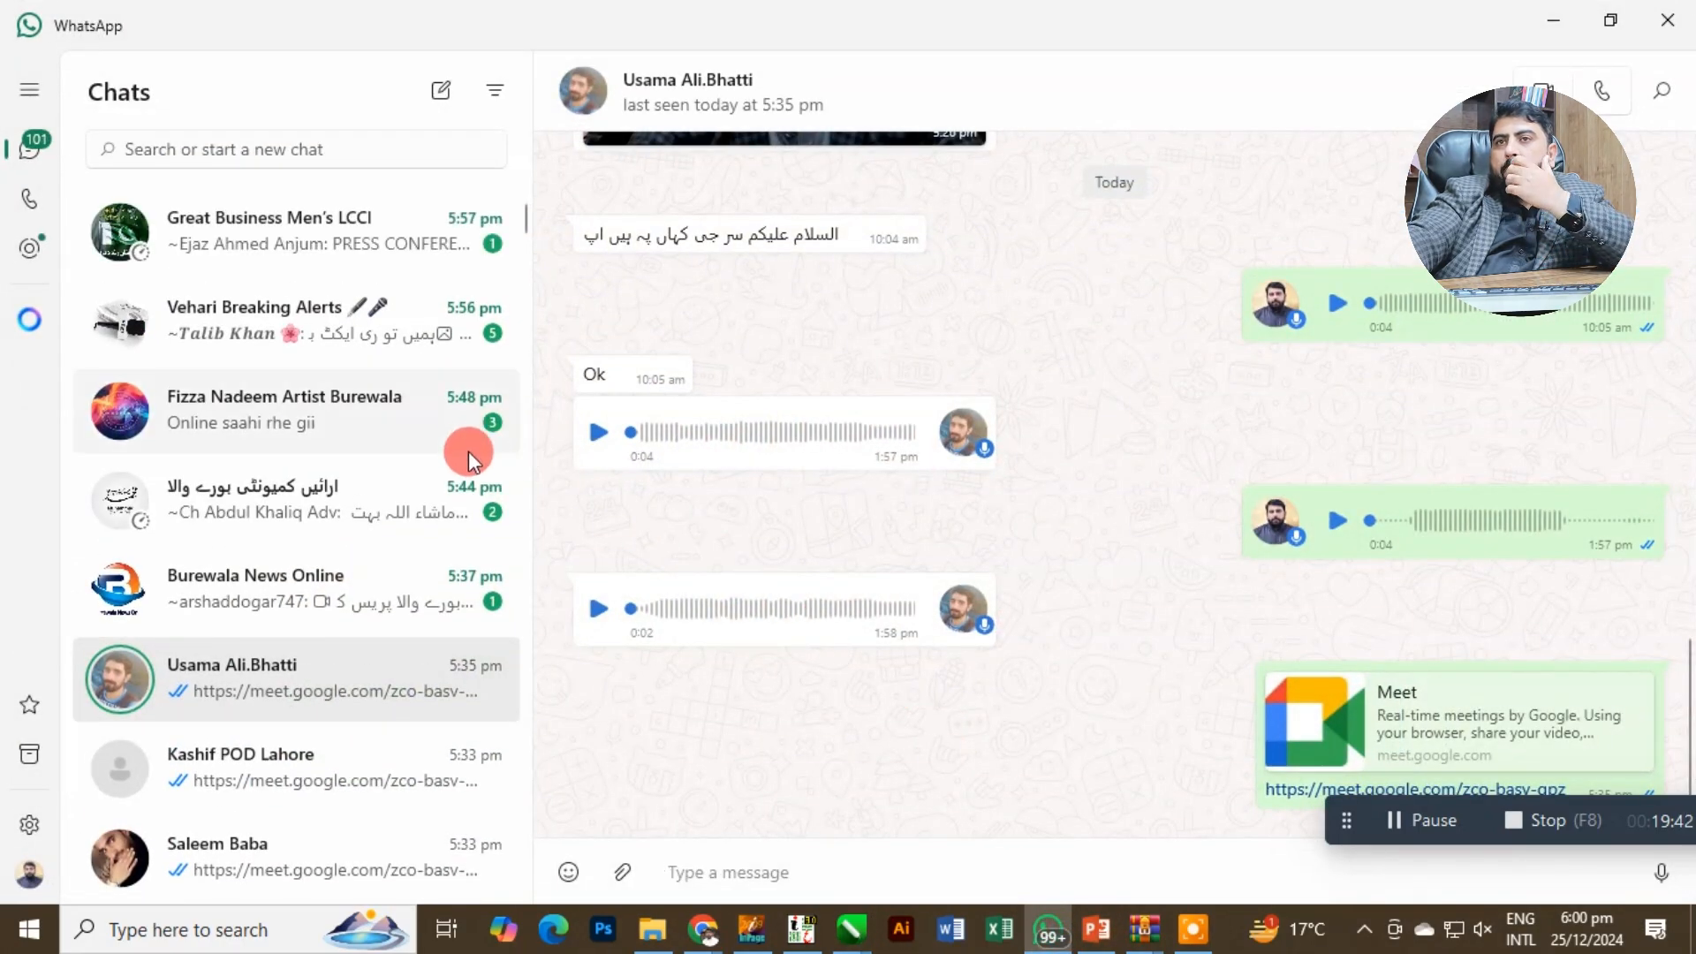
pyautogui.moveTo(710, 914)
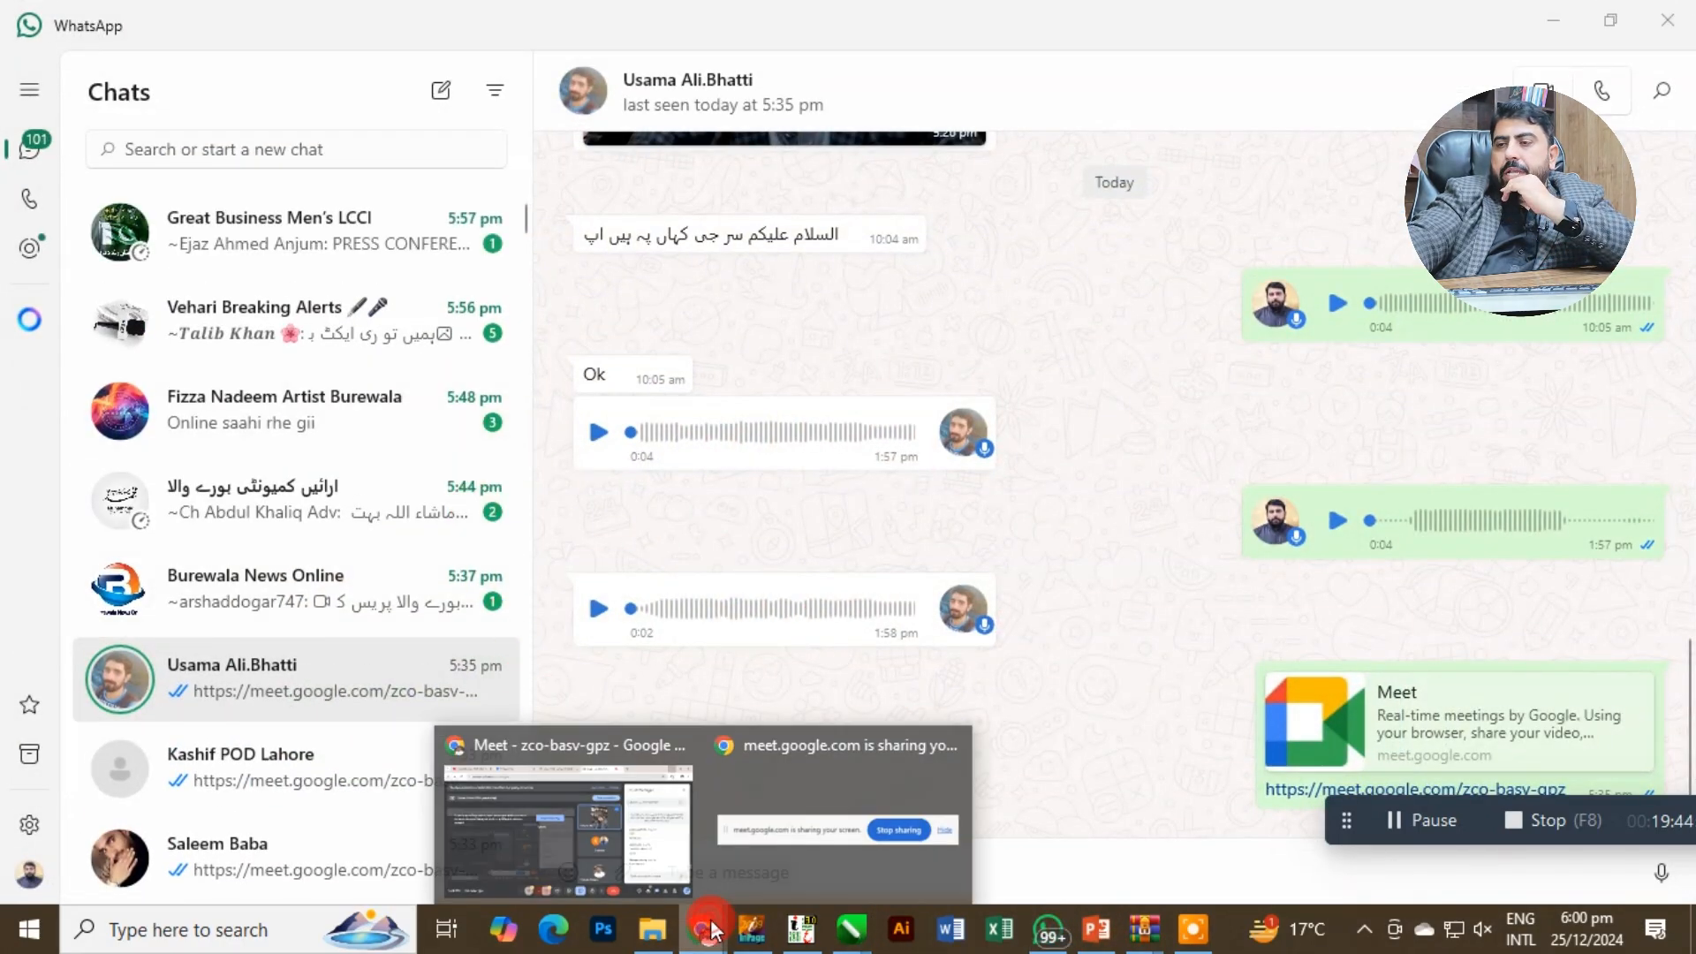
pyautogui.click(616, 734)
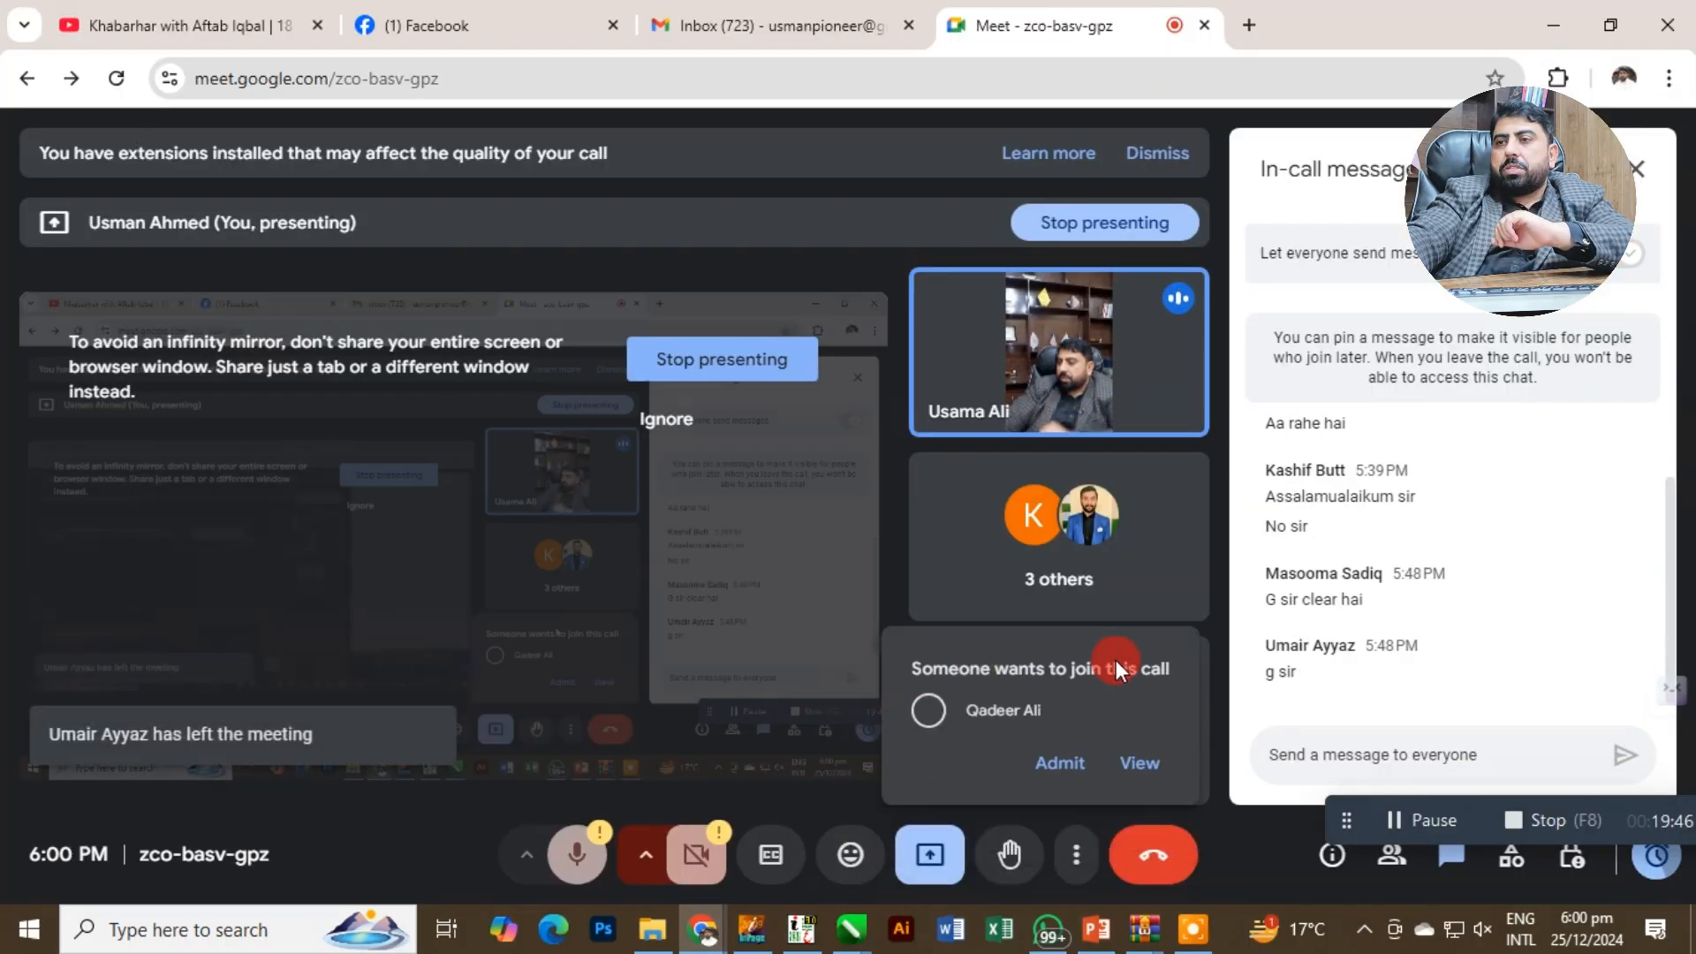
pyautogui.click(1070, 761)
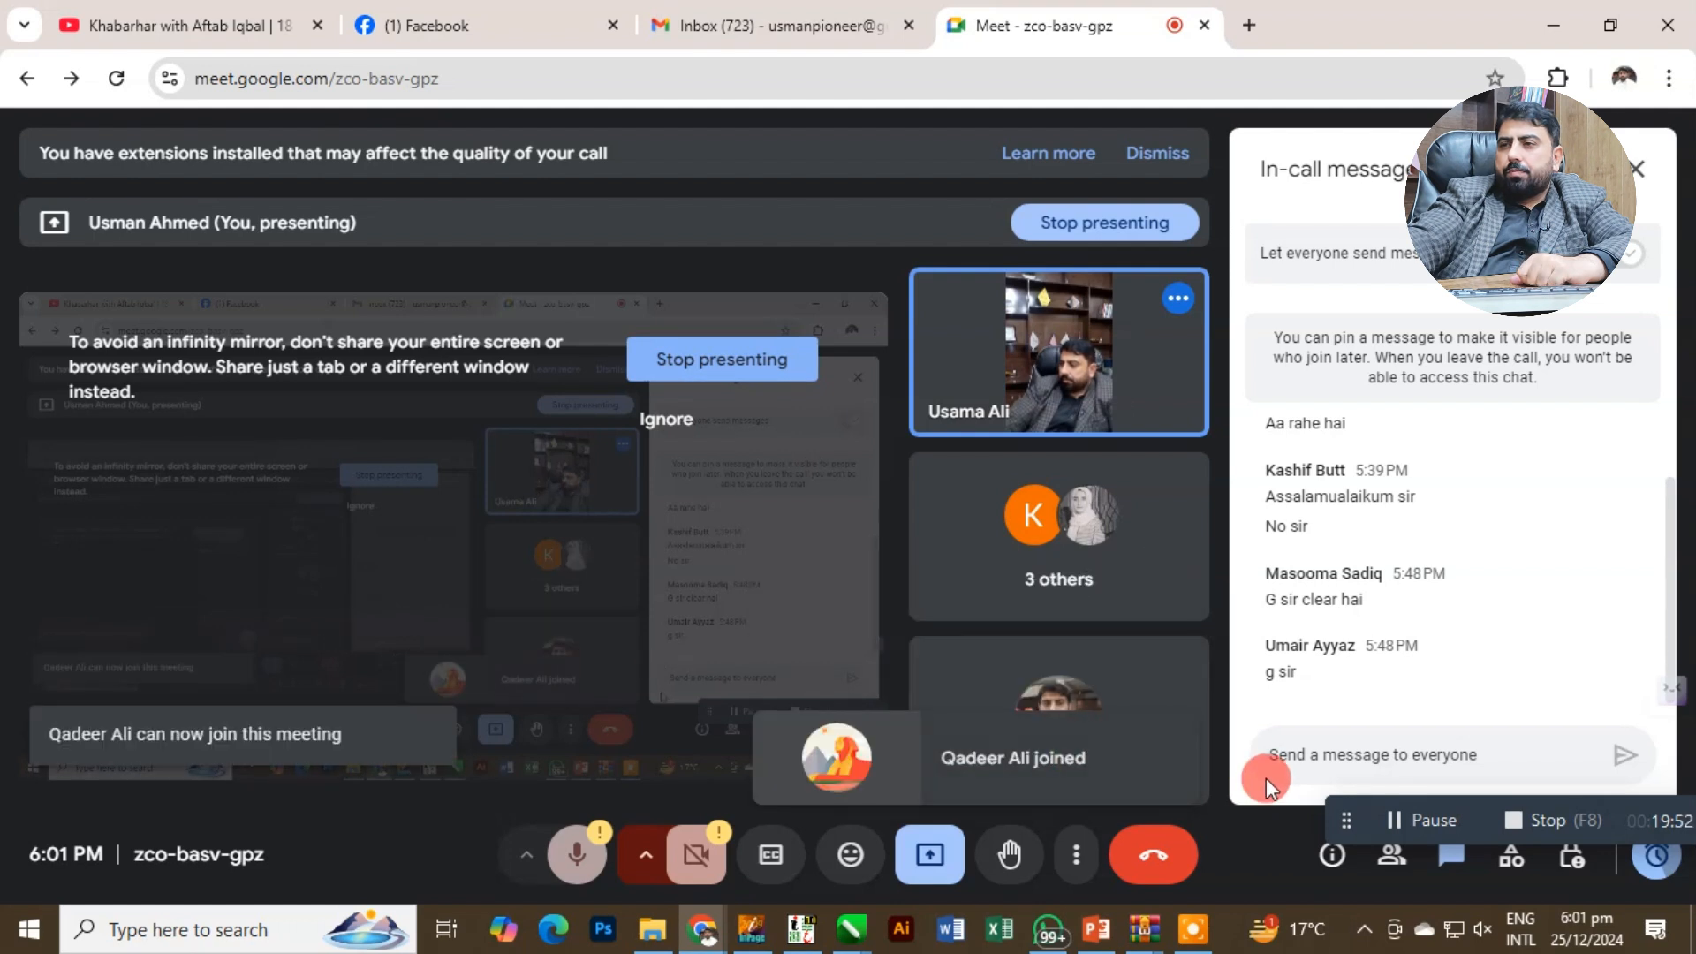
# Start a message to everyone in the meeting's in-call chat.
pyautogui.click(1348, 772)
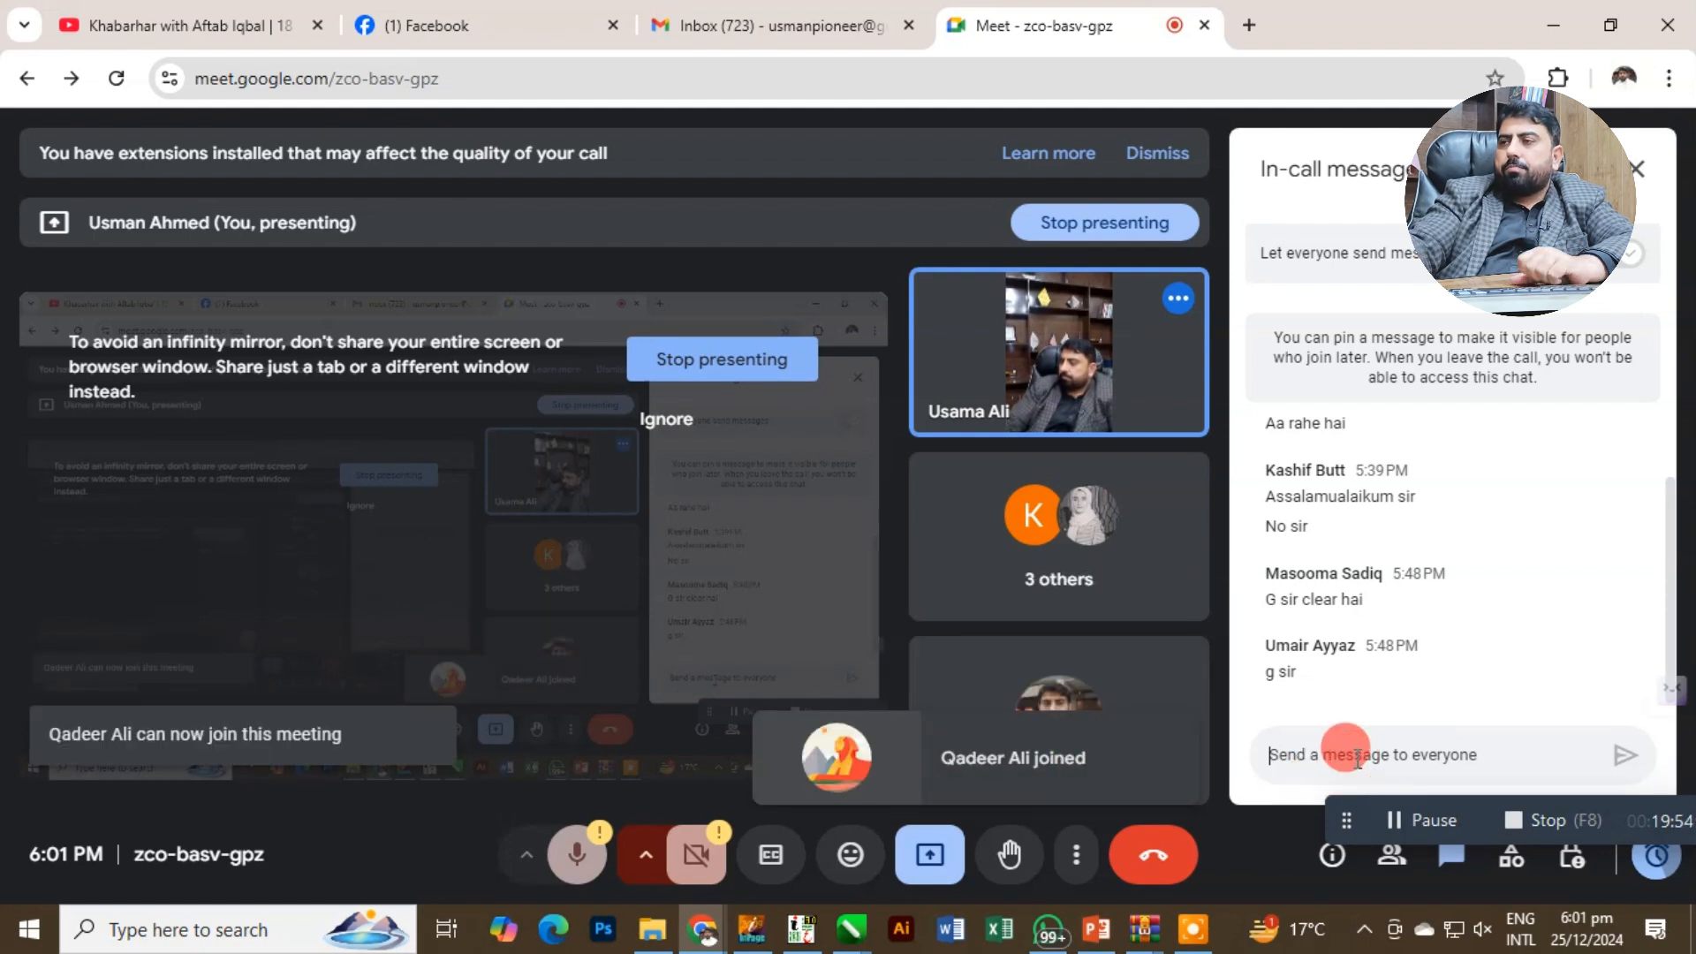